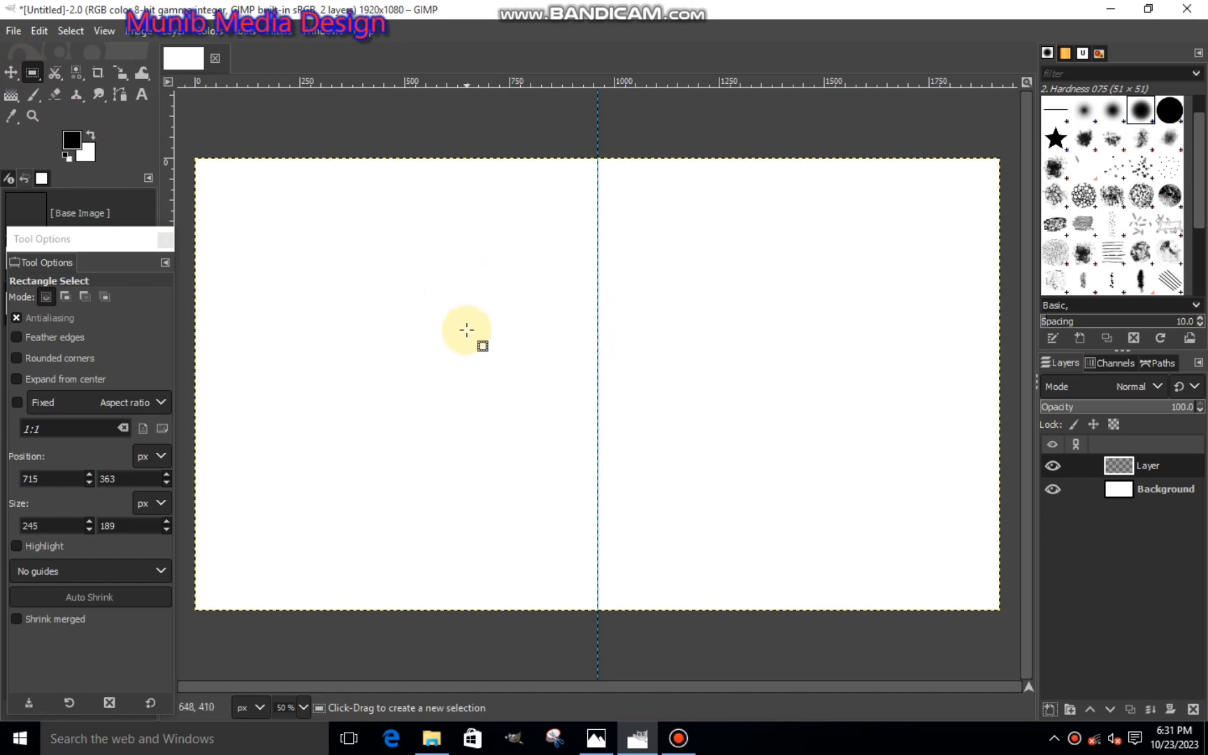
- Draw a rectangular selection about 320 × 96 px centred on the vertical guide and give it rounded corners
{"action": "left_click_drag", "start_coordinate": [515, 345], "coordinate": [663, 381]}
{"action": "left_click_drag", "start_coordinate": [539, 361], "coordinate": [600, 345]}
{"action": "left_click", "coordinate": [599, 371]}
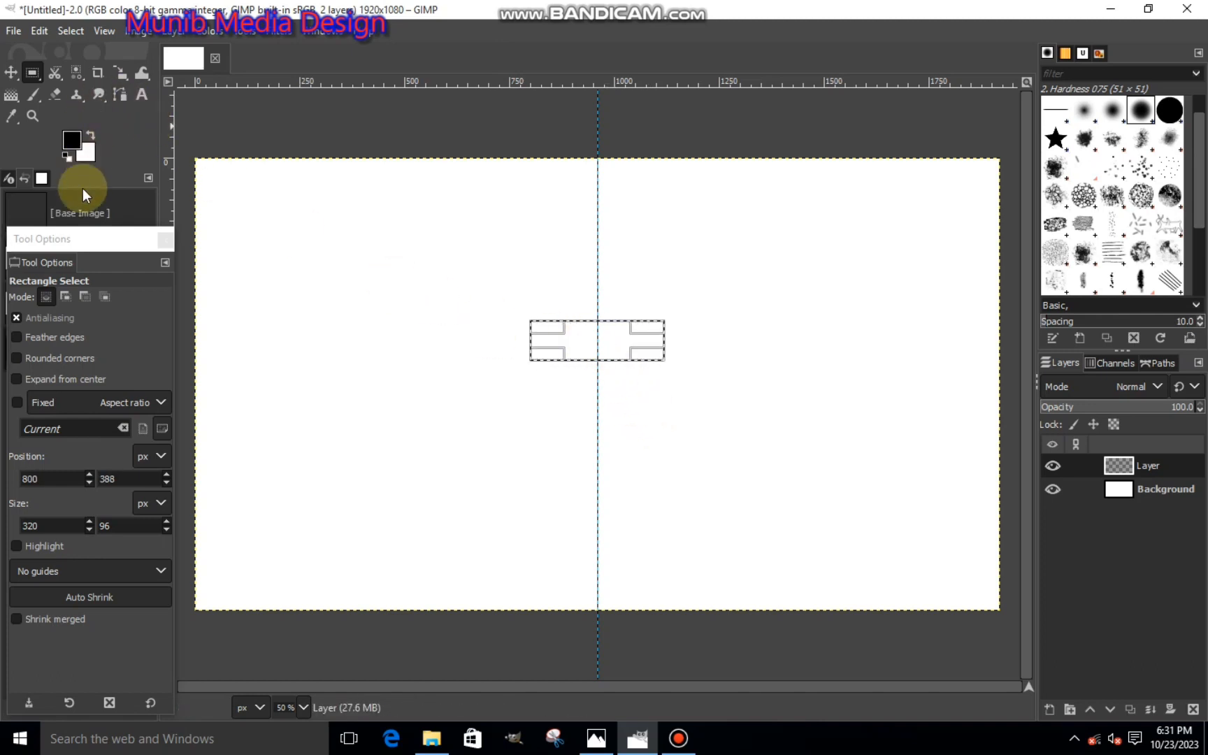
{"action": "left_click", "coordinate": [16, 358]}
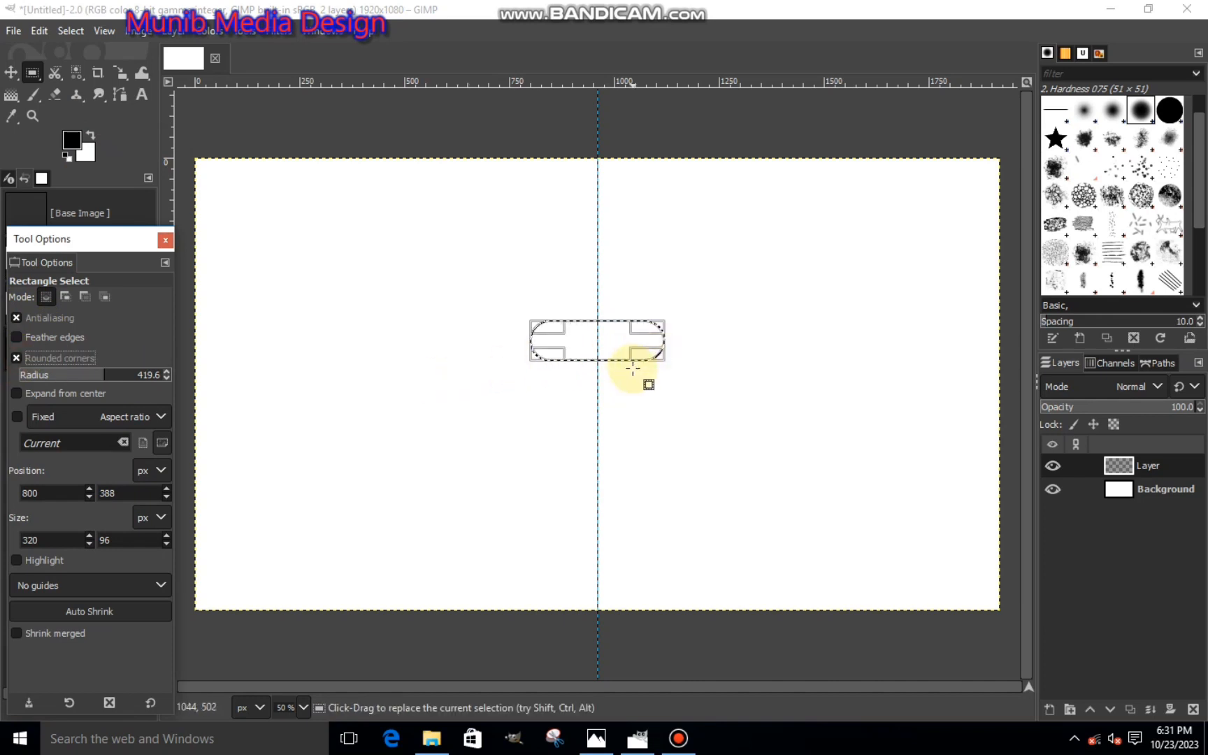
- Shrink the rounded selection to about 292 × 88 px, keeping it centred on the vertical guide
{"action": "scroll", "coordinate": [578, 369], "scroll_direction": "up", "scroll_amount": 2}
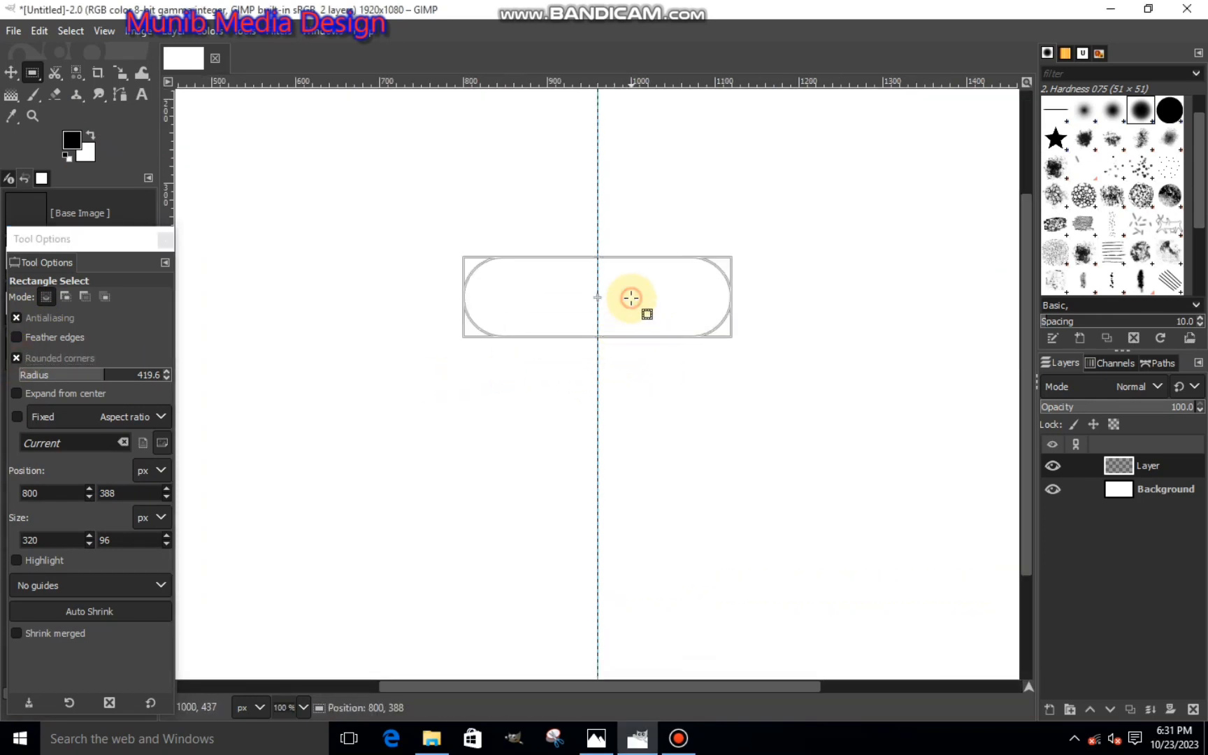
{"action": "left_click", "coordinate": [594, 300]}
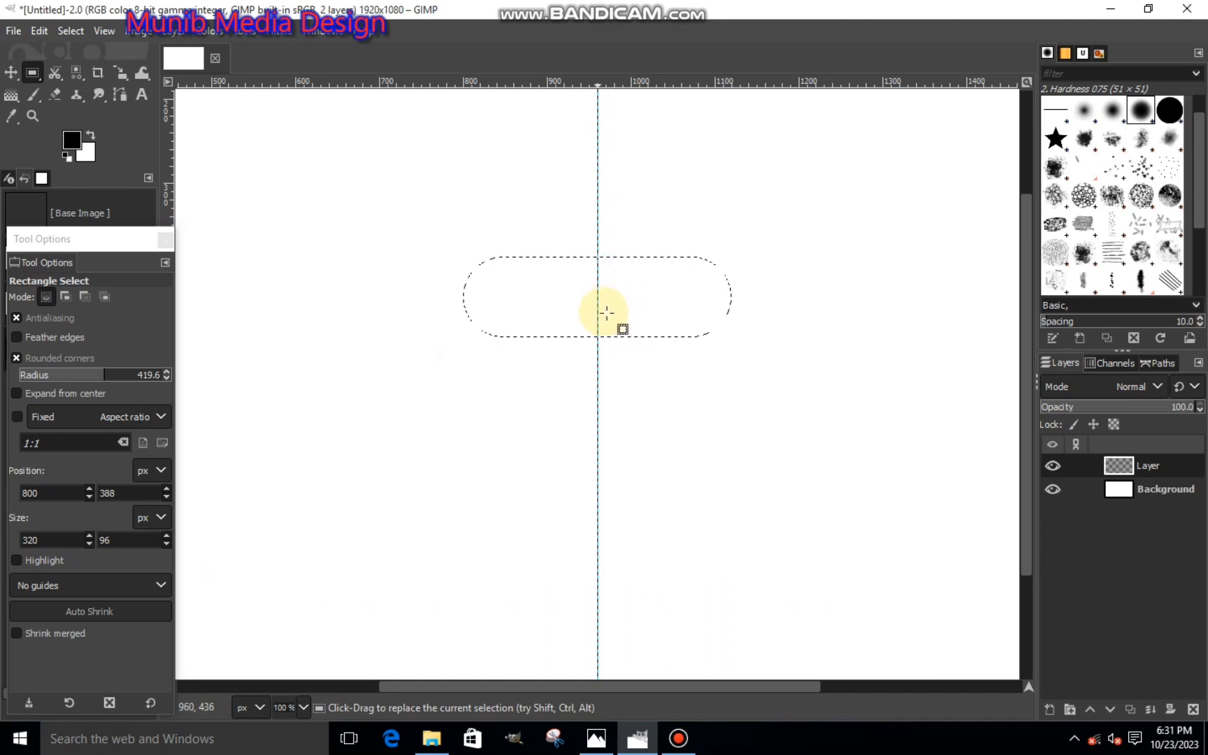
{"action": "left_click", "coordinate": [650, 314]}
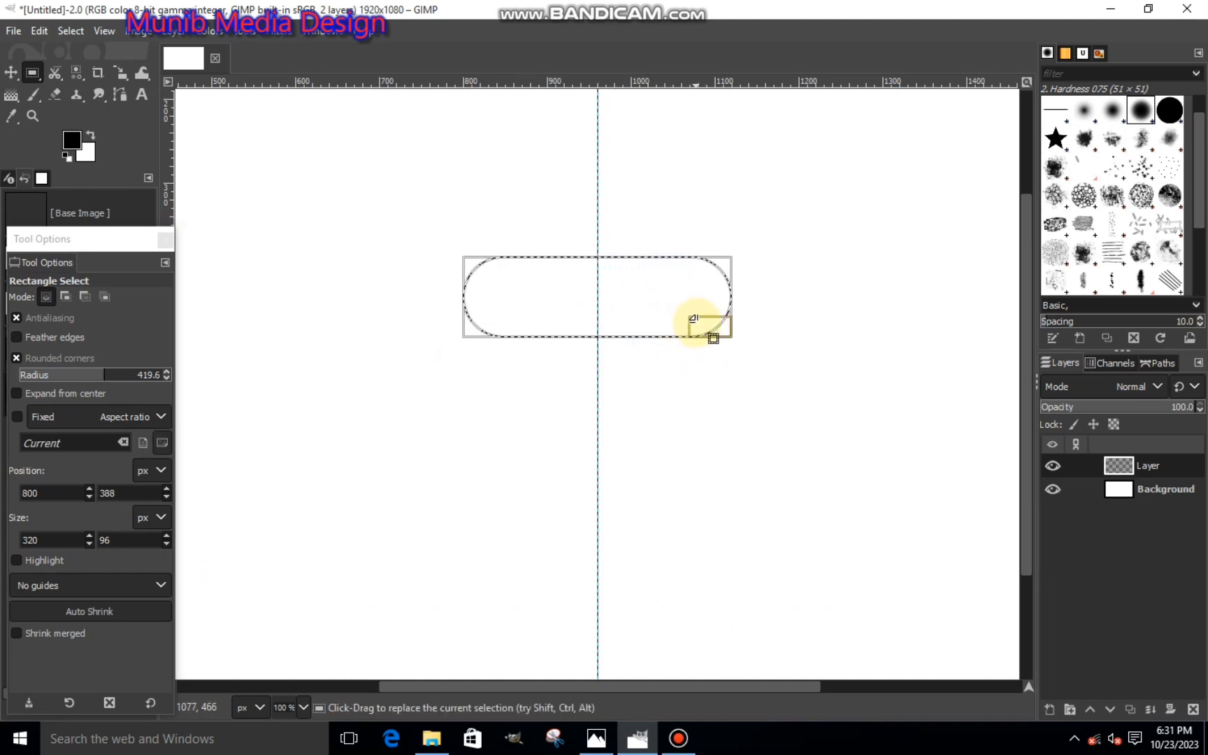
{"action": "left_click_drag", "start_coordinate": [693, 319], "coordinate": [685, 320]}
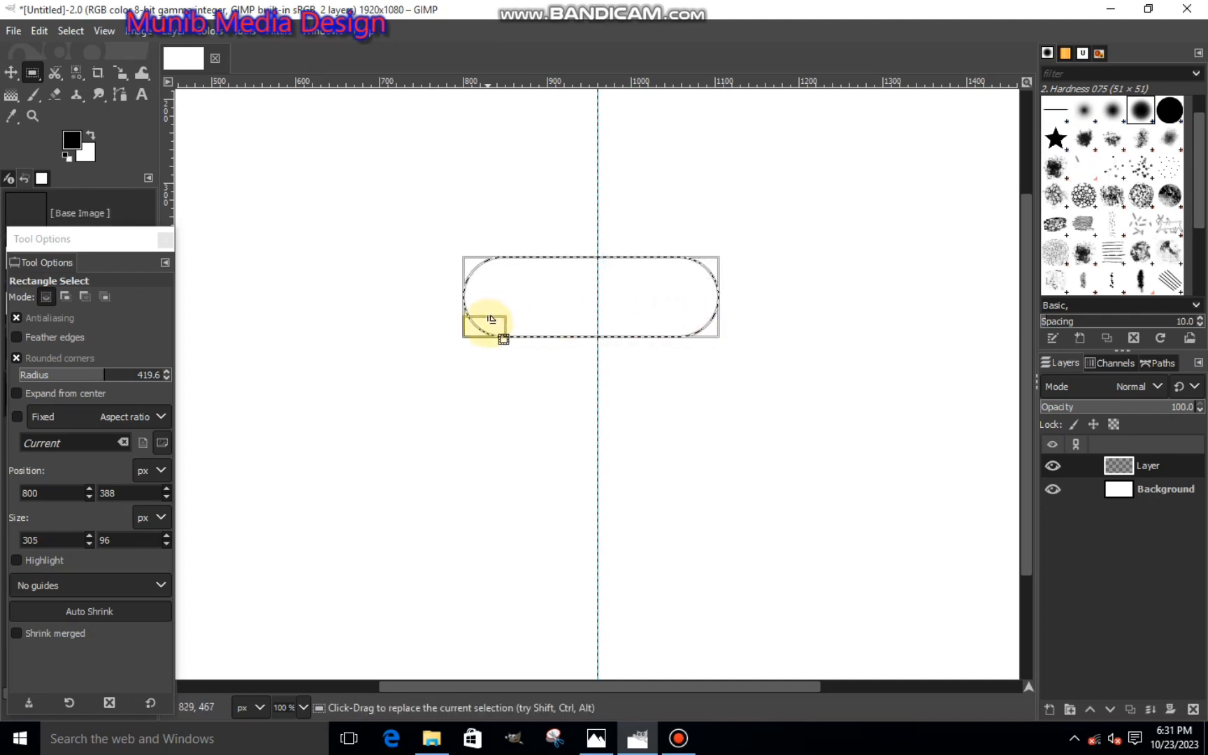
{"action": "left_click_drag", "start_coordinate": [480, 321], "coordinate": [500, 323]}
{"action": "left_click", "coordinate": [625, 308]}
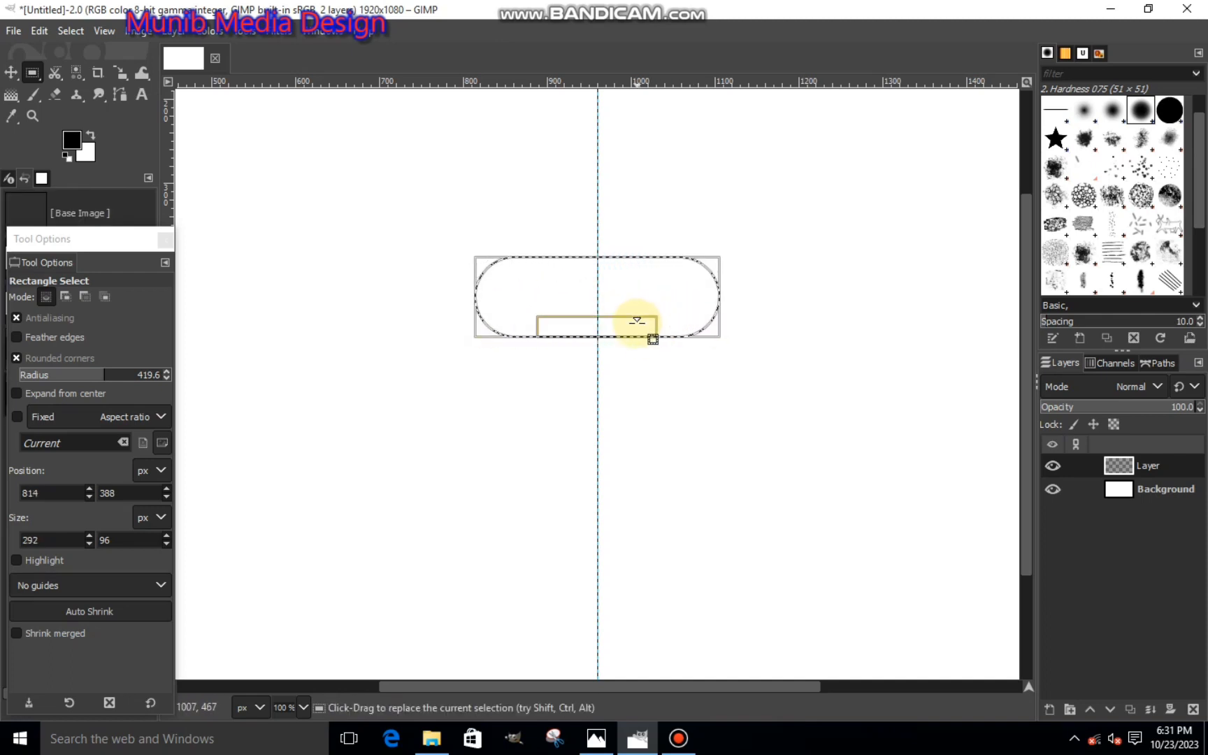
{"action": "left_click_drag", "start_coordinate": [635, 322], "coordinate": [641, 319]}
- Fill the rounded selection with the black foreground color and clear the selection
{"action": "scroll", "coordinate": [657, 370], "scroll_direction": "down", "scroll_amount": 1}
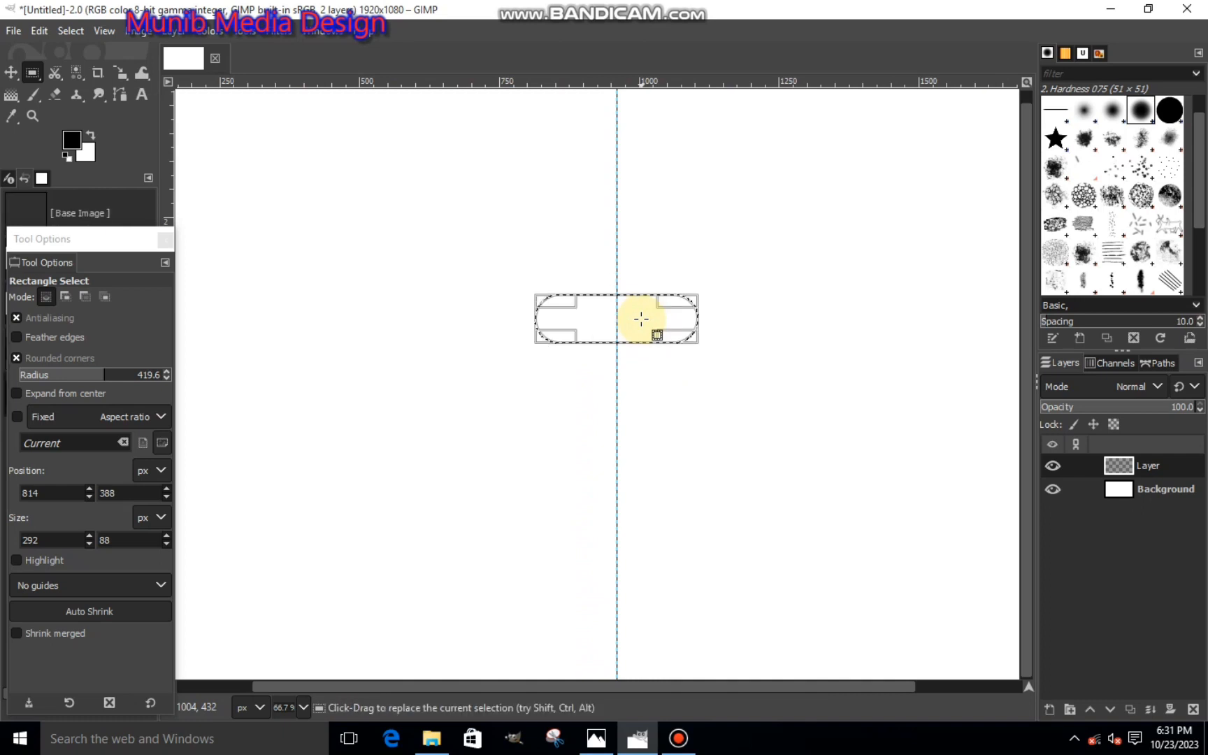
{"action": "right_click", "coordinate": [649, 334]}
{"action": "mouse_move", "coordinate": [679, 374]}
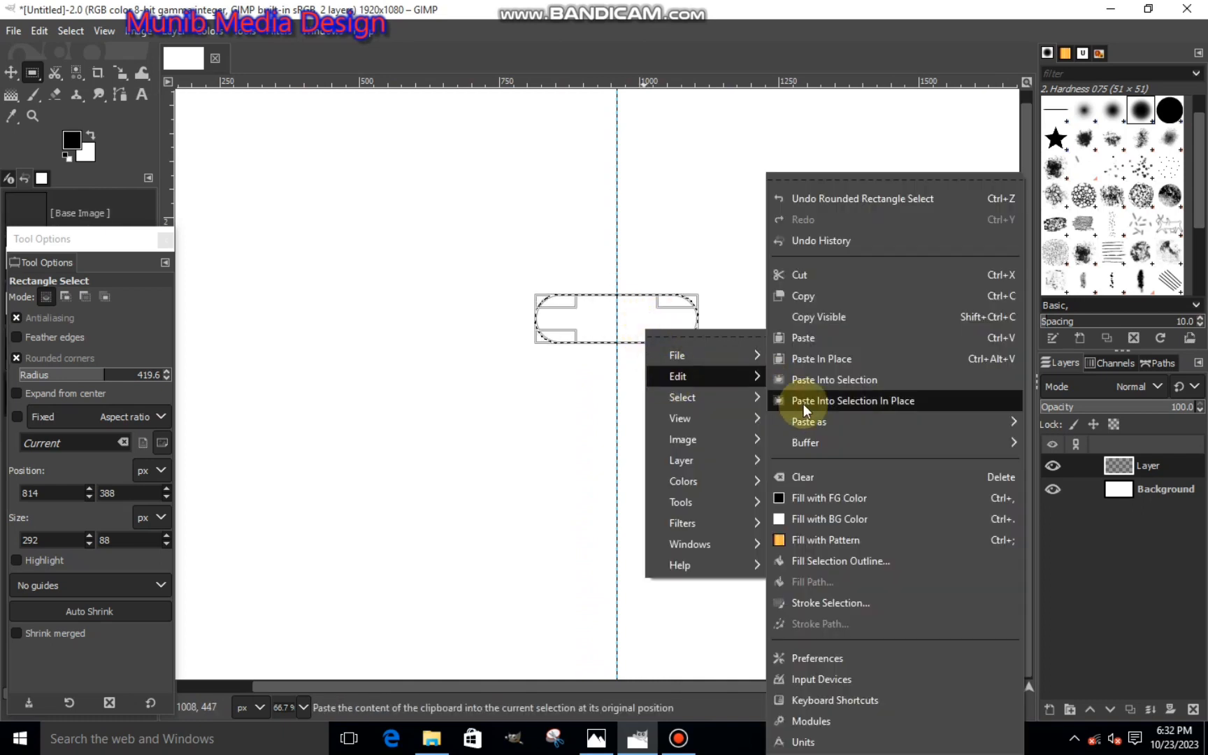
{"action": "left_click", "coordinate": [782, 496]}
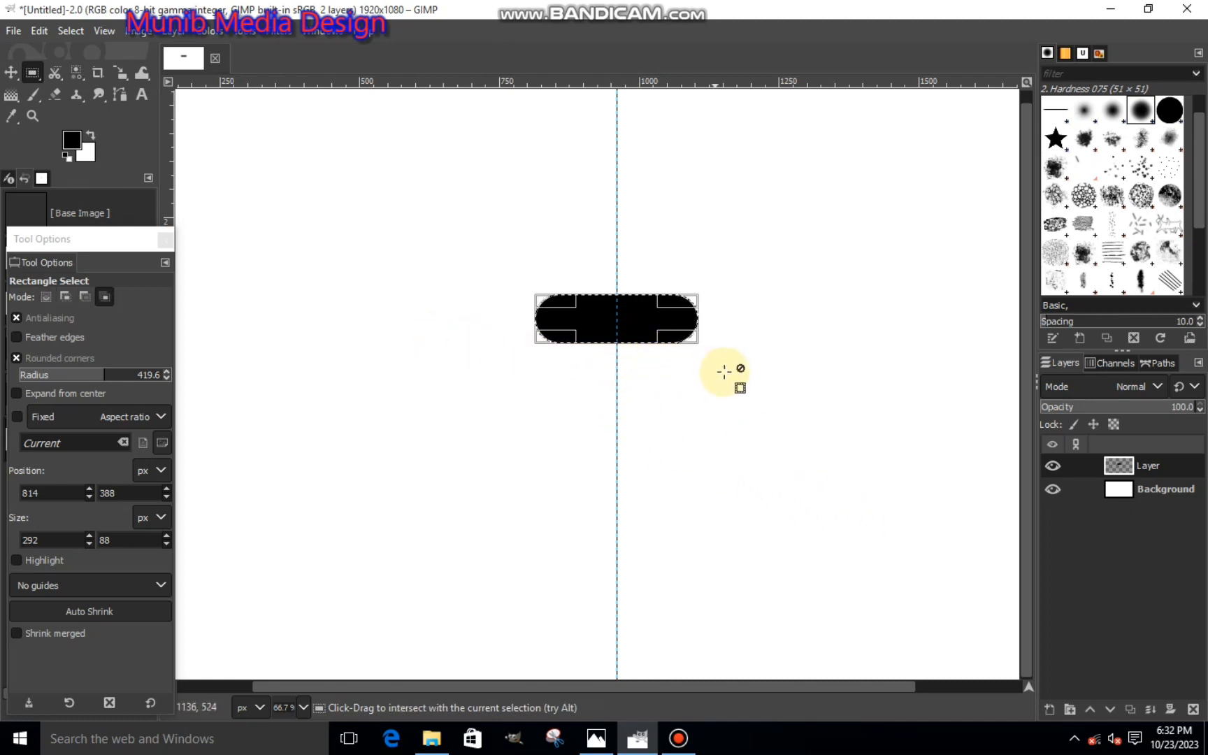
{"action": "key", "text": "ctrl+shift+a"}
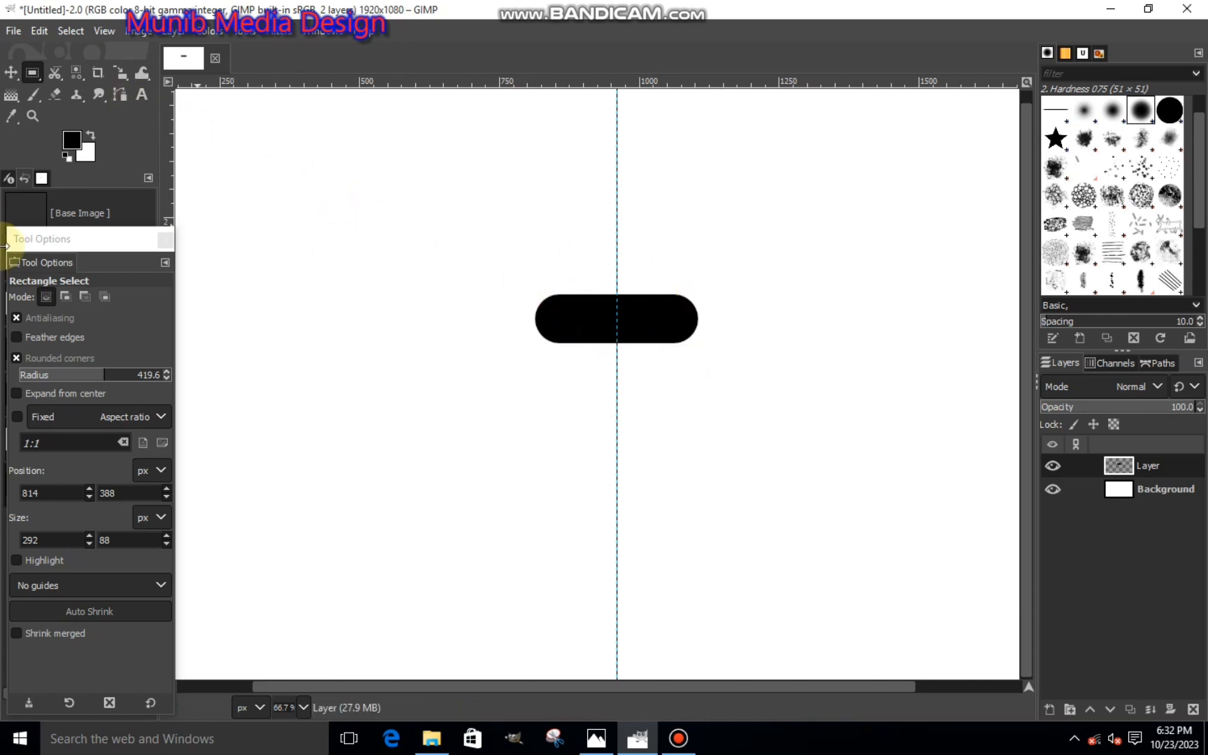
- Cut the pill's right half using a square-cornered rectangular selection about 186 × 225 px that starts at the guide
{"action": "left_click", "coordinate": [16, 357]}
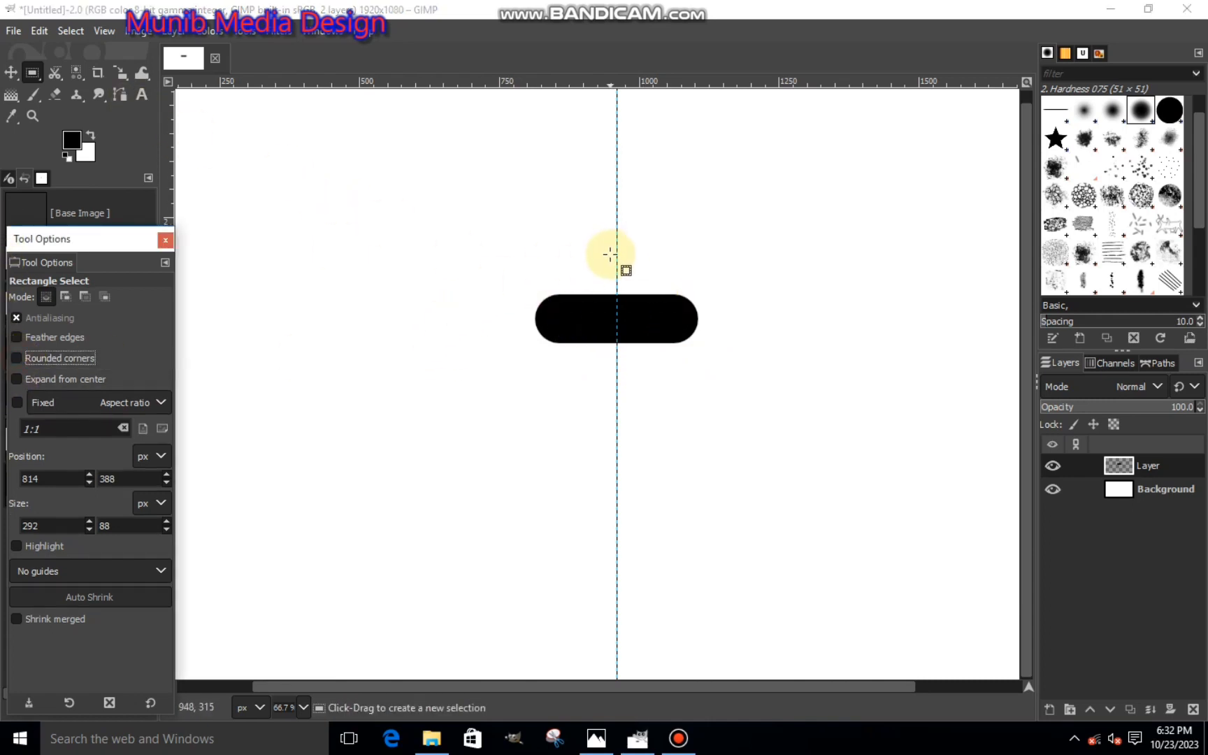
{"action": "left_click_drag", "start_coordinate": [616, 264], "coordinate": [720, 390]}
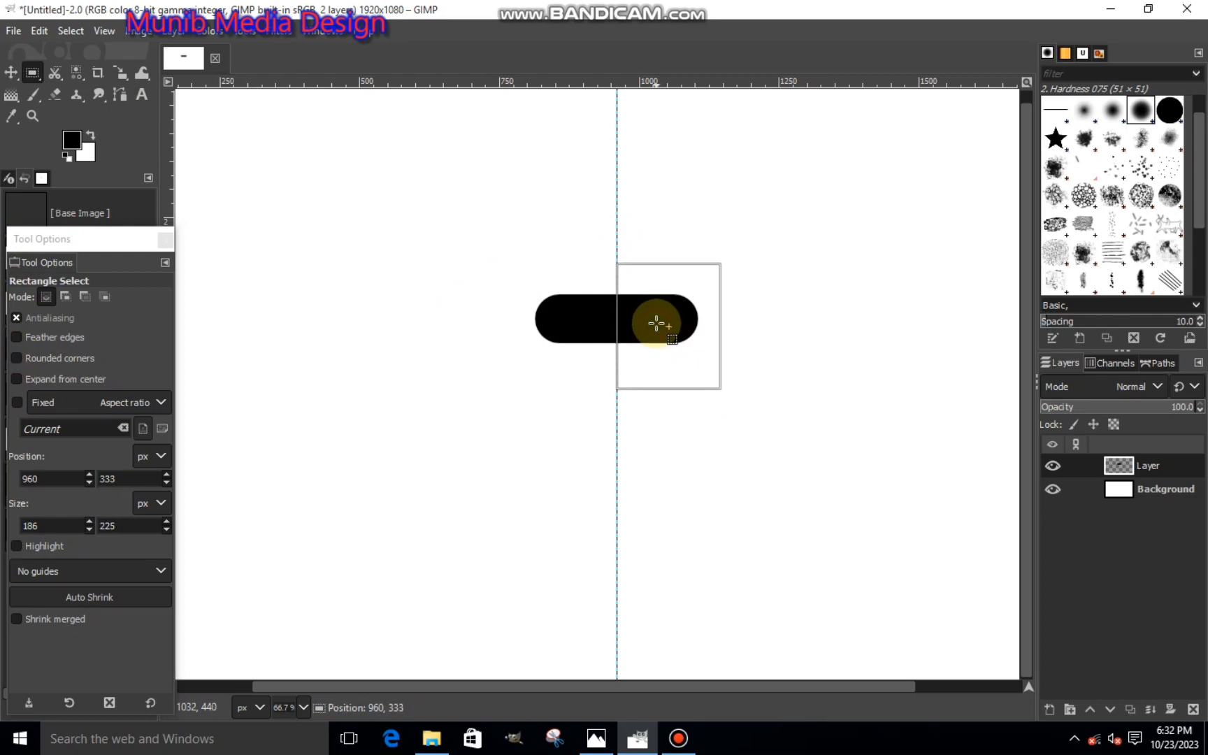
{"action": "left_click", "coordinate": [657, 323]}
{"action": "right_click", "coordinate": [660, 342]}
{"action": "mouse_move", "coordinate": [680, 369]}
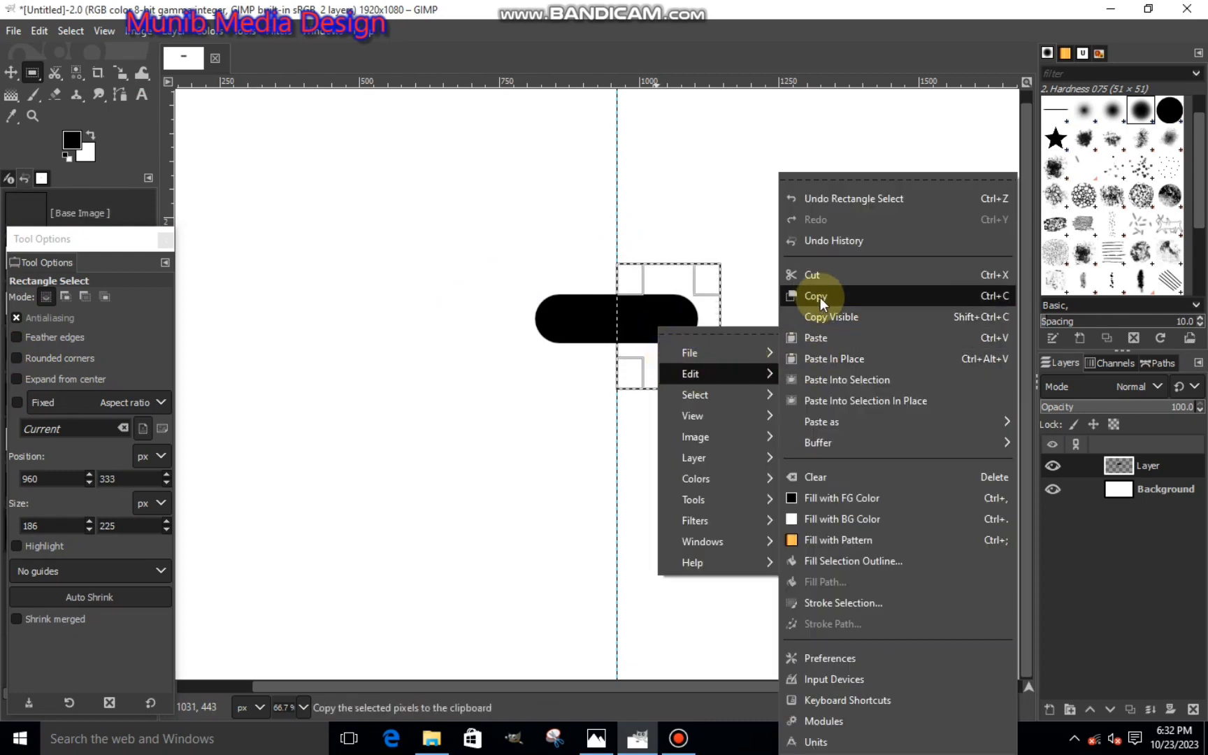
{"action": "left_click", "coordinate": [811, 277]}
- Paste the cut right half of the pill in place as a new layer
{"action": "right_click", "coordinate": [664, 336]}
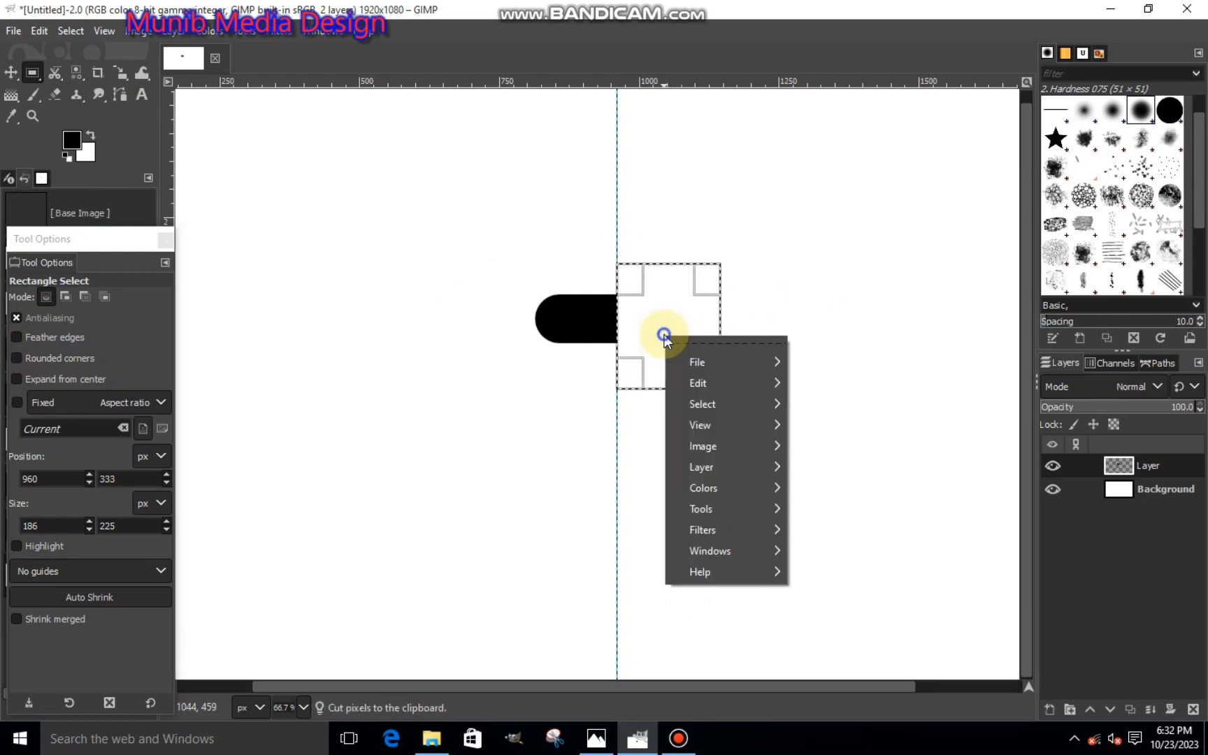
{"action": "mouse_move", "coordinate": [685, 383]}
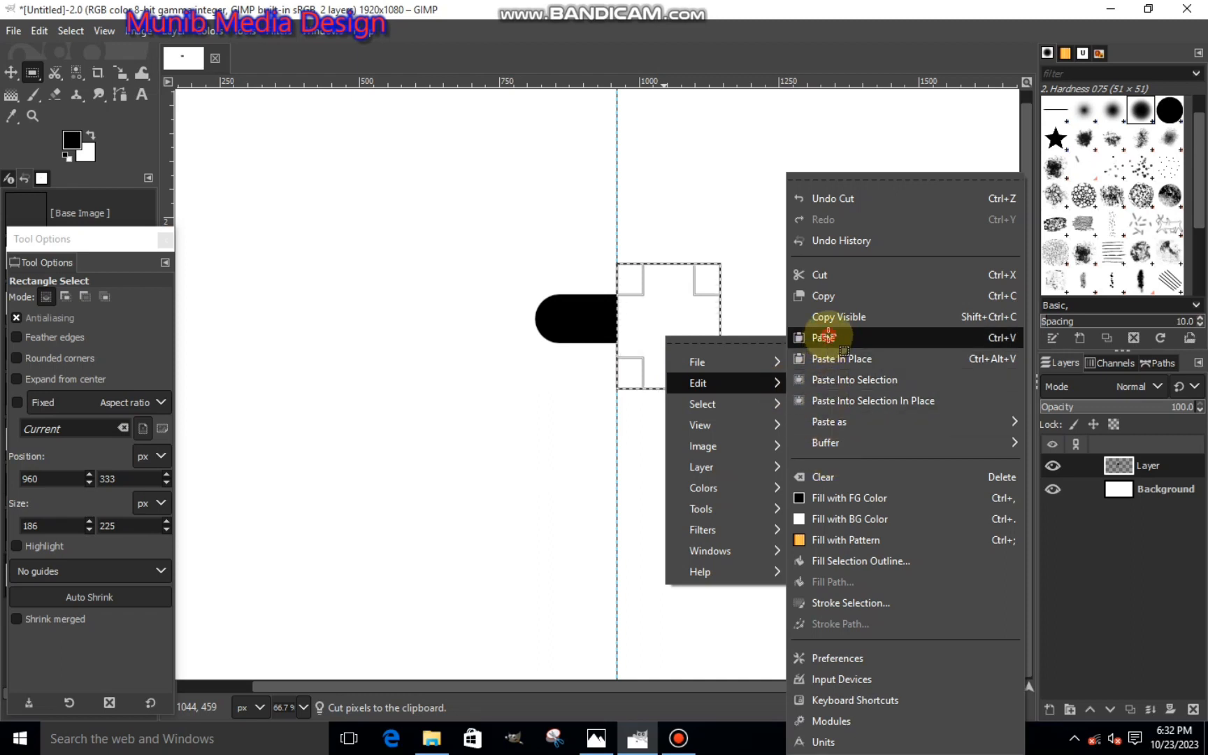
{"action": "left_click", "coordinate": [825, 338]}
{"action": "left_click", "coordinate": [1050, 710]}
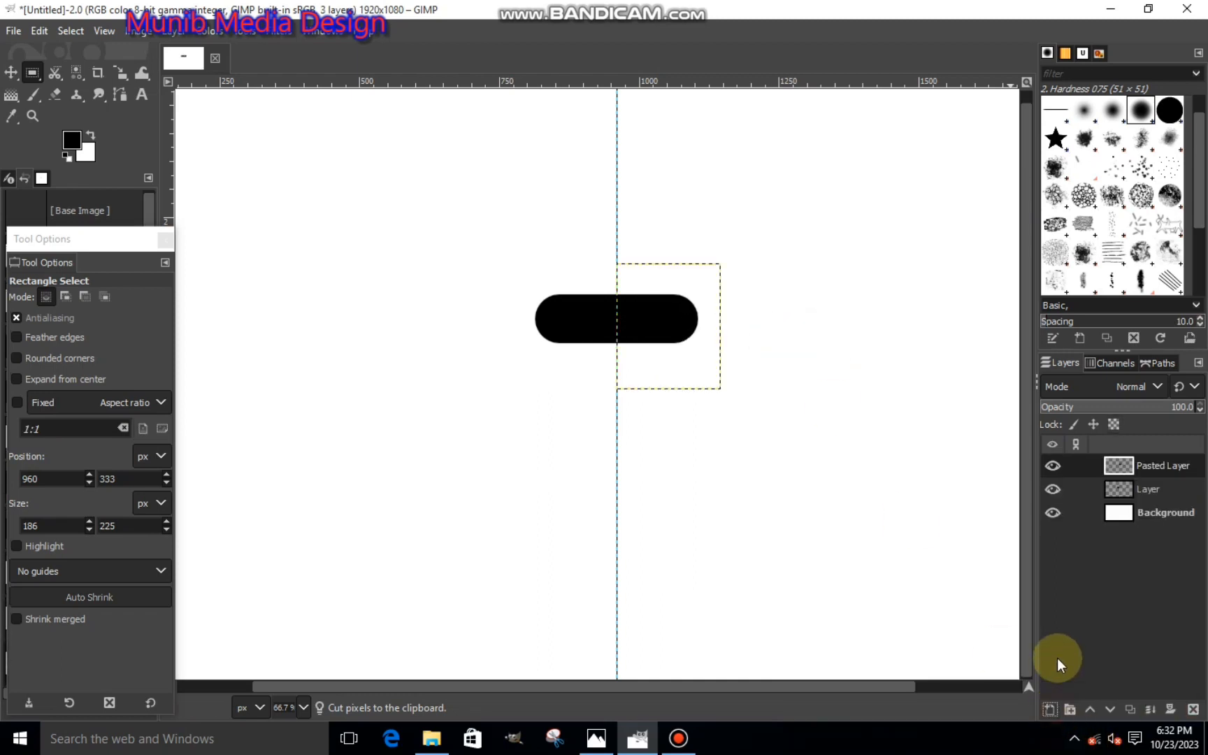
- Select the pill's remaining left half by color on the original layer and cut it
{"action": "left_click", "coordinate": [1118, 489]}
{"action": "left_click", "coordinate": [1051, 488]}
{"action": "left_click", "coordinate": [1051, 487]}
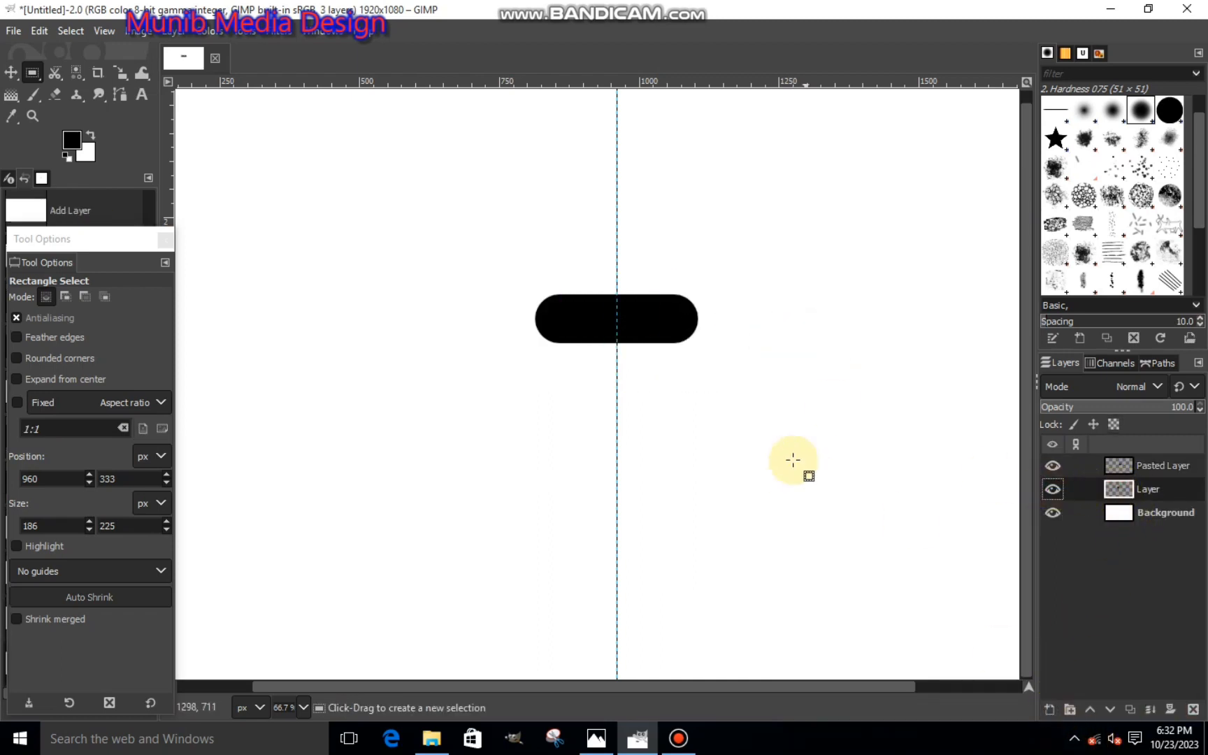
{"action": "left_click", "coordinate": [76, 72]}
{"action": "left_click", "coordinate": [585, 305]}
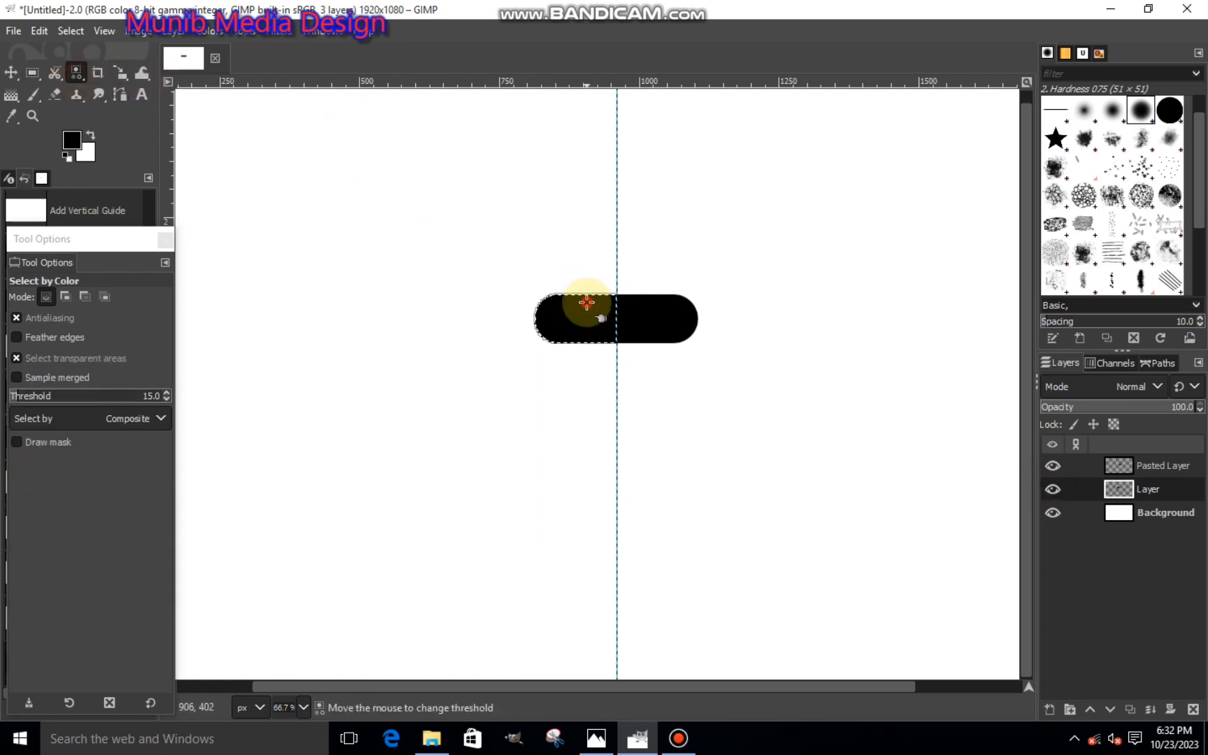
{"action": "right_click", "coordinate": [566, 316]}
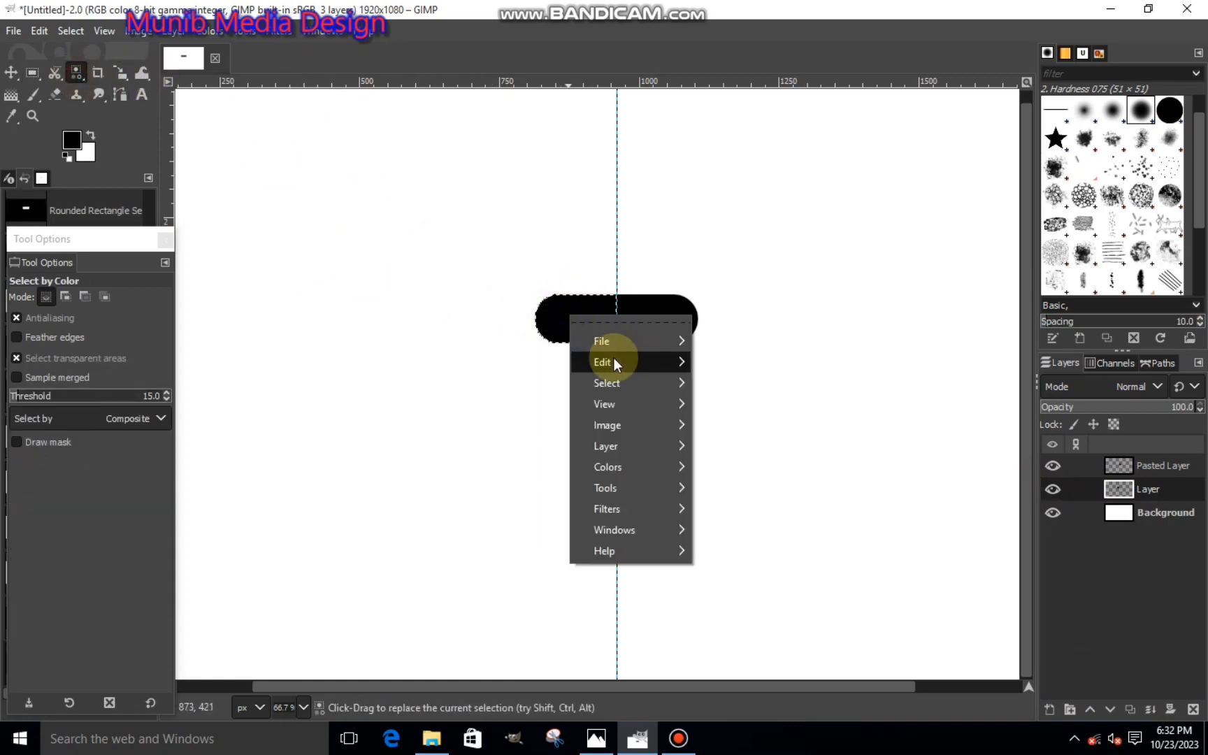
{"action": "mouse_move", "coordinate": [614, 358]}
{"action": "left_click", "coordinate": [730, 276]}
- Paste the left half of the pill onto its own new layer and delete the emptied original layer
{"action": "right_click", "coordinate": [583, 336]}
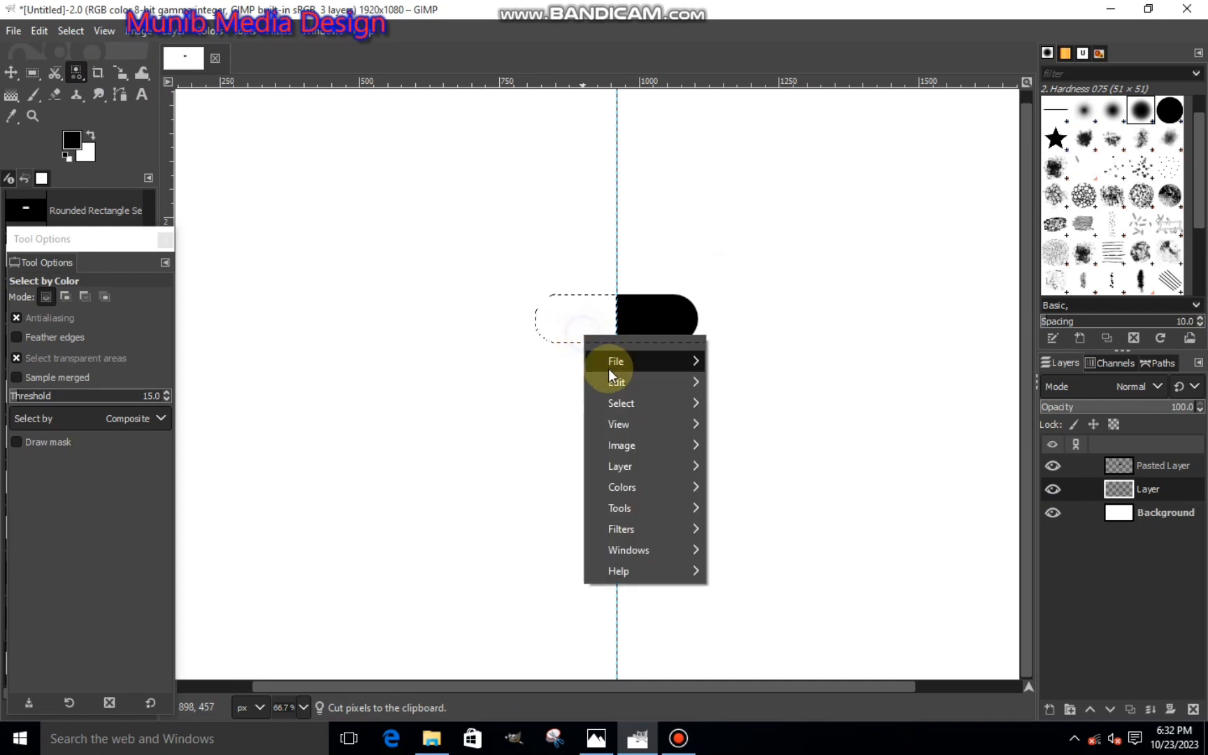
{"action": "mouse_move", "coordinate": [659, 376]}
{"action": "left_click", "coordinate": [740, 337]}
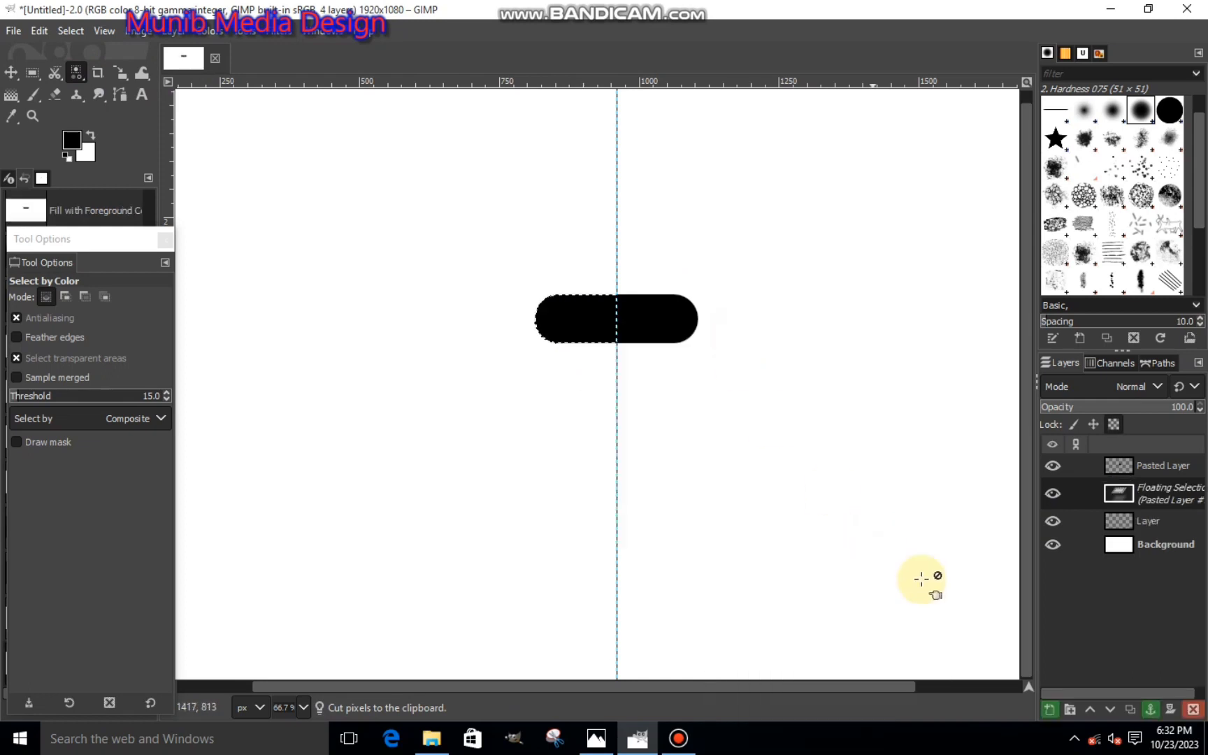
{"action": "left_click", "coordinate": [1048, 710]}
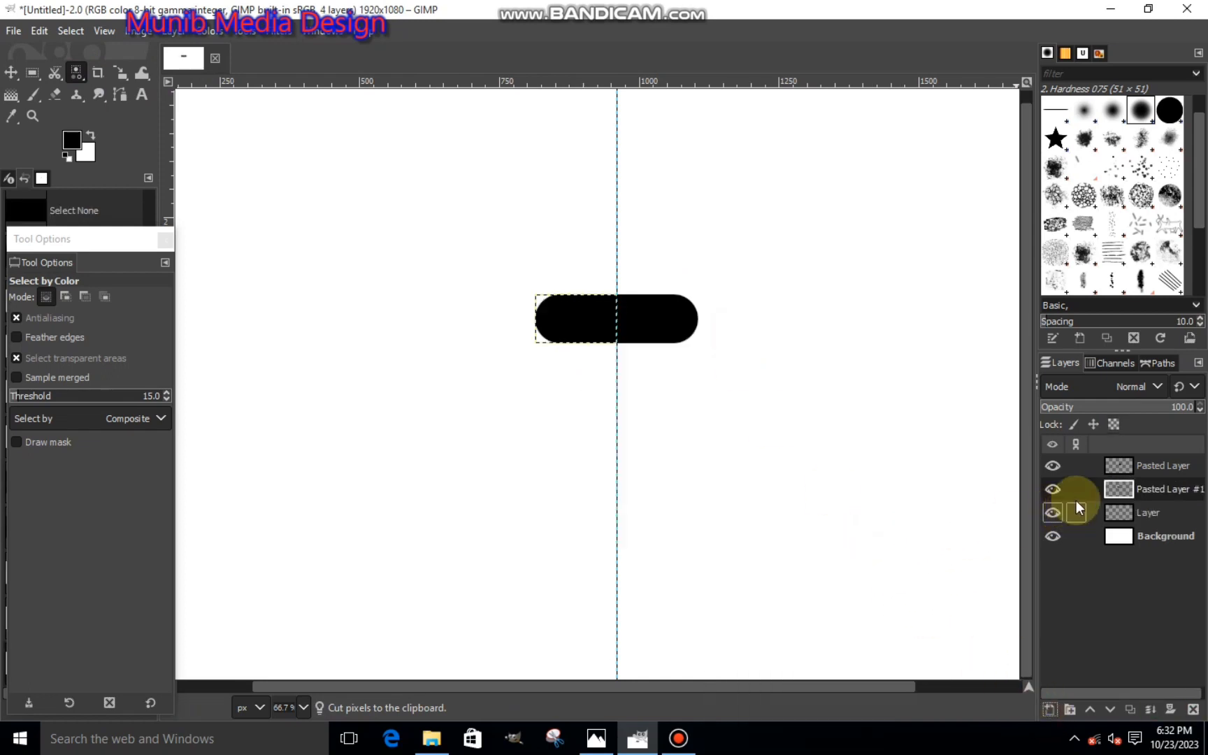
{"action": "left_click", "coordinate": [1116, 514]}
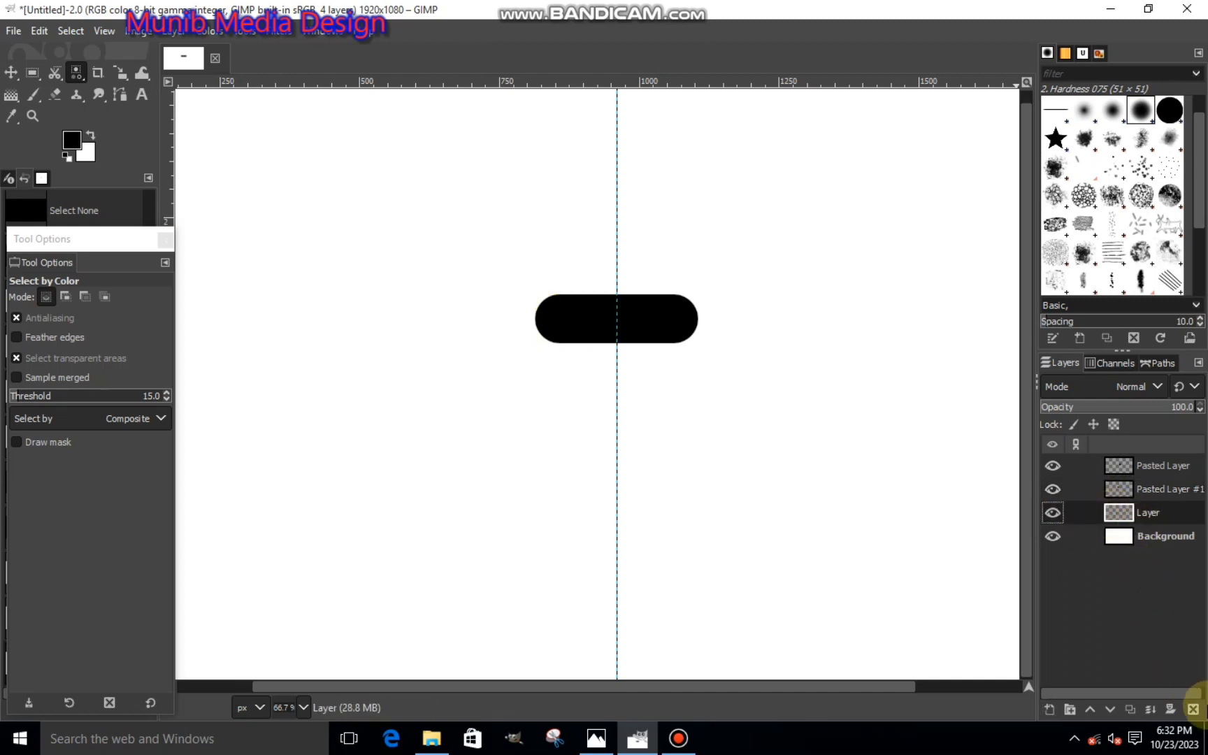
{"action": "left_click", "coordinate": [1194, 709]}
- Rotate the layer with the pill's right half by about 51.22 degrees around its center
{"action": "left_click", "coordinate": [1139, 469]}
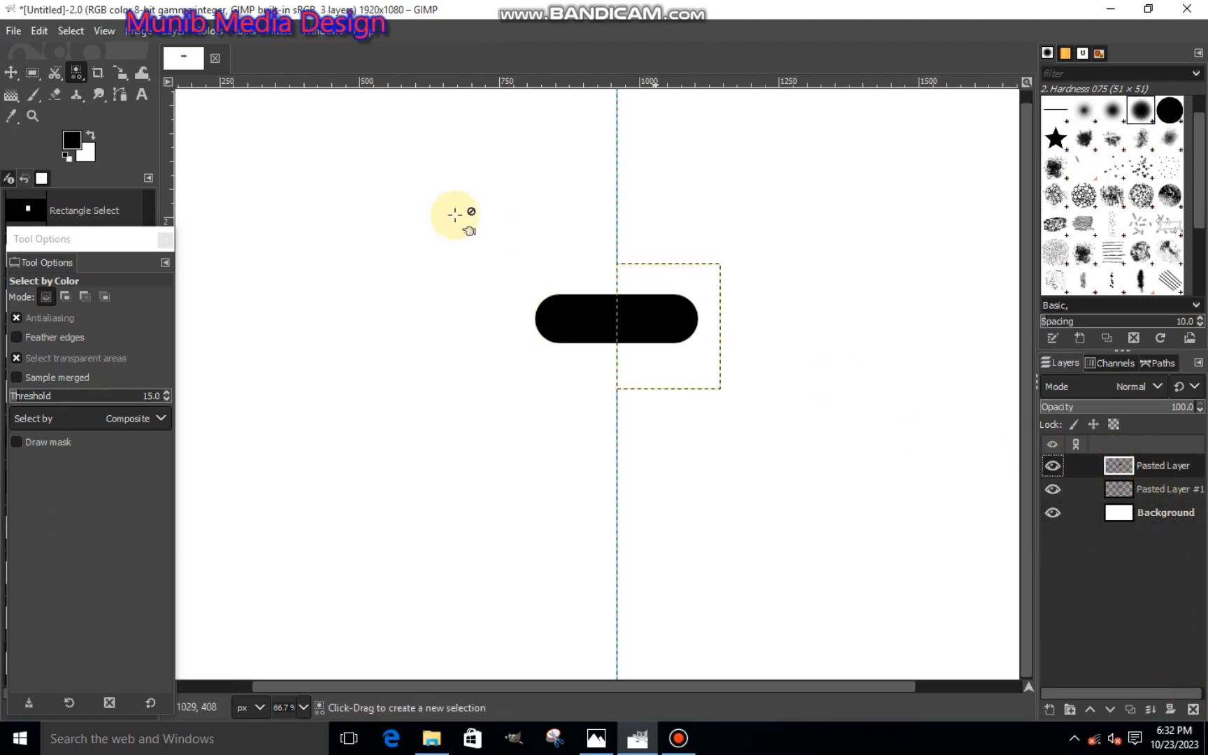
{"action": "left_click", "coordinate": [120, 73]}
{"action": "left_click", "coordinate": [189, 95]}
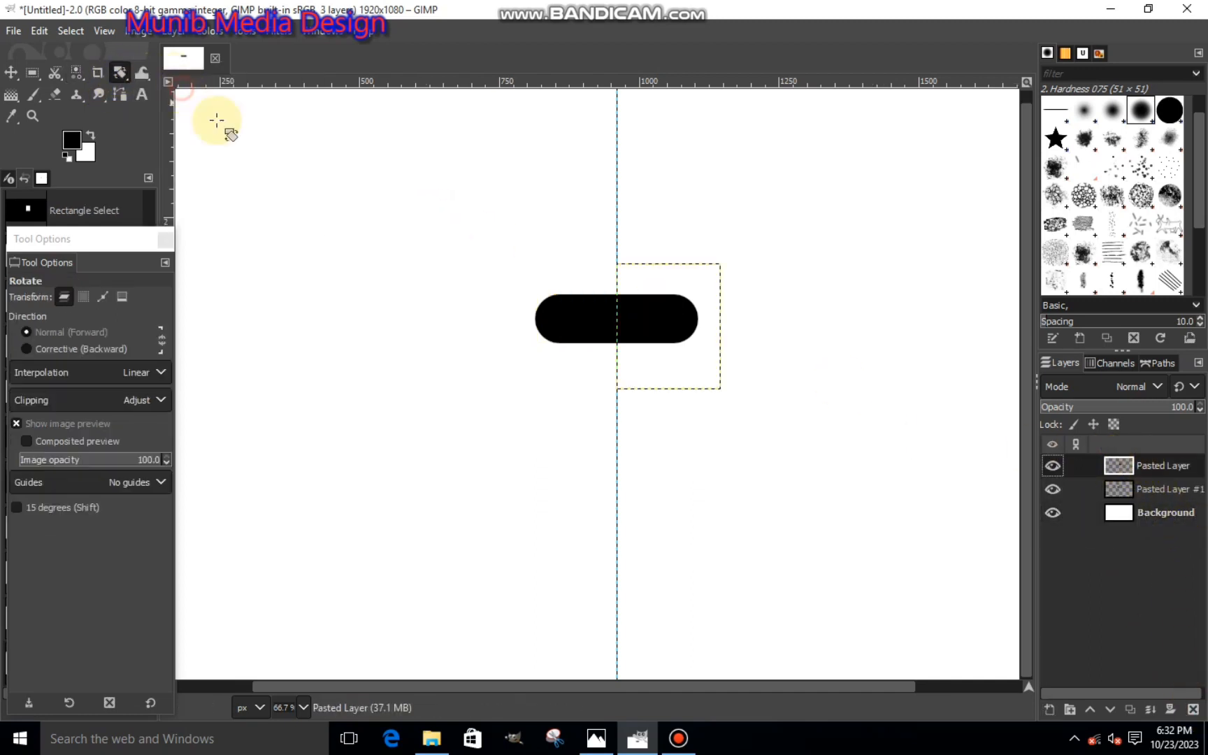
{"action": "left_click", "coordinate": [654, 306]}
{"action": "left_click_drag", "start_coordinate": [654, 306], "coordinate": [678, 310]}
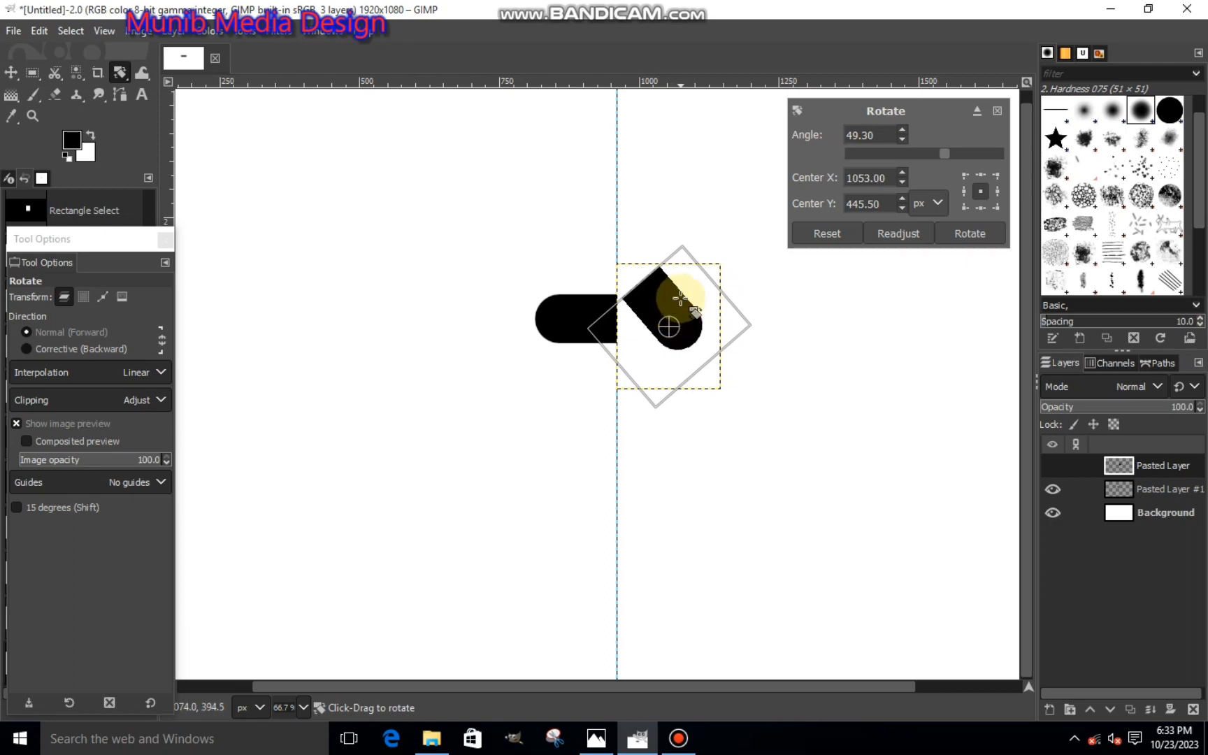
{"action": "left_click_drag", "start_coordinate": [680, 299], "coordinate": [681, 301]}
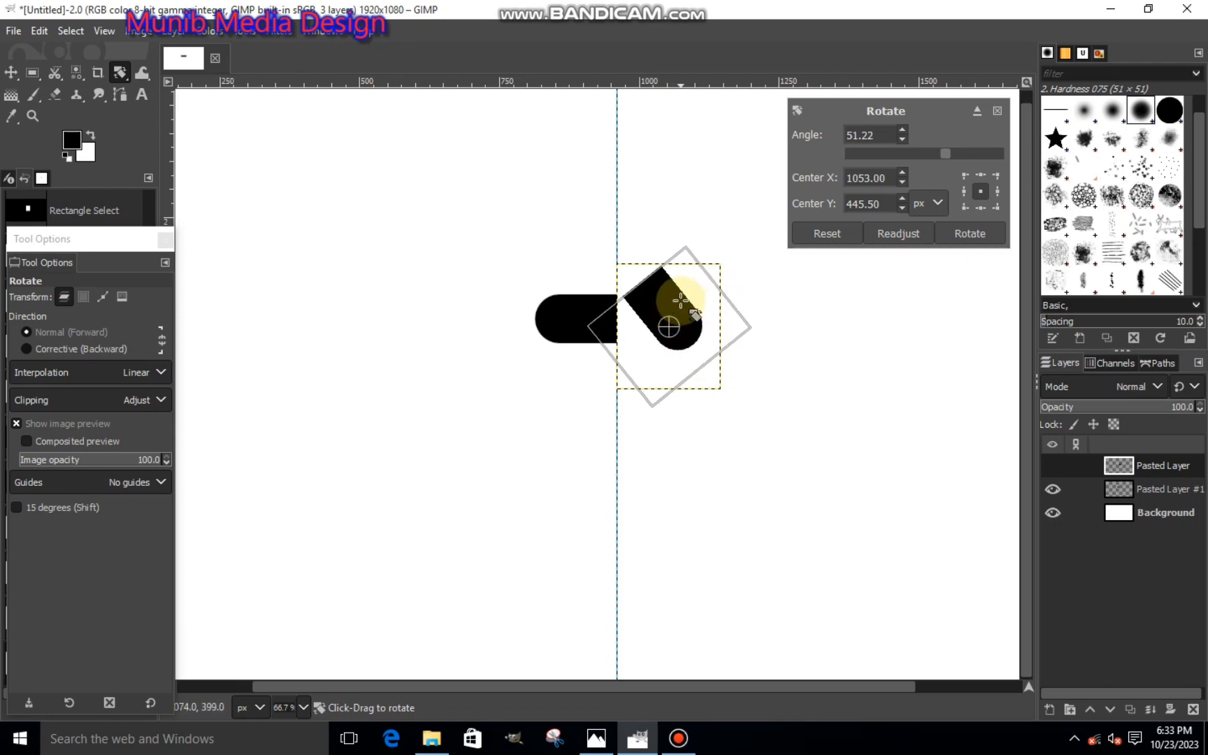
{"action": "left_click", "coordinate": [954, 234]}
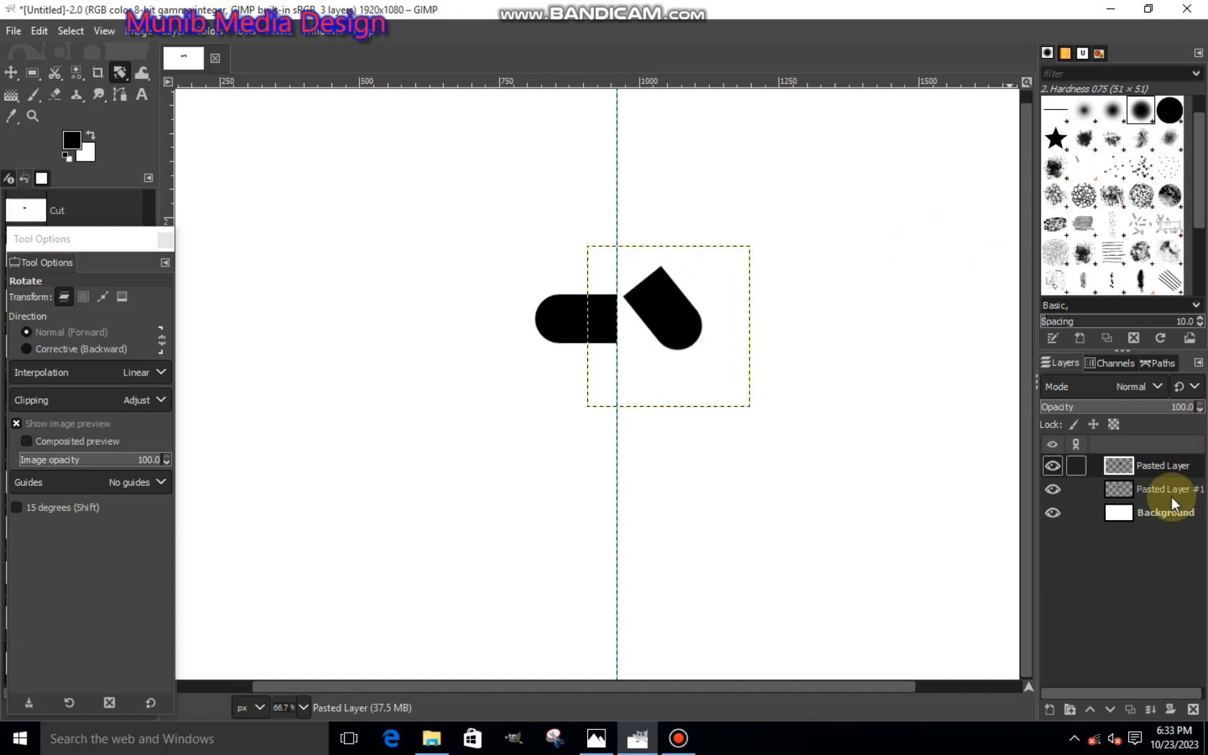
- Rotate the layer with the pill's left half by about -57.40 degrees around its center
{"action": "left_click", "coordinate": [1132, 489]}
{"action": "left_click", "coordinate": [599, 310]}
{"action": "left_click_drag", "start_coordinate": [599, 310], "coordinate": [545, 342]}
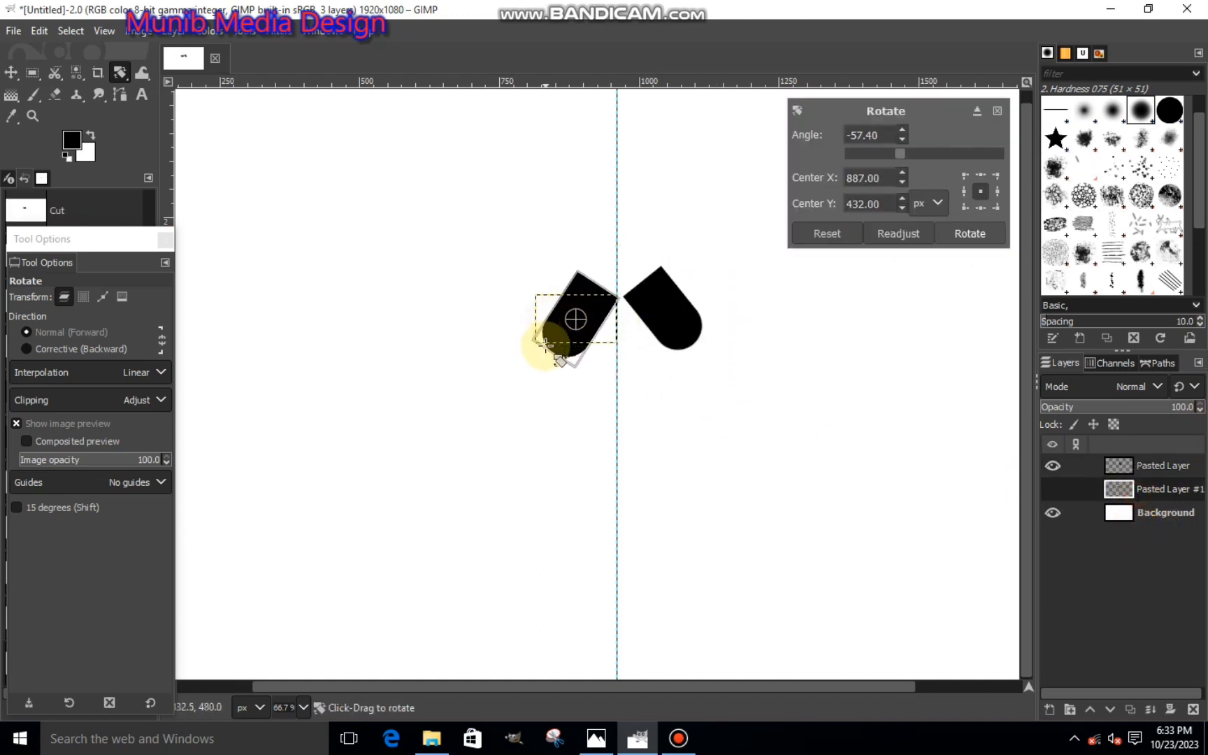
{"action": "left_click", "coordinate": [944, 234]}
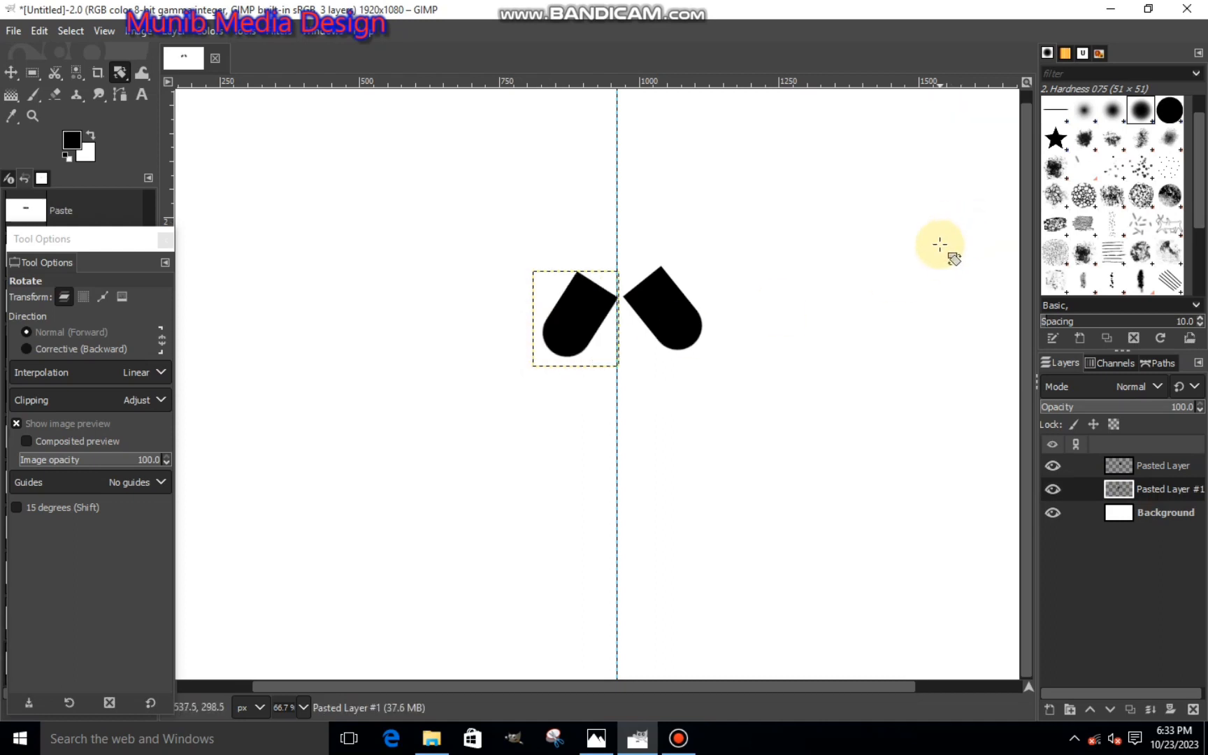
- Shift the rotated right half slightly toward the guide with the Scale tool, keeping its size, so its corner meets the left half
{"action": "left_click", "coordinate": [1122, 472]}
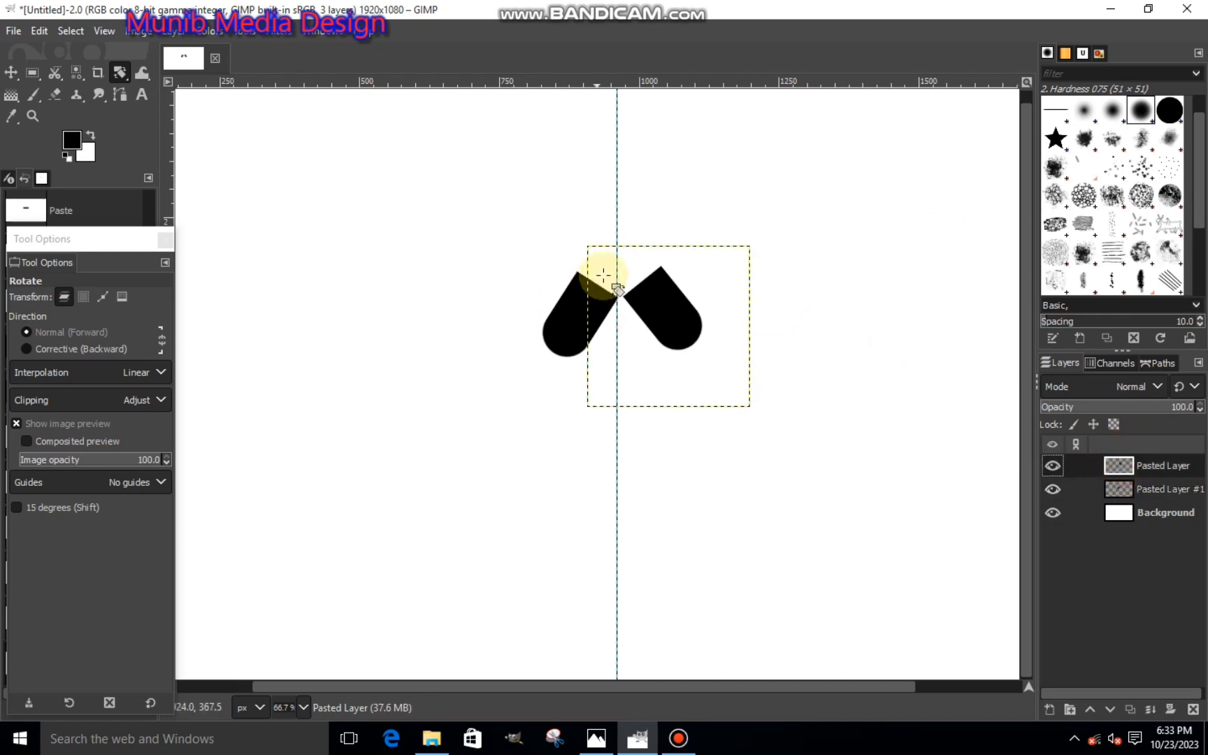
{"action": "left_click", "coordinate": [120, 72]}
{"action": "left_click", "coordinate": [163, 116]}
{"action": "left_click", "coordinate": [670, 320]}
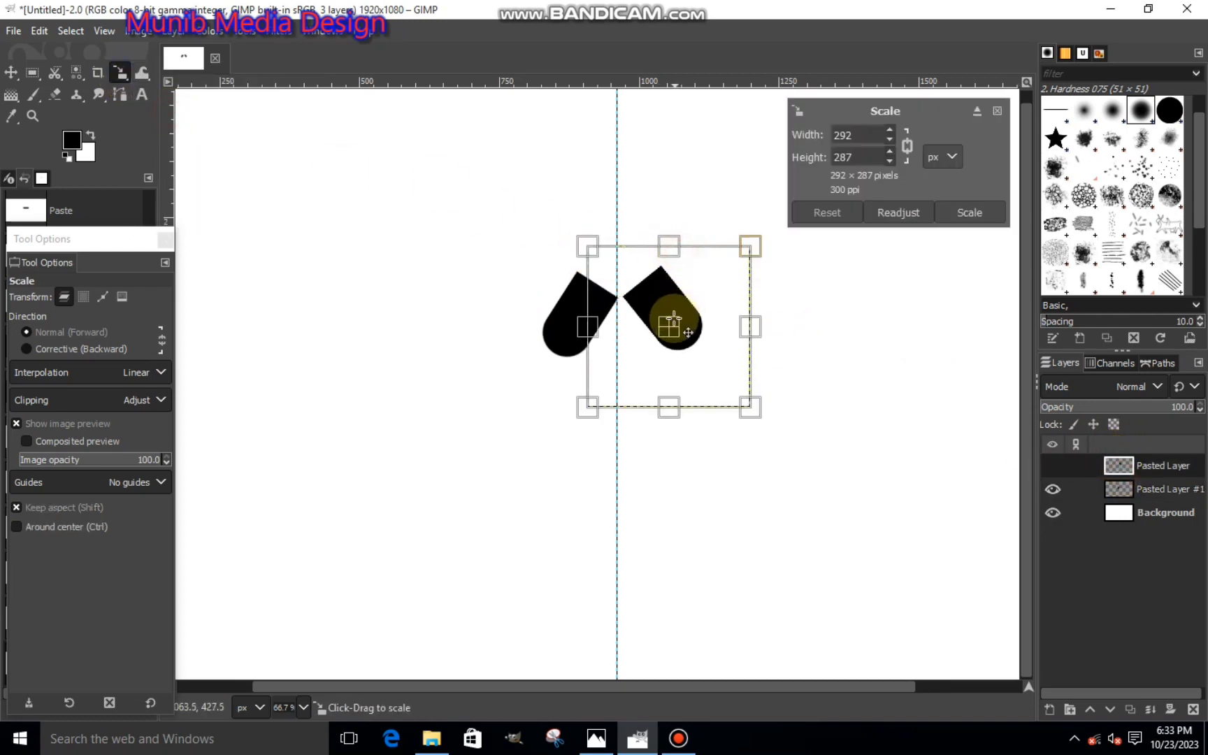
{"action": "left_click_drag", "start_coordinate": [687, 337], "coordinate": [681, 338]}
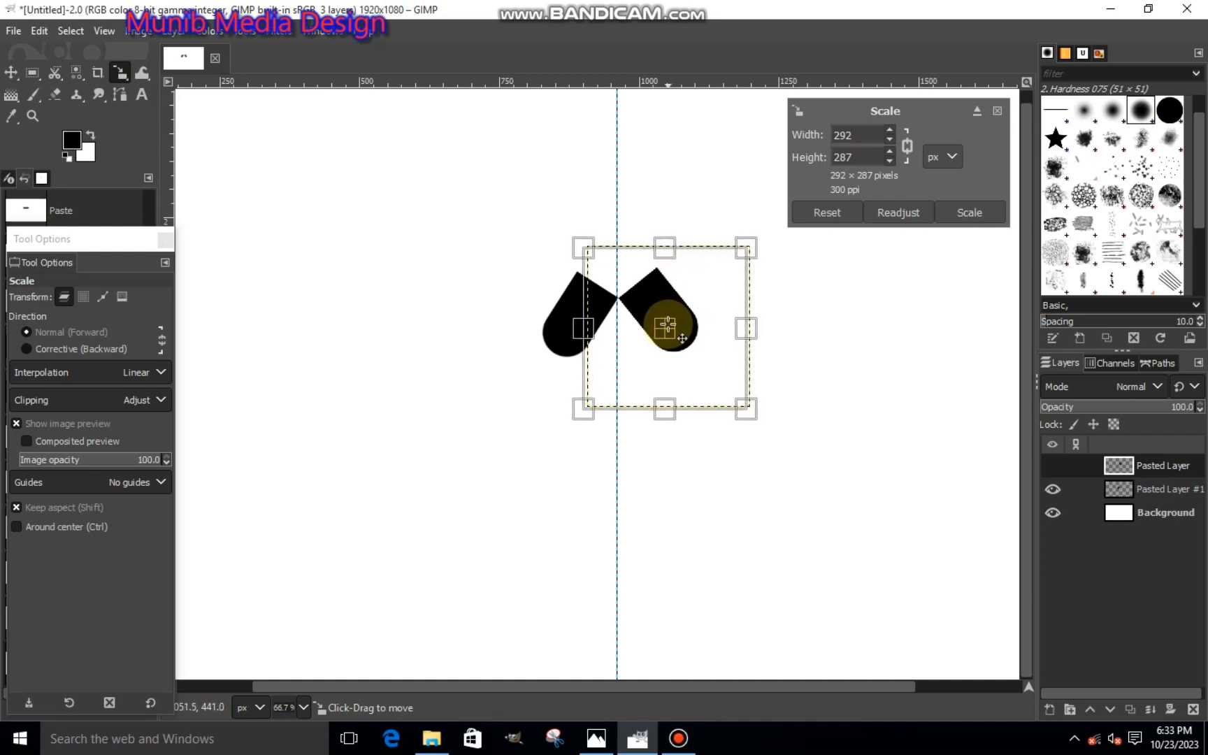
{"action": "left_click", "coordinate": [965, 211]}
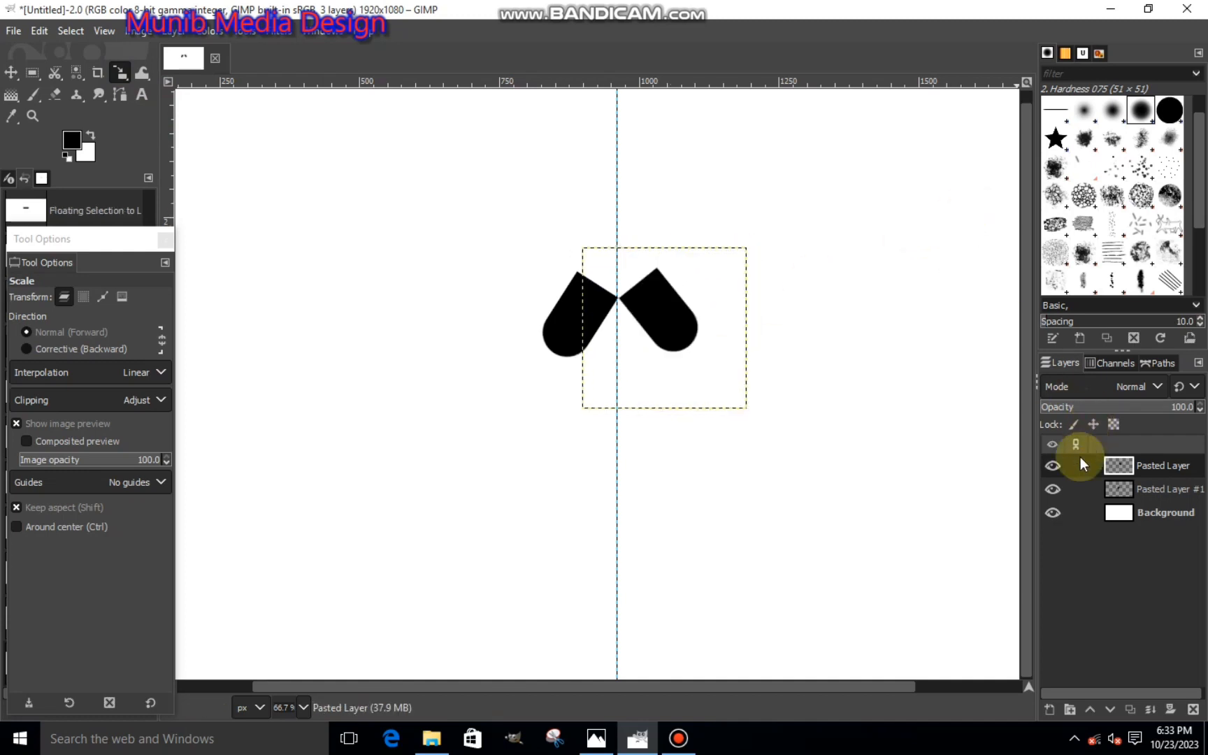
- Remove the vertical guide from the canvas
{"action": "key", "text": "minus"}
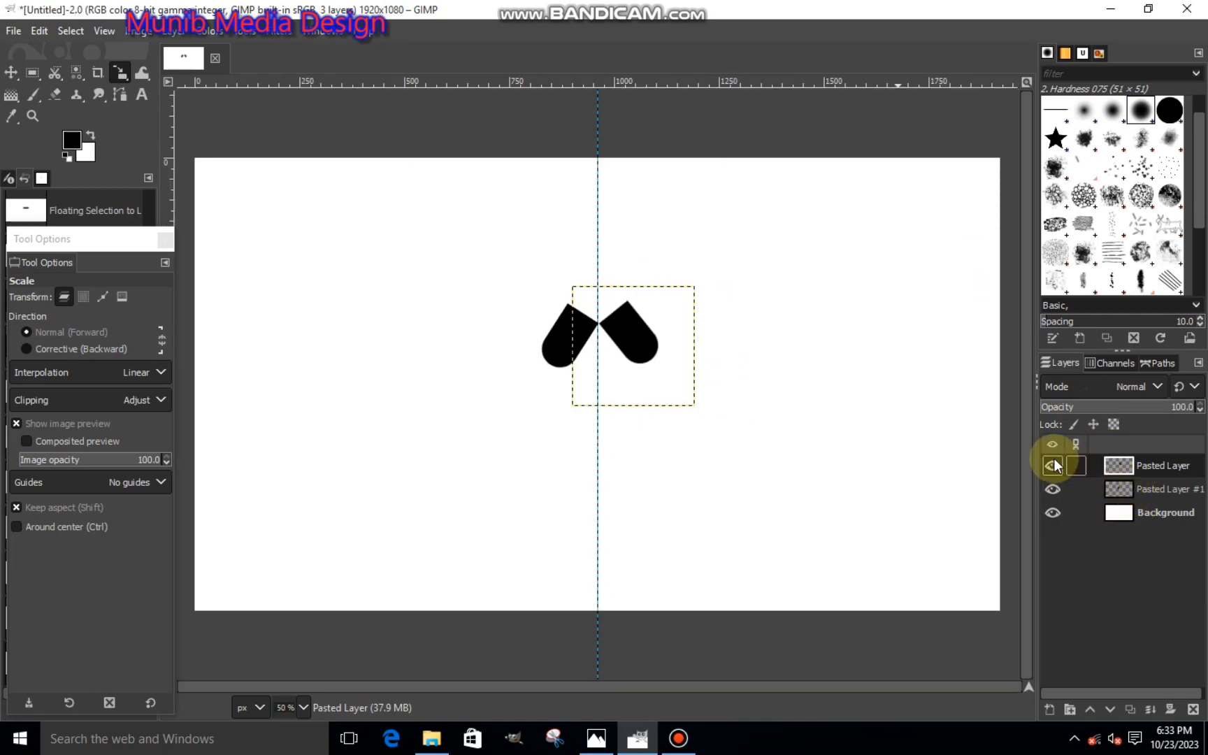
{"action": "left_click", "coordinate": [1147, 512]}
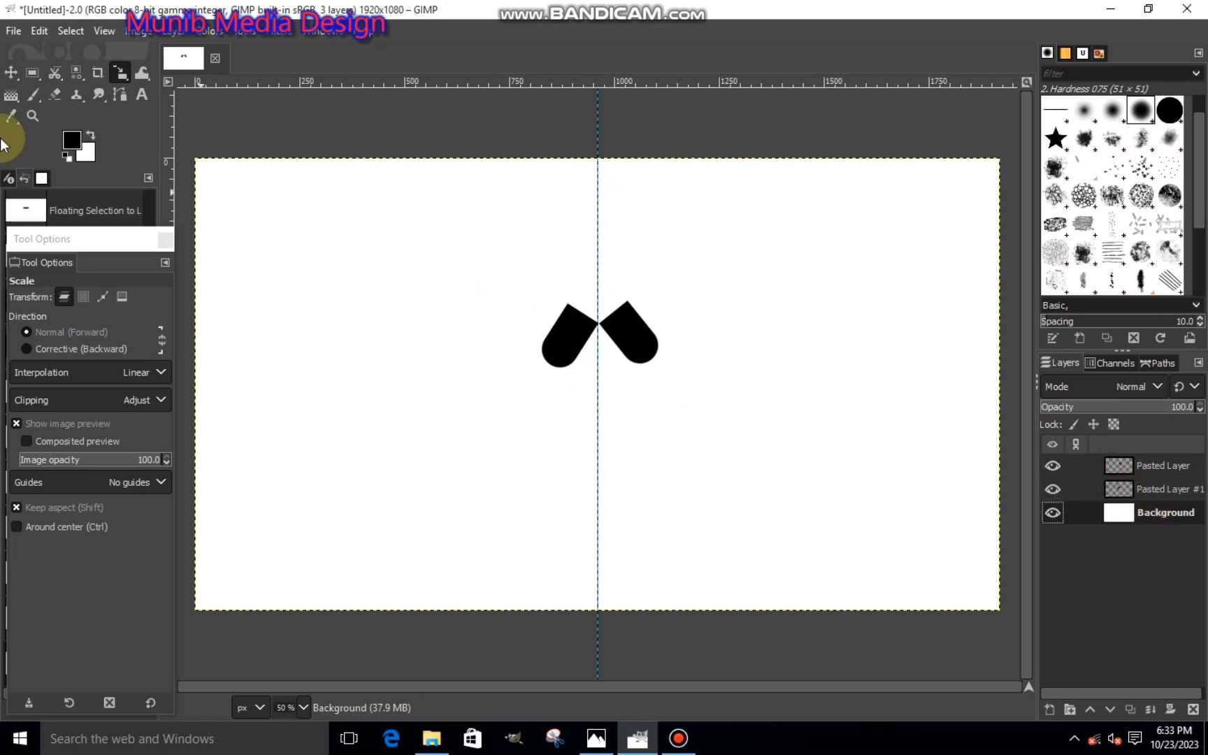
{"action": "left_click", "coordinate": [12, 73]}
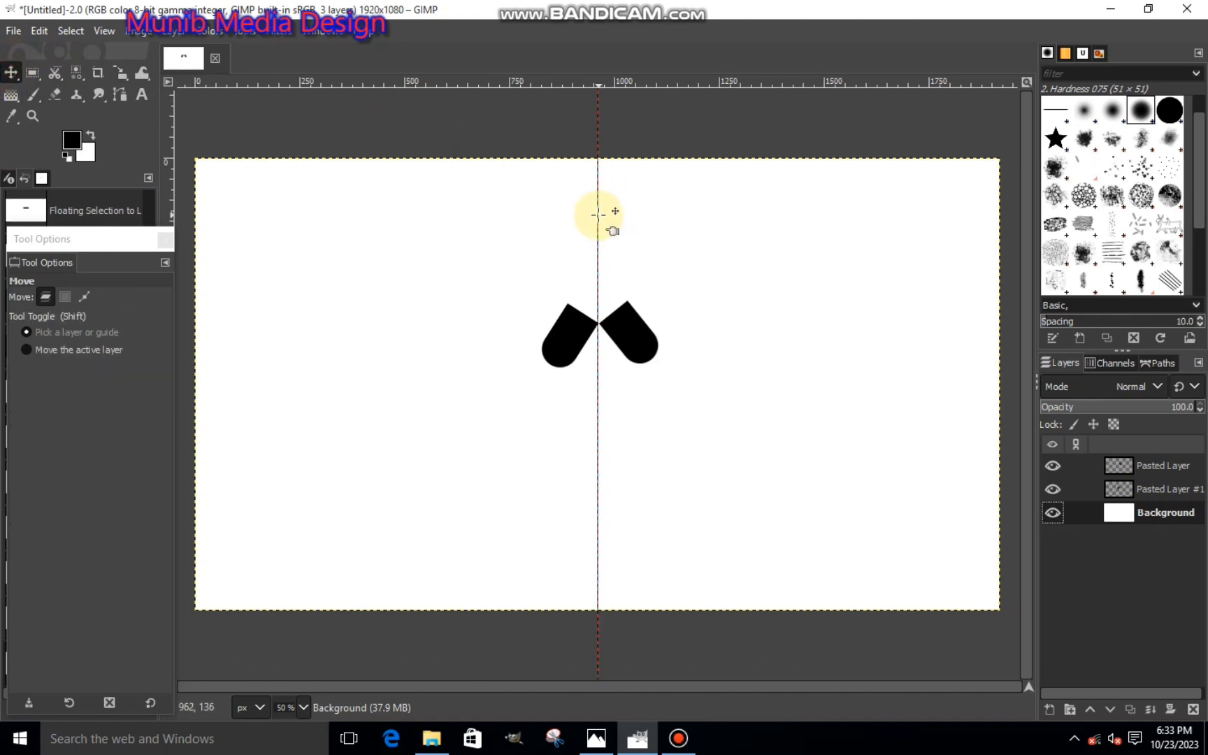
{"action": "left_click_drag", "start_coordinate": [598, 214], "coordinate": [1206, 228]}
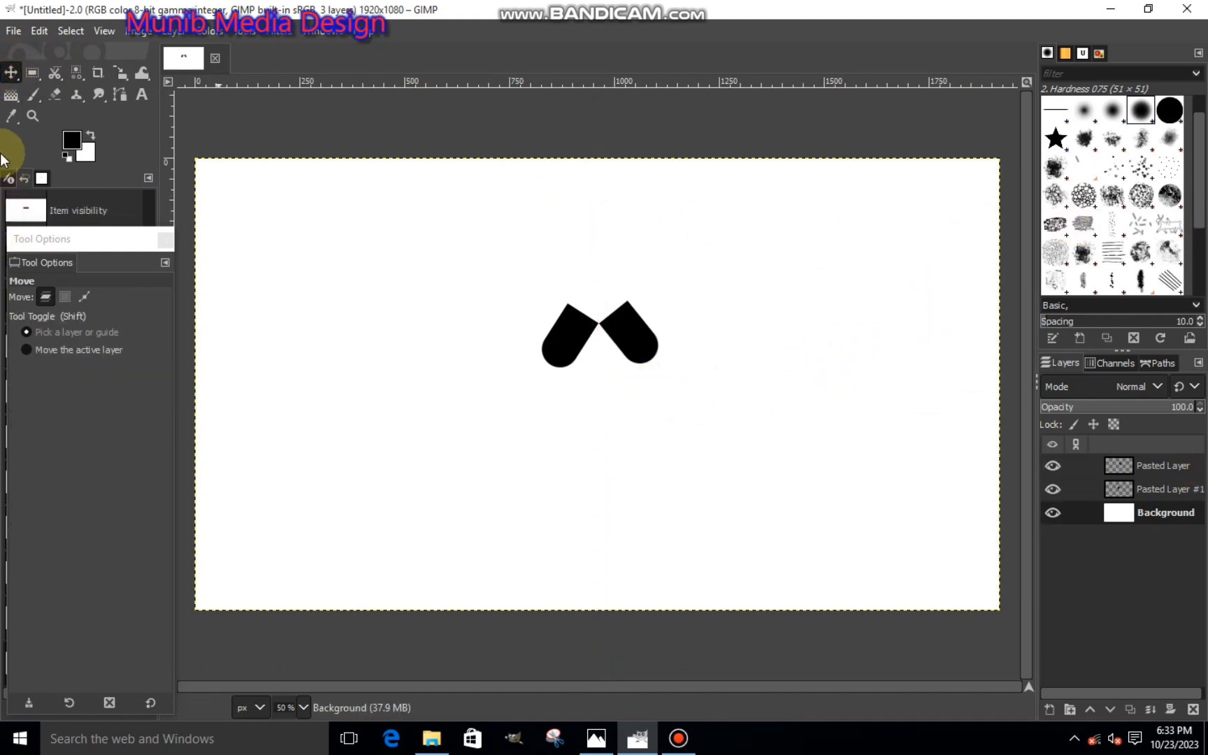
- Compare the heights of the two halves' rounded ends using a temporary rectangular selection about 354 × 111 px beneath them
{"action": "left_click", "coordinate": [32, 73]}
{"action": "scroll", "coordinate": [559, 363], "scroll_direction": "up", "scroll_amount": 3}
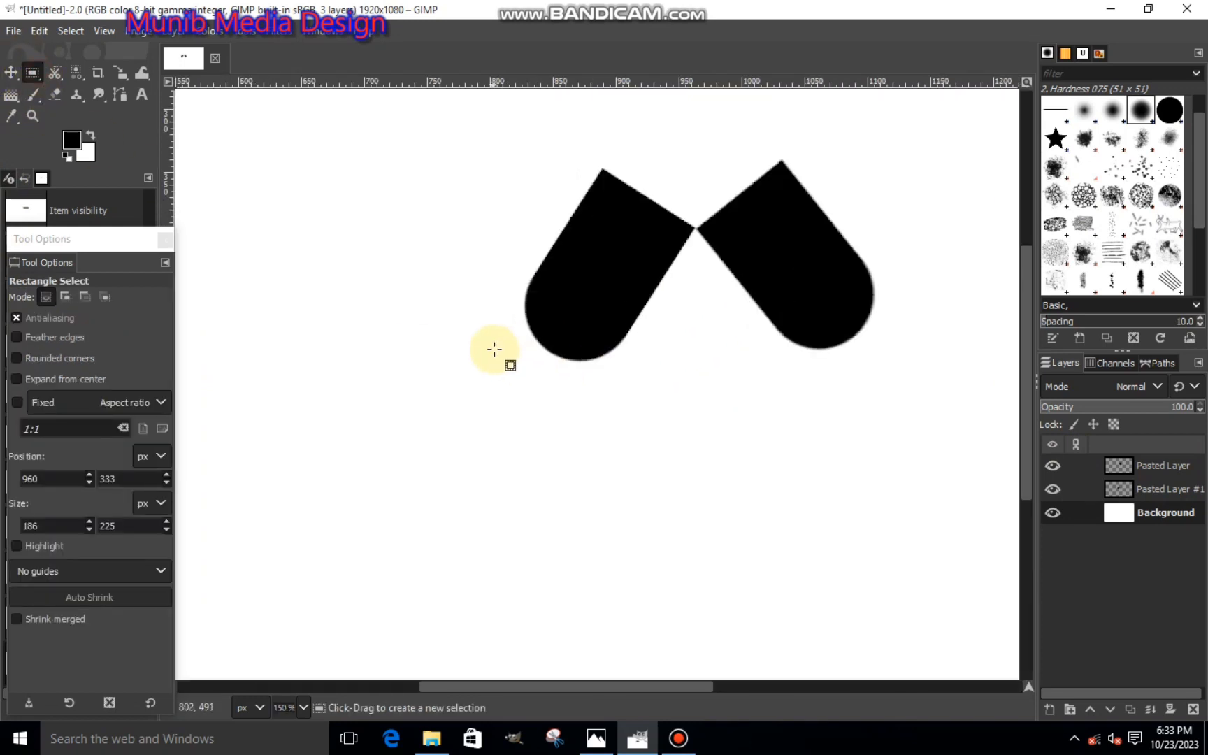
{"action": "left_click_drag", "start_coordinate": [496, 349], "coordinate": [941, 498]}
{"action": "left_click_drag", "start_coordinate": [712, 359], "coordinate": [713, 377]}
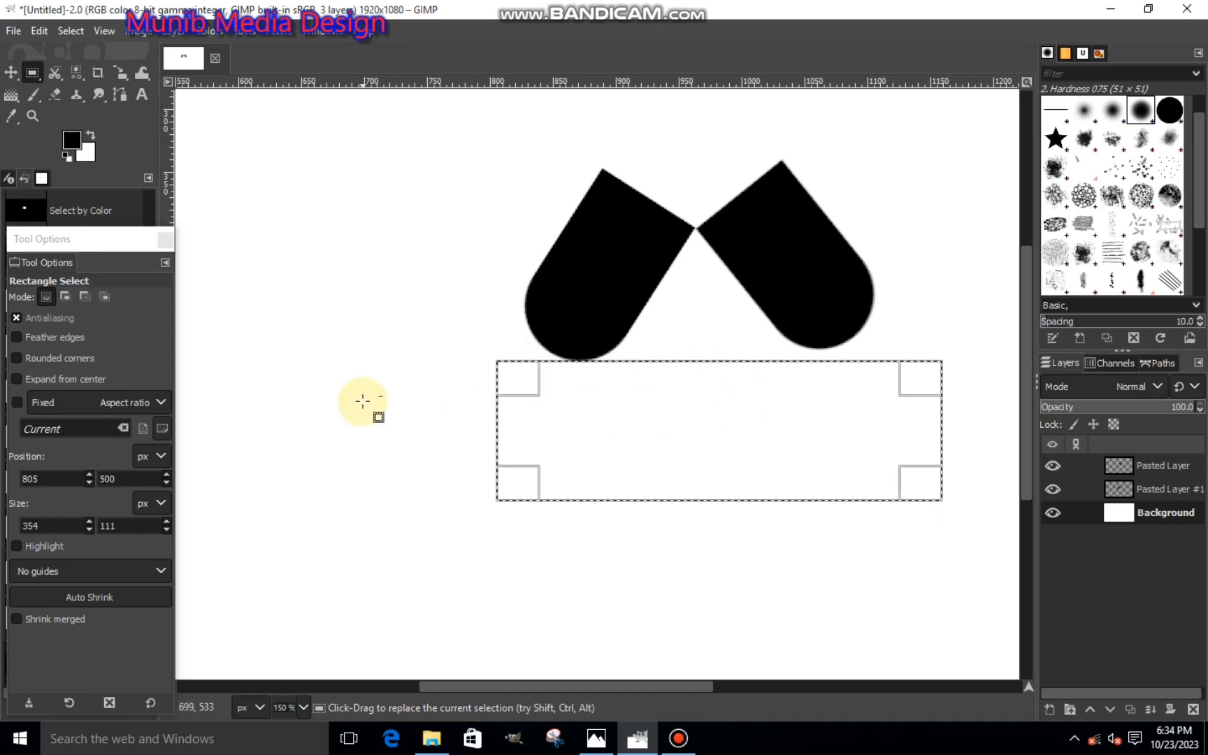
{"action": "left_click", "coordinate": [362, 402]}
- Rotate the layer with the pill's left half very slightly to fine-tune its angle
{"action": "left_click", "coordinate": [1139, 471]}
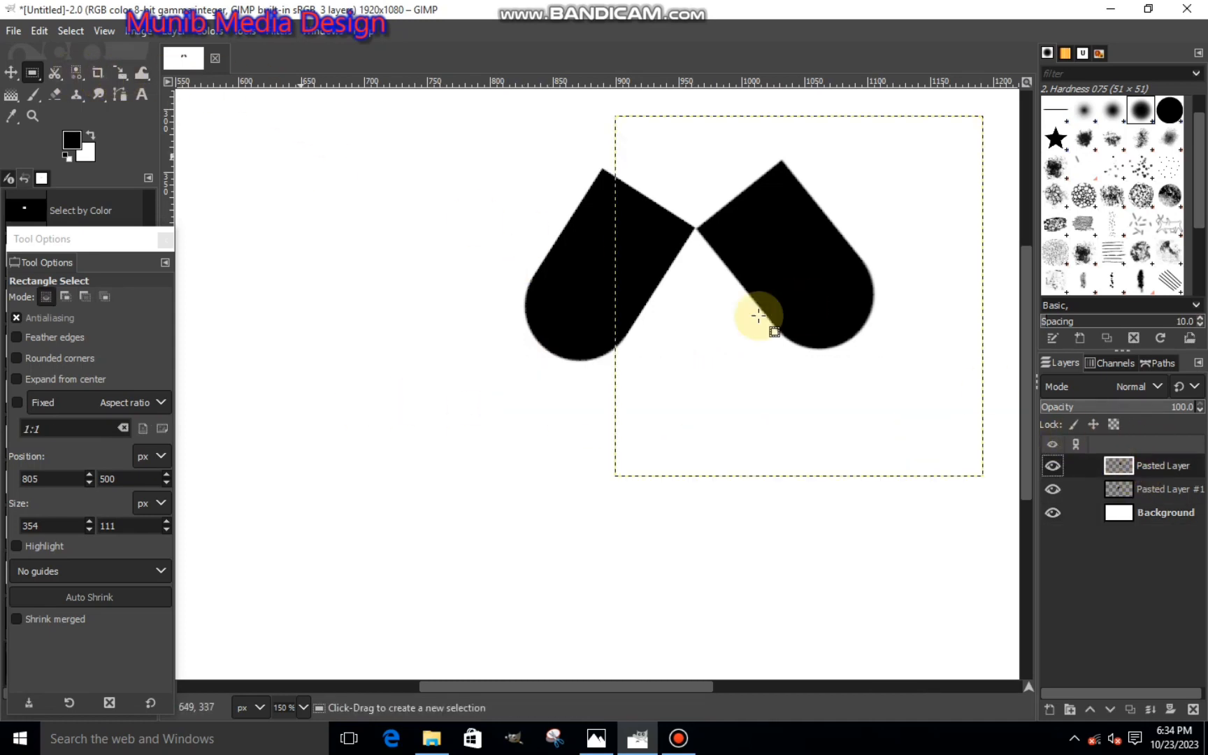
{"action": "left_click", "coordinate": [1118, 492]}
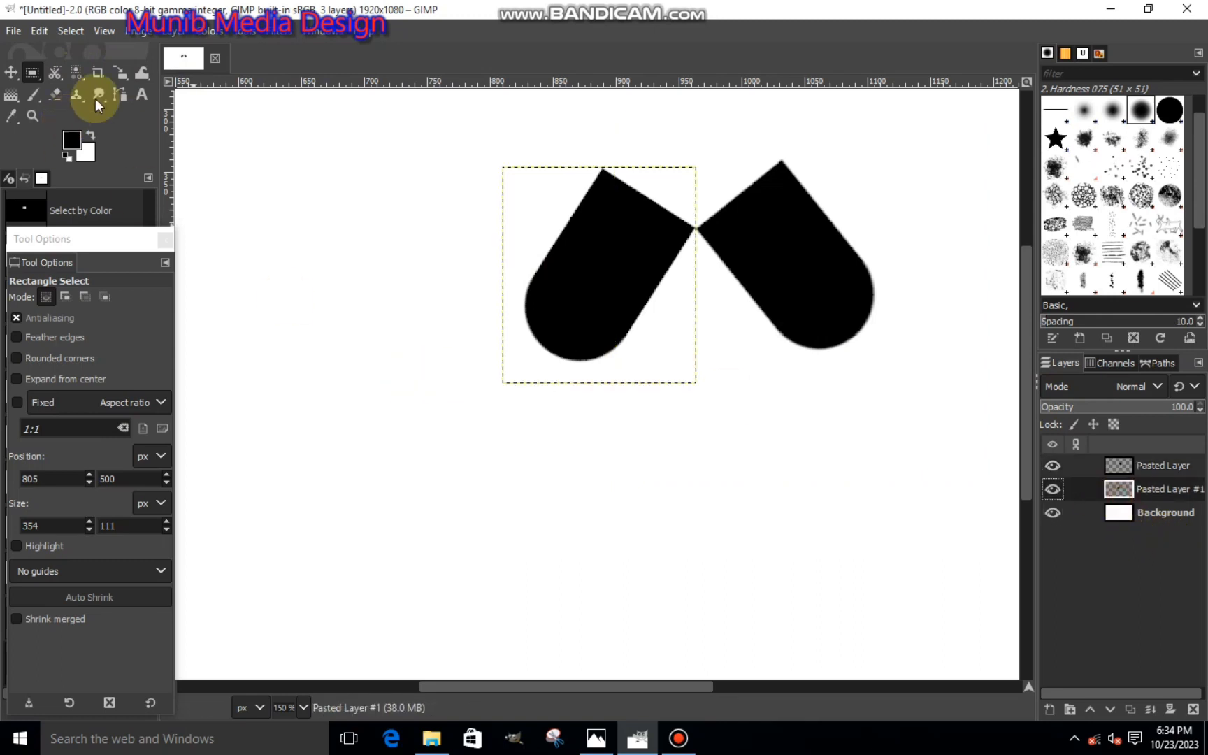
{"action": "left_click_drag", "start_coordinate": [116, 73], "coordinate": [155, 88]}
{"action": "left_click", "coordinate": [617, 308]}
{"action": "left_click_drag", "start_coordinate": [617, 309], "coordinate": [598, 353]}
{"action": "left_click", "coordinate": [942, 240]}
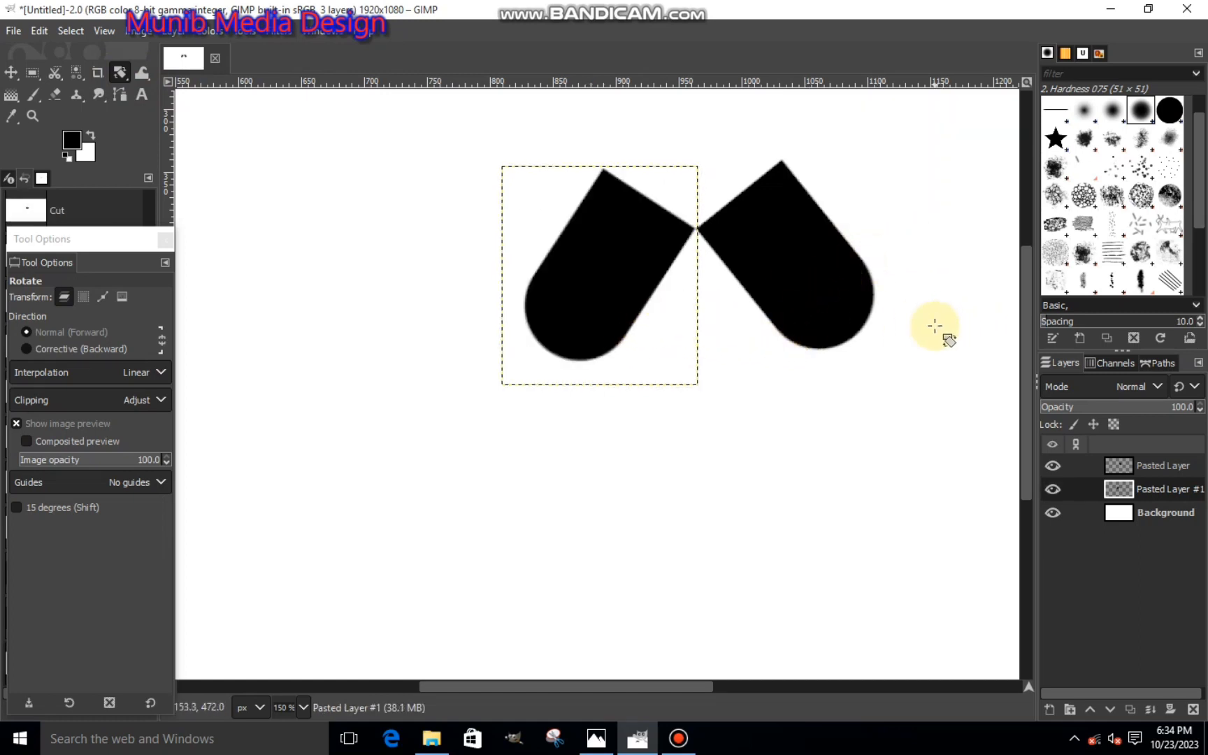
- Rotate the layer with the pill's right half by 0.11 degrees around its center
{"action": "left_click", "coordinate": [1103, 463]}
{"action": "left_click", "coordinate": [898, 296]}
{"action": "left_click_drag", "start_coordinate": [898, 296], "coordinate": [859, 335]}
{"action": "left_click_drag", "start_coordinate": [800, 296], "coordinate": [803, 299]}
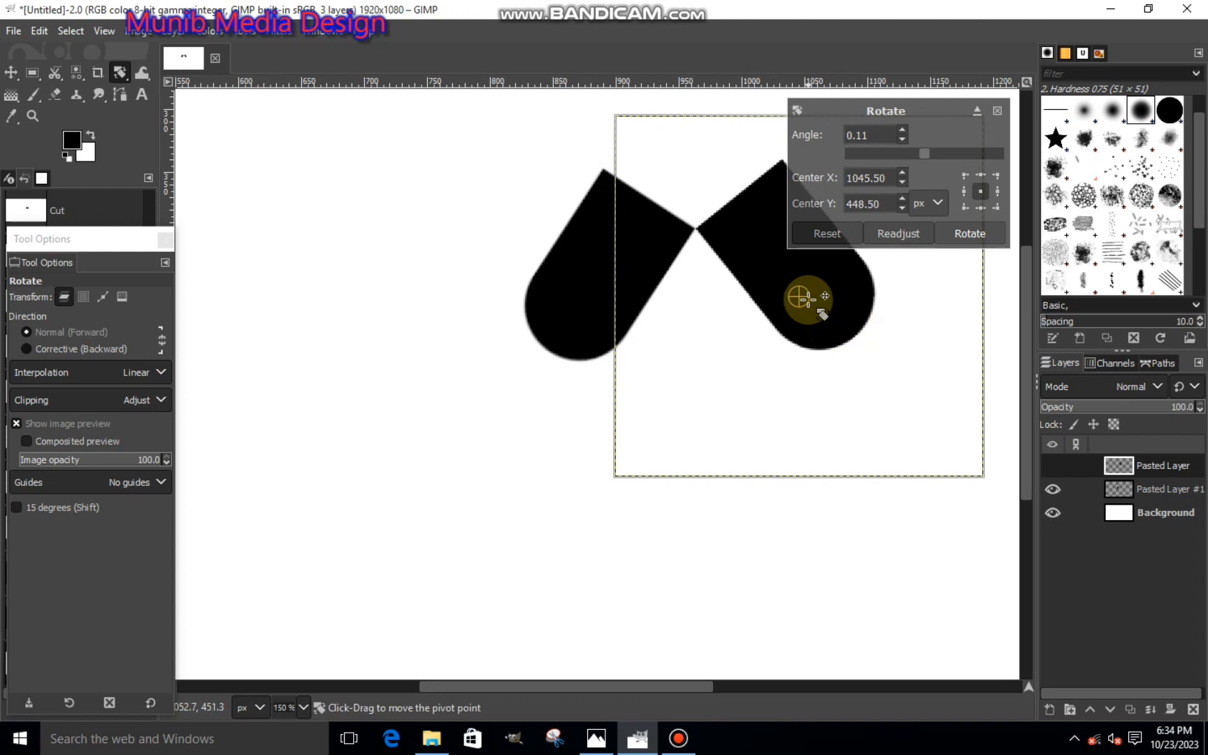
{"action": "left_click", "coordinate": [968, 233]}
- Scale the right half's layer to 304 × 298 px and reposition it so its corner meets the left half
{"action": "right_click", "coordinate": [119, 73]}
{"action": "left_click", "coordinate": [184, 116]}
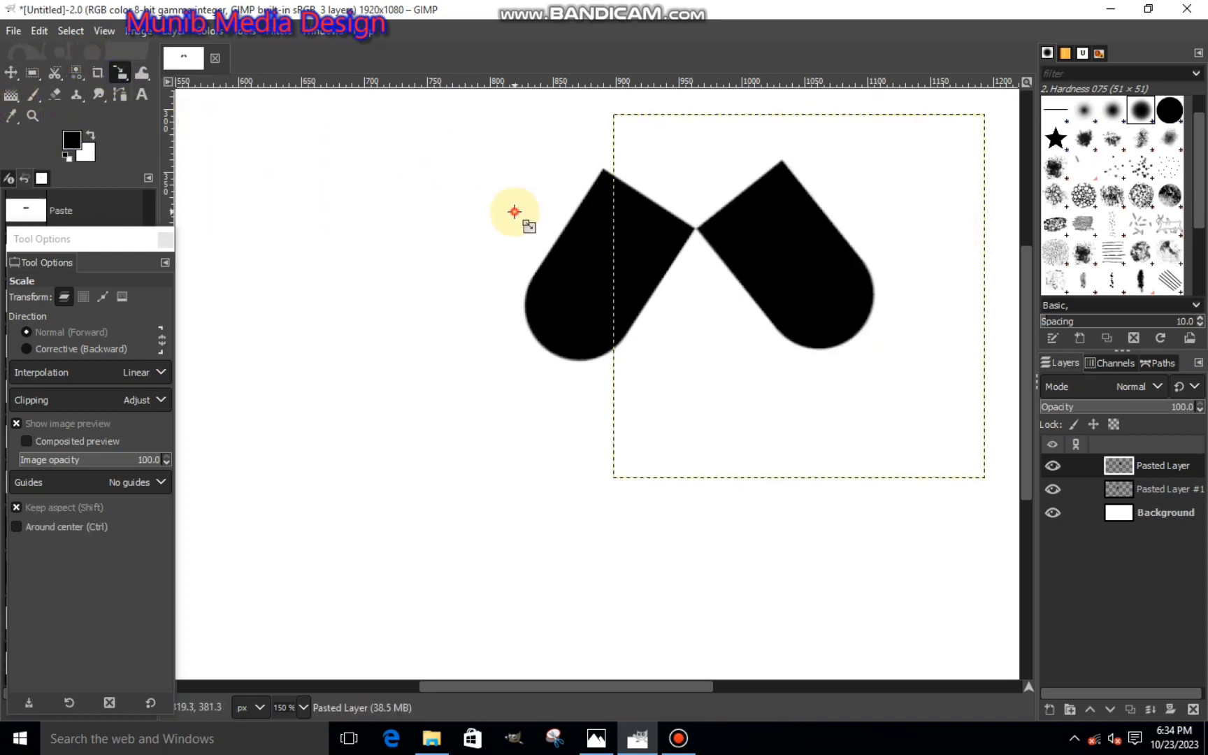
{"action": "left_click", "coordinate": [515, 211]}
{"action": "left_click_drag", "start_coordinate": [790, 281], "coordinate": [863, 359]}
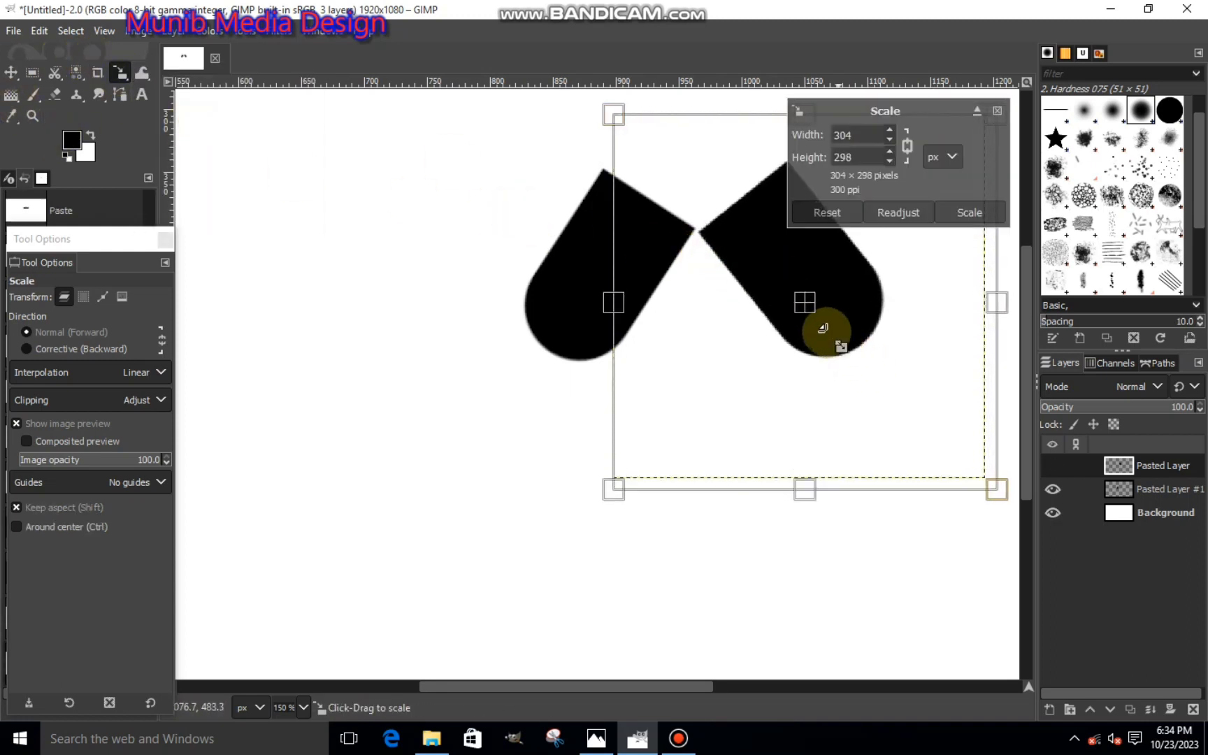
{"action": "mouse_move", "coordinate": [820, 318]}
{"action": "left_mouse_down"}
{"action": "mouse_move", "coordinate": [803, 296]}
{"action": "mouse_move", "coordinate": [822, 302]}
{"action": "left_mouse_up"}
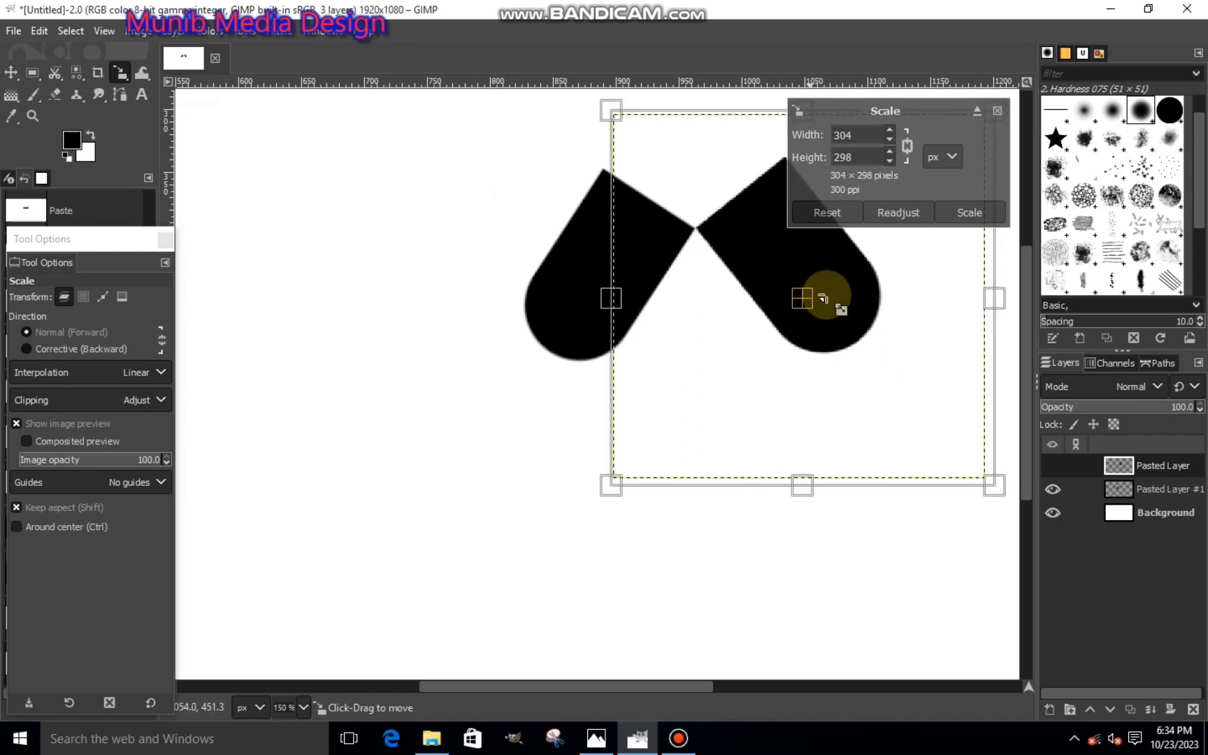
{"action": "left_click", "coordinate": [955, 210]}
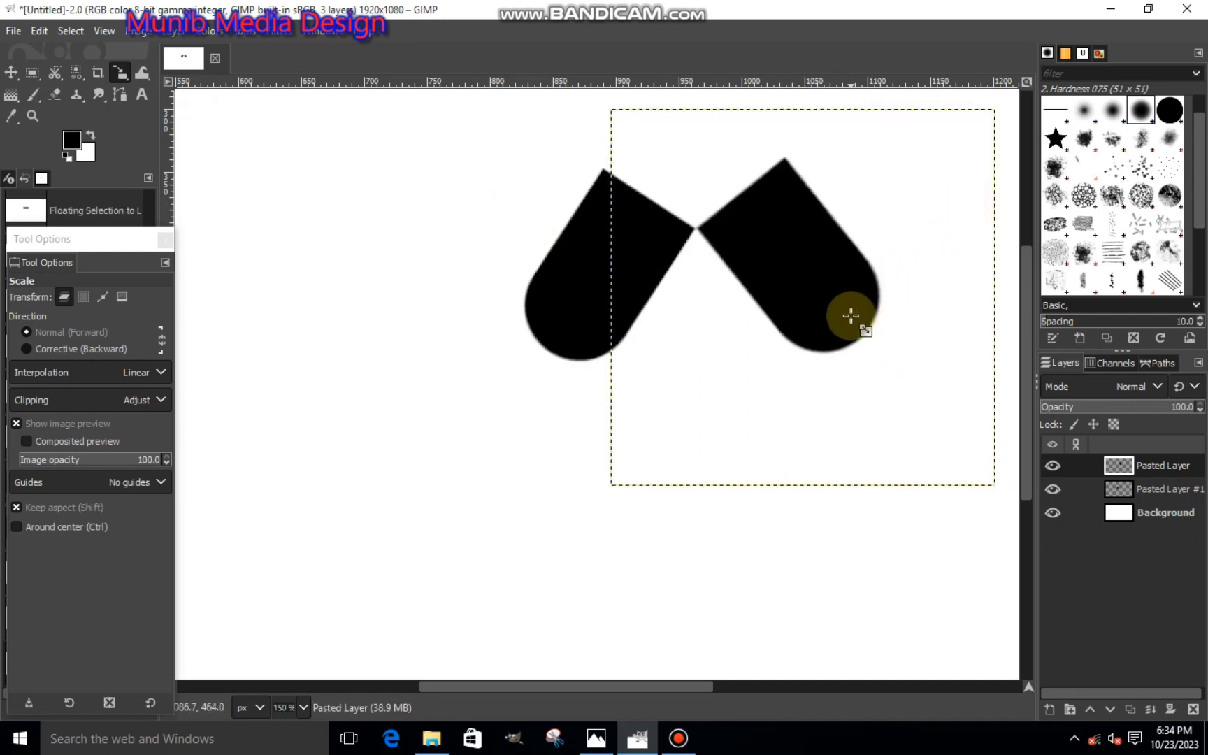
- Undo the last scaling and rotation of the right half's layer
{"action": "key", "text": "ctrl+z"}
{"action": "key", "text": "ctrl+z"}
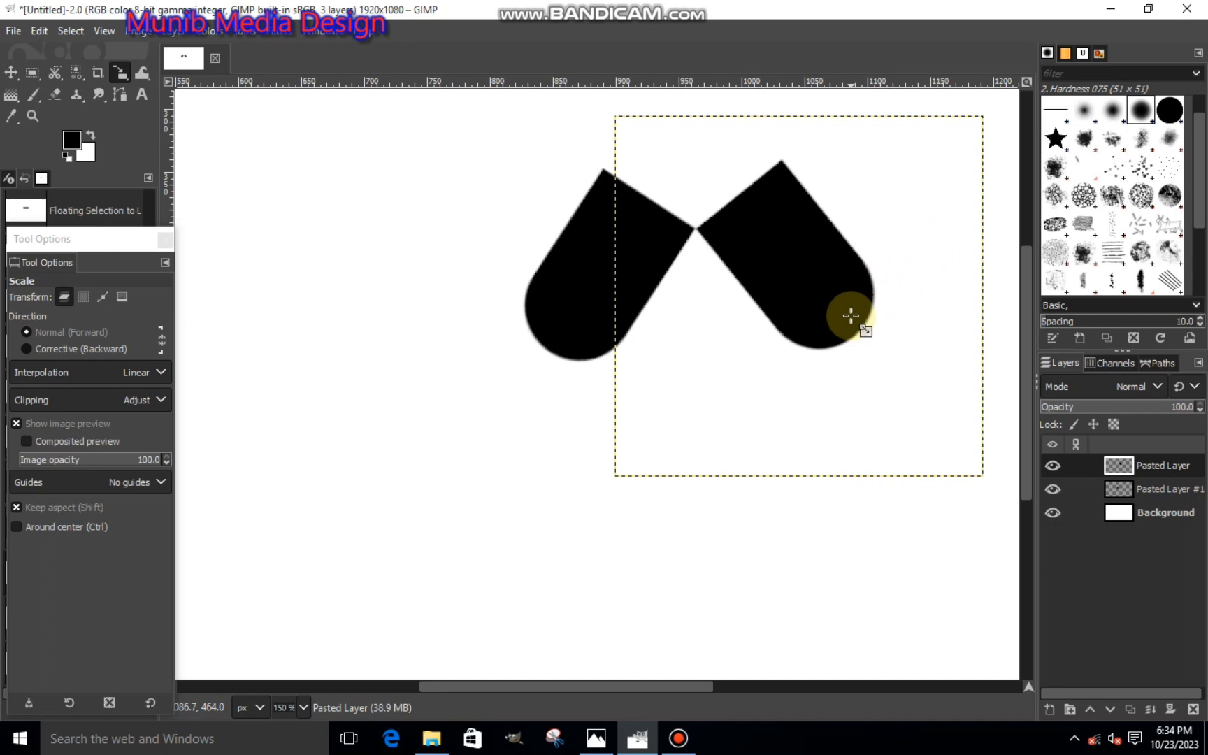
{"action": "scroll", "coordinate": [849, 317], "scroll_direction": "down", "scroll_amount": 3}
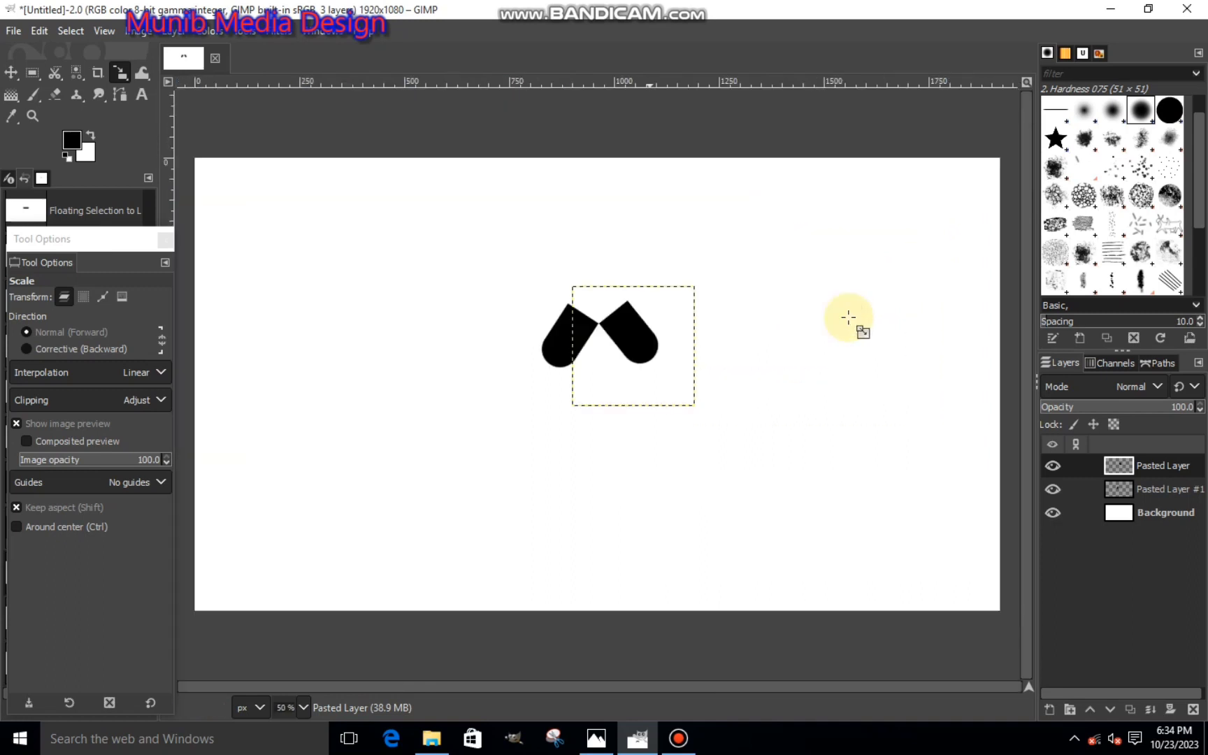
- Add a new transparent 1920 × 1080 px layer above the layer with the right half
{"action": "left_click", "coordinate": [1147, 524]}
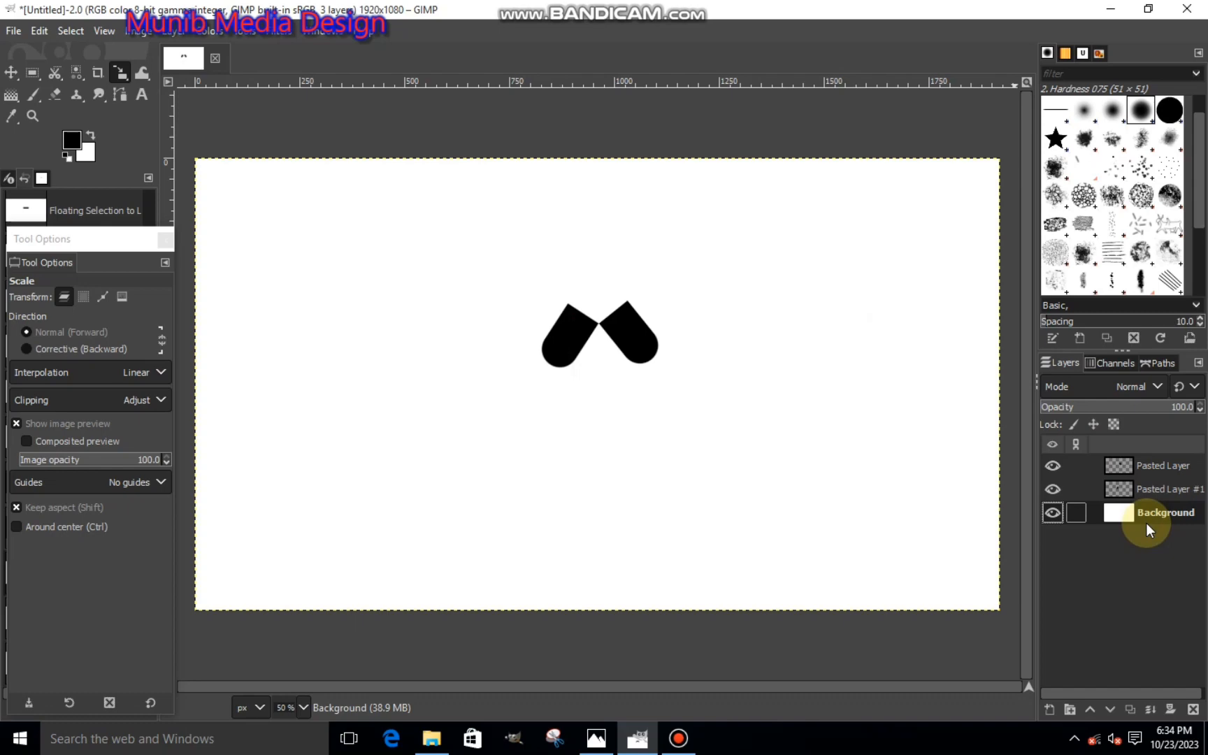
{"action": "left_click", "coordinate": [1124, 467]}
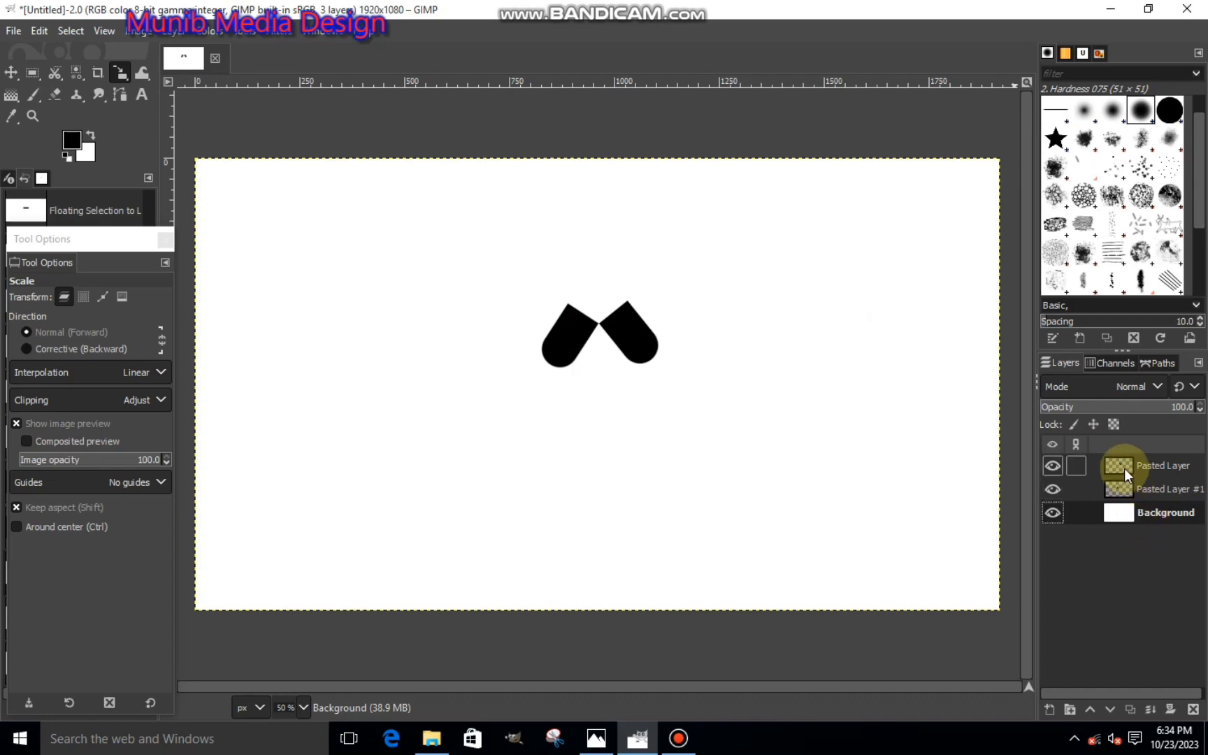
{"action": "left_click", "coordinate": [1046, 709]}
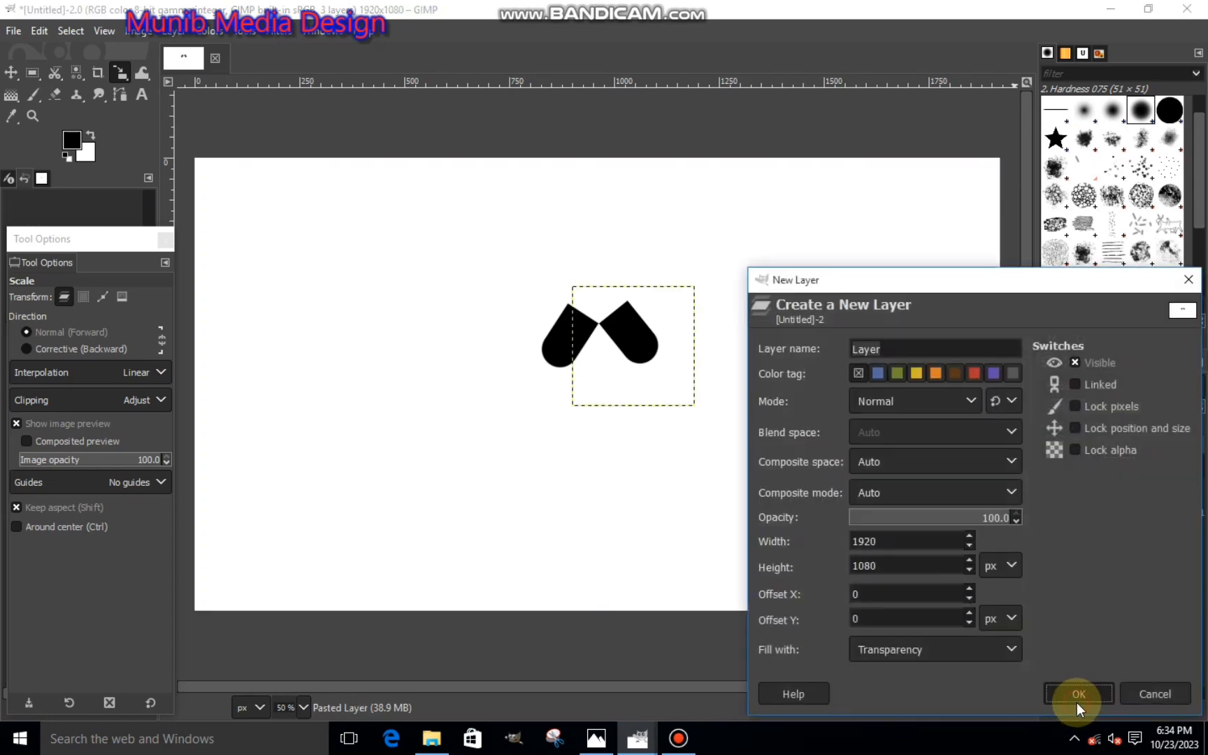
{"action": "left_click", "coordinate": [1077, 702]}
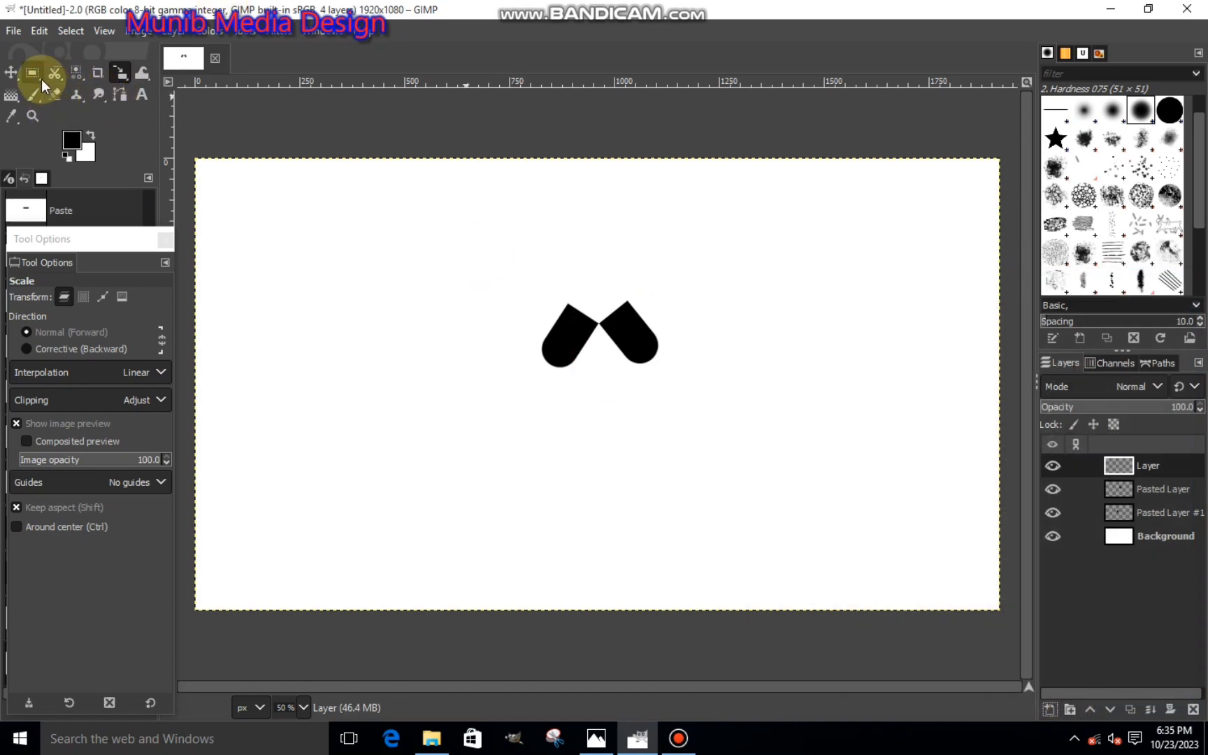
- Draw a two-anchor path above the point where the halves meet and bend its segment outward to the right
{"action": "left_click", "coordinate": [120, 94]}
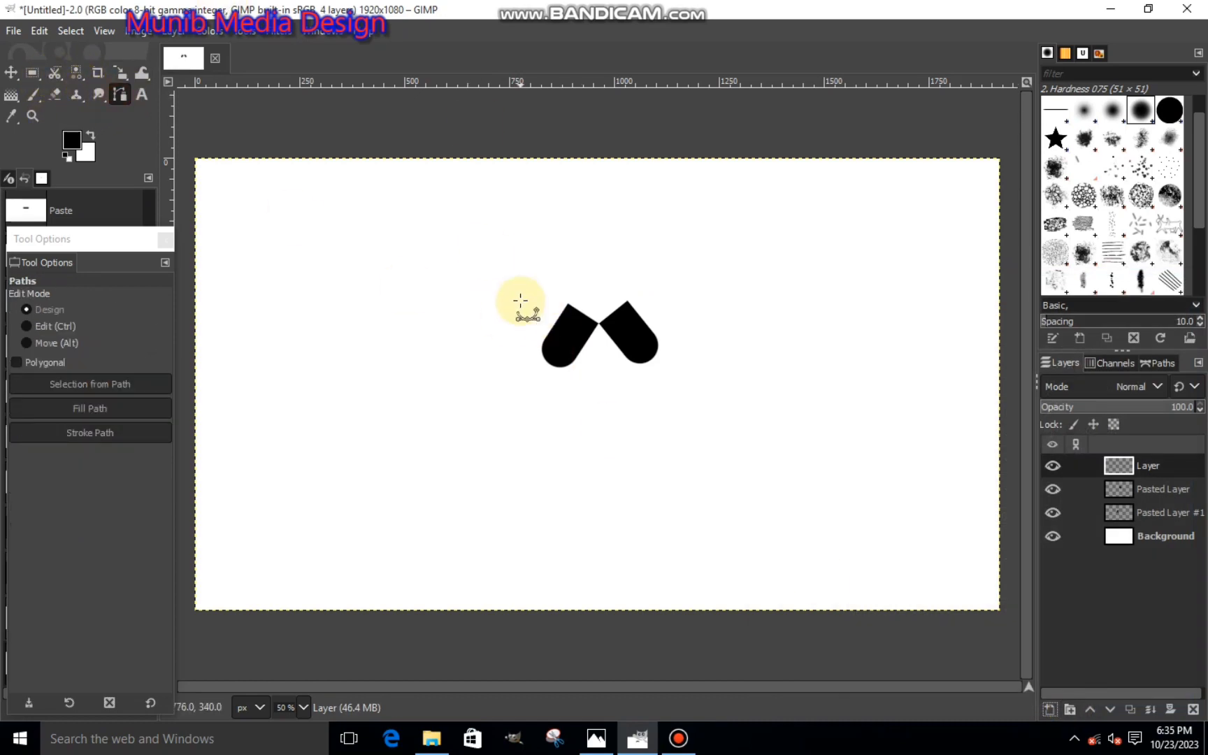
{"action": "scroll", "coordinate": [615, 297], "scroll_direction": "up", "scroll_amount": 2}
{"action": "scroll", "coordinate": [604, 305], "scroll_direction": "up", "scroll_amount": 1}
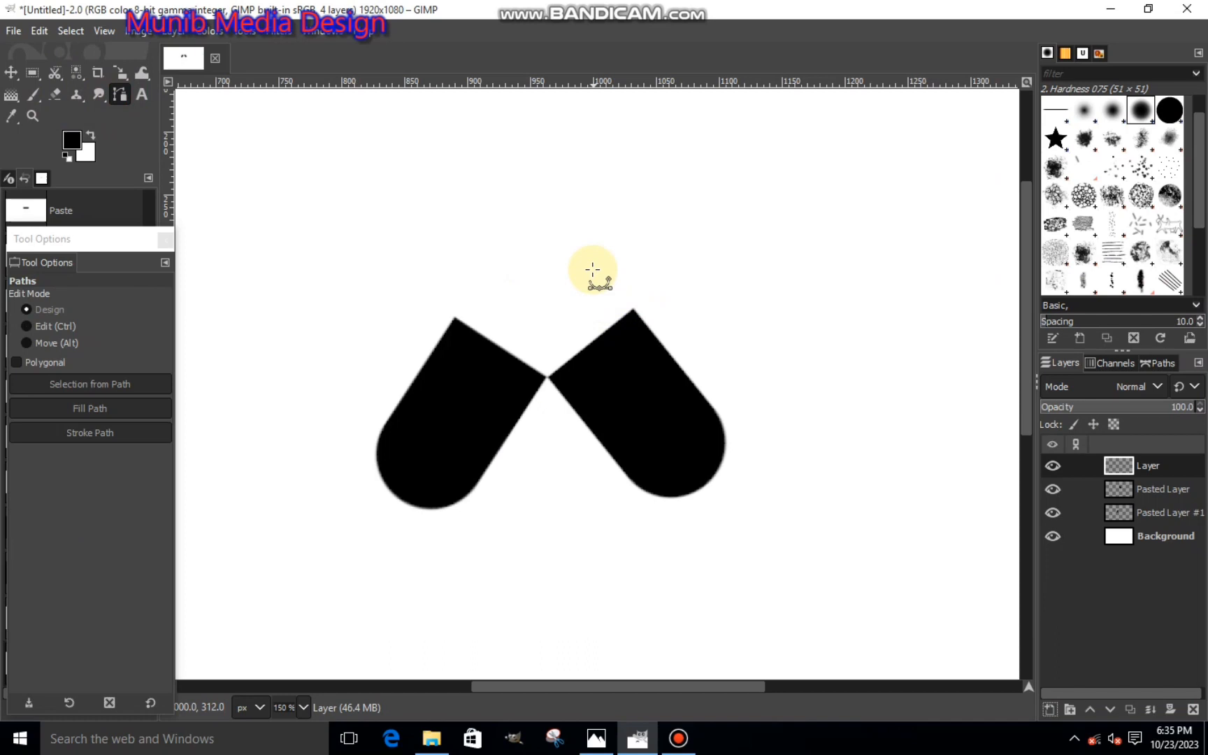
{"action": "left_click", "coordinate": [592, 222]}
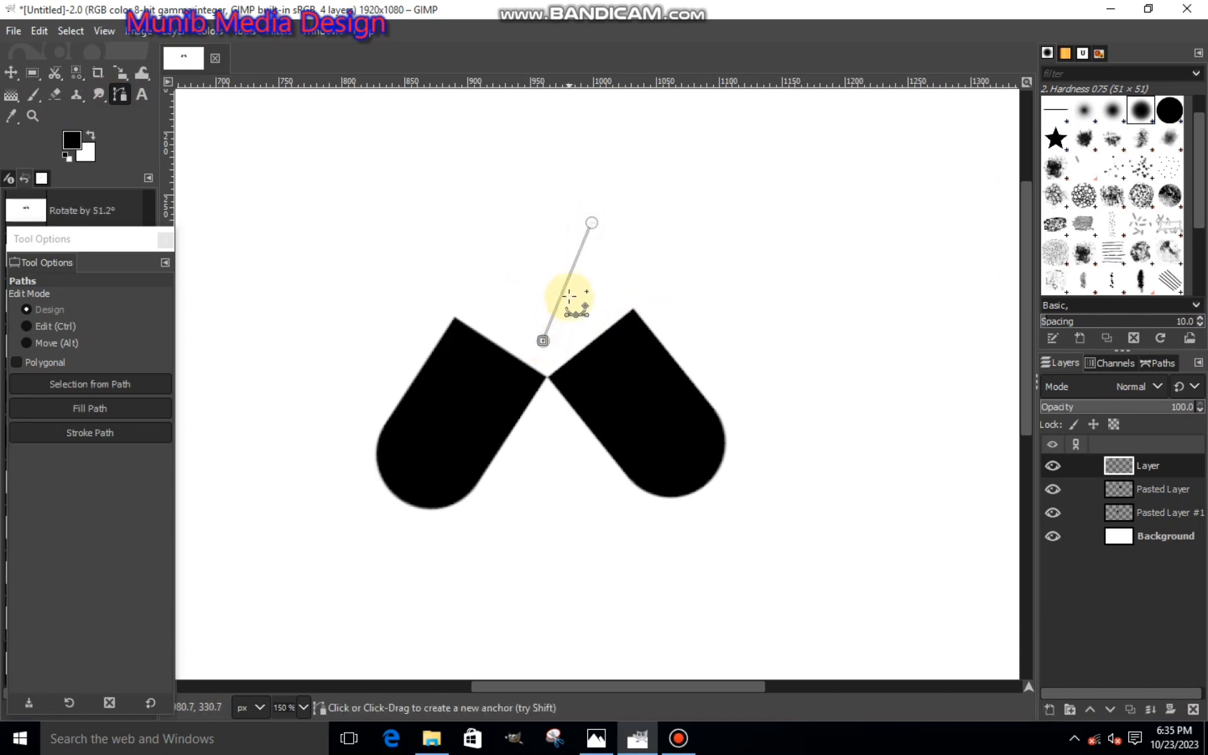
{"action": "left_click_drag", "start_coordinate": [568, 283], "coordinate": [614, 349]}
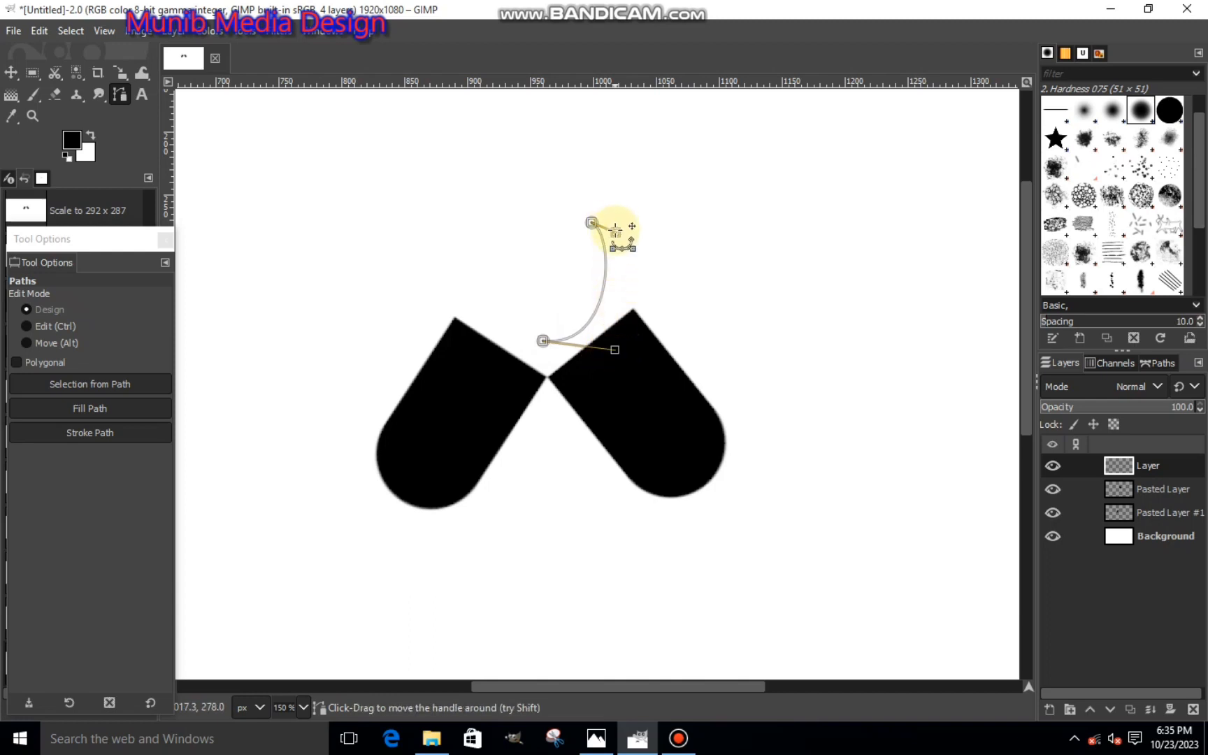
- Adjust the upper anchor's handle and close the path with a straight segment between the two anchors
{"action": "left_click_drag", "start_coordinate": [615, 232], "coordinate": [542, 344]}
{"action": "left_click", "coordinate": [560, 253]}
{"action": "key", "text": "ctrl+z"}
{"action": "left_click", "coordinate": [591, 223]}
{"action": "left_click", "coordinate": [567, 256]}
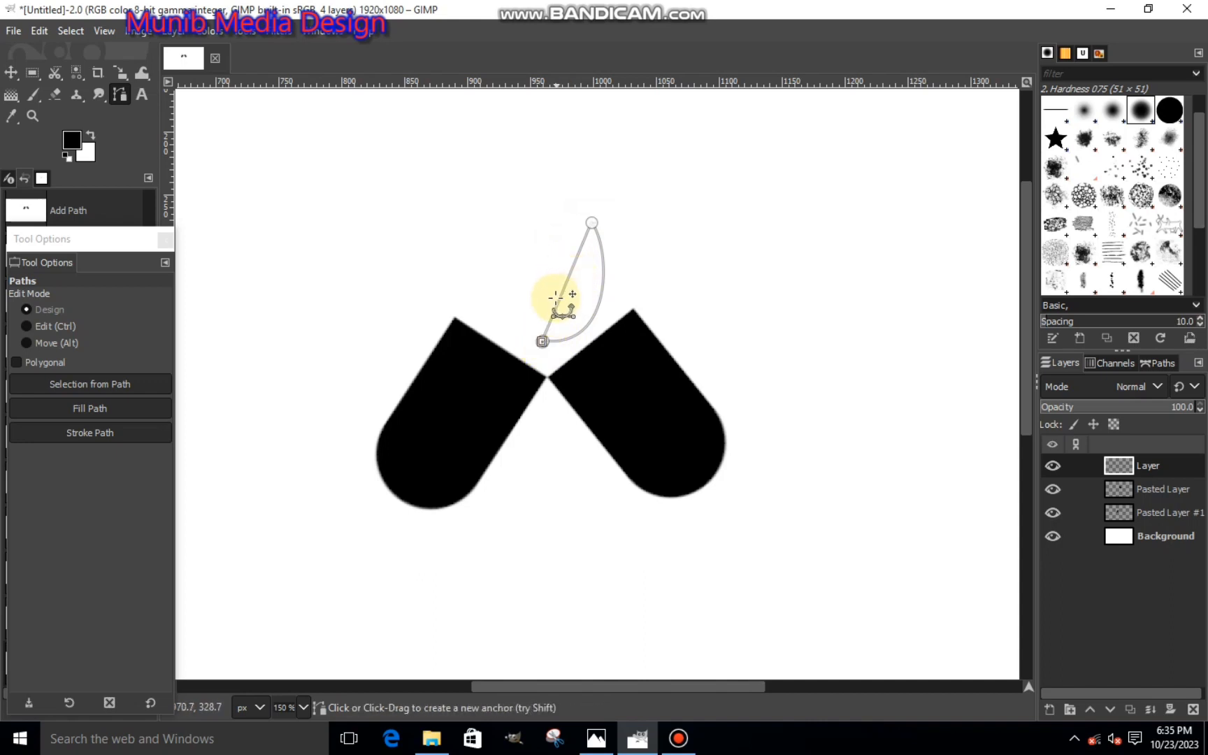
- Bend the path's straight left side outward and refine its handles to form a slanted leaf shape
{"action": "left_click_drag", "start_coordinate": [560, 297], "coordinate": [535, 283]}
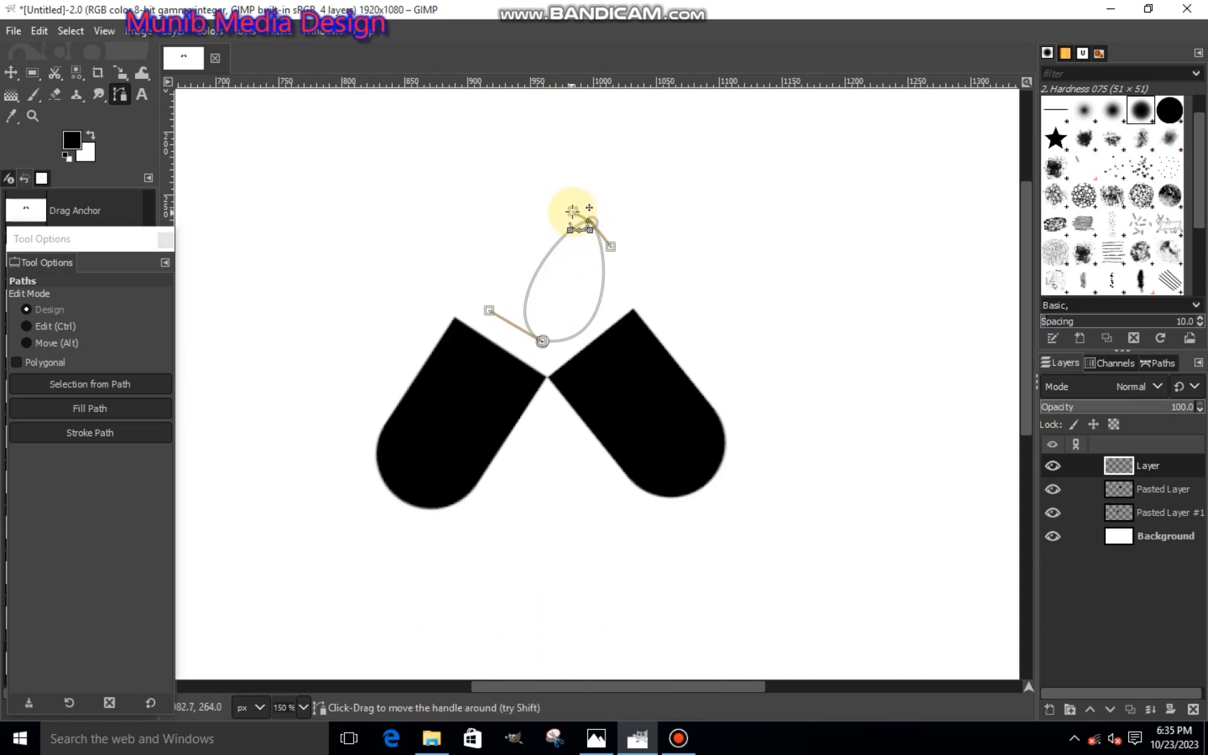
{"action": "left_click_drag", "start_coordinate": [573, 211], "coordinate": [555, 246]}
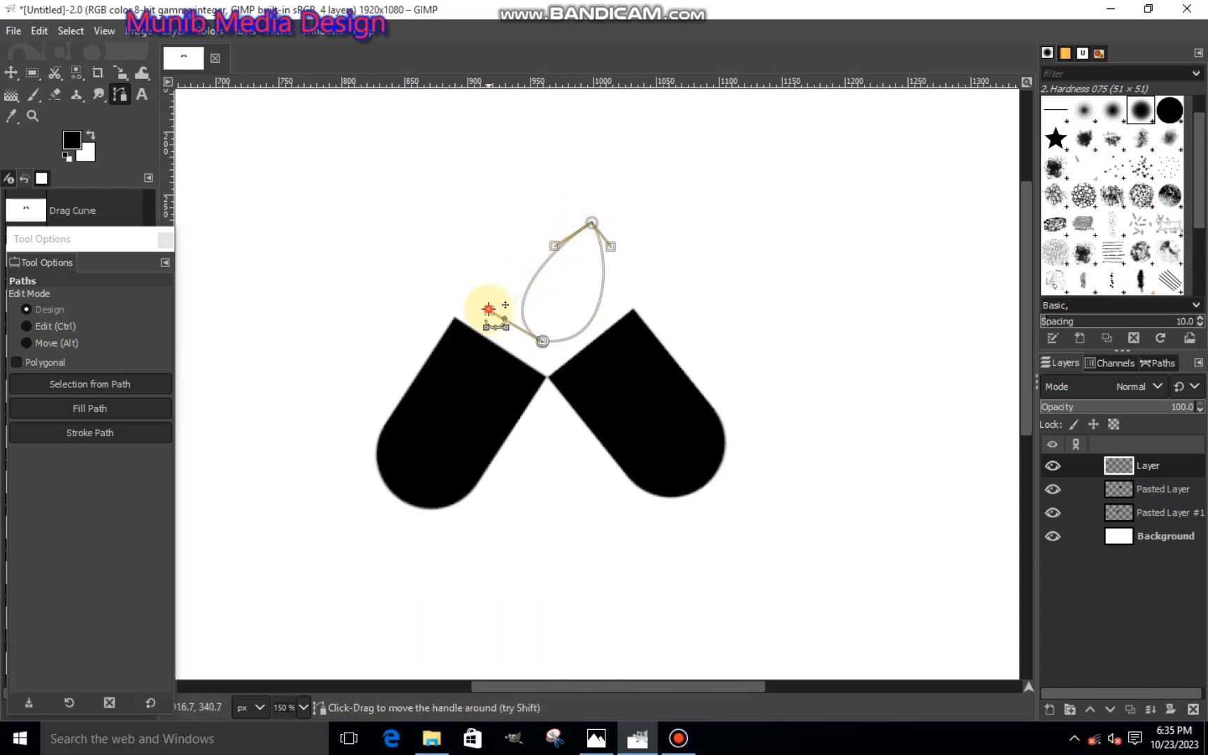
{"action": "left_click_drag", "start_coordinate": [487, 308], "coordinate": [503, 293]}
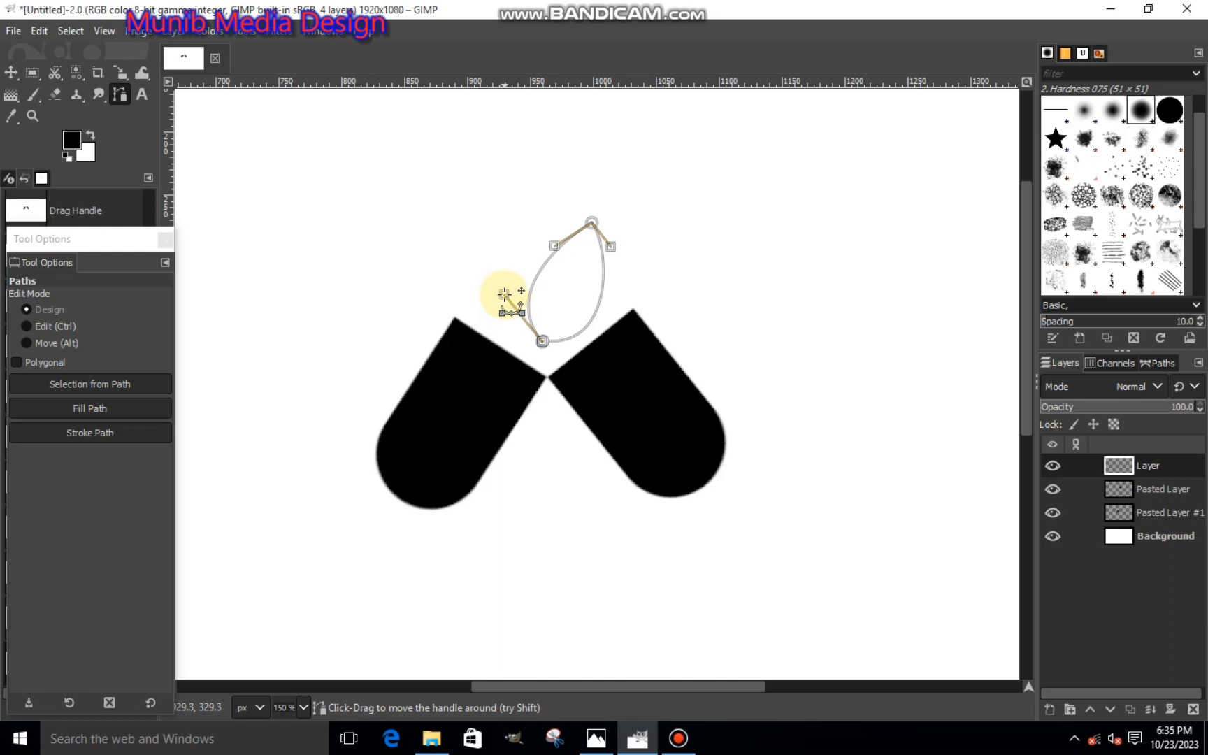
- Convert the leaf-shaped path to a selection and fill it with the black foreground color
{"action": "key", "text": "BackSpace"}
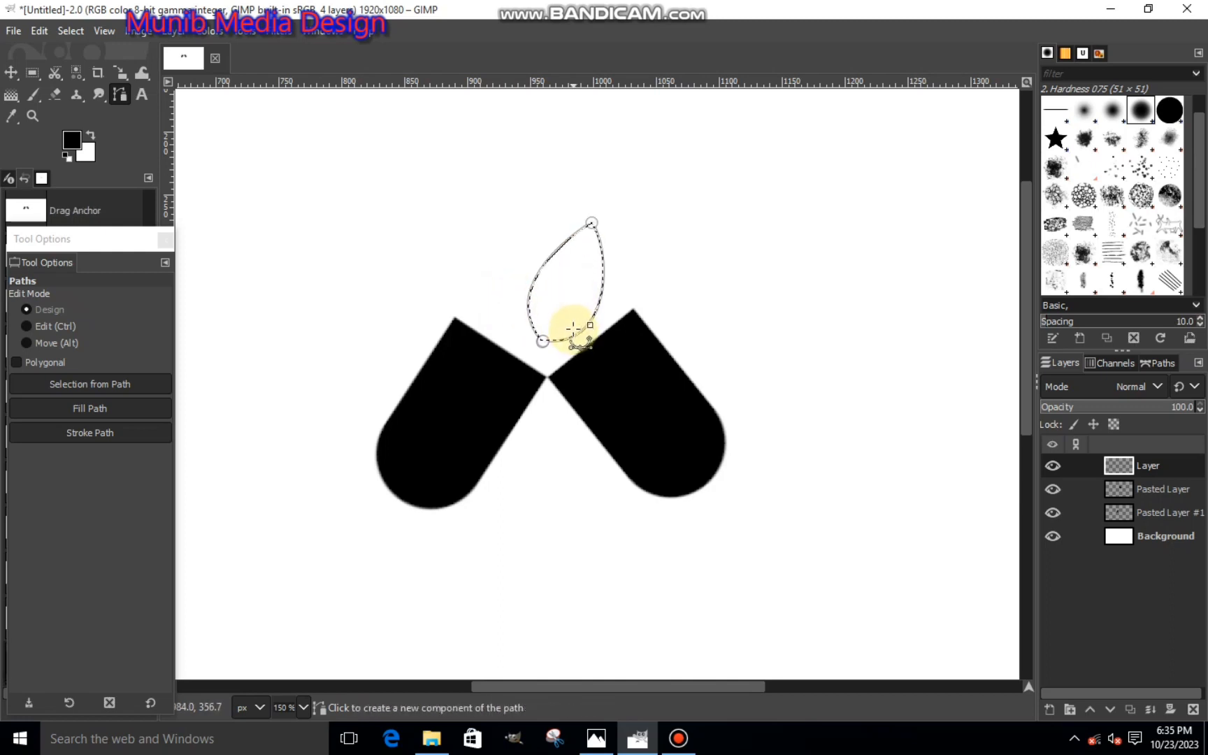
{"action": "right_click", "coordinate": [573, 328]}
{"action": "mouse_move", "coordinate": [653, 361]}
{"action": "left_click", "coordinate": [717, 486]}
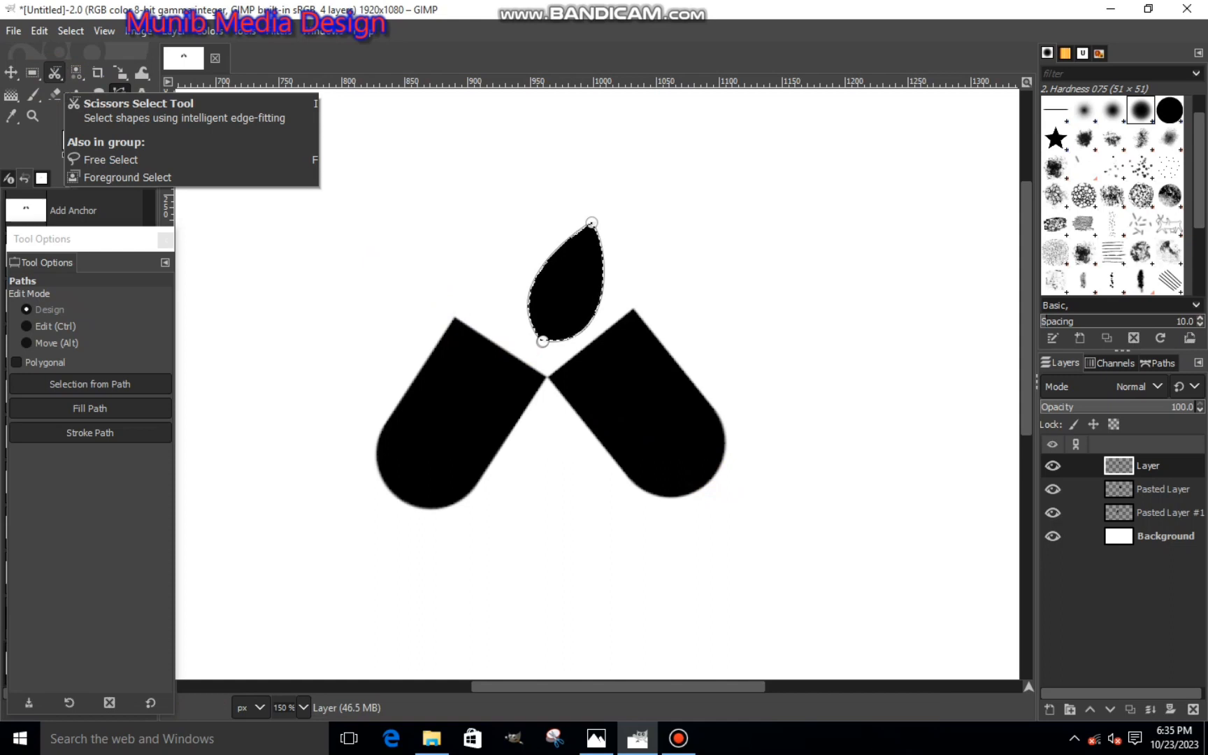
- Duplicate the layer containing the black leaf shape
{"action": "left_click", "coordinate": [4, 77]}
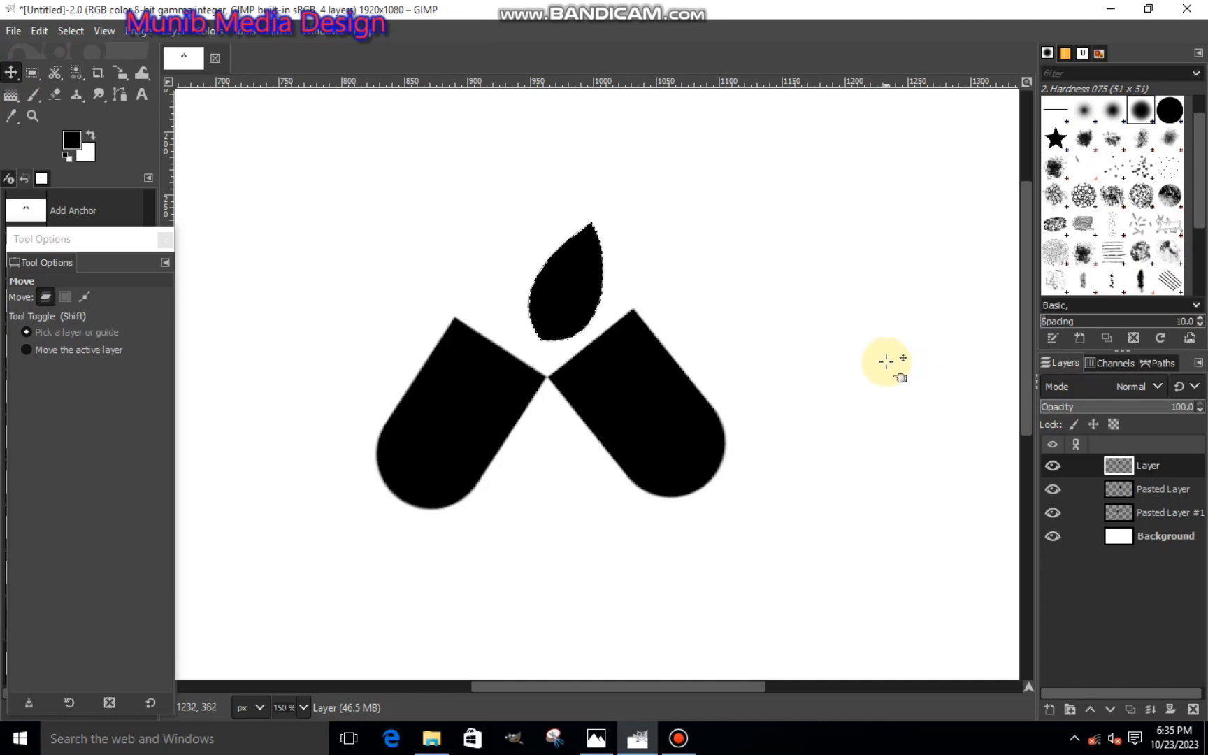
{"action": "right_click", "coordinate": [1127, 465]}
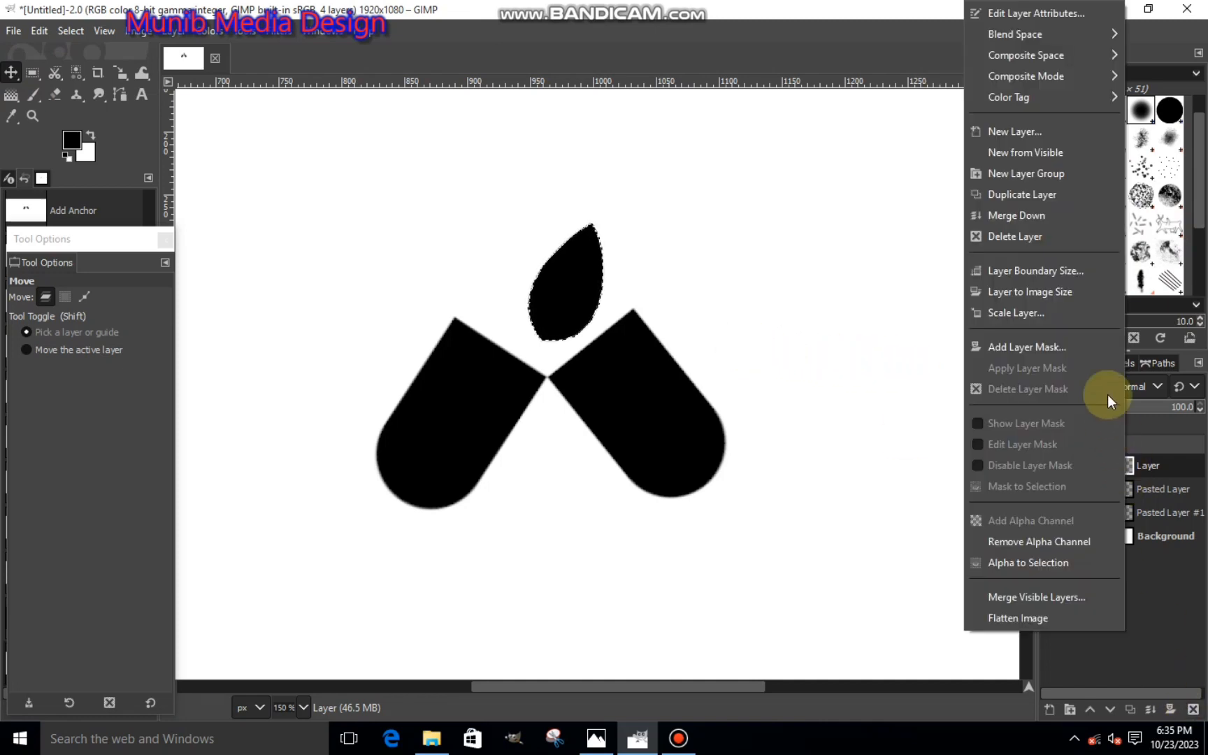
{"action": "left_click", "coordinate": [990, 193]}
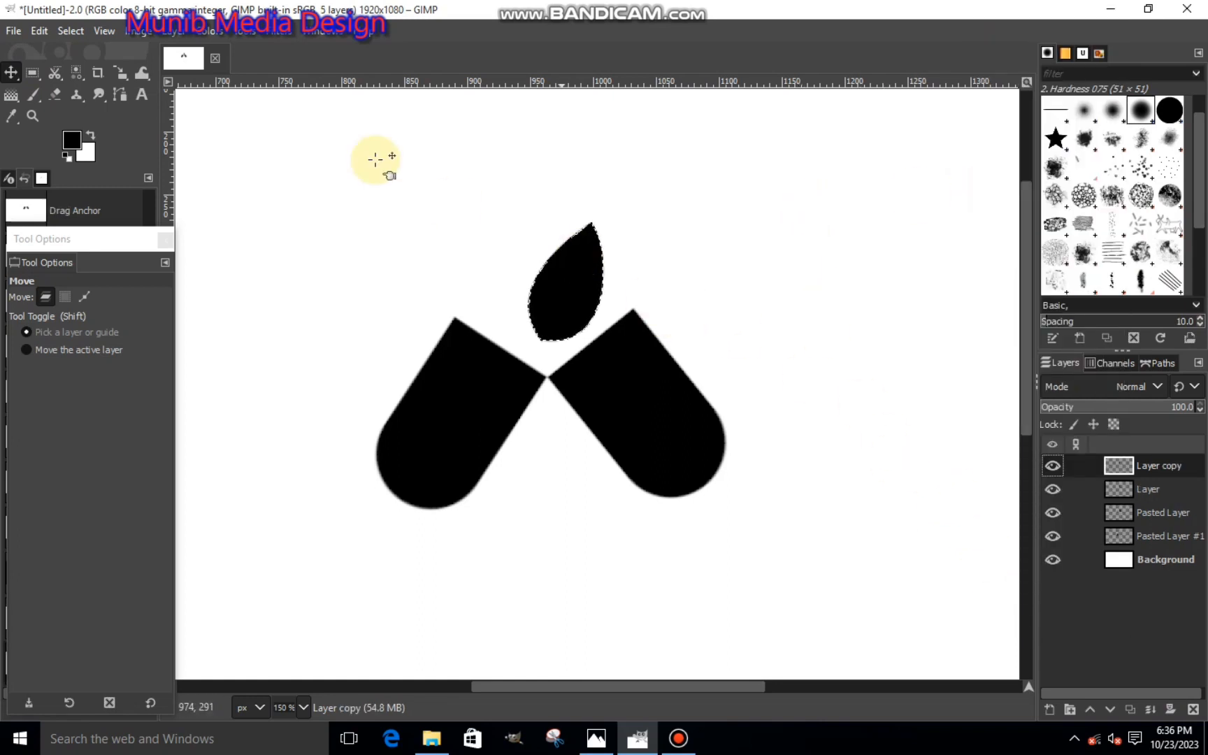
- Rotate the duplicated leaf counterclockwise by about 62.8 degrees and turn the resulting floating selection into a new layer
{"action": "left_click", "coordinate": [117, 72]}
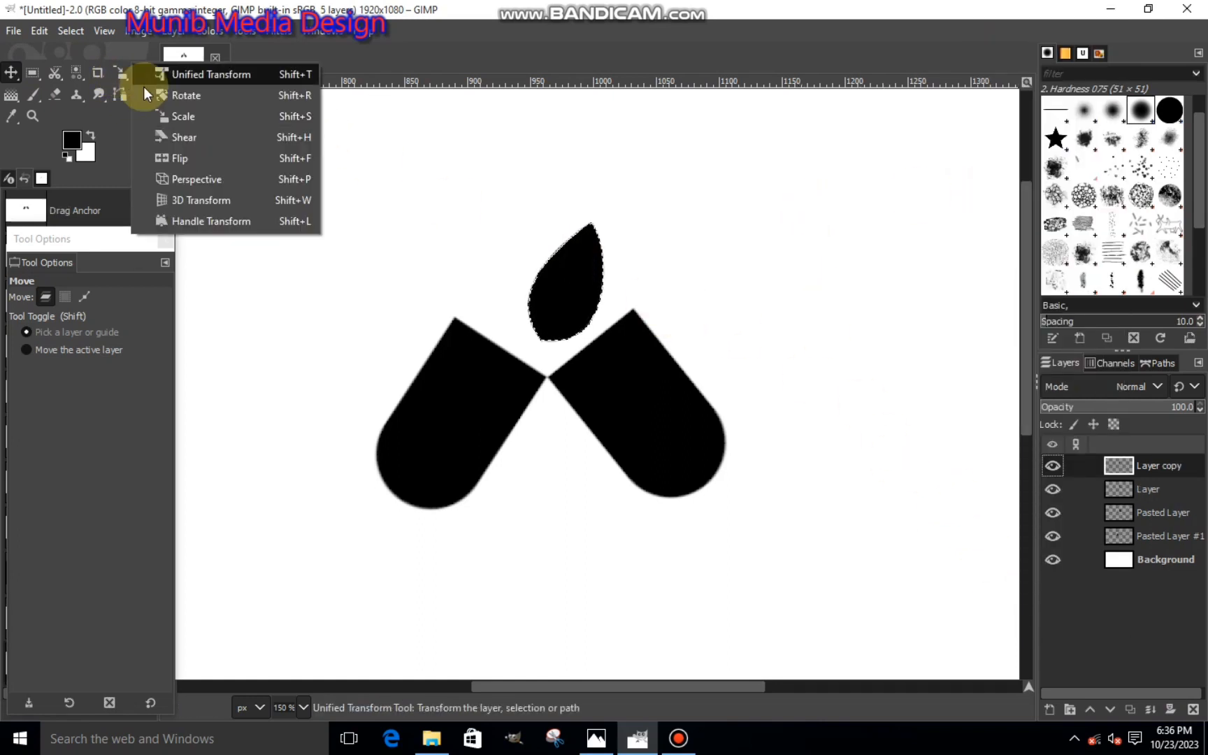
{"action": "left_click", "coordinate": [161, 94]}
{"action": "left_click", "coordinate": [608, 236]}
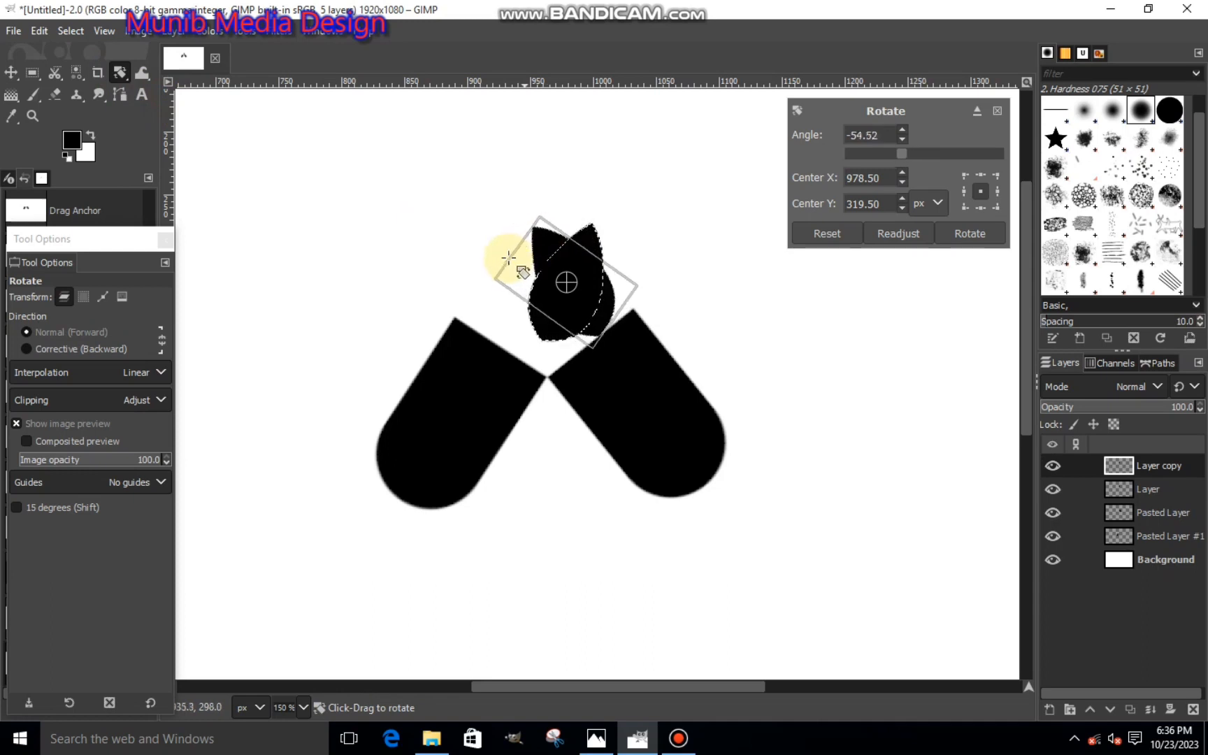
{"action": "left_click", "coordinate": [965, 235]}
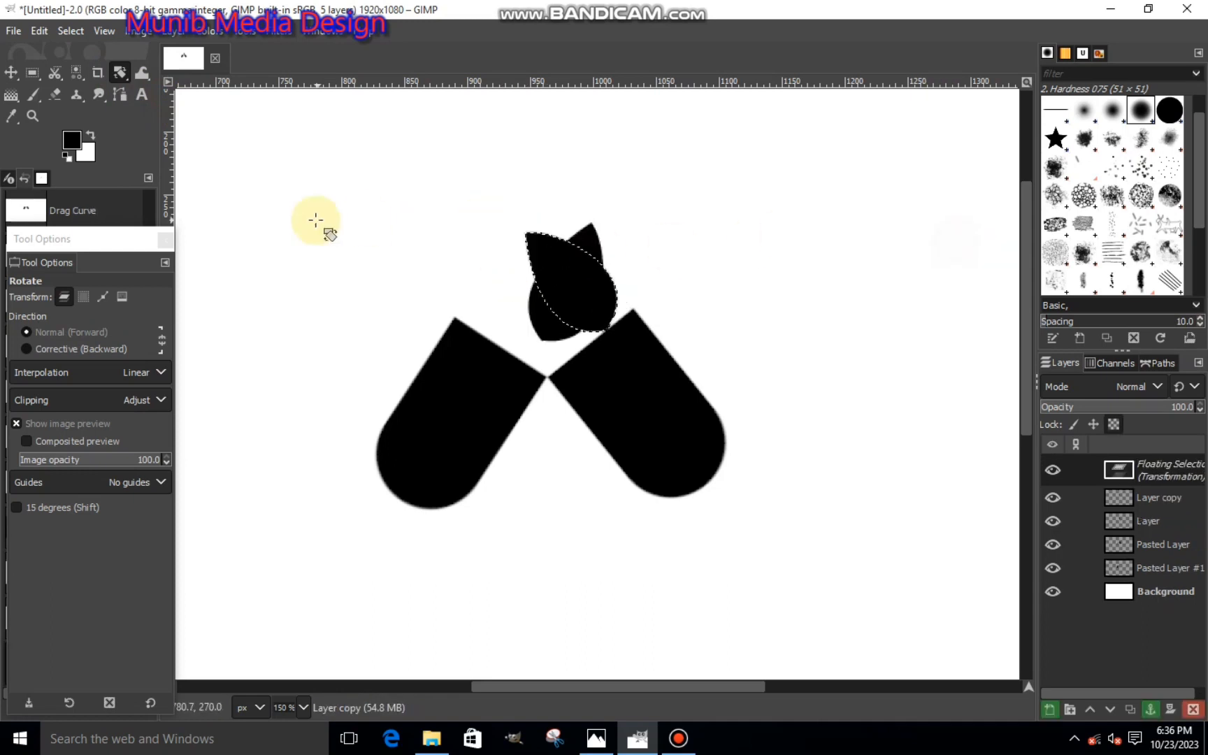
{"action": "left_click", "coordinate": [1049, 709]}
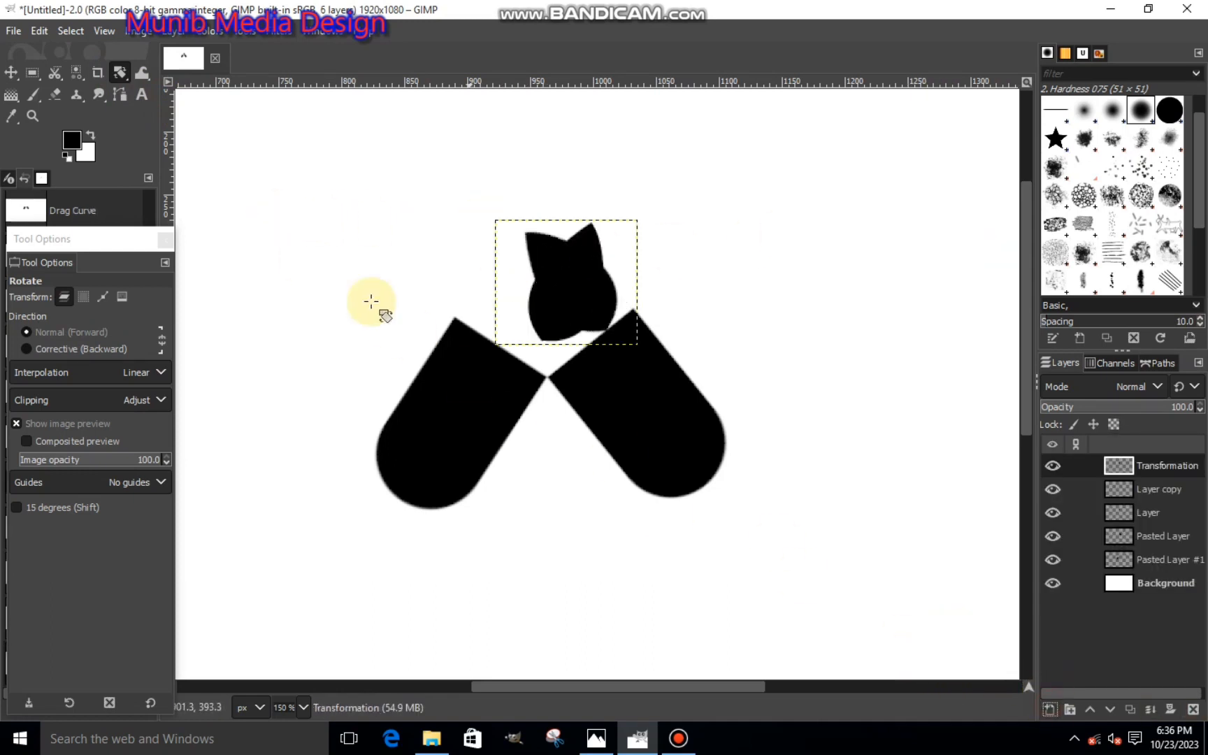
- With the Scale tool, shift the rotated leaf left beside the original leaf, keeping its size at 113 × 99 px
{"action": "left_click", "coordinate": [121, 75]}
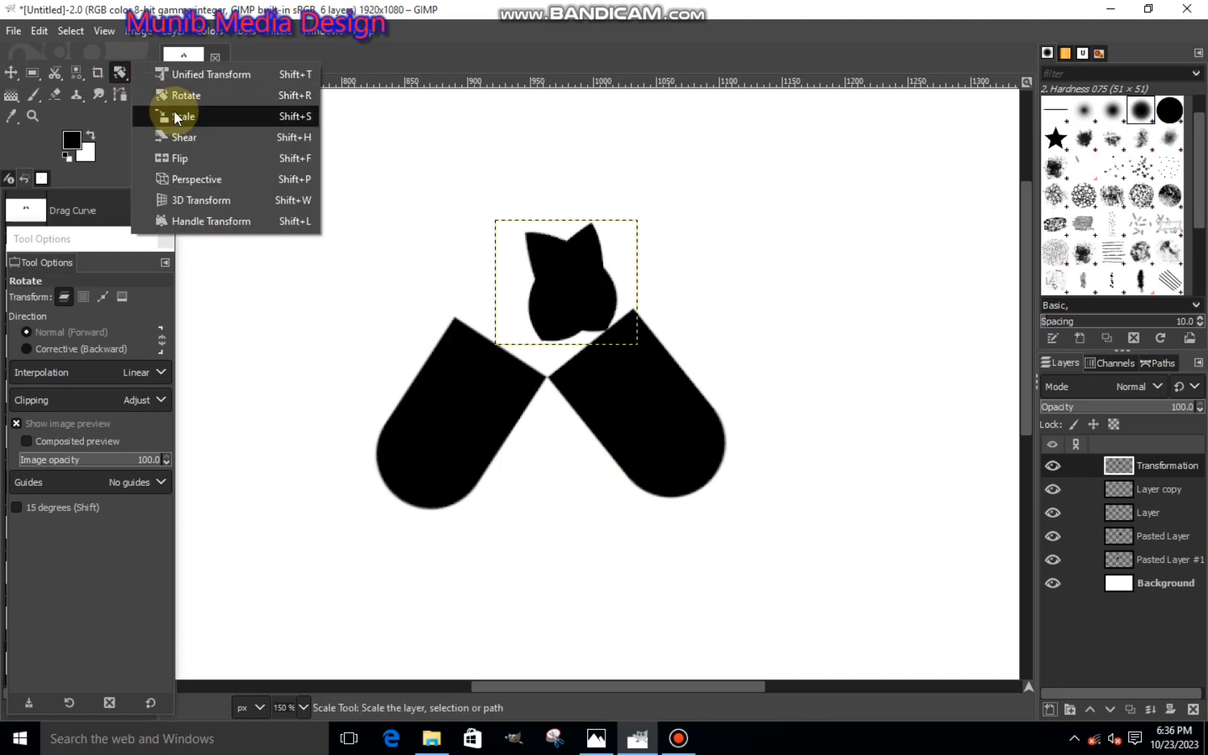
{"action": "left_click", "coordinate": [167, 116]}
{"action": "left_click", "coordinate": [433, 202]}
{"action": "left_click_drag", "start_coordinate": [582, 297], "coordinate": [541, 306]}
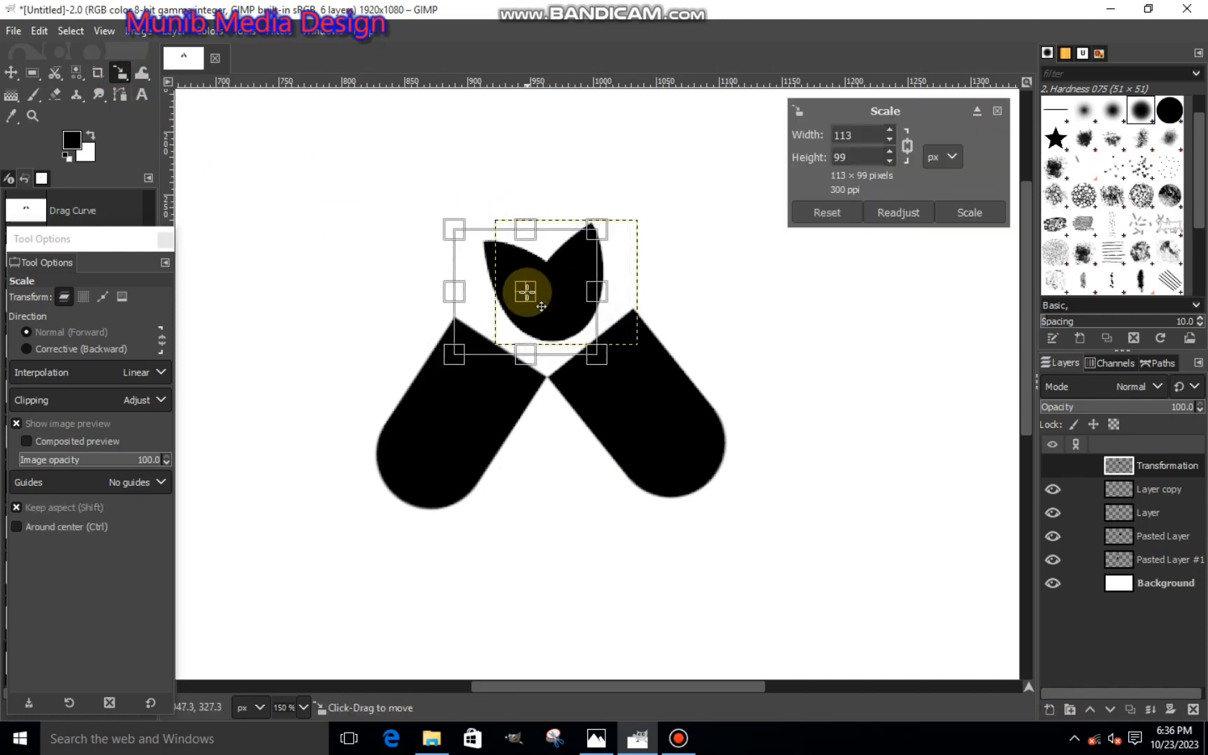
{"action": "left_click", "coordinate": [998, 214]}
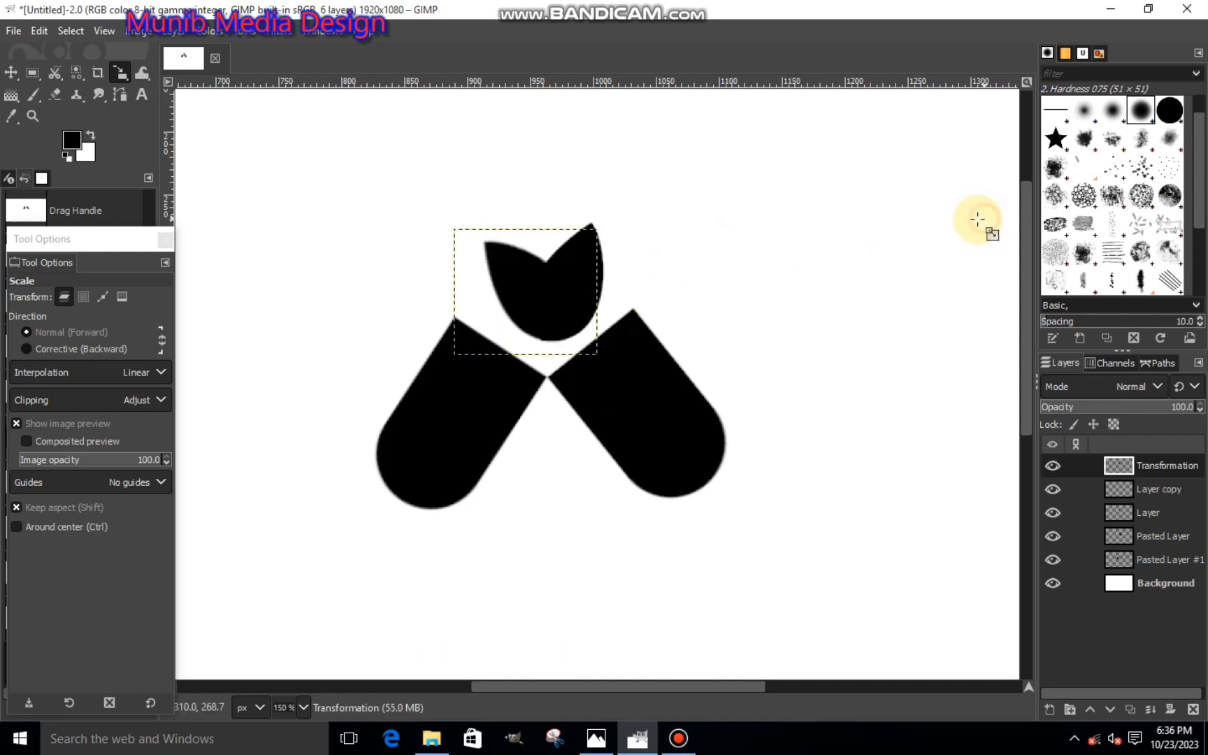
- Delete the leftover Layer copy layer and toggle the original leaf layer's visibility to check its contents
{"action": "left_click", "coordinate": [1168, 490]}
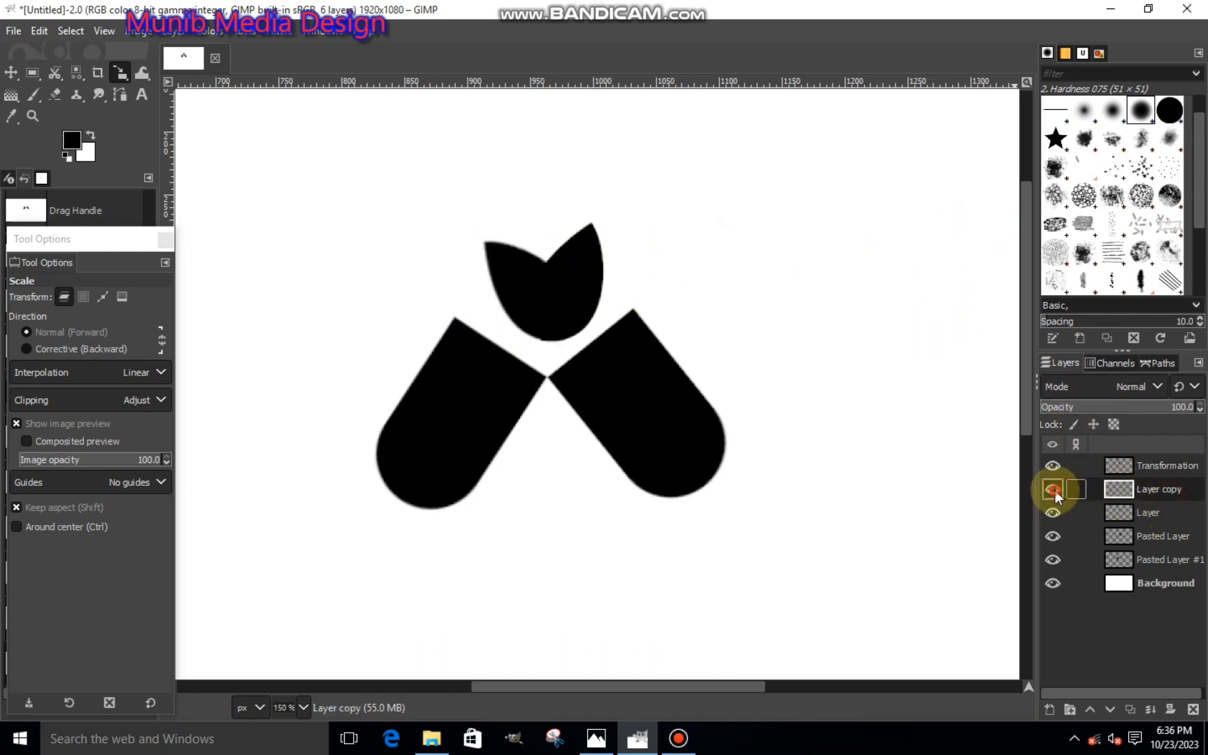
{"action": "left_click", "coordinate": [1193, 709]}
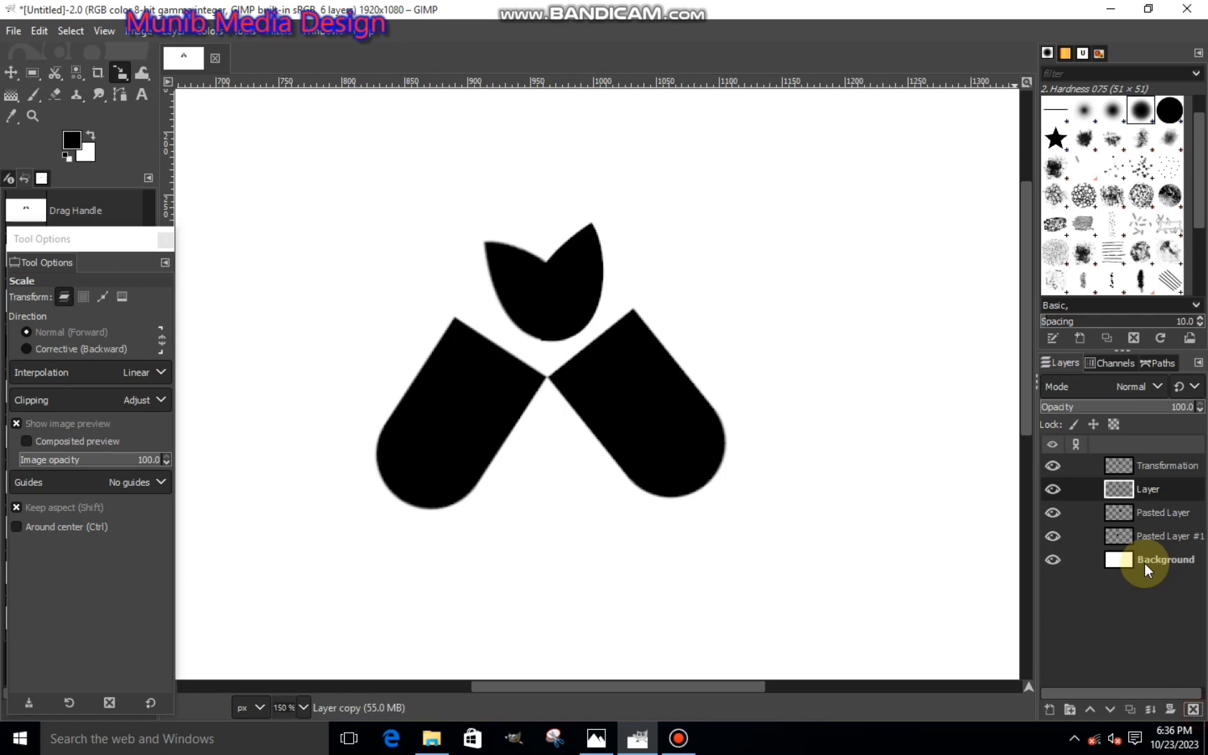
{"action": "left_click", "coordinate": [1052, 488]}
{"action": "left_click", "coordinate": [1052, 489]}
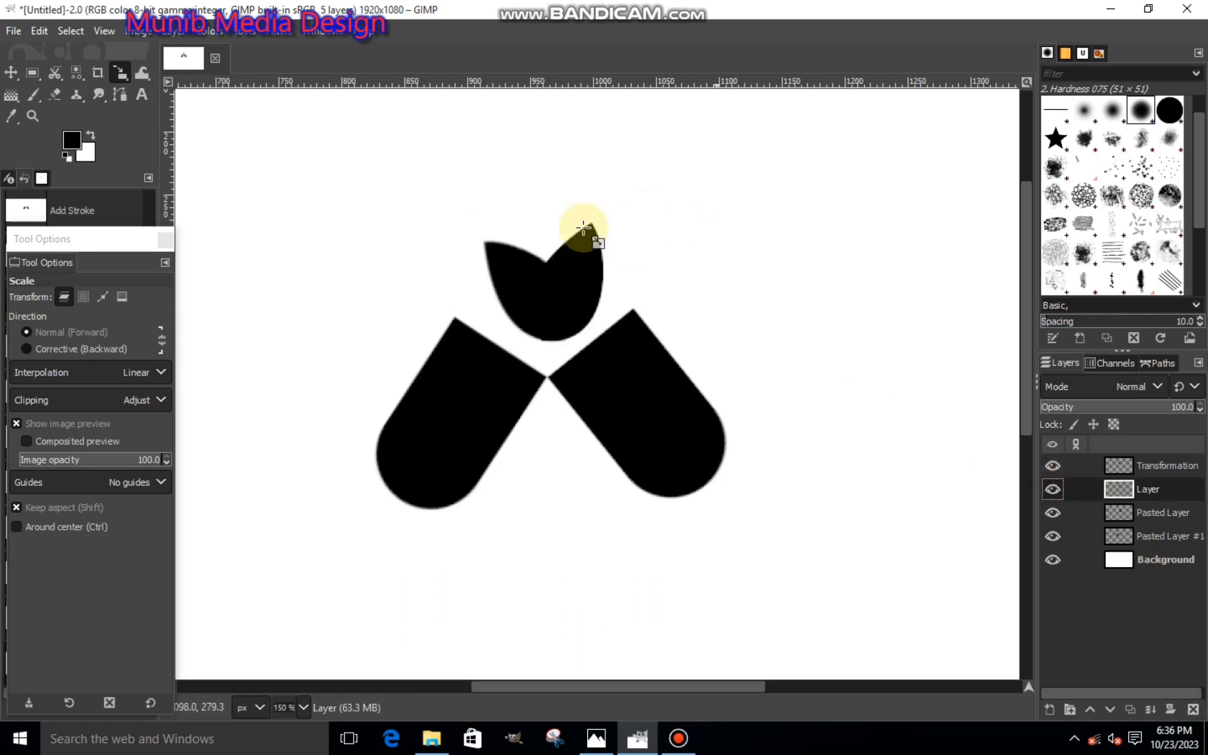
- Select the original right-hand leaf by color and fill the selection with the black foreground color
{"action": "left_click", "coordinate": [75, 72]}
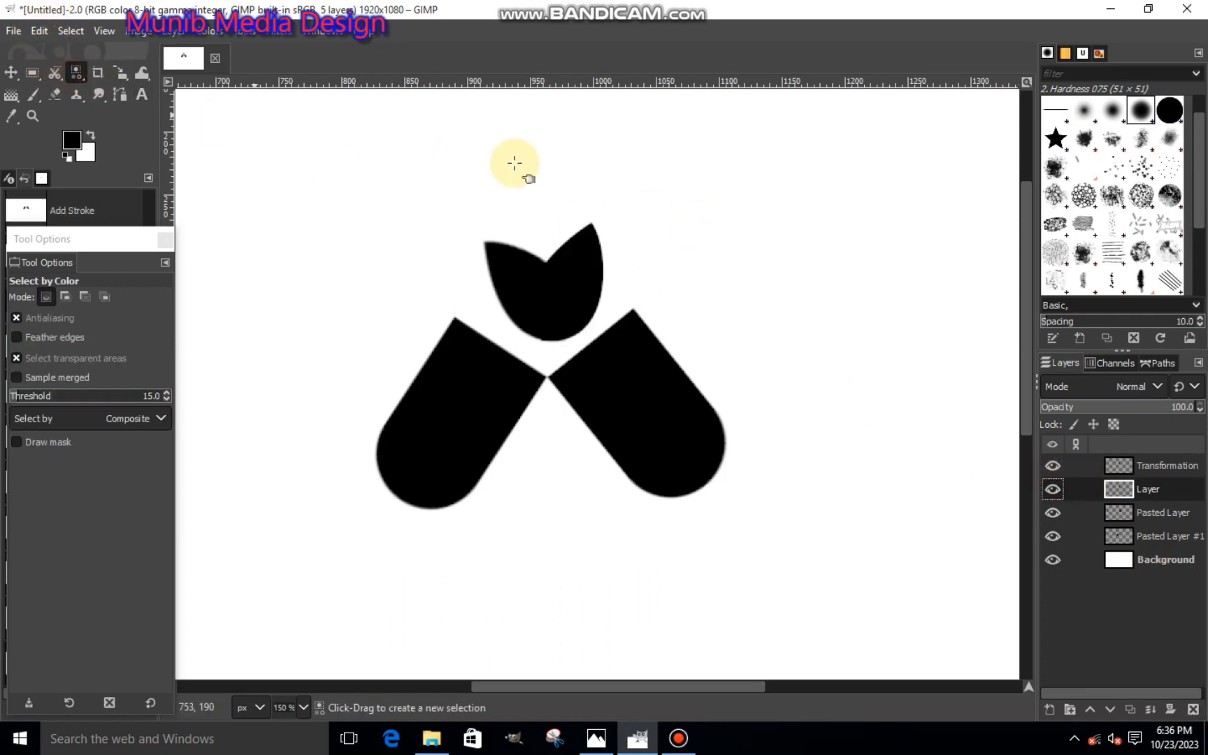
{"action": "left_click", "coordinate": [574, 240]}
{"action": "key", "text": "ctrl+comma"}
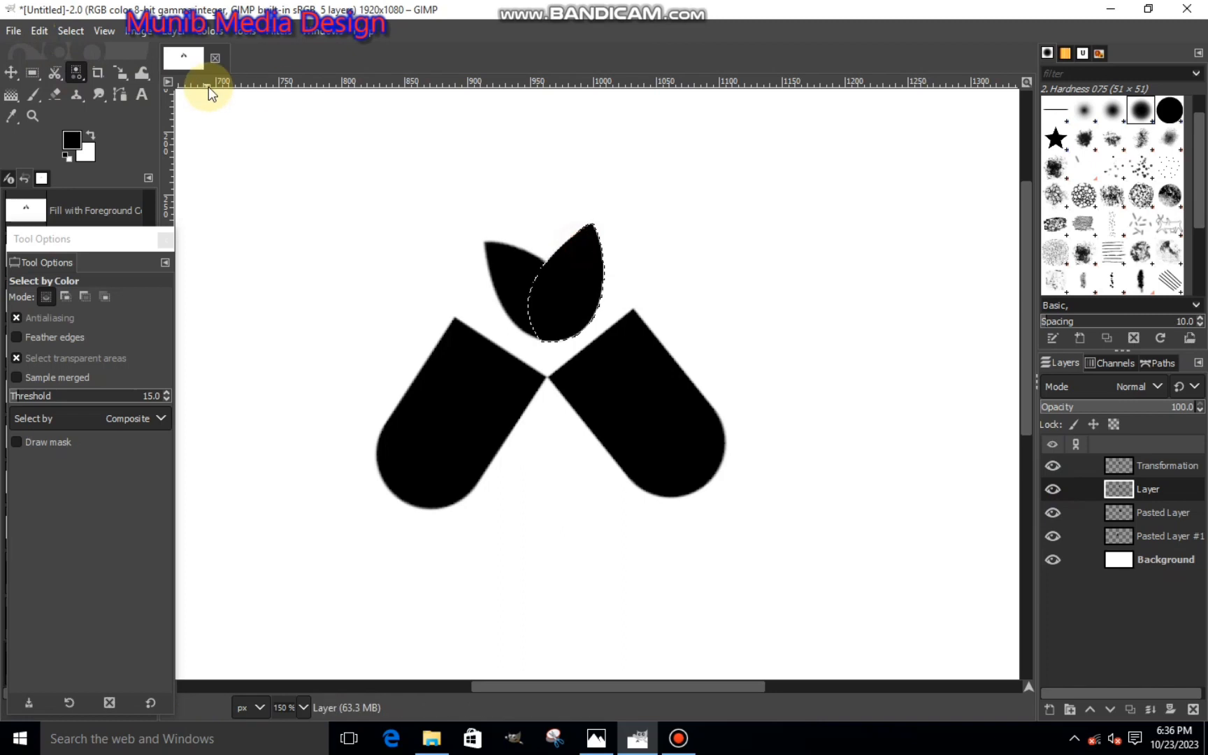
- Grow the selection around the right-hand leaf by 3 px
{"action": "left_click", "coordinate": [77, 36]}
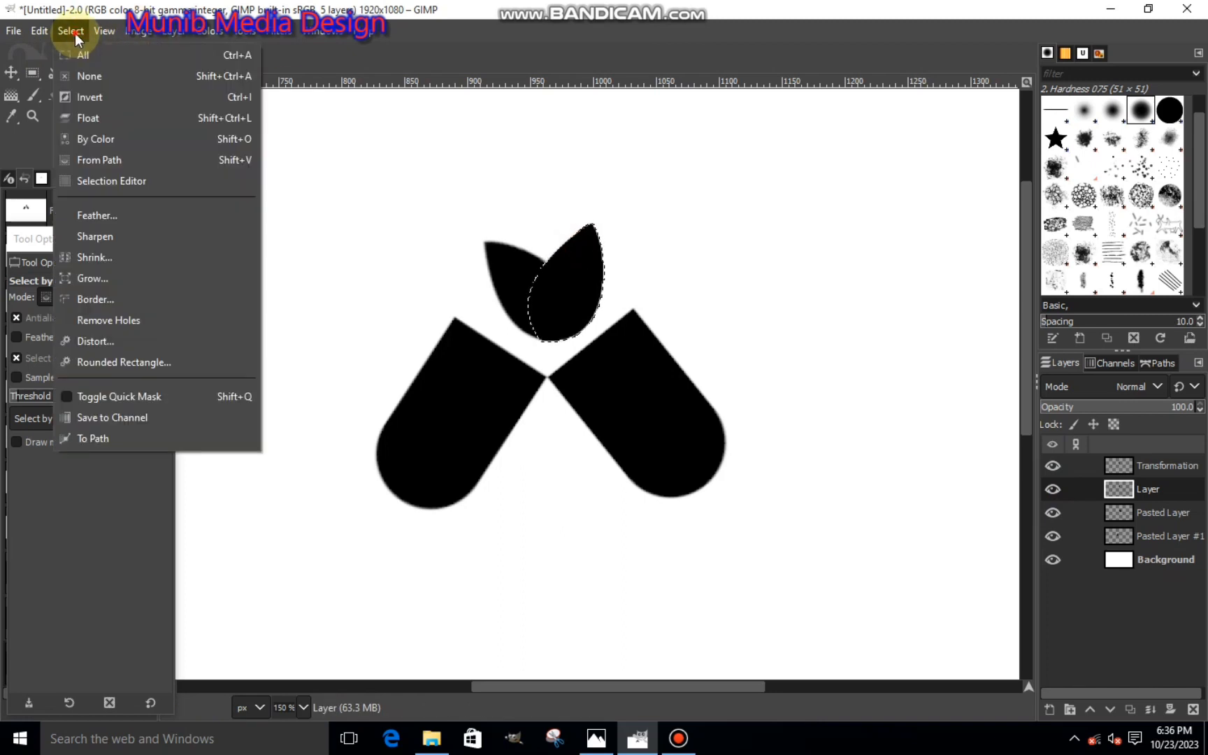
{"action": "left_click", "coordinate": [86, 280]}
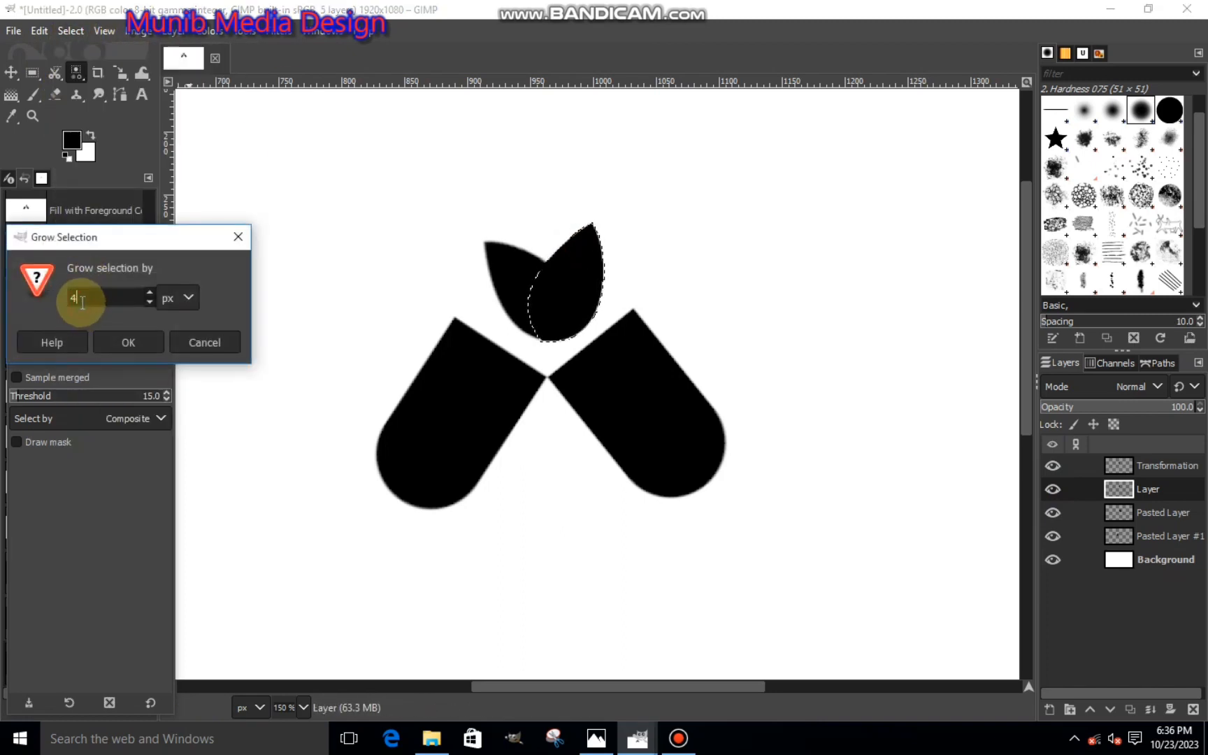
{"action": "type", "text": "3"}
{"action": "left_click", "coordinate": [112, 339]}
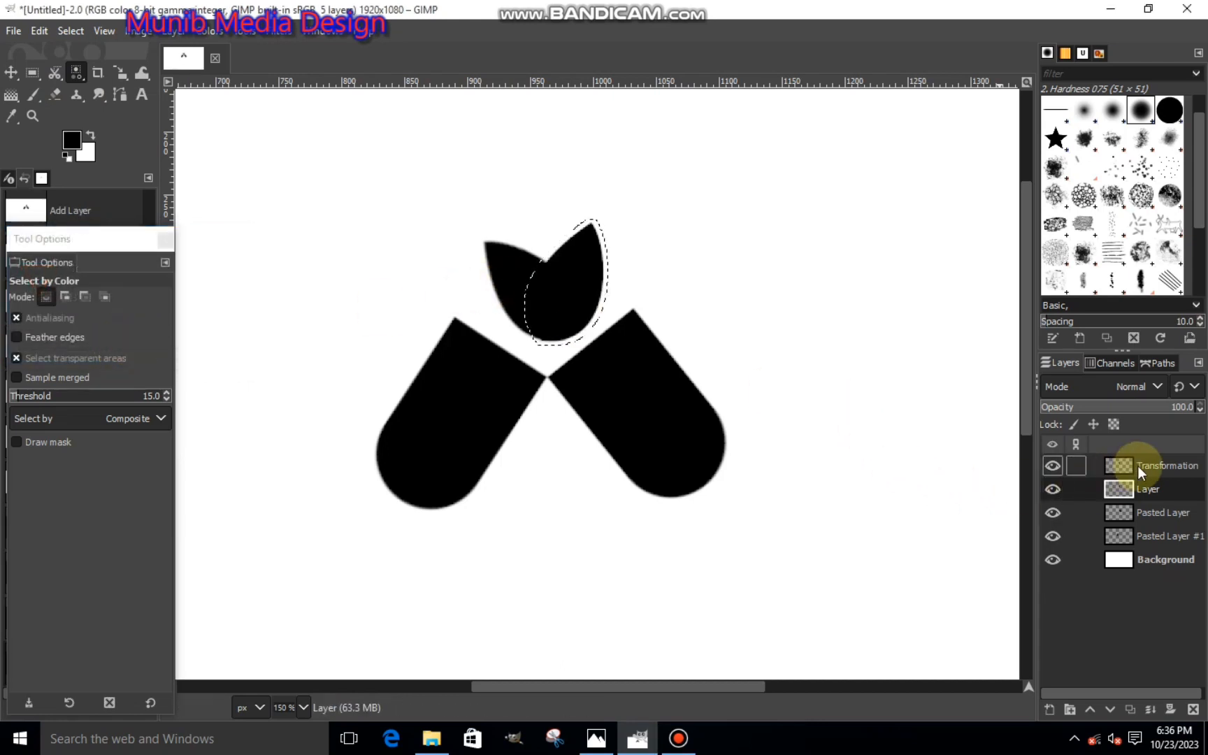
- Cut the grown selection out of the Transformation layer to leave a gap between the leaves, and clear the selection
{"action": "left_click", "coordinate": [1137, 466]}
{"action": "left_click", "coordinate": [1051, 465]}
{"action": "left_click", "coordinate": [1052, 466]}
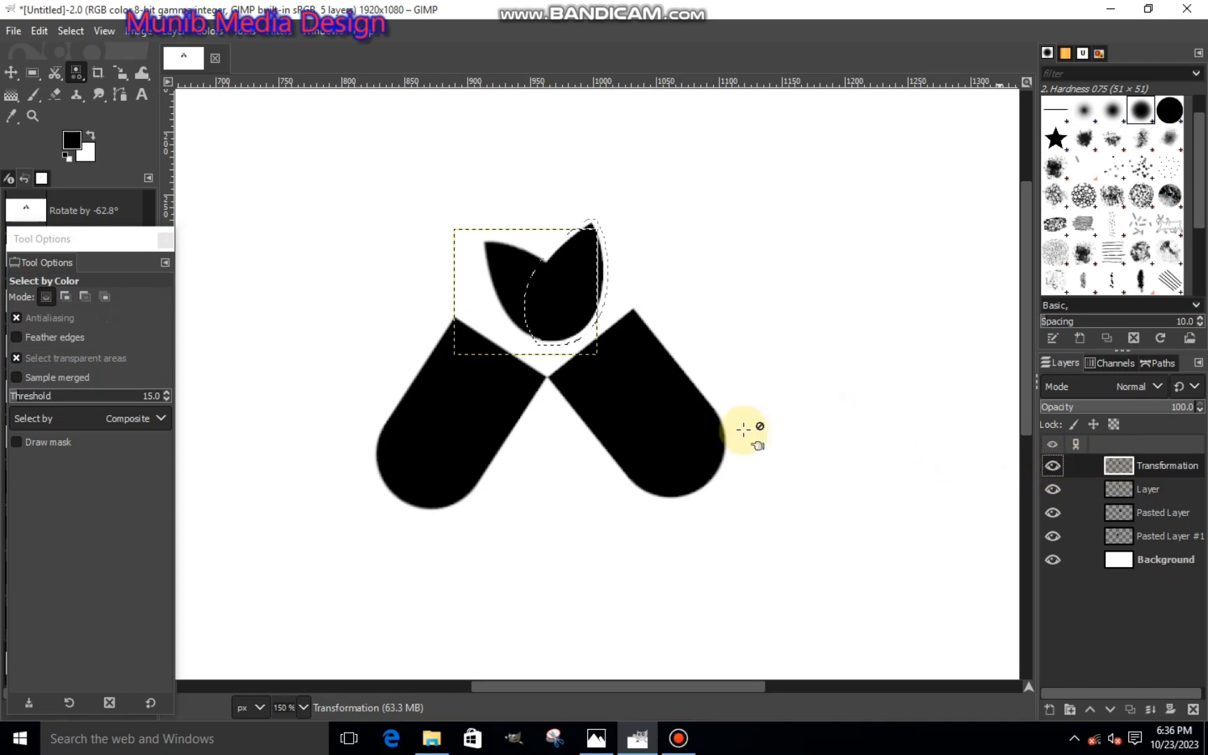
{"action": "right_click", "coordinate": [588, 312]}
{"action": "mouse_move", "coordinate": [607, 364]}
{"action": "left_click", "coordinate": [745, 274]}
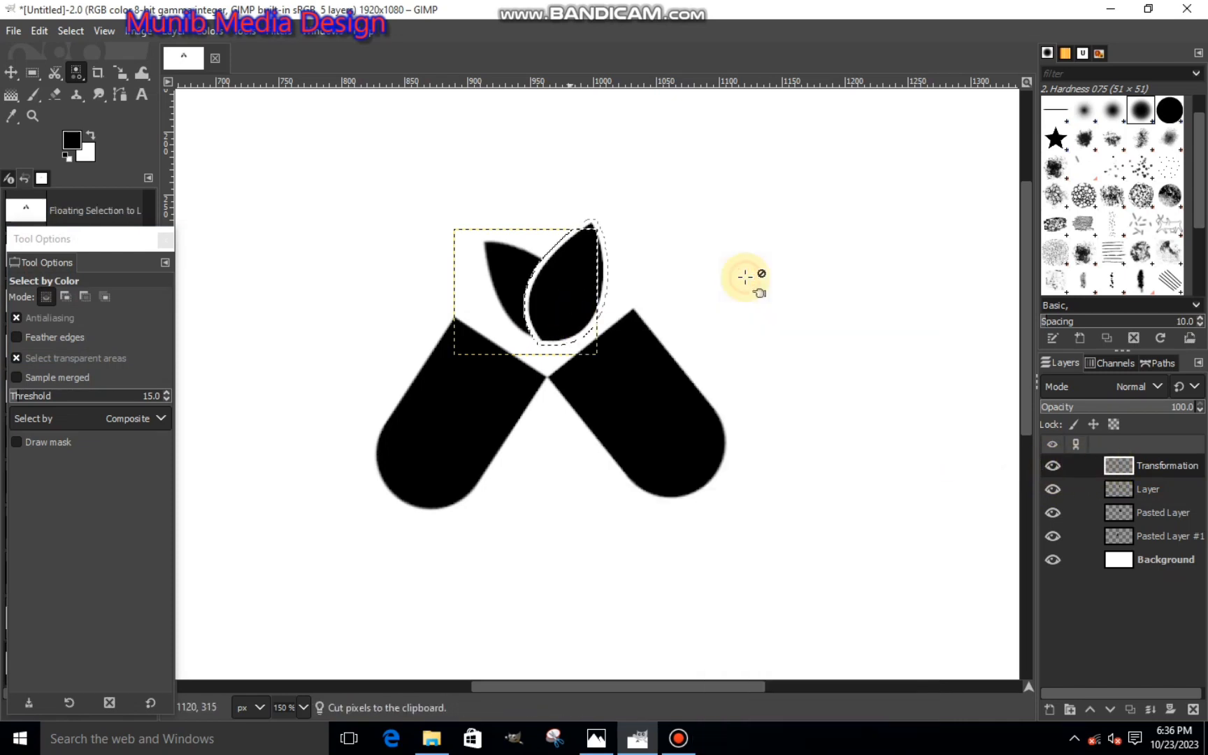
{"action": "key", "text": "ctrl+shift+a"}
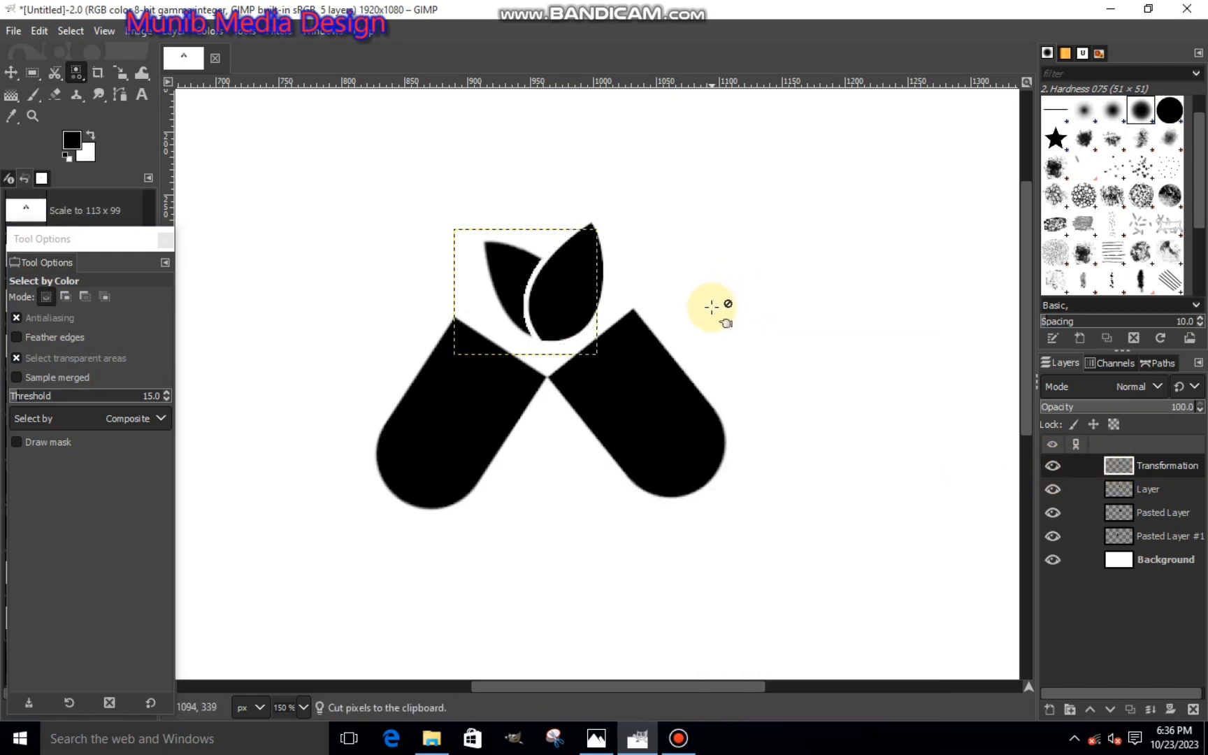
- Add the text "Your Name Logo" in black Ebrima Bold at 62 px in a text box below the logo
{"action": "scroll", "coordinate": [889, 444], "scroll_direction": "down", "scroll_amount": 3}
{"action": "left_click", "coordinate": [1116, 560]}
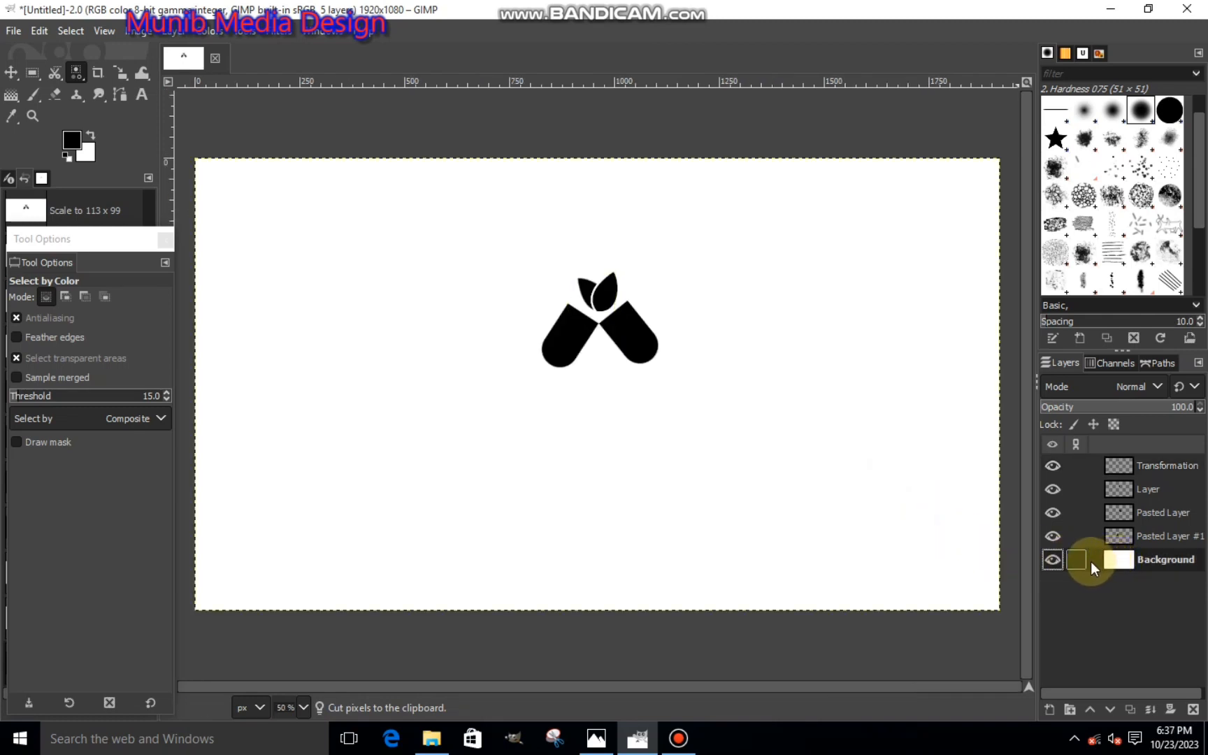
{"action": "left_click", "coordinate": [1128, 463]}
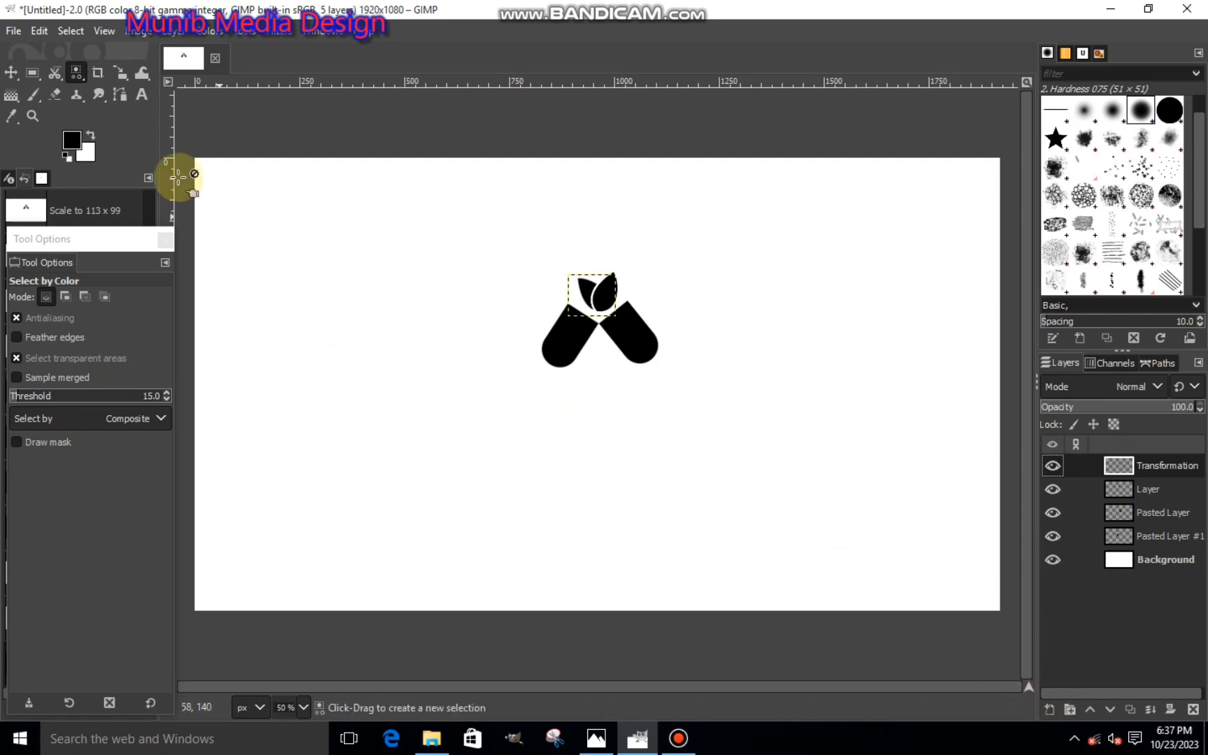
{"action": "left_click", "coordinate": [141, 94]}
{"action": "left_click_drag", "start_coordinate": [459, 369], "coordinate": [777, 420]}
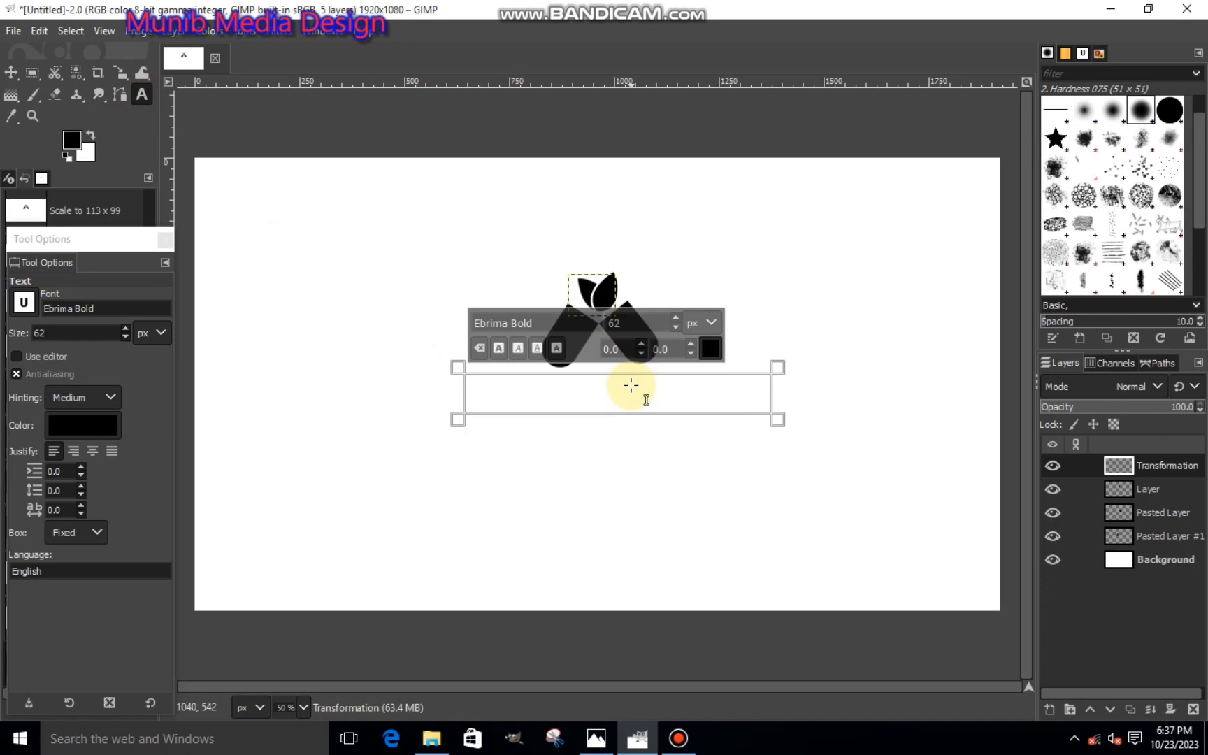
{"action": "type", "text": "Your Nam"}
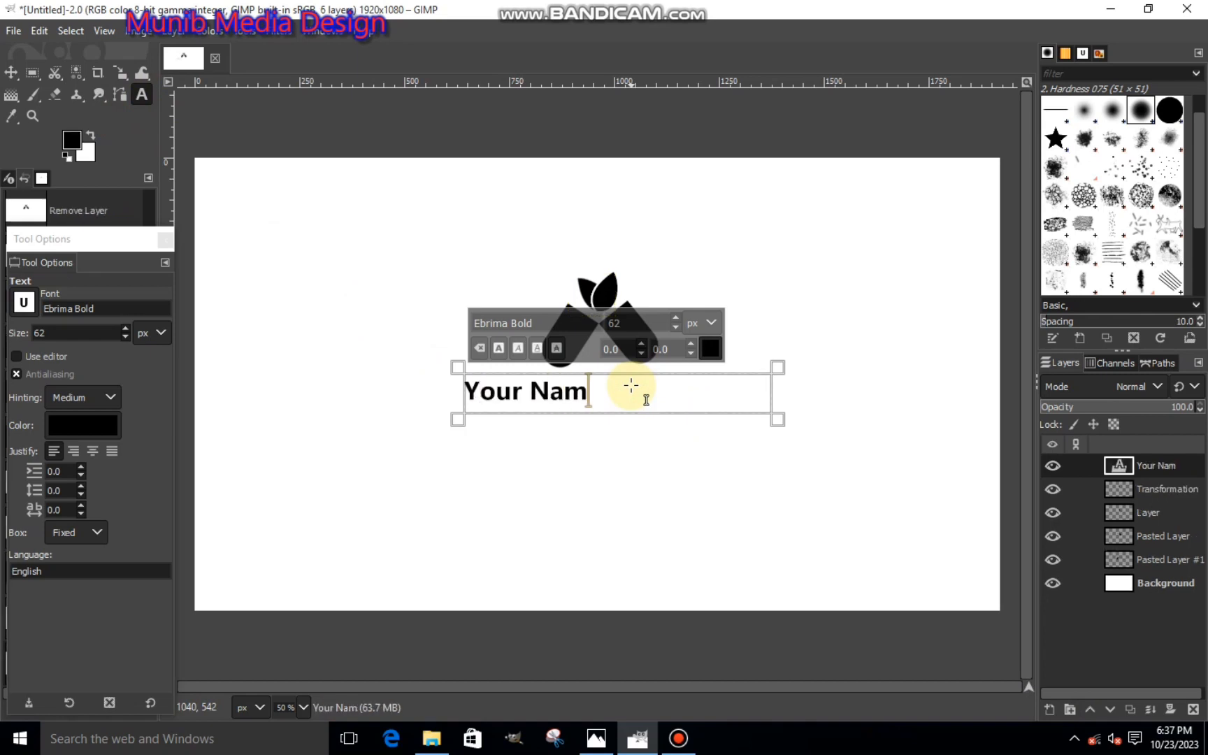
{"action": "type", "text": "e Lo"}
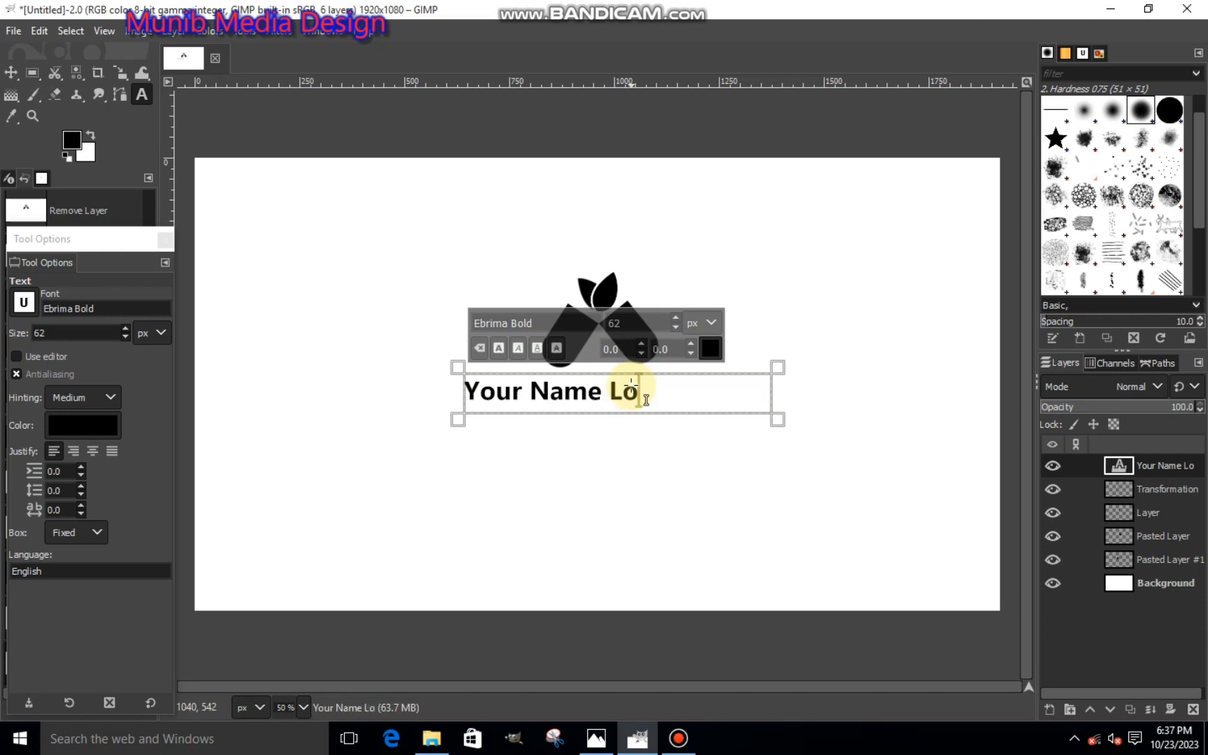
{"action": "type", "text": "go"}
- Reduce the "Your Name Logo" text to 56 px and narrow its text box from both sides beneath the logo
{"action": "left_click_drag", "start_coordinate": [672, 392], "coordinate": [345, 400]}
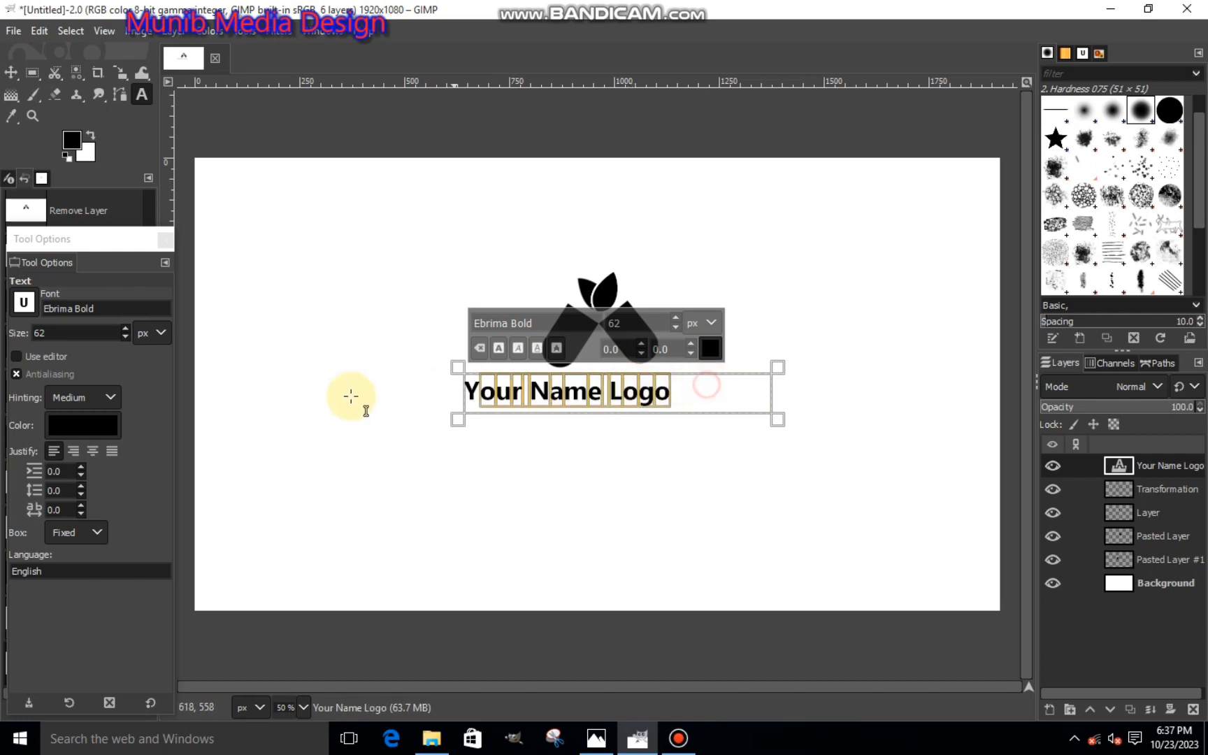
{"action": "left_click", "coordinate": [678, 326]}
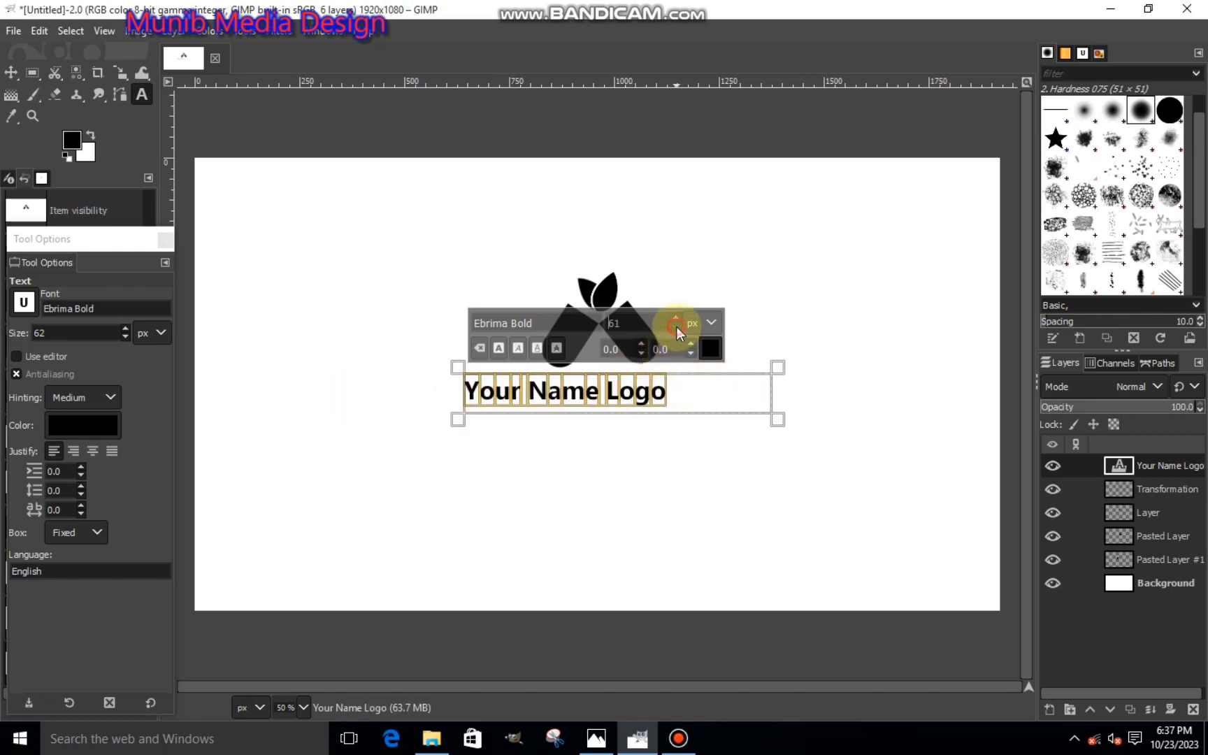
{"action": "left_click_drag", "start_coordinate": [452, 399], "coordinate": [754, 414]}
{"action": "left_click_drag", "start_coordinate": [461, 389], "coordinate": [498, 392]}
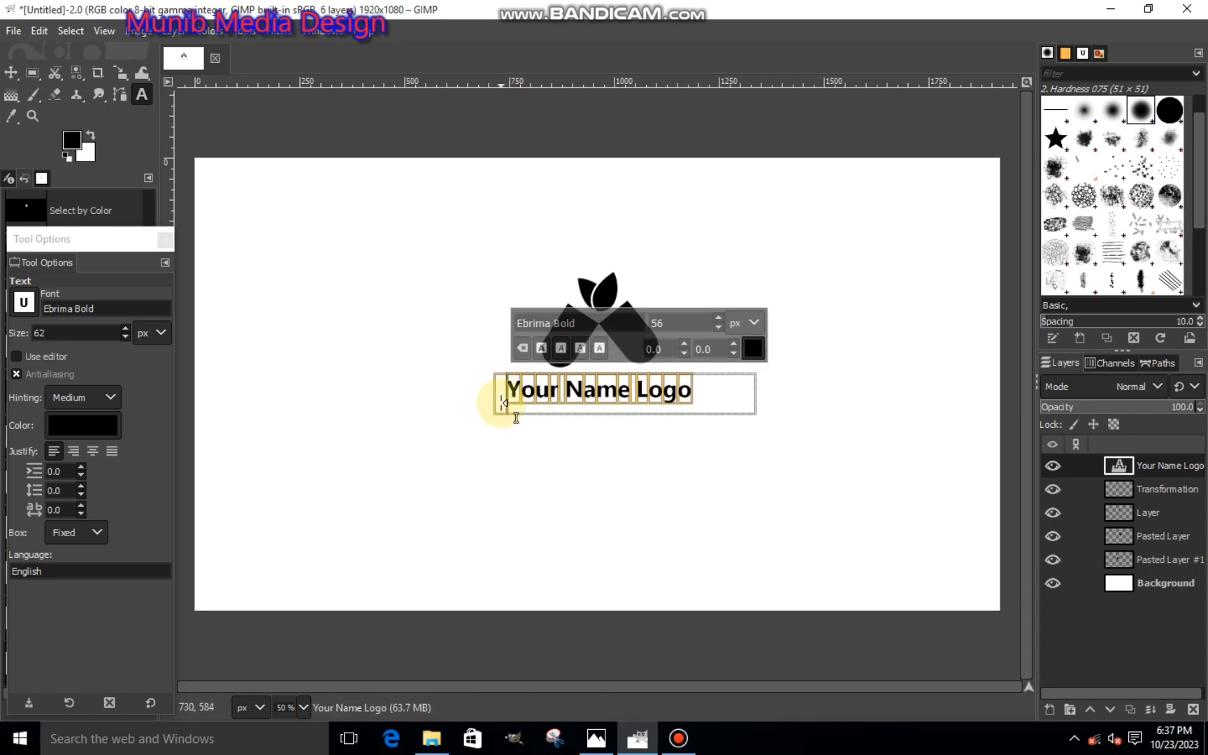
{"action": "left_click", "coordinate": [25, 303]}
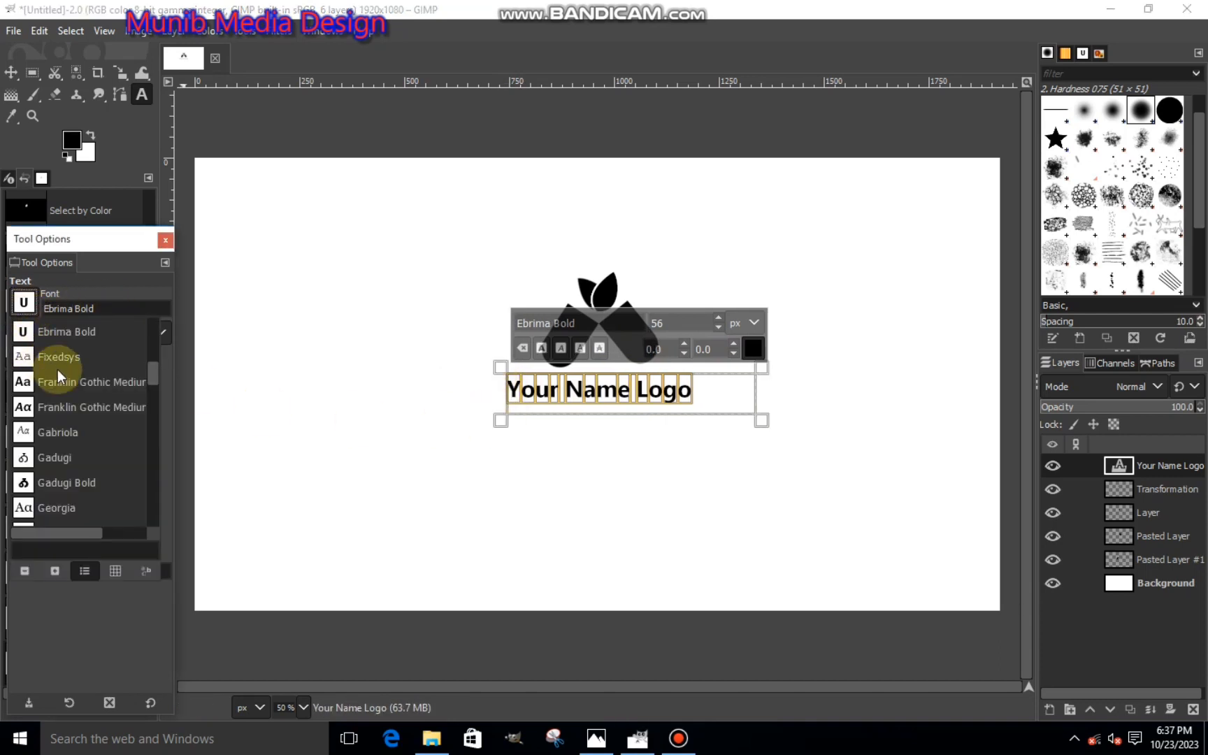
{"action": "left_click_drag", "start_coordinate": [147, 369], "coordinate": [155, 380]}
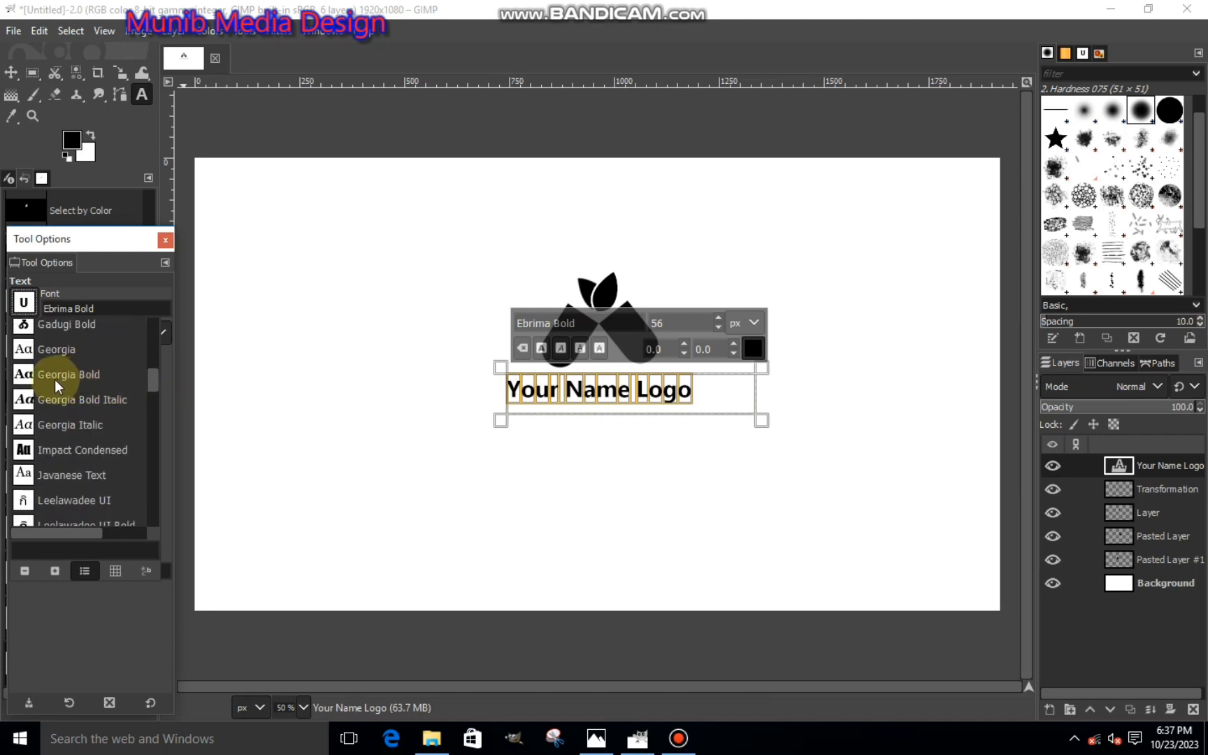
{"action": "left_click", "coordinate": [547, 439]}
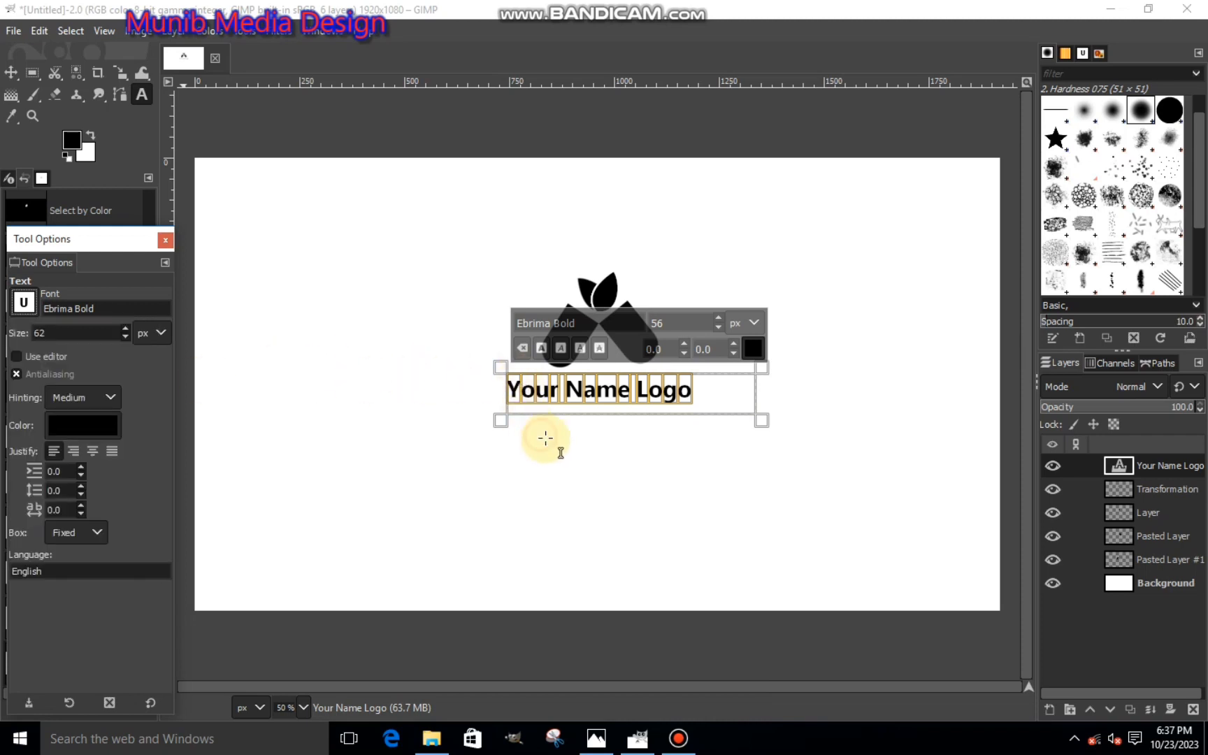
- Add a new text box directly beneath the "Your Name Logo" caption and set its font to Georgia
{"action": "left_click_drag", "start_coordinate": [719, 452], "coordinate": [494, 399]}
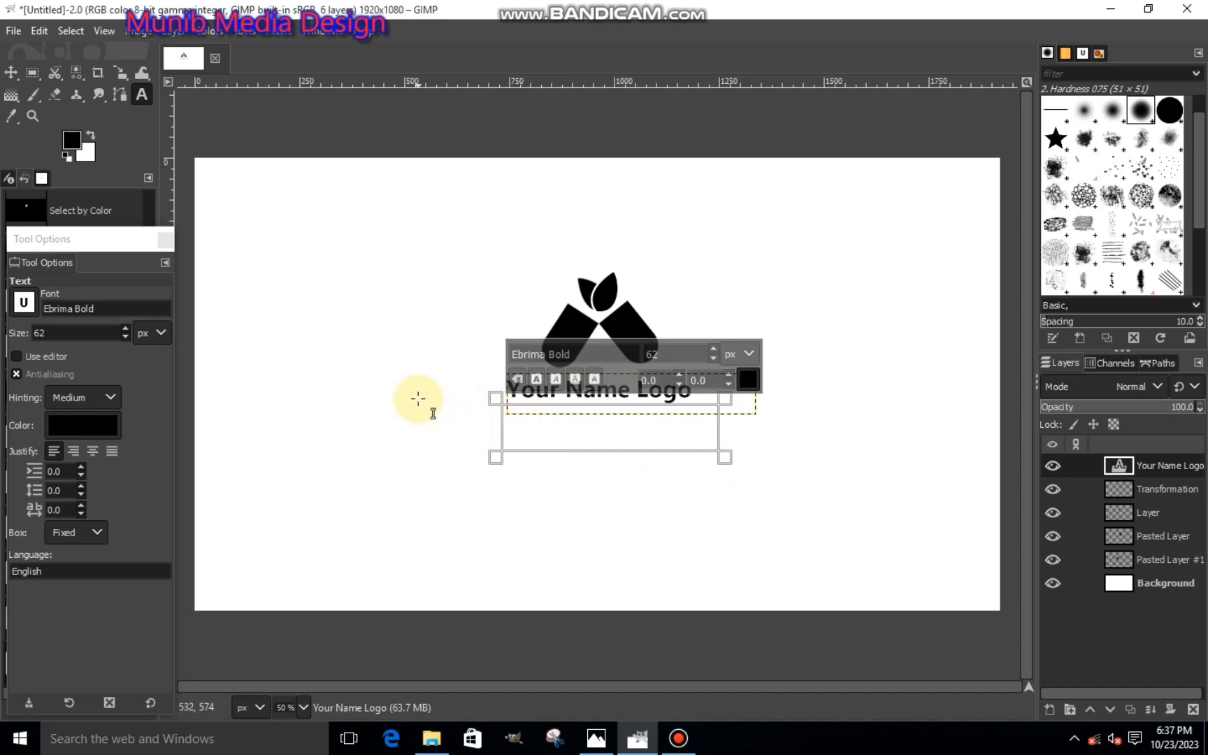
{"action": "left_click", "coordinate": [23, 302]}
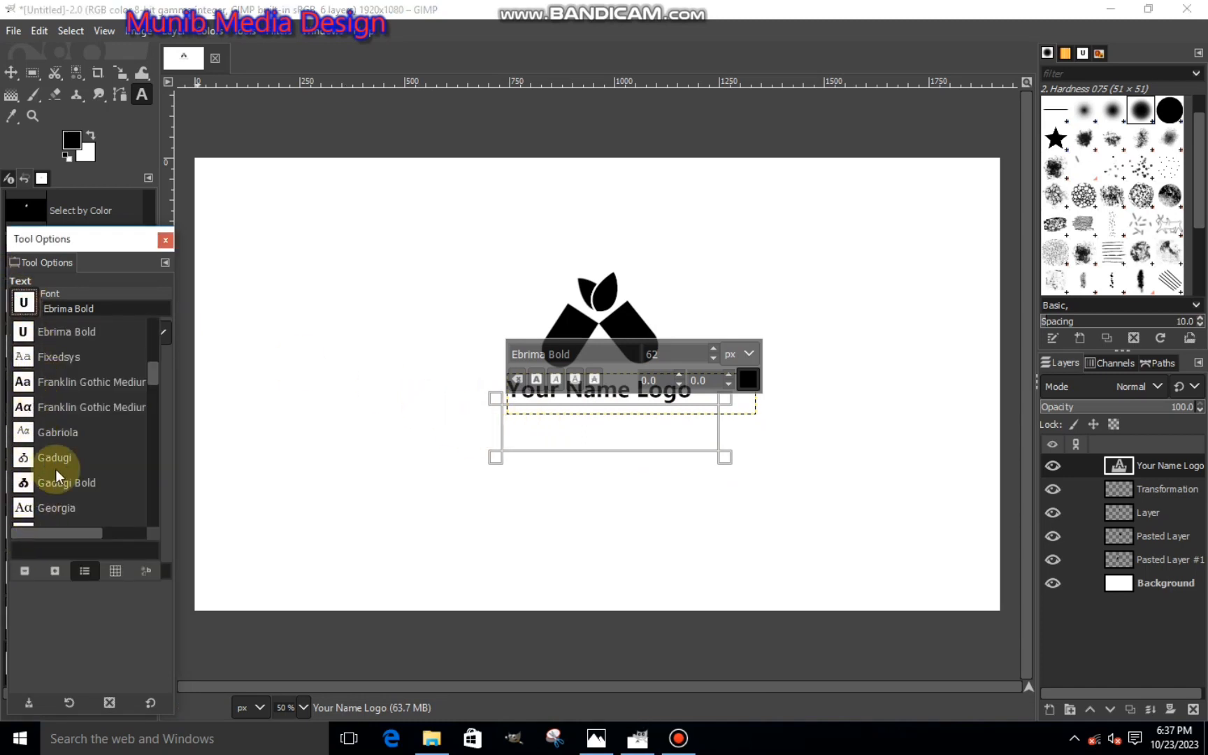
{"action": "scroll", "coordinate": [21, 493], "scroll_direction": "down", "scroll_amount": 1}
{"action": "left_click", "coordinate": [23, 502]}
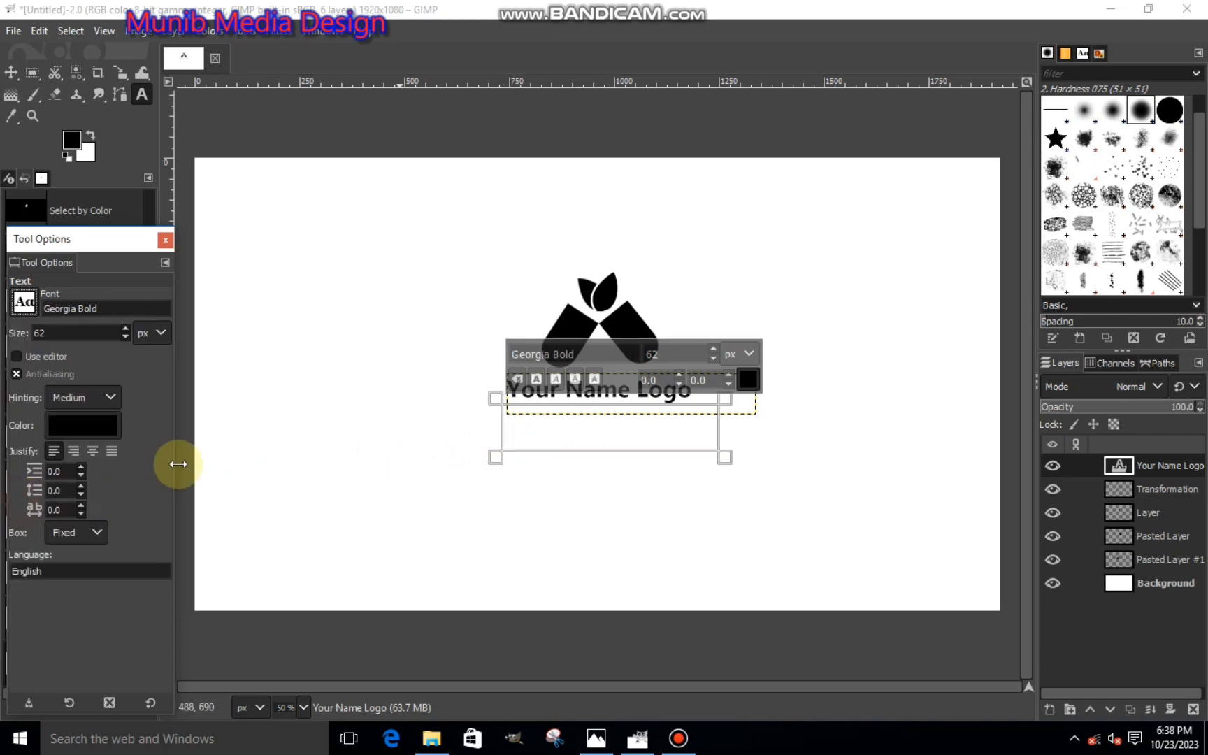
{"action": "left_click", "coordinate": [23, 302]}
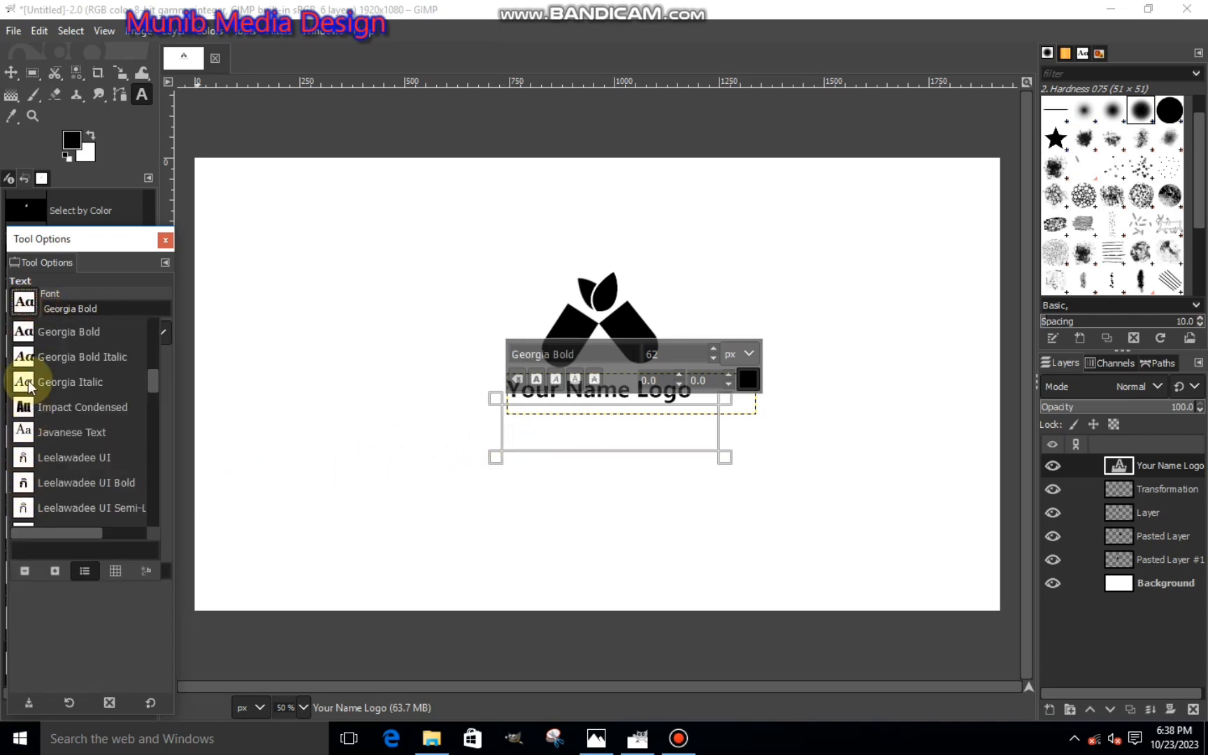
{"action": "scroll", "coordinate": [28, 426], "scroll_direction": "up", "scroll_amount": 1}
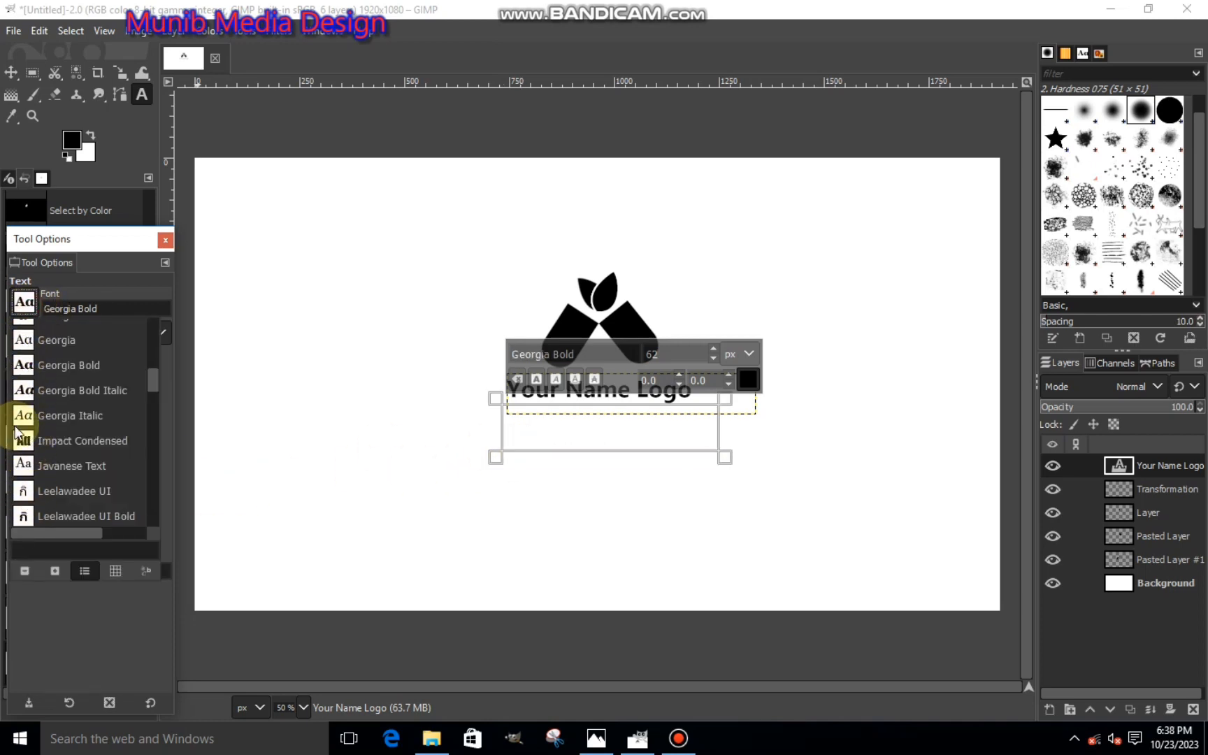
{"action": "left_click", "coordinate": [31, 340]}
{"action": "double_click", "coordinate": [55, 309]}
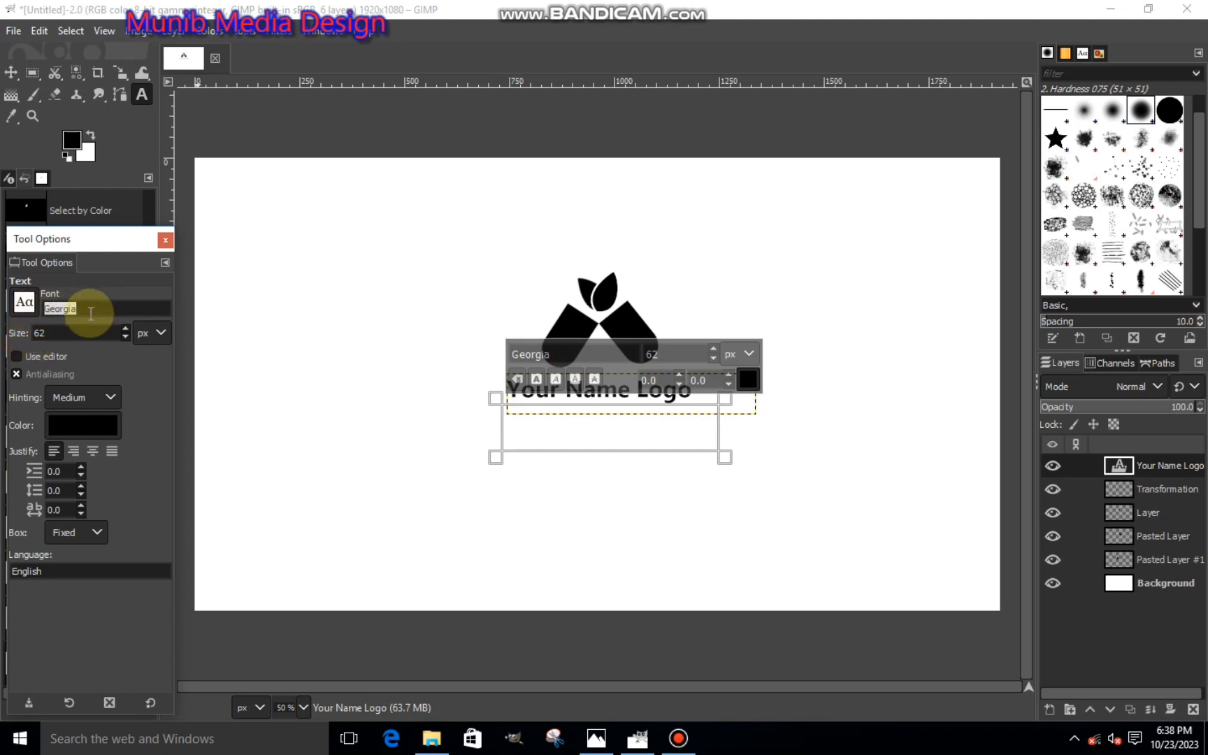
{"action": "left_click", "coordinate": [528, 414]}
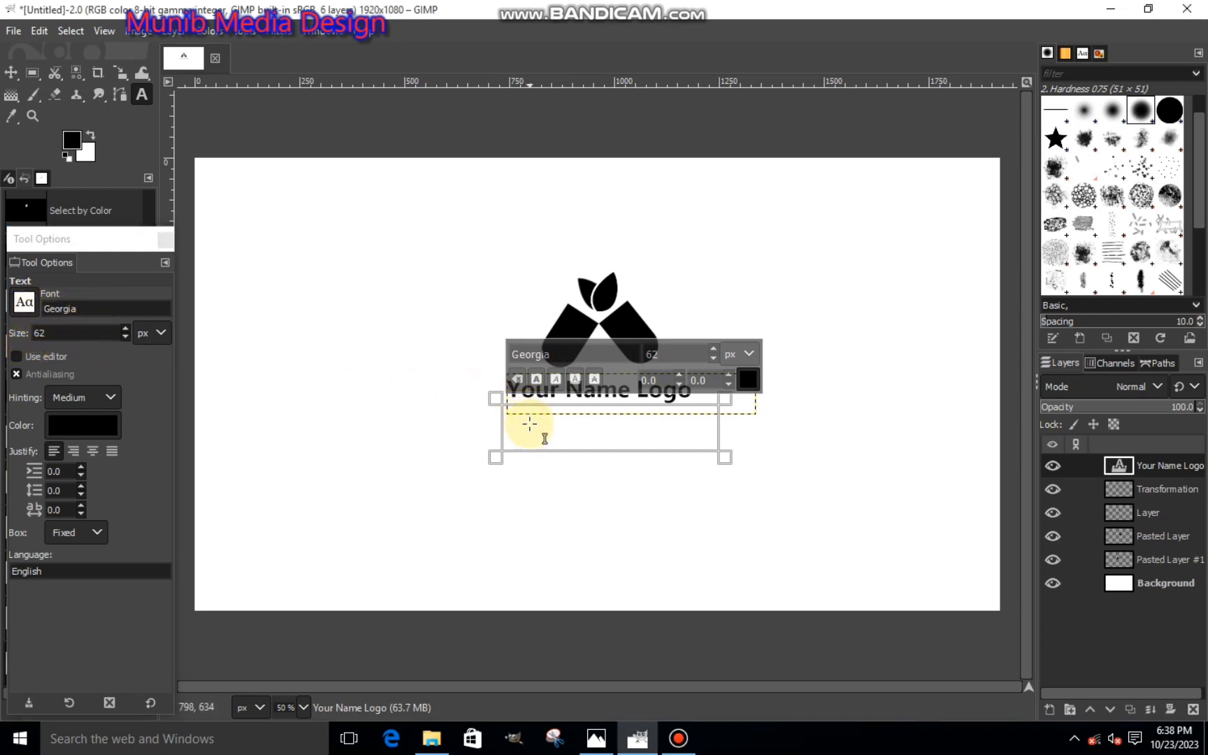
- Enter "Madical Store" in the new text box and format it at 34 px with 14.0 kerning
{"action": "type", "text": "Madical Store"}
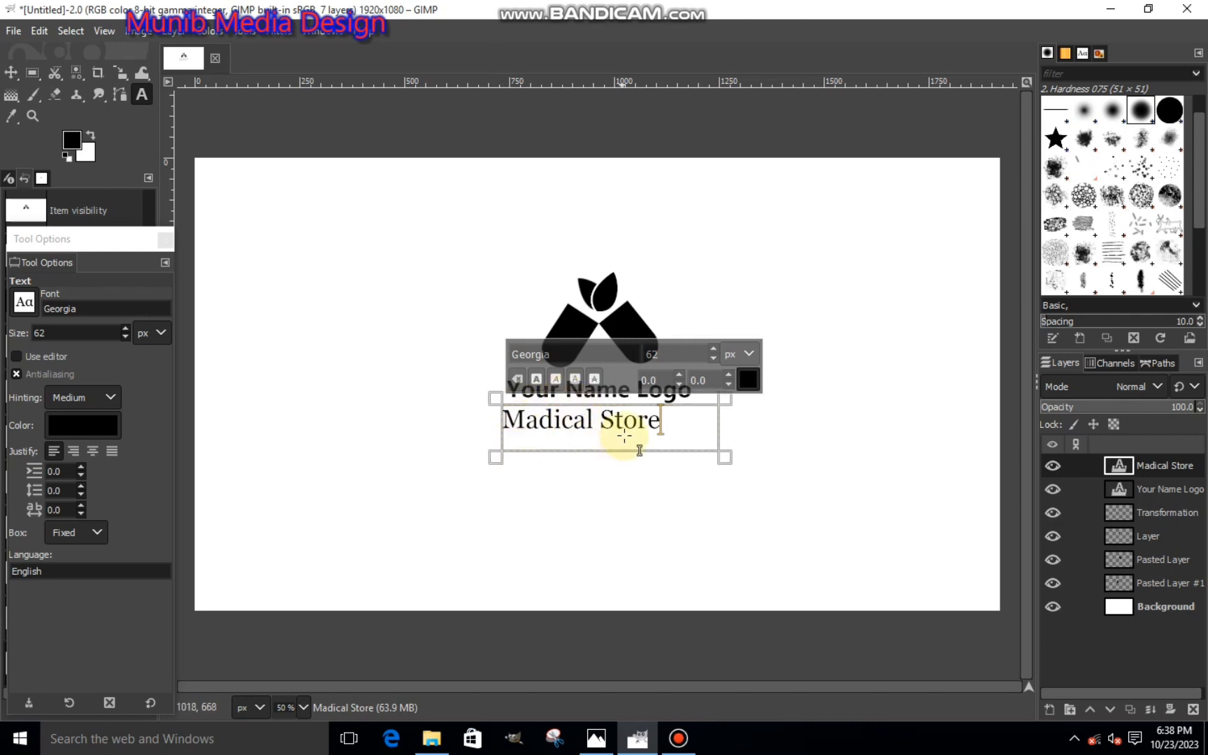
{"action": "left_click_drag", "start_coordinate": [675, 435], "coordinate": [490, 434]}
{"action": "left_click", "coordinate": [712, 358]}
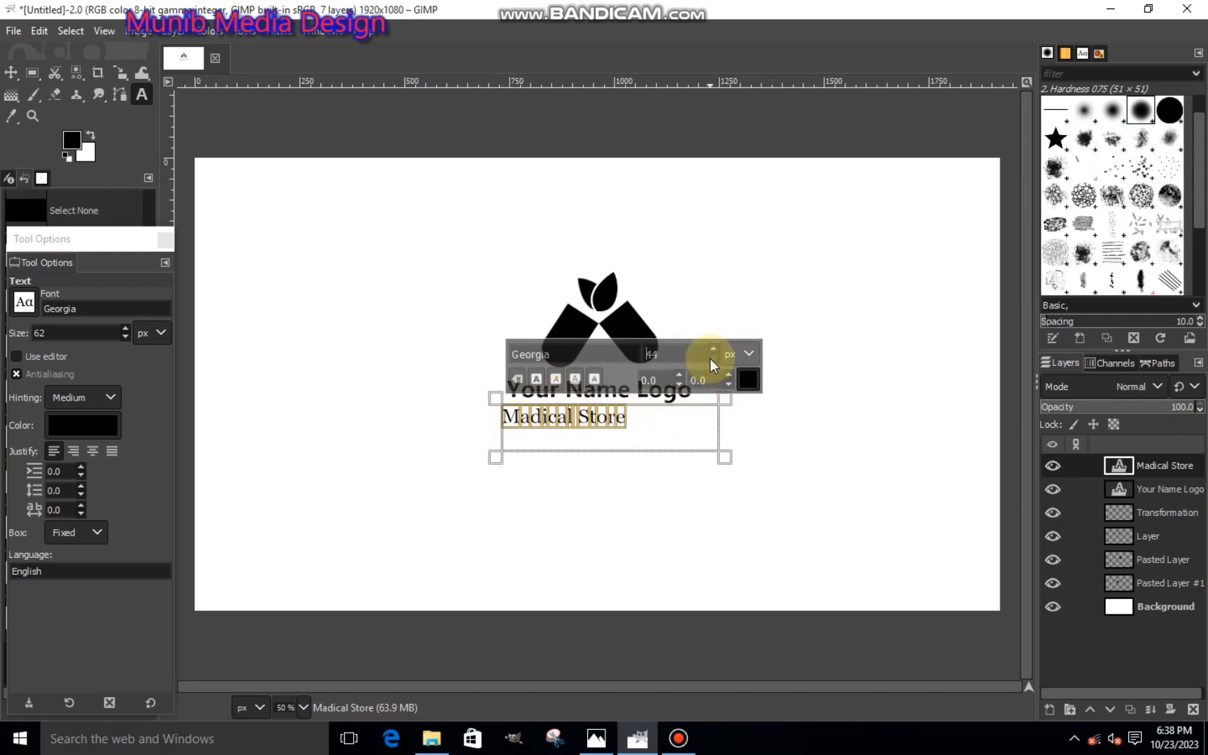
{"action": "left_click", "coordinate": [727, 375]}
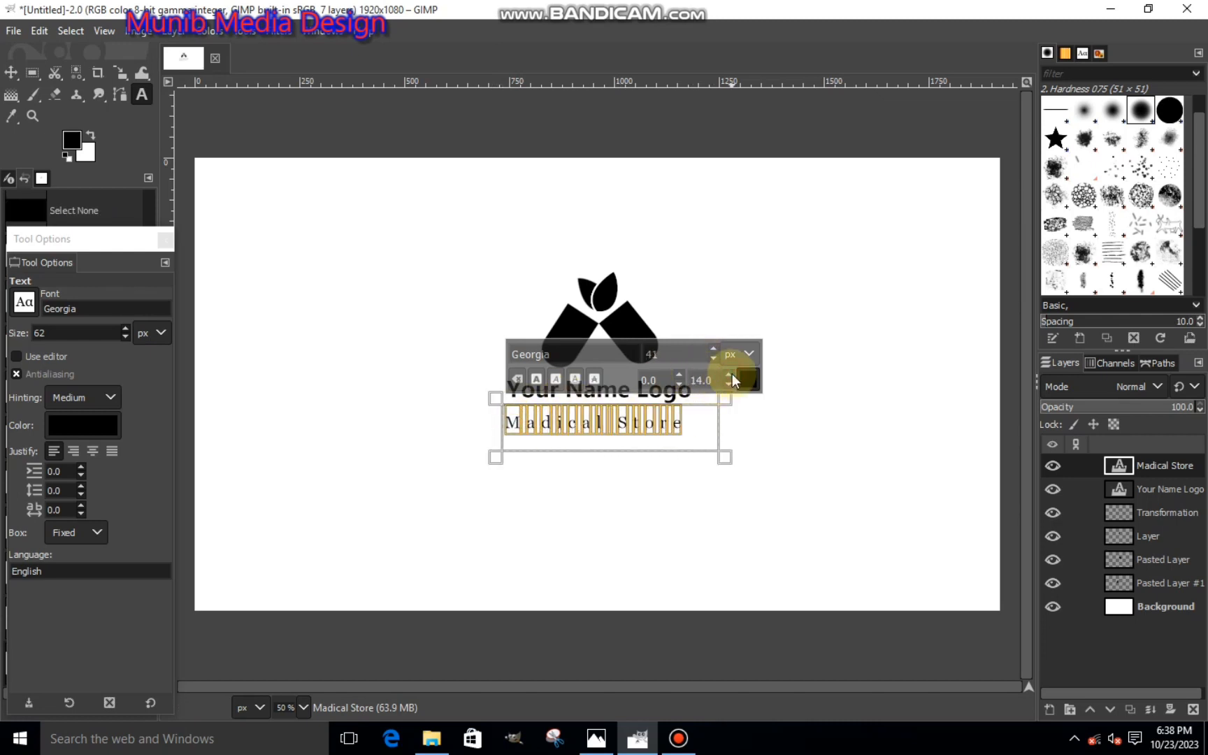
{"action": "left_click", "coordinate": [713, 358]}
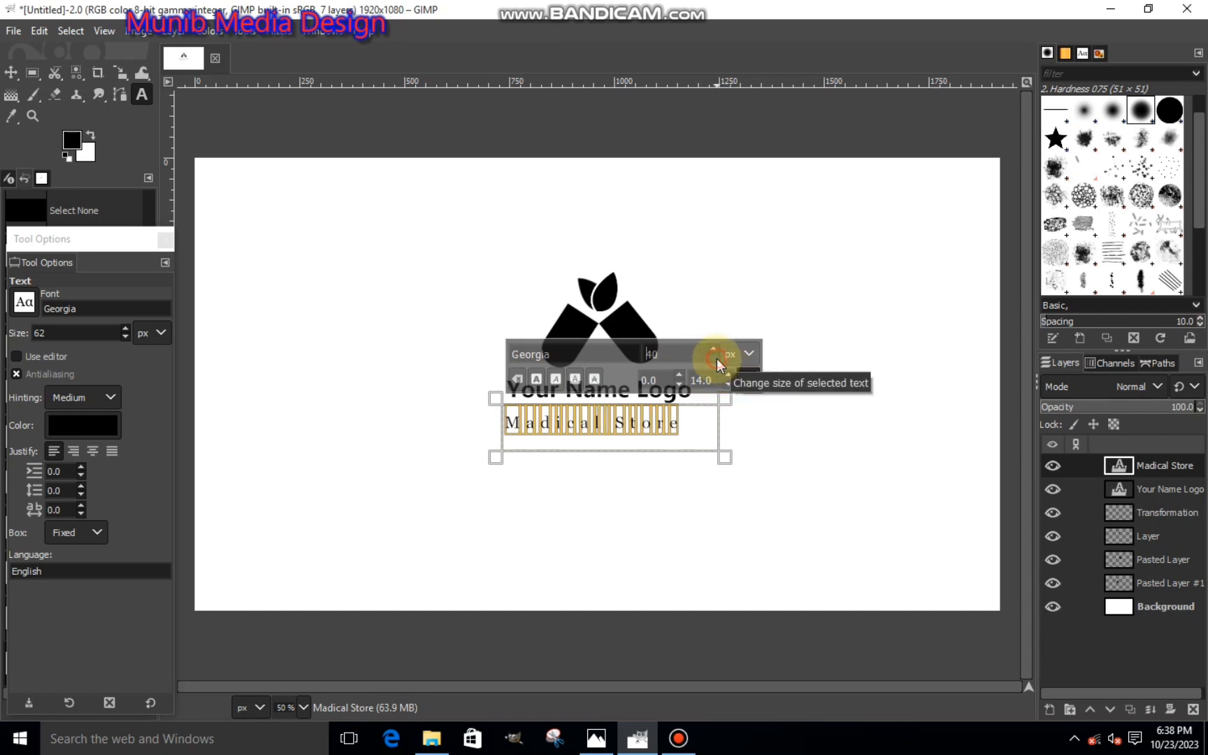
- Change the initial "M" of "Madical Store" to lowercase, and clear all the text from the box
{"action": "left_click", "coordinate": [518, 433]}
{"action": "key", "text": "BackSpace"}
{"action": "type", "text": "m"}
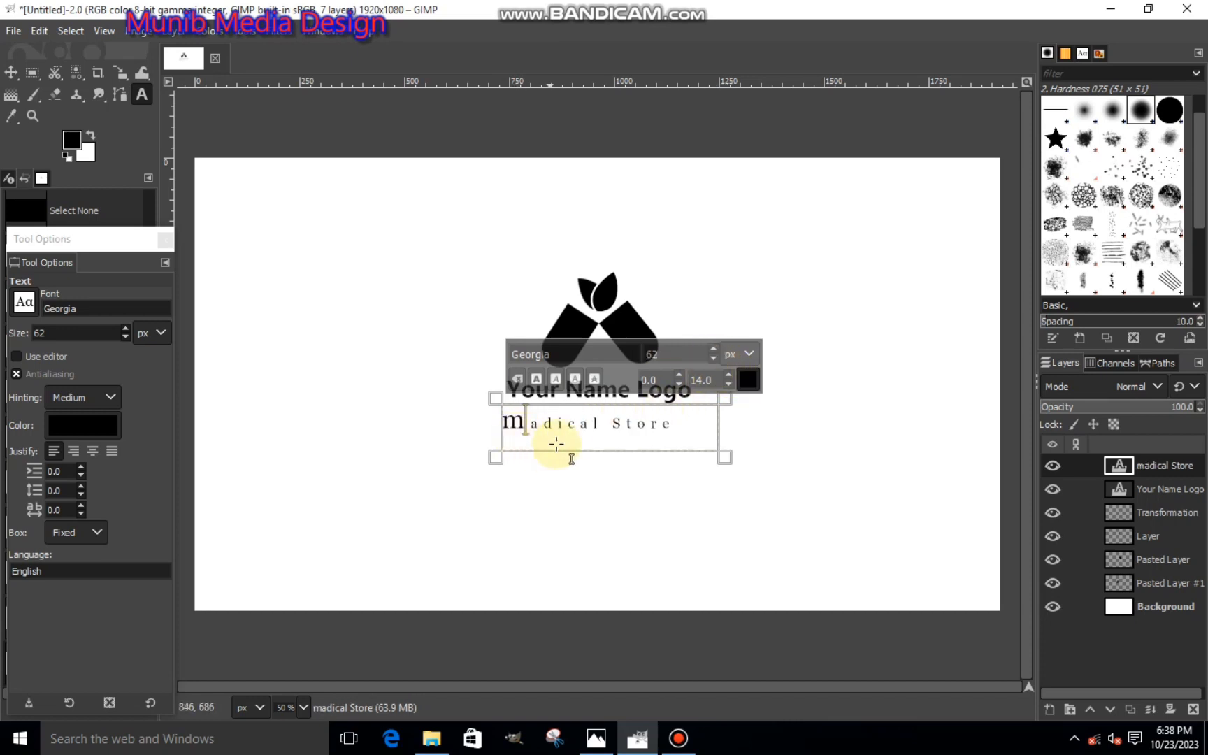
{"action": "left_click_drag", "start_coordinate": [526, 428], "coordinate": [671, 428]}
{"action": "key", "text": "BackSpace"}
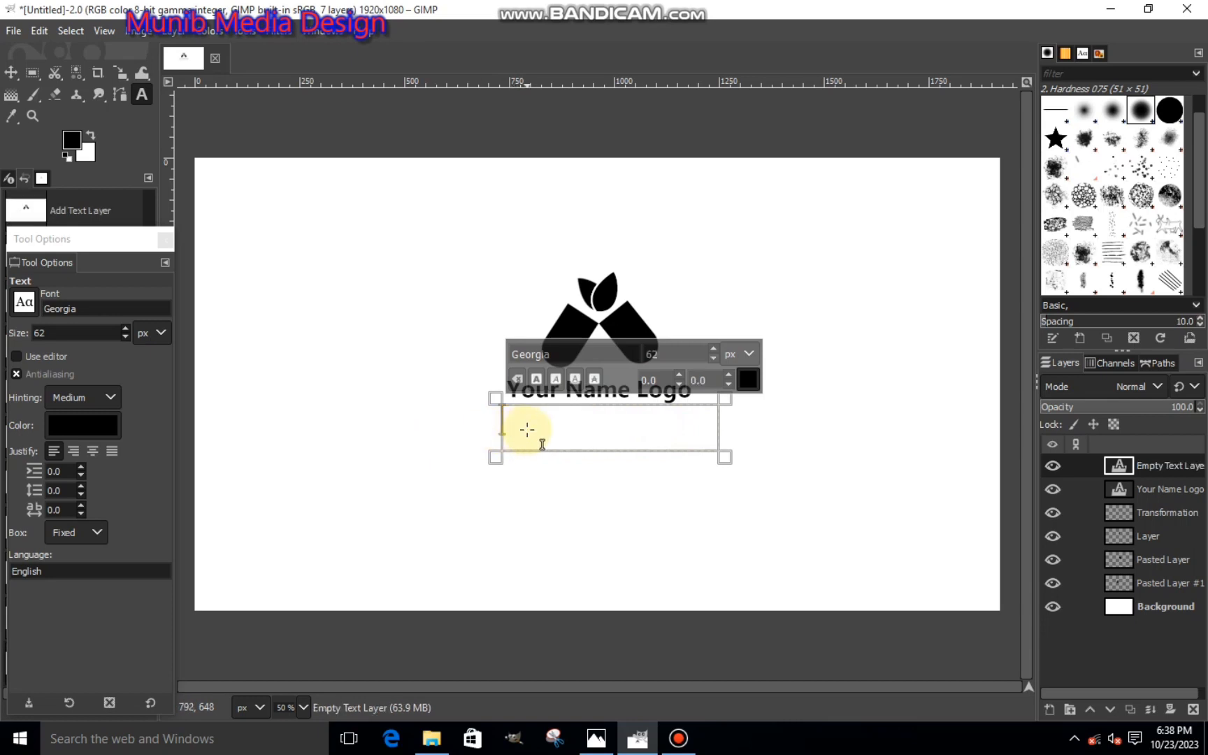
- Enter "madical store" in lowercase in the empty text box and format it at 38 px with 17.0 kerning
{"action": "type", "text": "madica"}
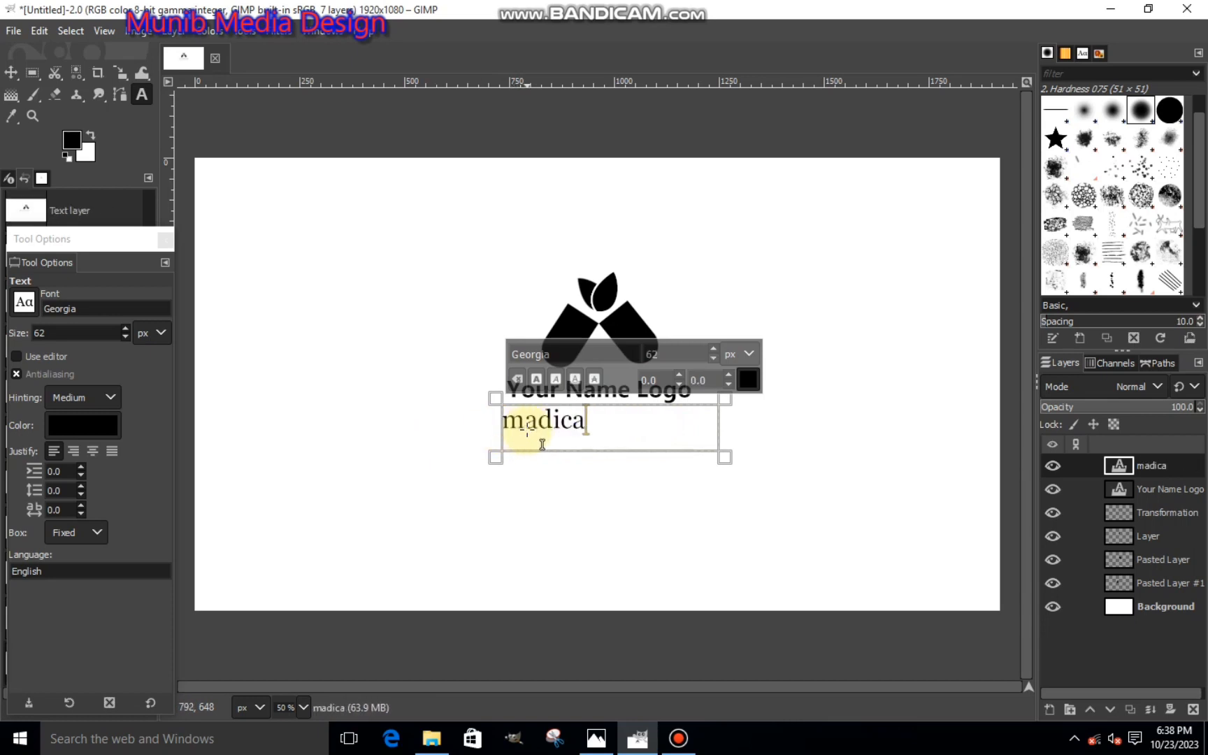
{"action": "type", "text": "l s"}
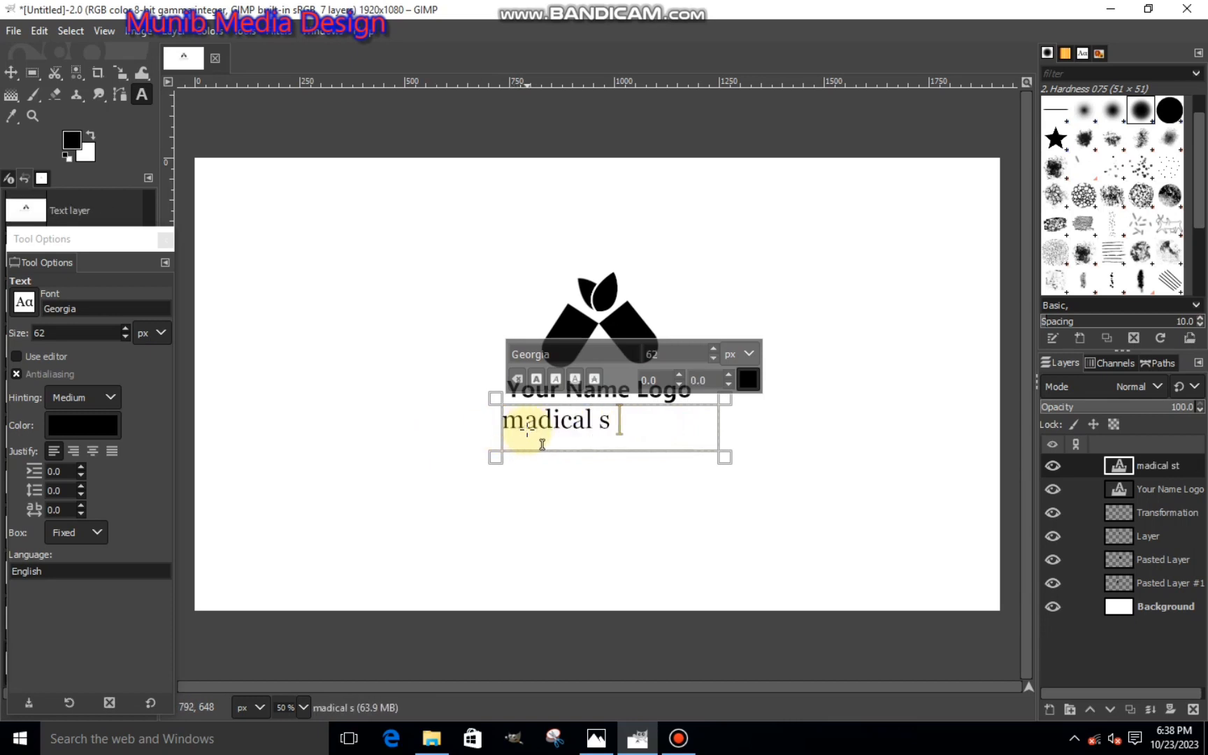
{"action": "type", "text": "tore"}
{"action": "left_click_drag", "start_coordinate": [723, 425], "coordinate": [453, 440]}
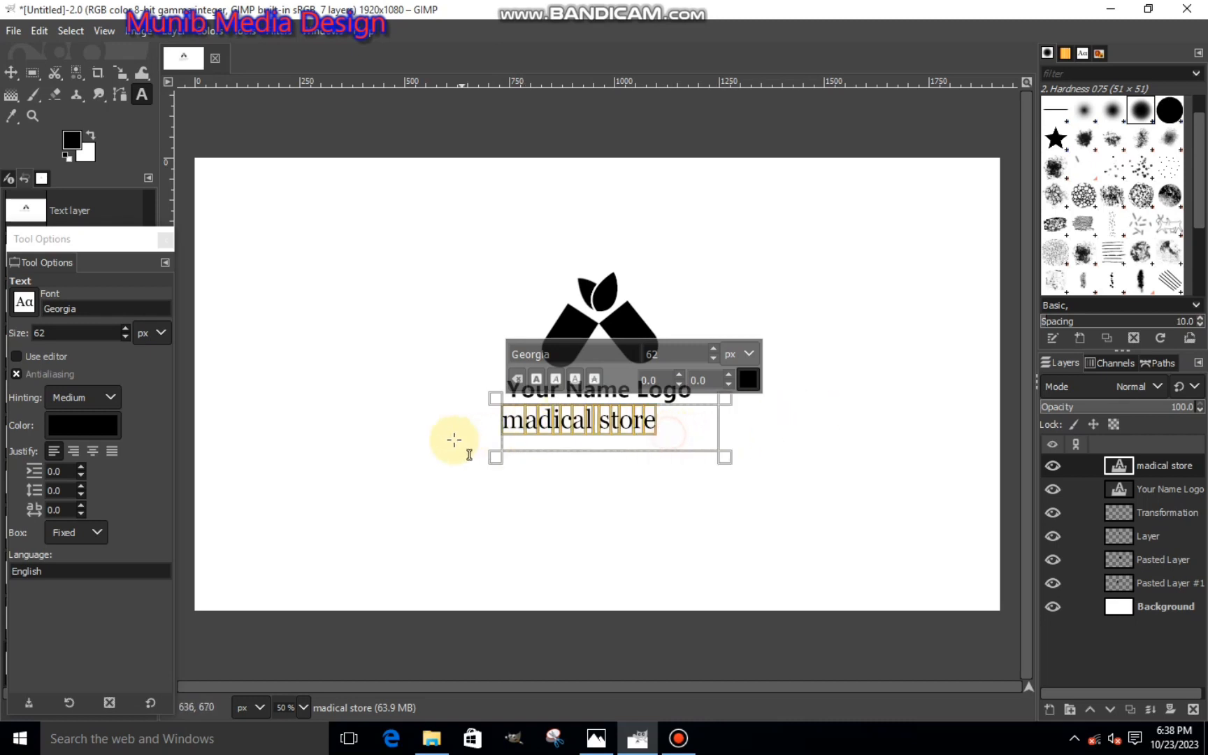
{"action": "left_click", "coordinate": [712, 358]}
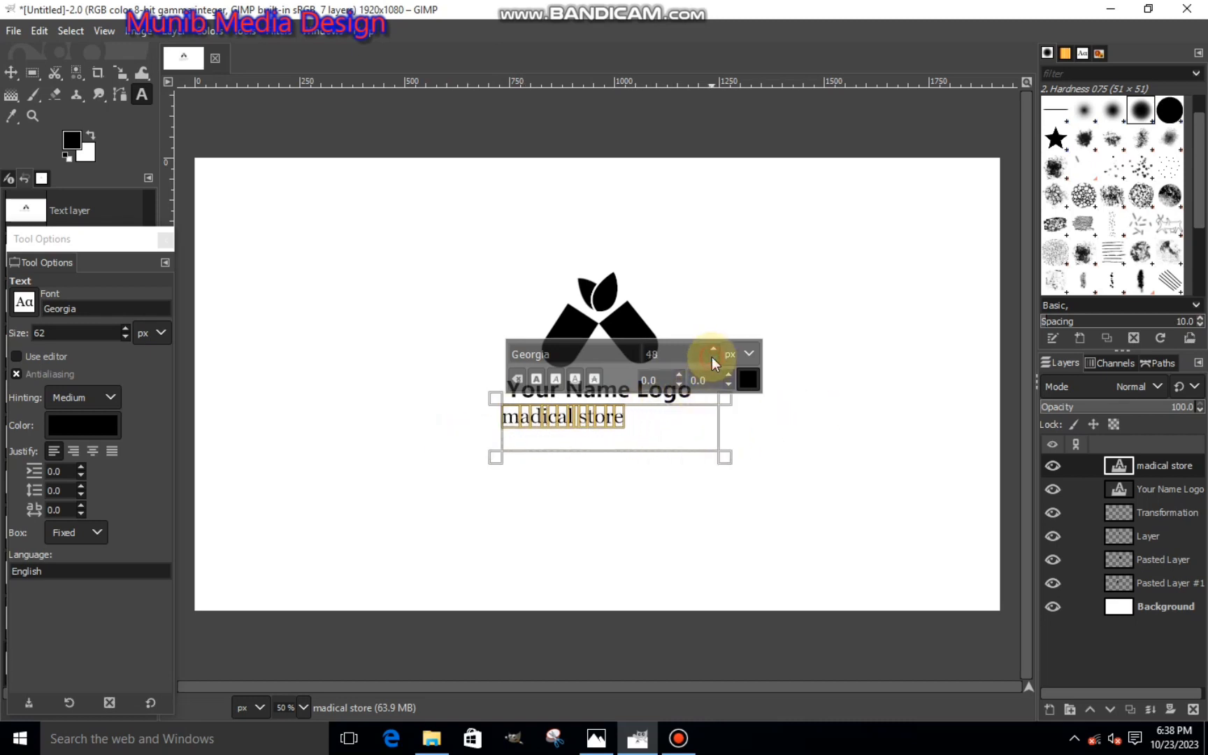
{"action": "left_click", "coordinate": [728, 376]}
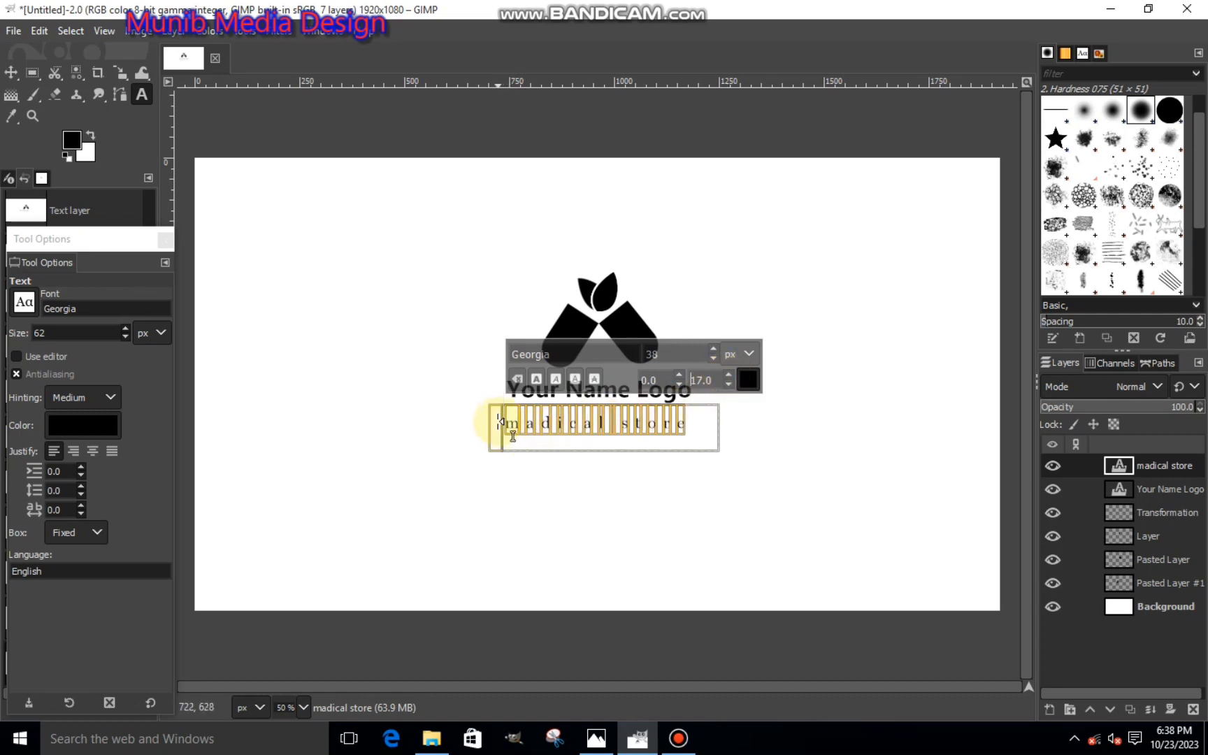
- Reduce "madical store" to 36 px, narrow its text box from both sides, and raise the box's upper edge closer to the caption
{"action": "left_click_drag", "start_coordinate": [498, 422], "coordinate": [508, 432]}
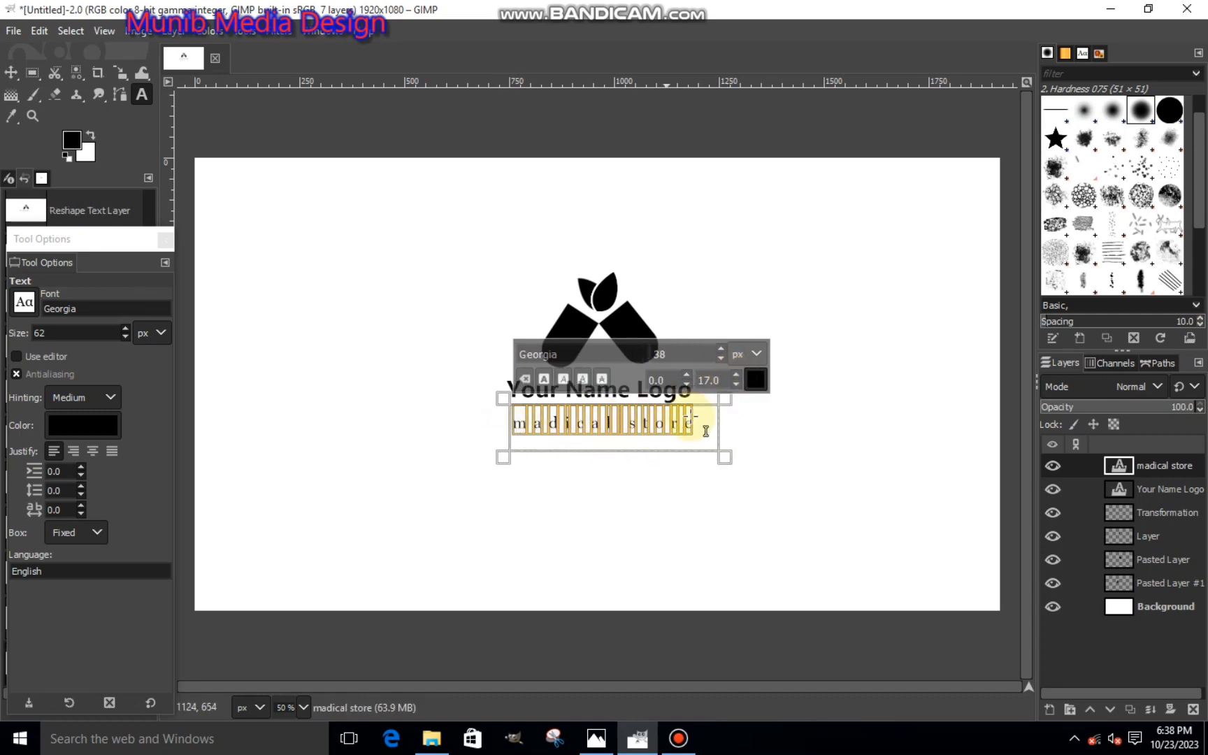
{"action": "left_click", "coordinate": [722, 355]}
{"action": "left_click", "coordinate": [722, 355]}
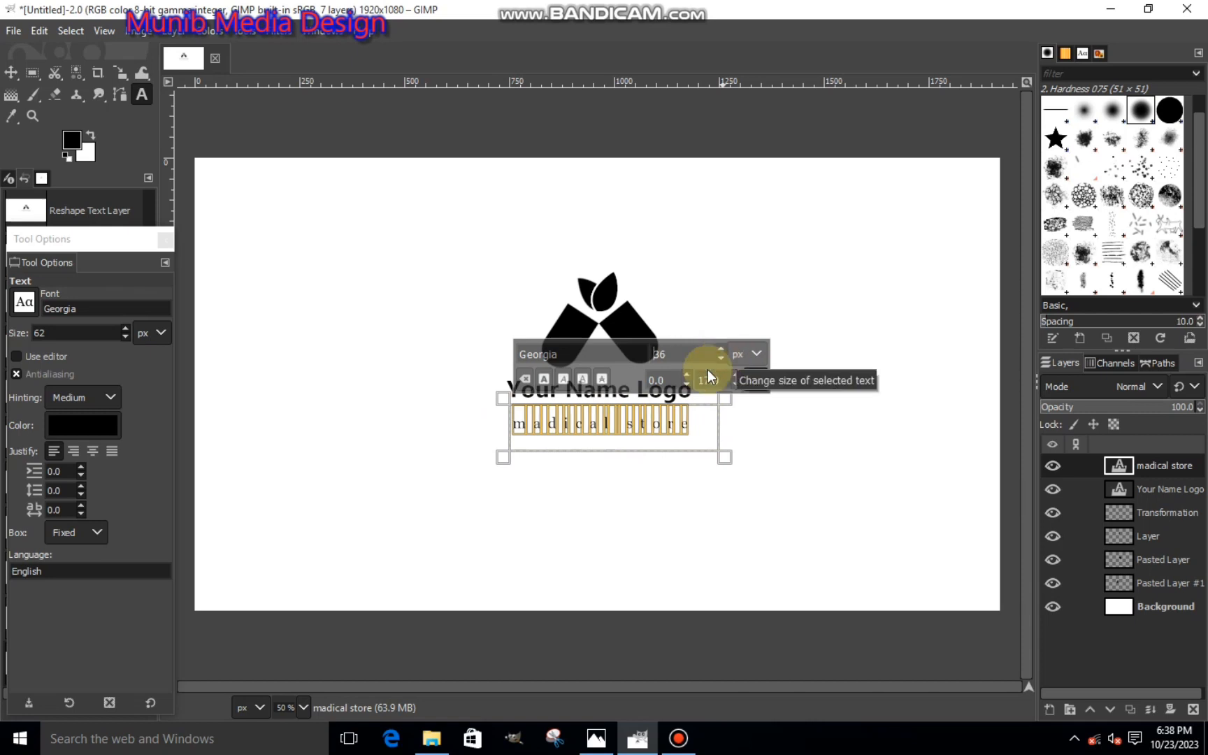
{"action": "left_click_drag", "start_coordinate": [669, 395], "coordinate": [705, 380]}
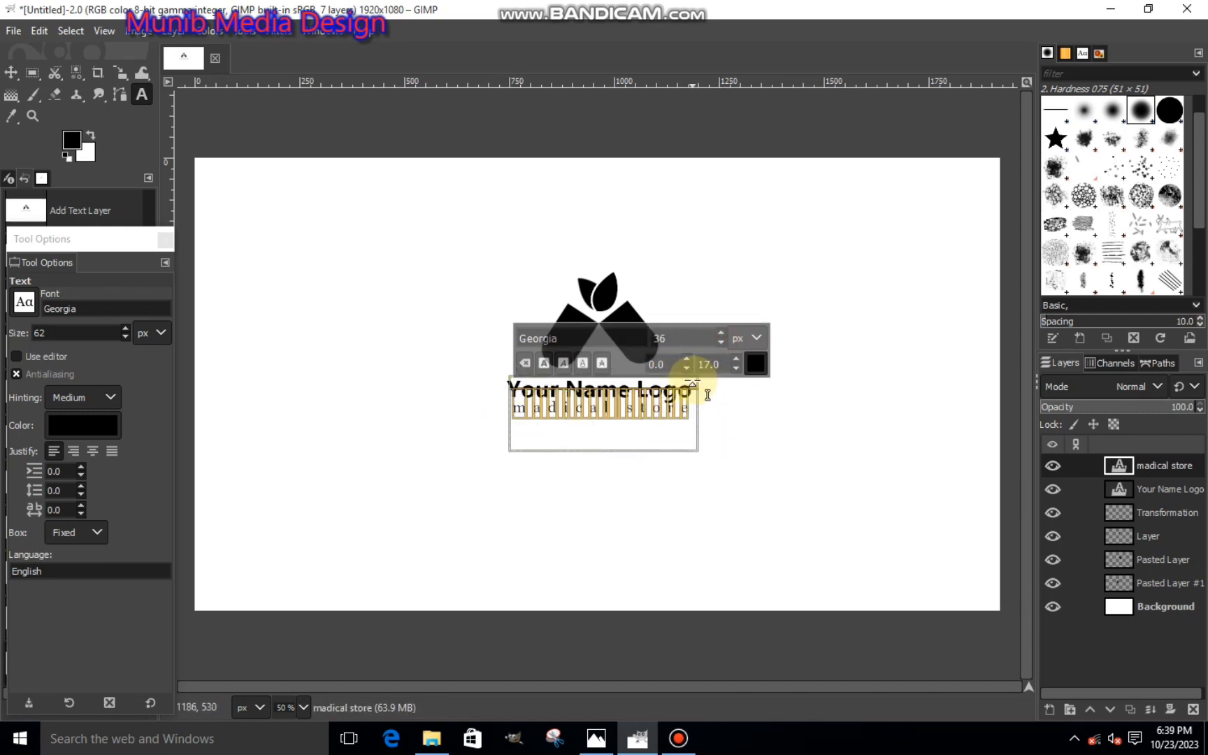
{"action": "left_click", "coordinate": [1116, 605]}
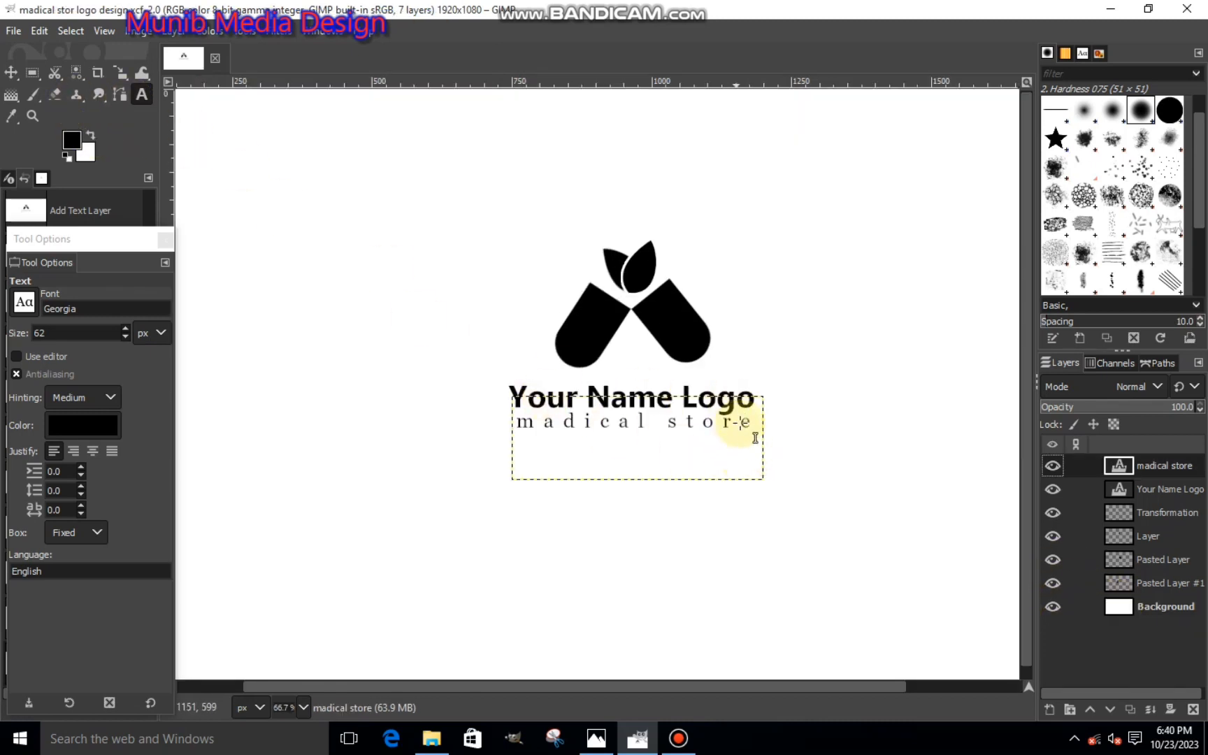
- Replace the "madical store" tagline under the caption with "medical store"
{"action": "left_click_drag", "start_coordinate": [746, 423], "coordinate": [500, 423]}
{"action": "key", "text": "BackSpace"}
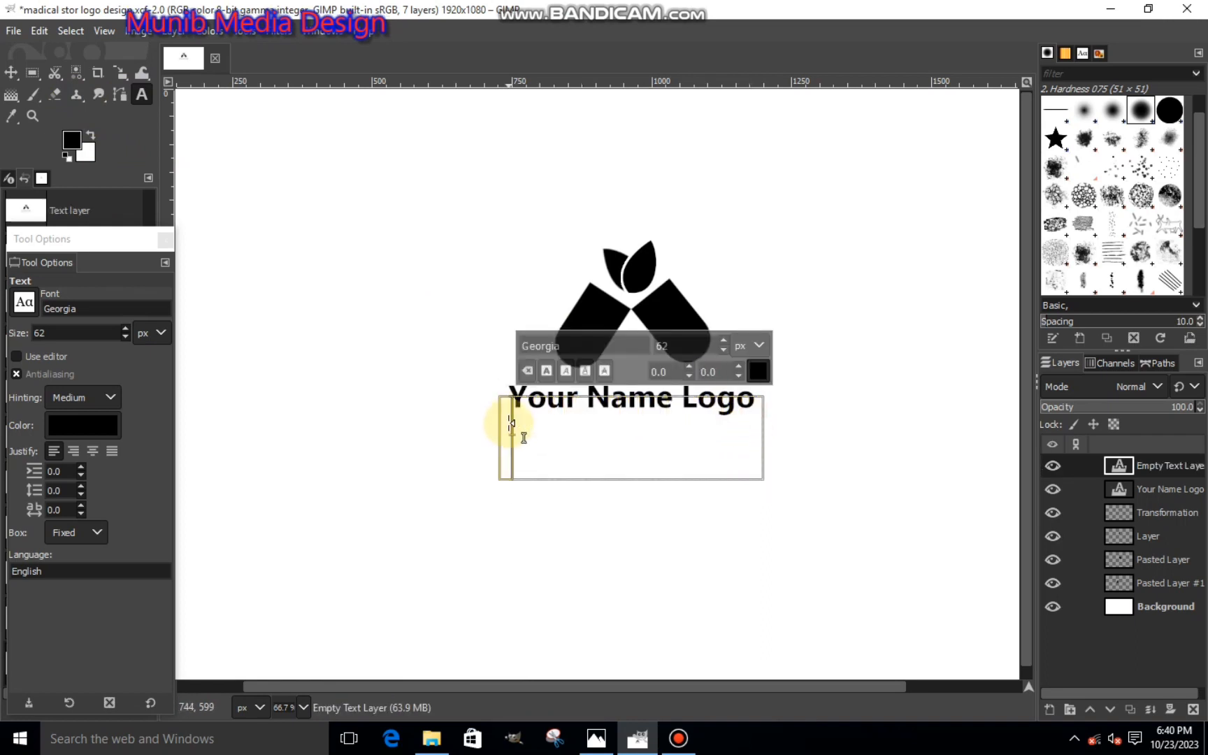
{"action": "type", "text": "medi"}
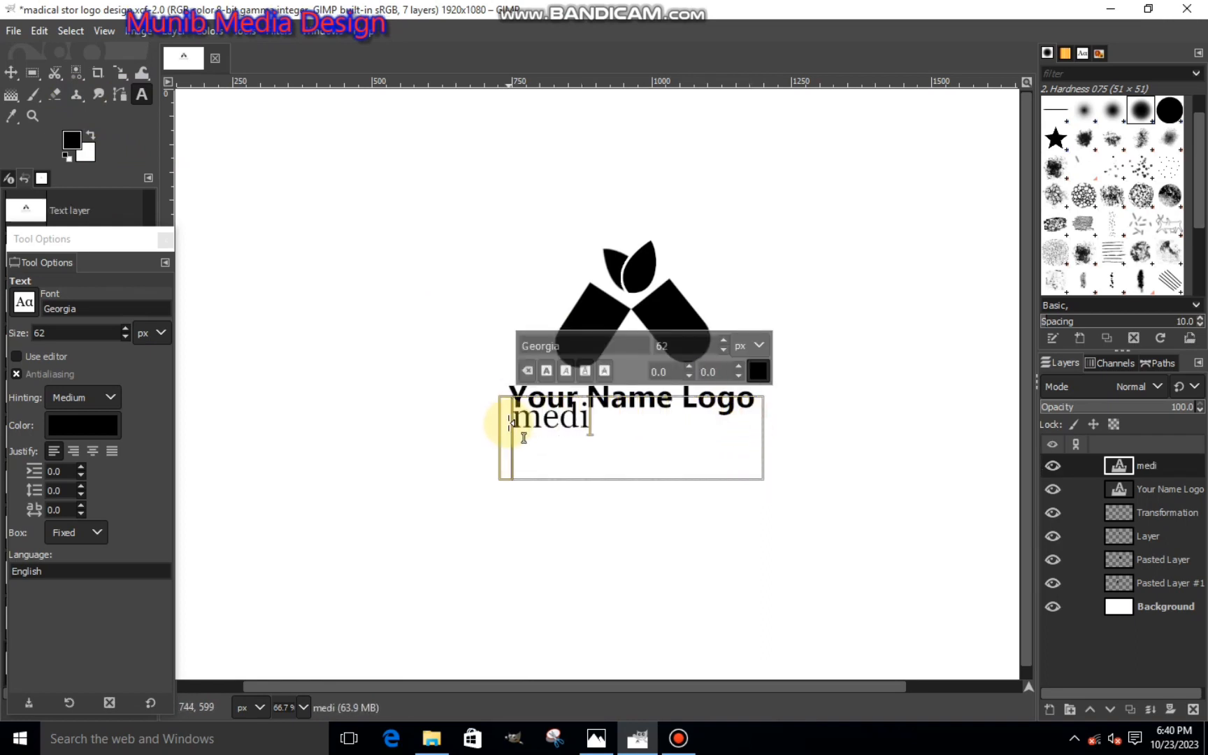
{"action": "type", "text": "cal store"}
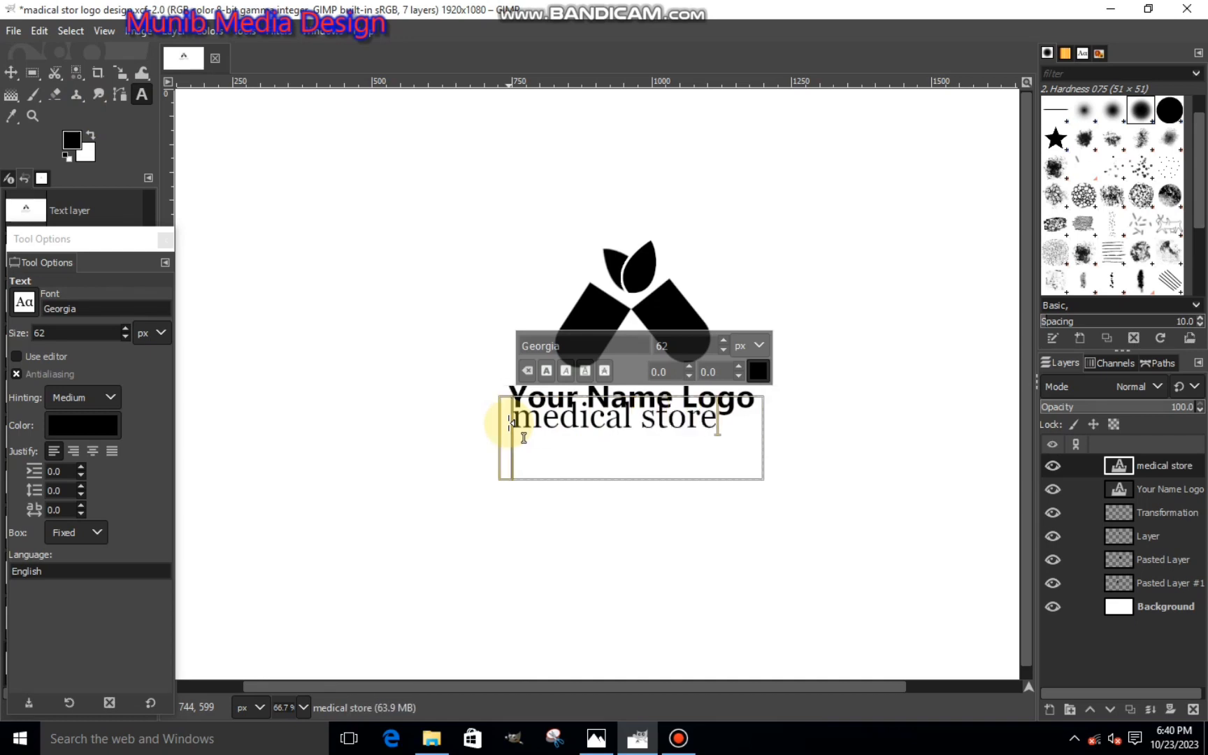
- Format the "medical store" tagline at 33 px with 18.0 kerning so it spans the caption's width
{"action": "left_click_drag", "start_coordinate": [706, 431], "coordinate": [453, 431]}
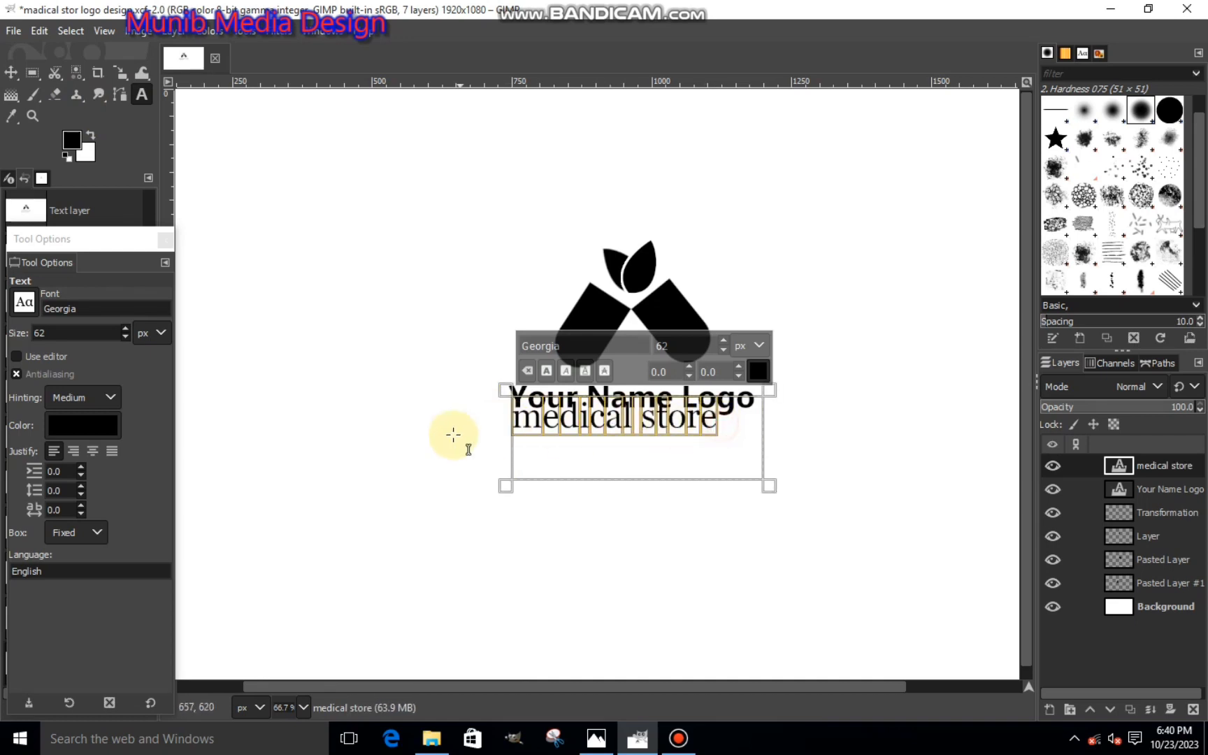
{"action": "left_click", "coordinate": [723, 349]}
{"action": "left_click", "coordinate": [737, 366]}
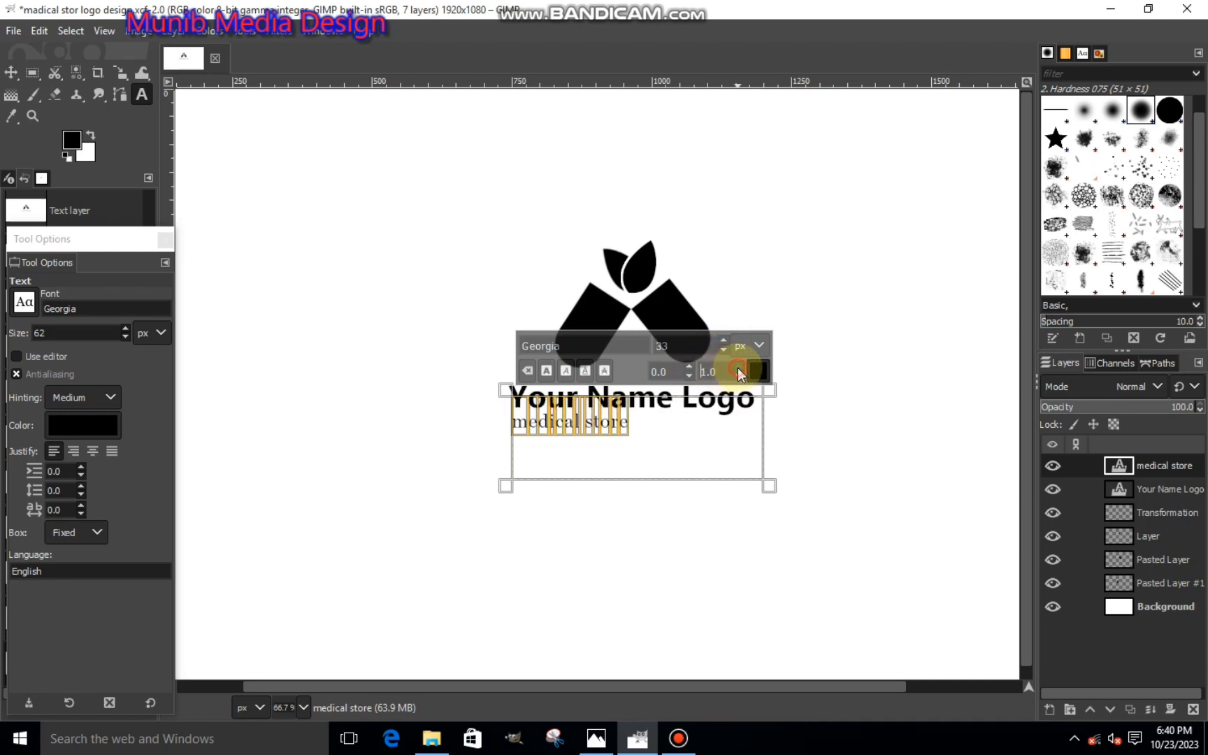
{"action": "left_click", "coordinate": [737, 374]}
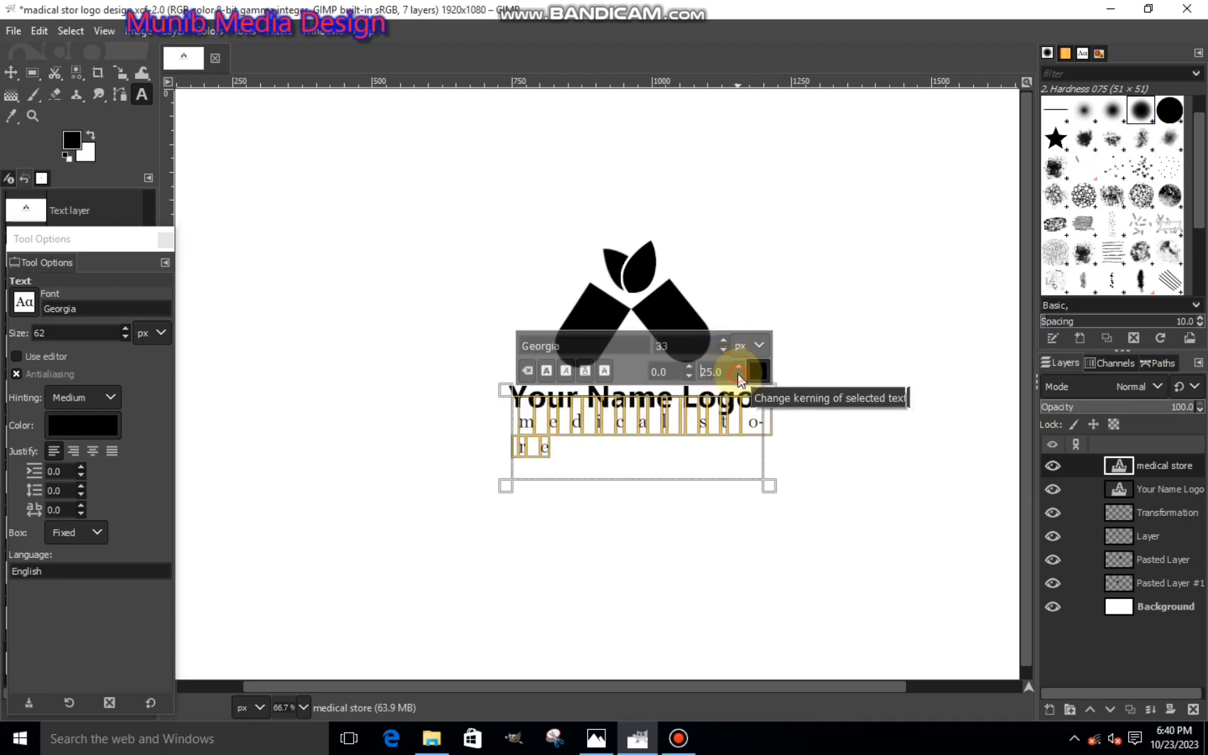
{"action": "left_click", "coordinate": [737, 375]}
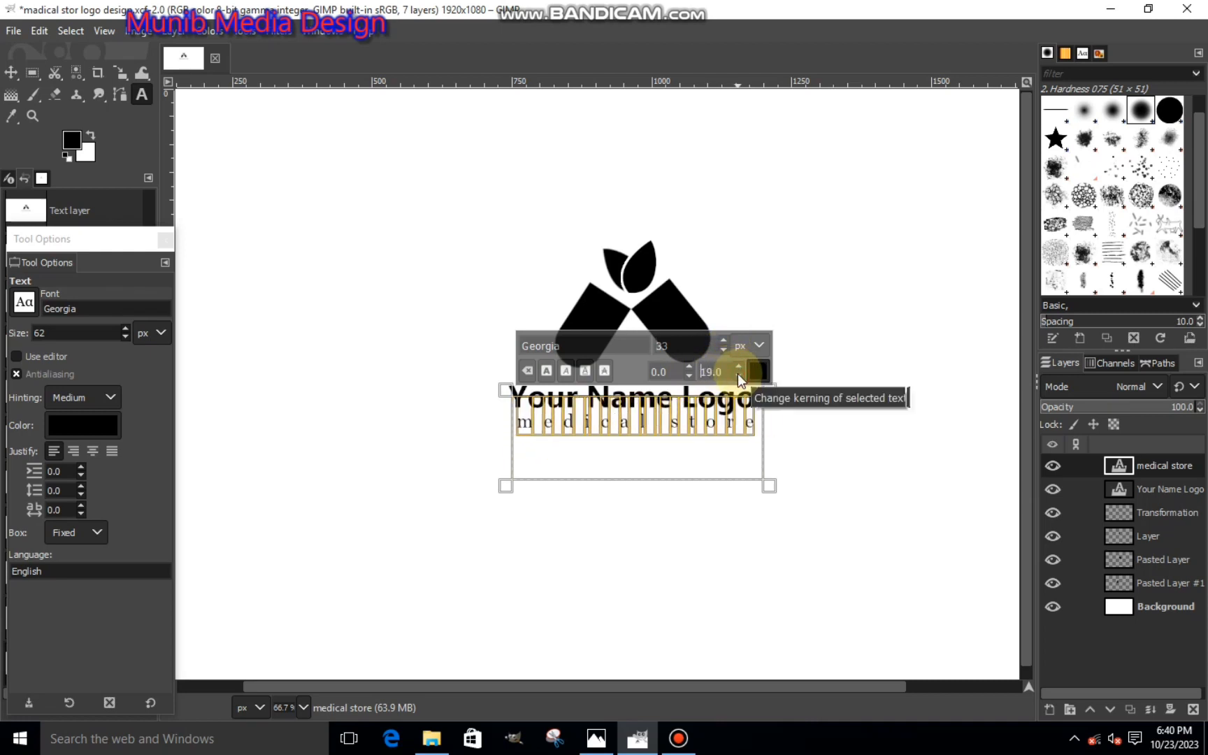
{"action": "left_click", "coordinate": [737, 376]}
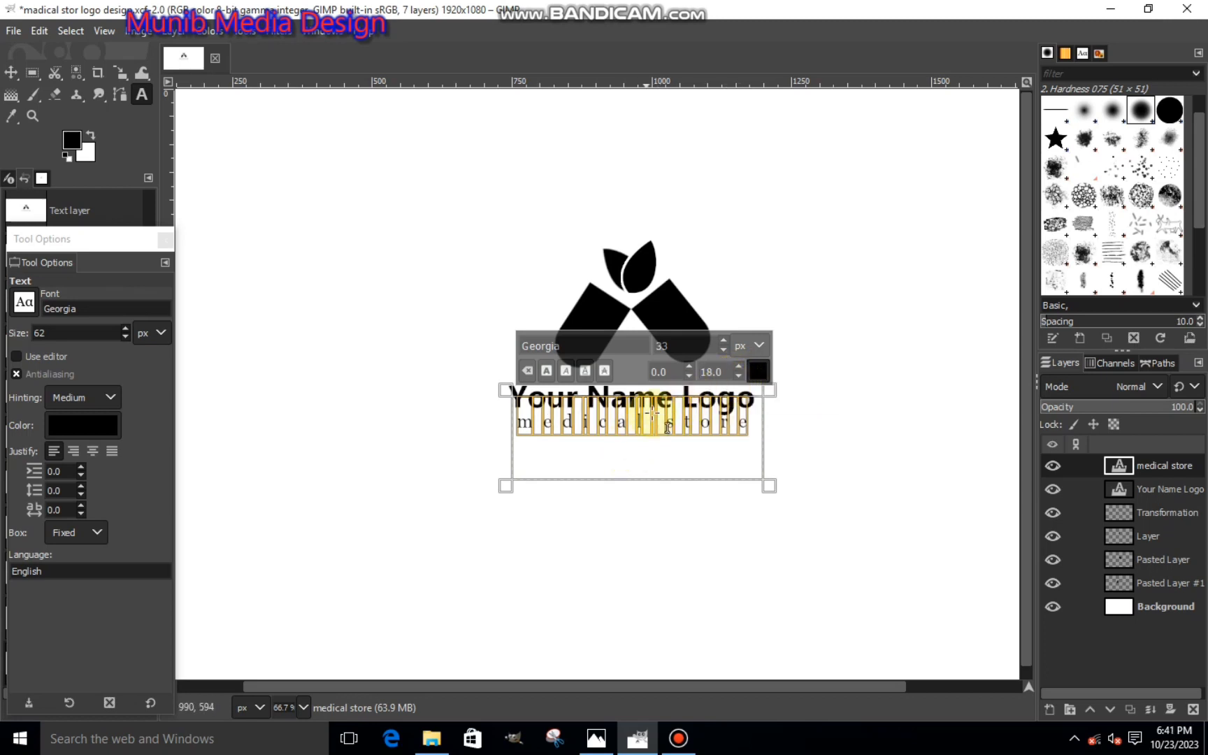
- Make Pasted Layer #1, the left rounded half, the active layer and set the foreground color to bright blue
{"action": "left_click", "coordinate": [10, 73]}
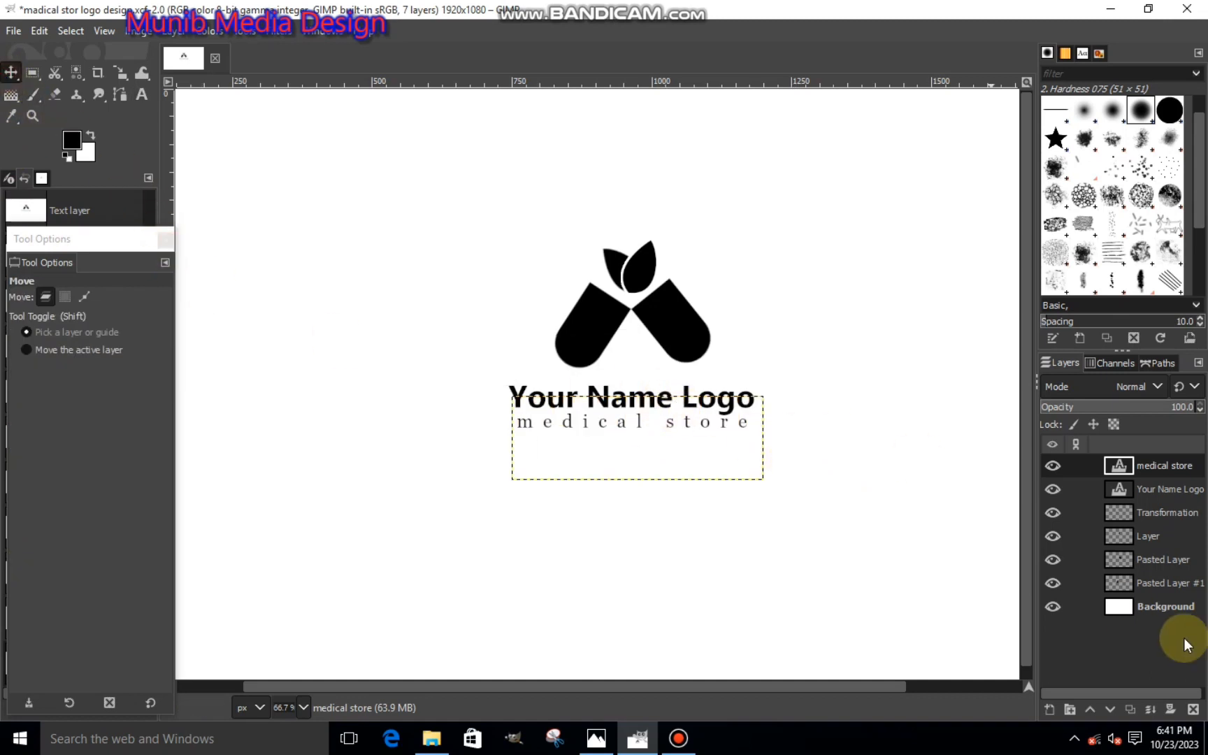
{"action": "left_click", "coordinate": [1148, 583]}
{"action": "left_click", "coordinate": [1051, 585]}
{"action": "left_click", "coordinate": [1052, 584]}
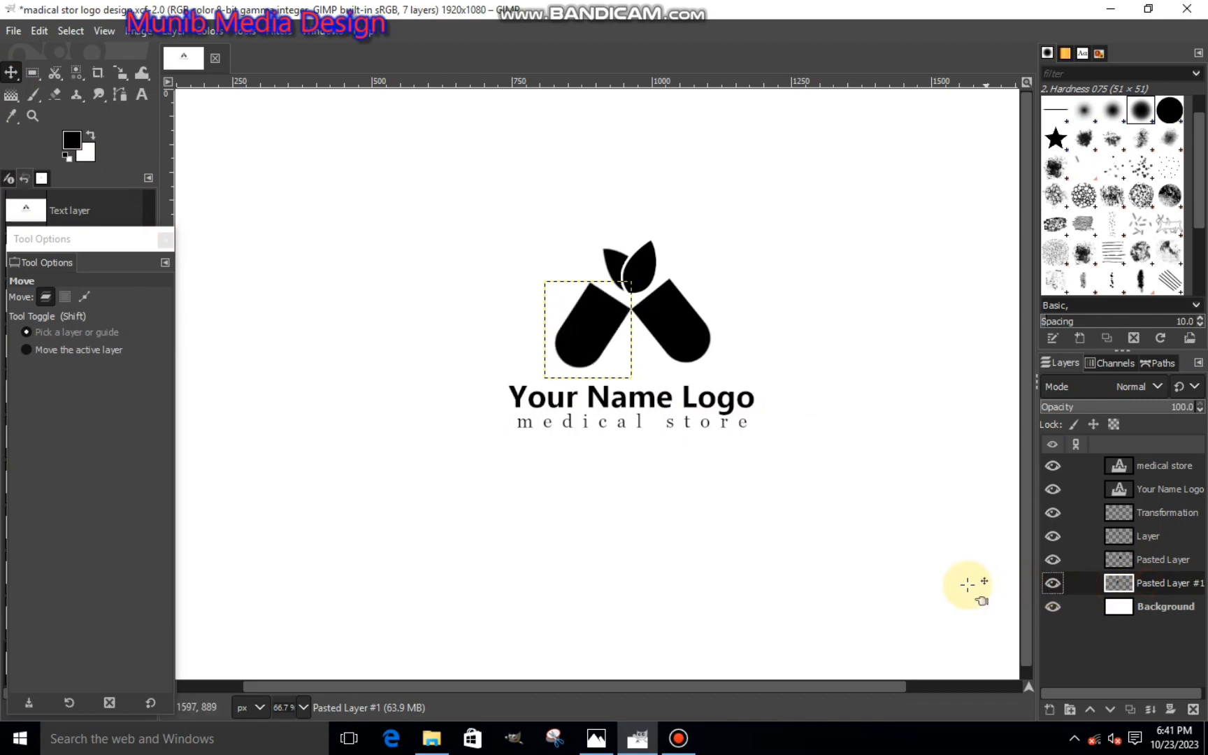
{"action": "left_click", "coordinate": [67, 141]}
{"action": "left_click", "coordinate": [155, 130]}
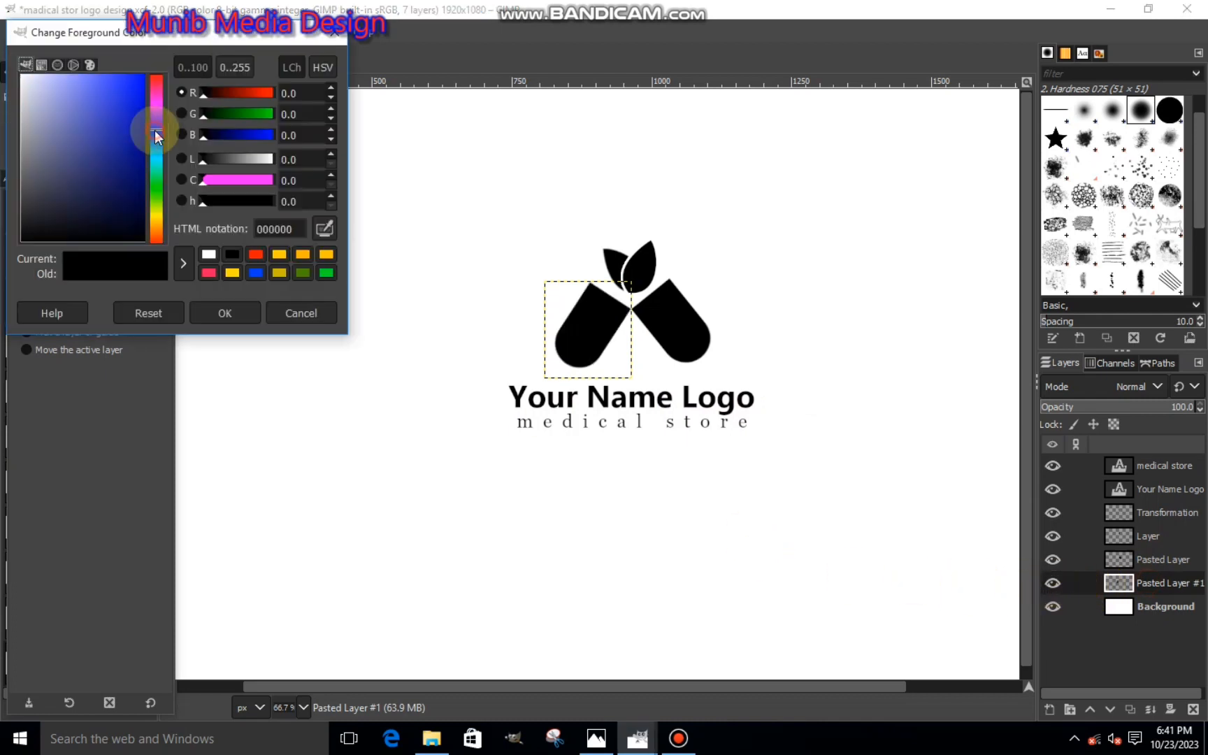
{"action": "left_click_drag", "start_coordinate": [123, 126], "coordinate": [140, 81]}
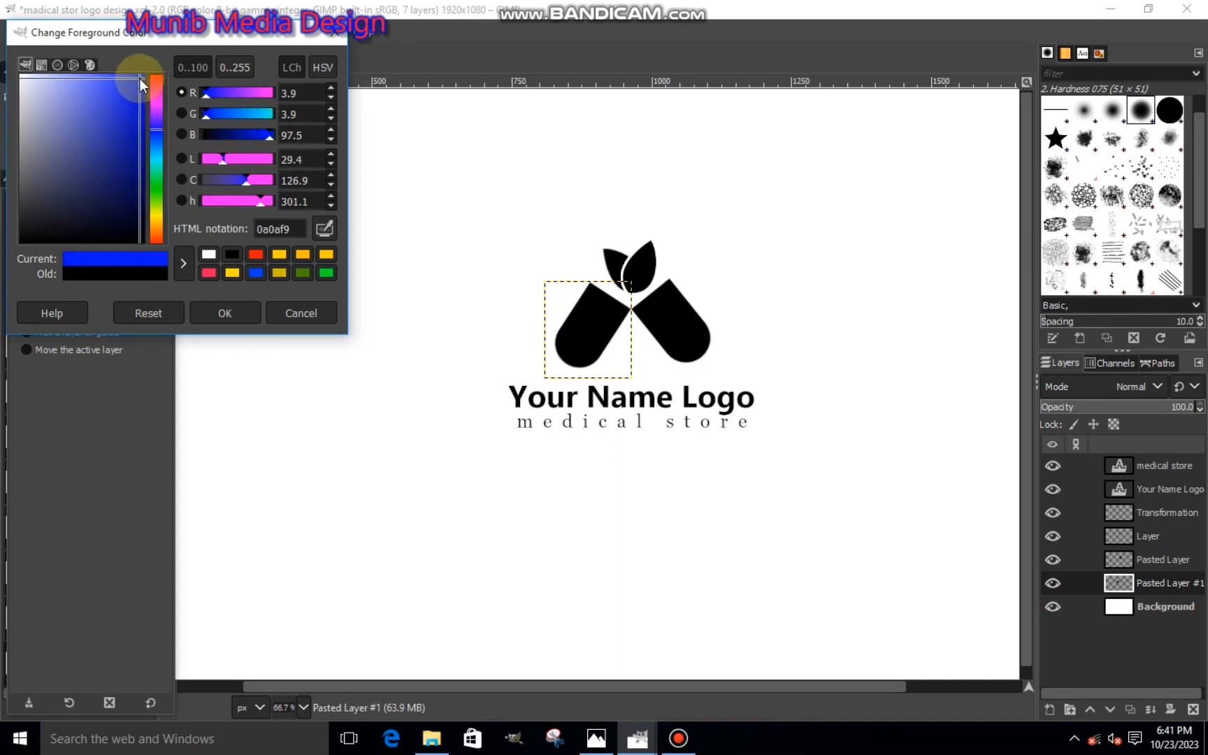
{"action": "left_click", "coordinate": [249, 311]}
{"action": "right_click", "coordinate": [584, 368]}
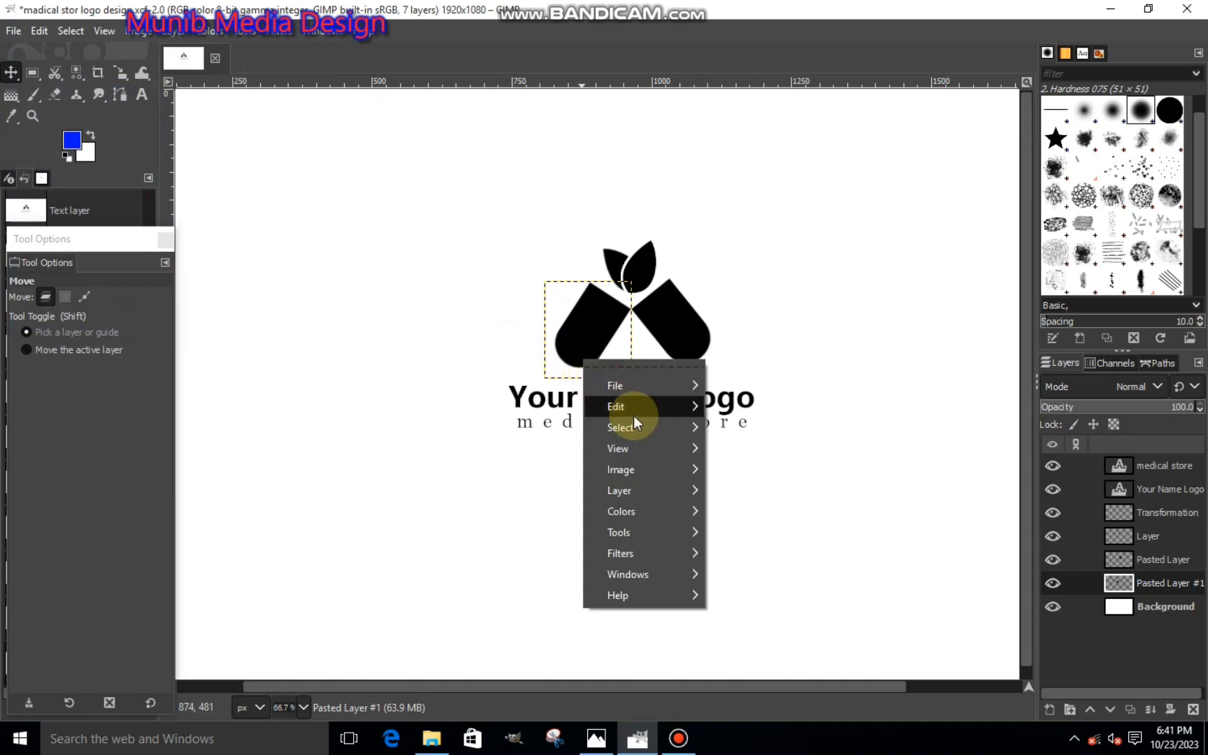
{"action": "mouse_move", "coordinate": [636, 412]}
{"action": "left_click", "coordinate": [723, 479]}
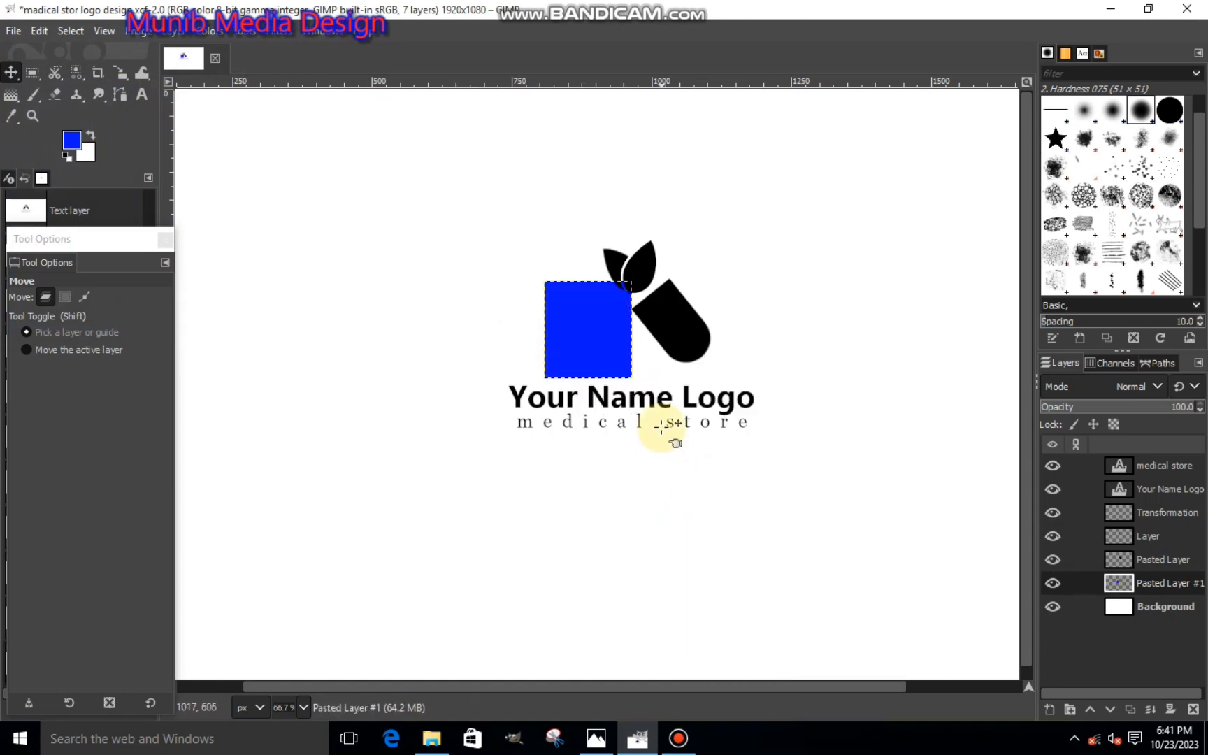
{"action": "key", "text": "ctrl+a"}
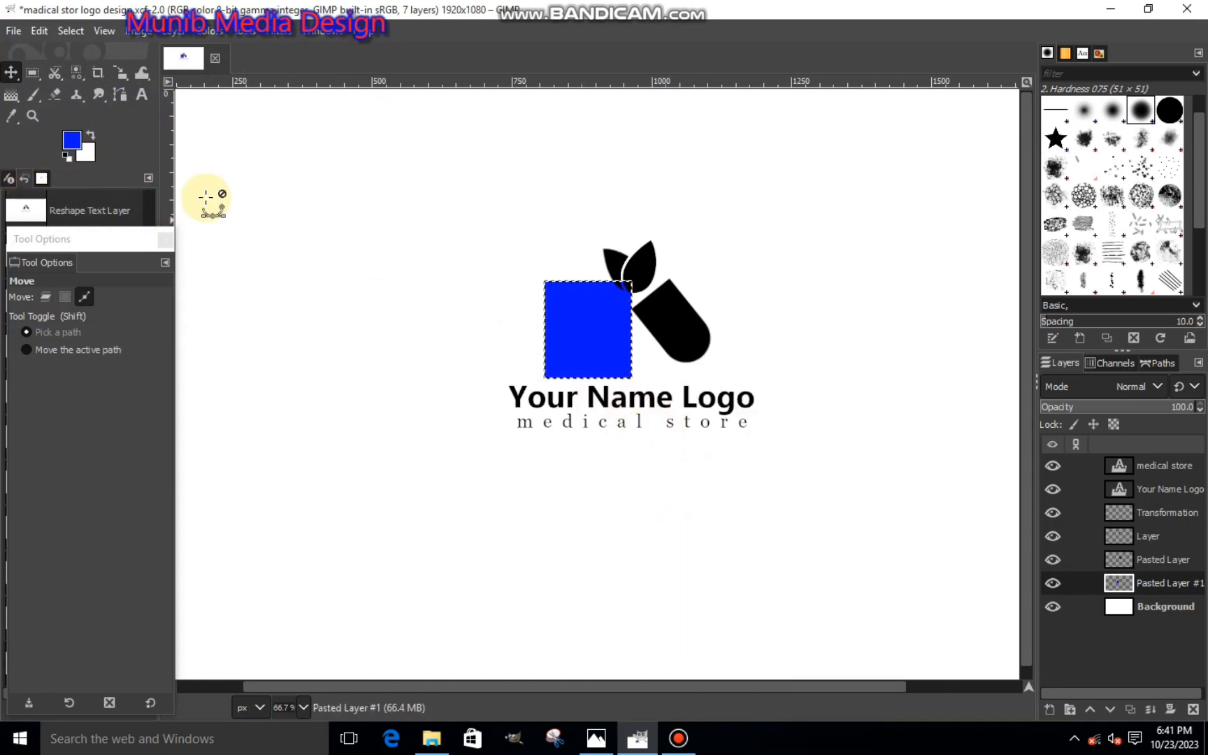
{"action": "key", "text": "ctrl+a"}
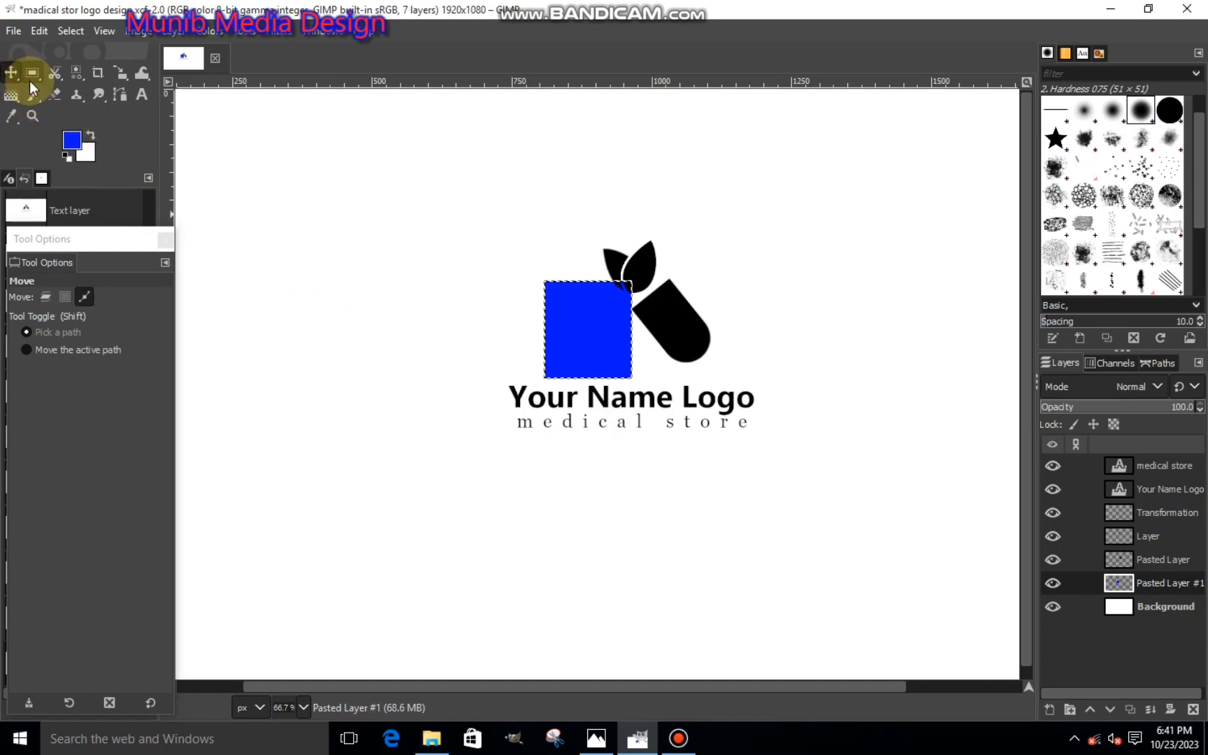
{"action": "key", "text": "ctrl+a"}
{"action": "key", "text": "ctrl+a"}
{"action": "key", "text": "ctrl+a"}
{"action": "key", "text": "ctrl+a"}
{"action": "key", "text": "ctrl+a"}
{"action": "key", "text": "ctrl+a"}
{"action": "key", "text": "ctrl+a"}
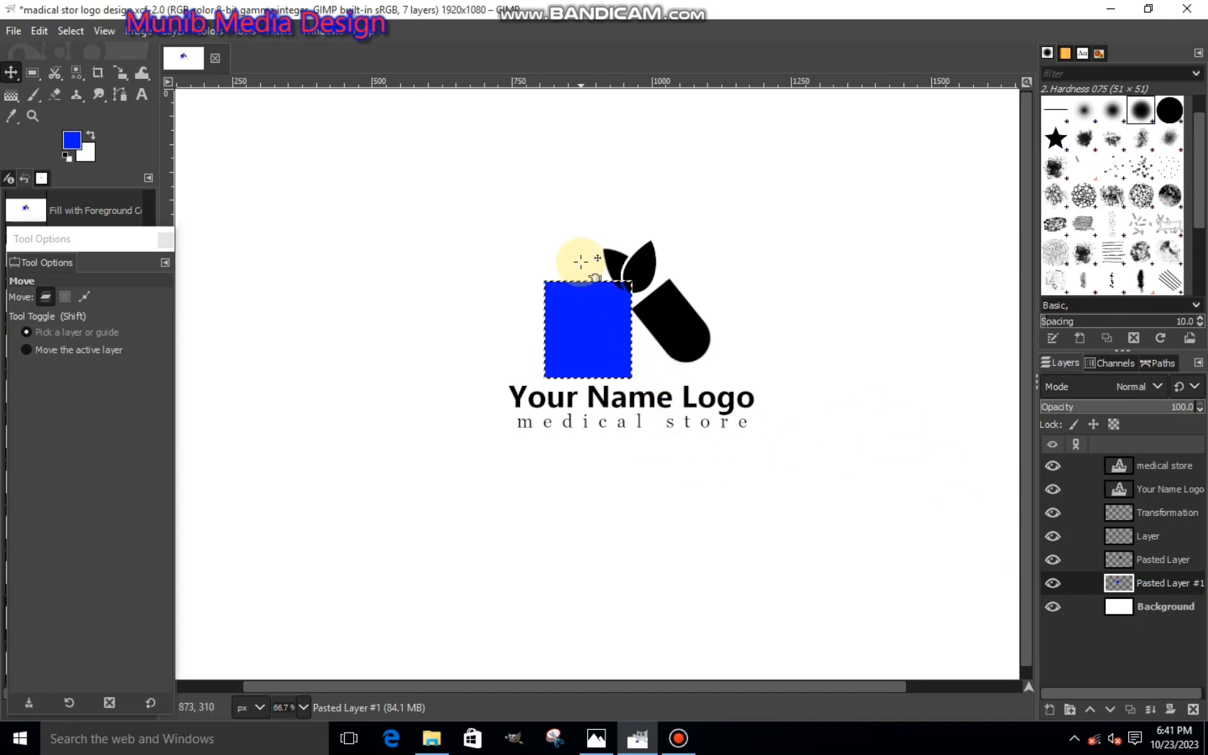
{"action": "key", "text": "ctrl"}
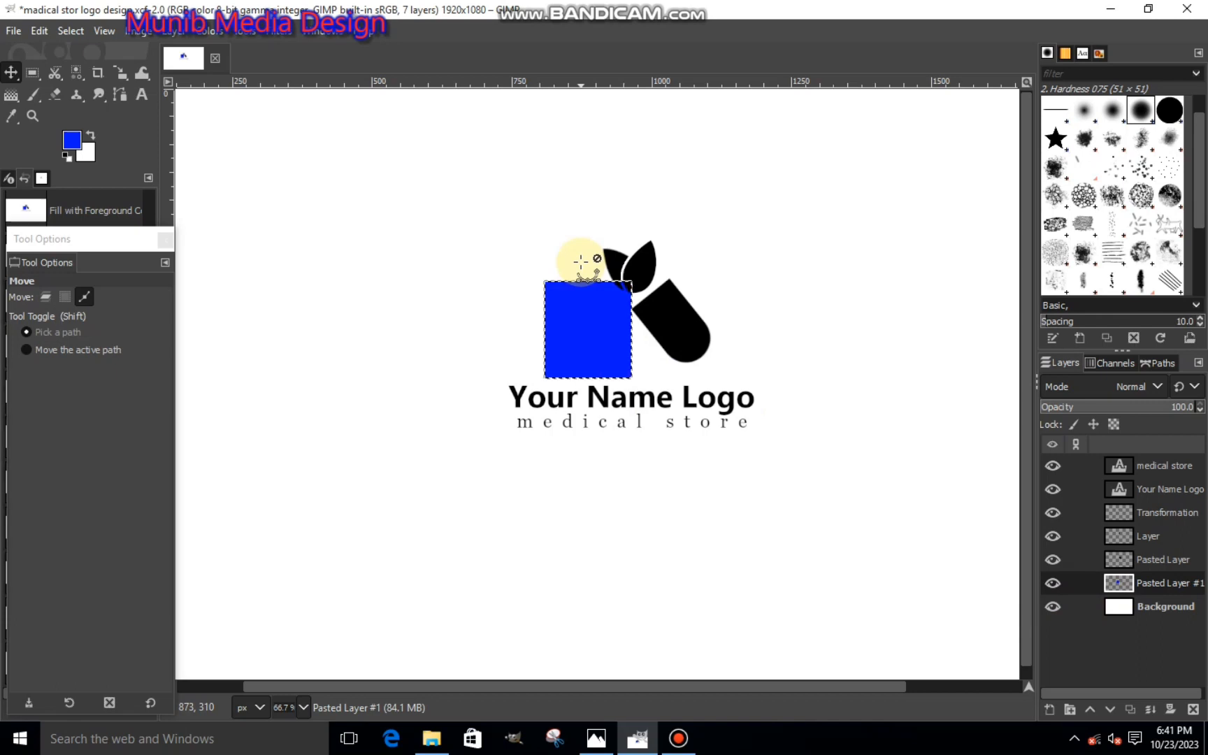
{"action": "key", "text": "ctrl+z"}
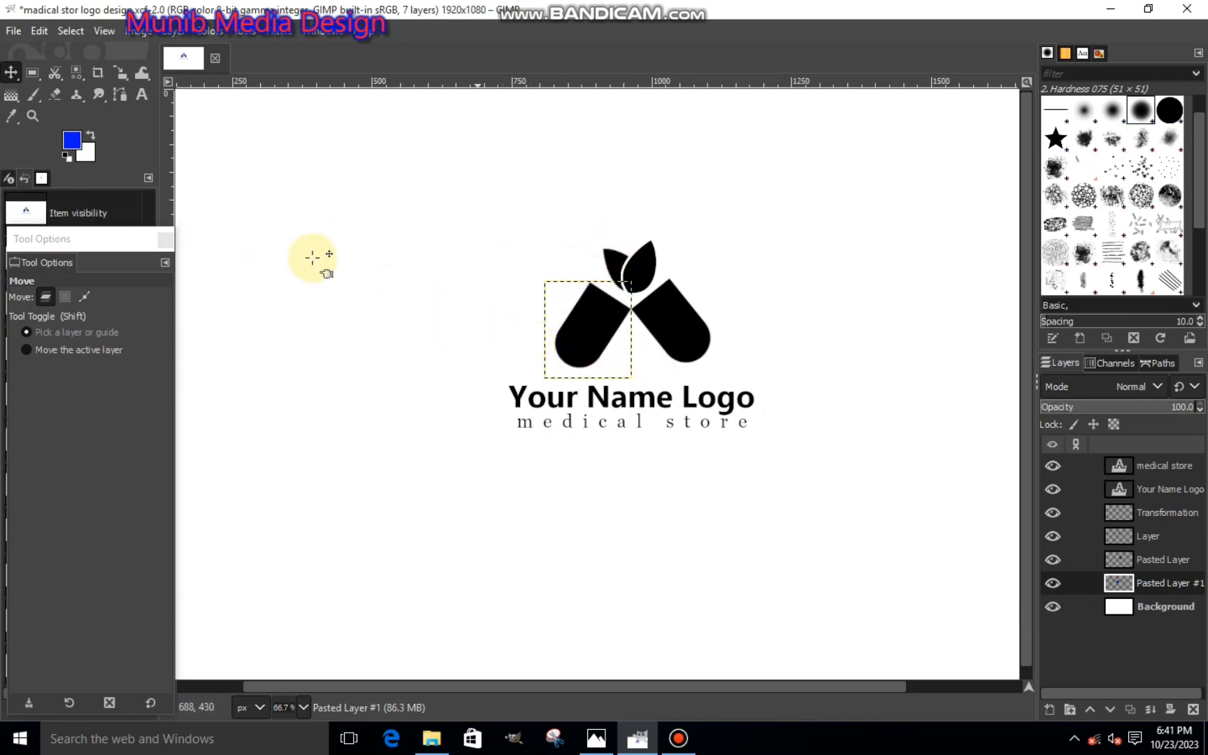
- Select the black left rounded half with Select by Color and fill it with the bright blue foreground color
{"action": "left_click", "coordinate": [76, 72]}
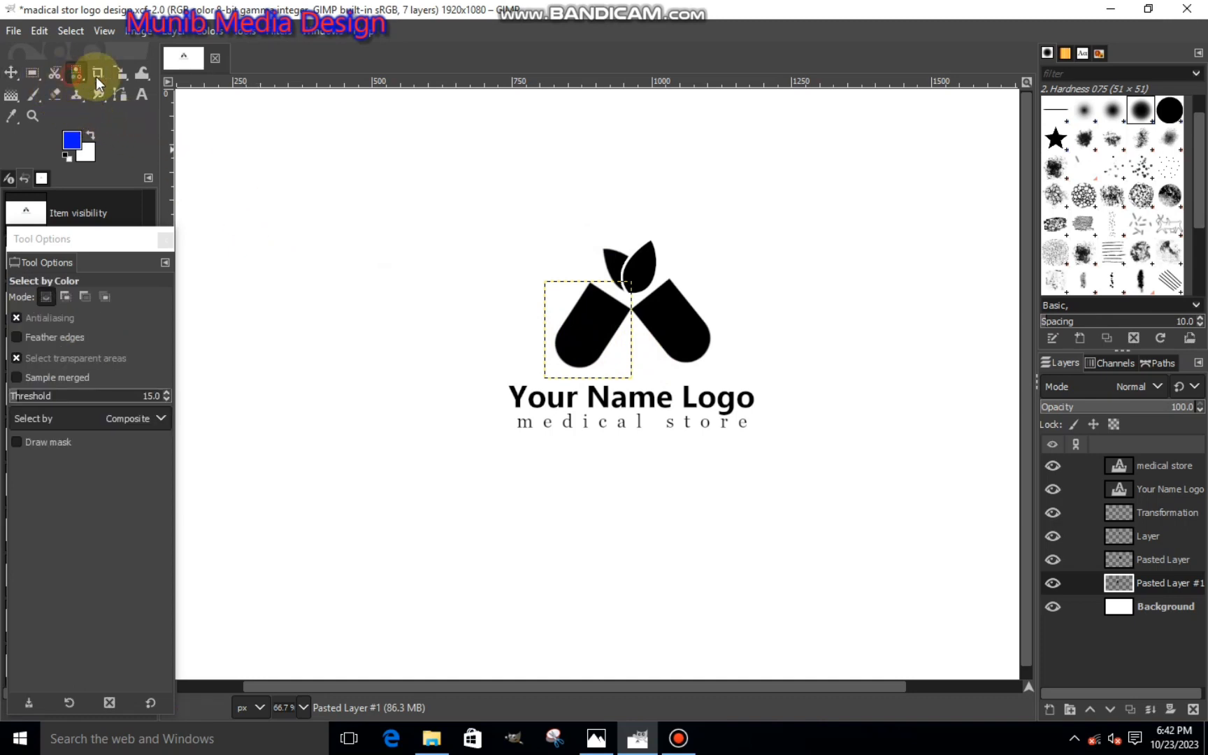
{"action": "left_click", "coordinate": [575, 336]}
{"action": "right_click", "coordinate": [582, 333]}
{"action": "mouse_move", "coordinate": [696, 377]}
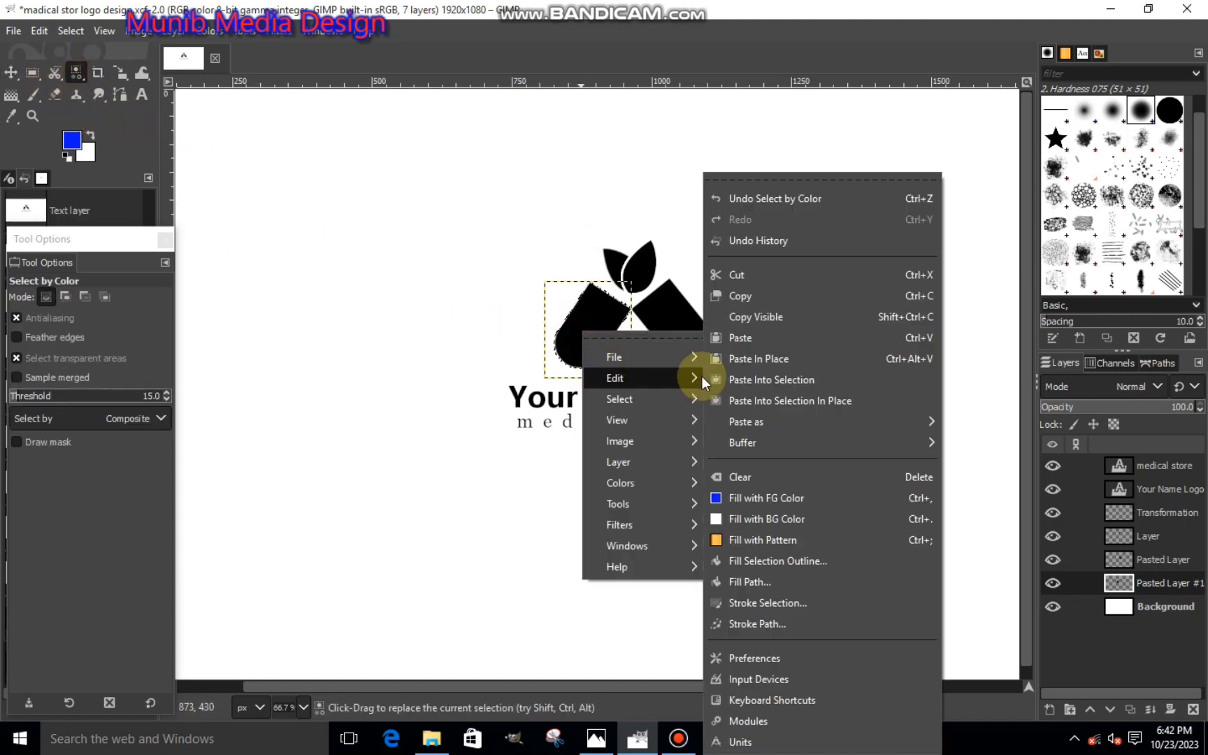
{"action": "left_click", "coordinate": [763, 492]}
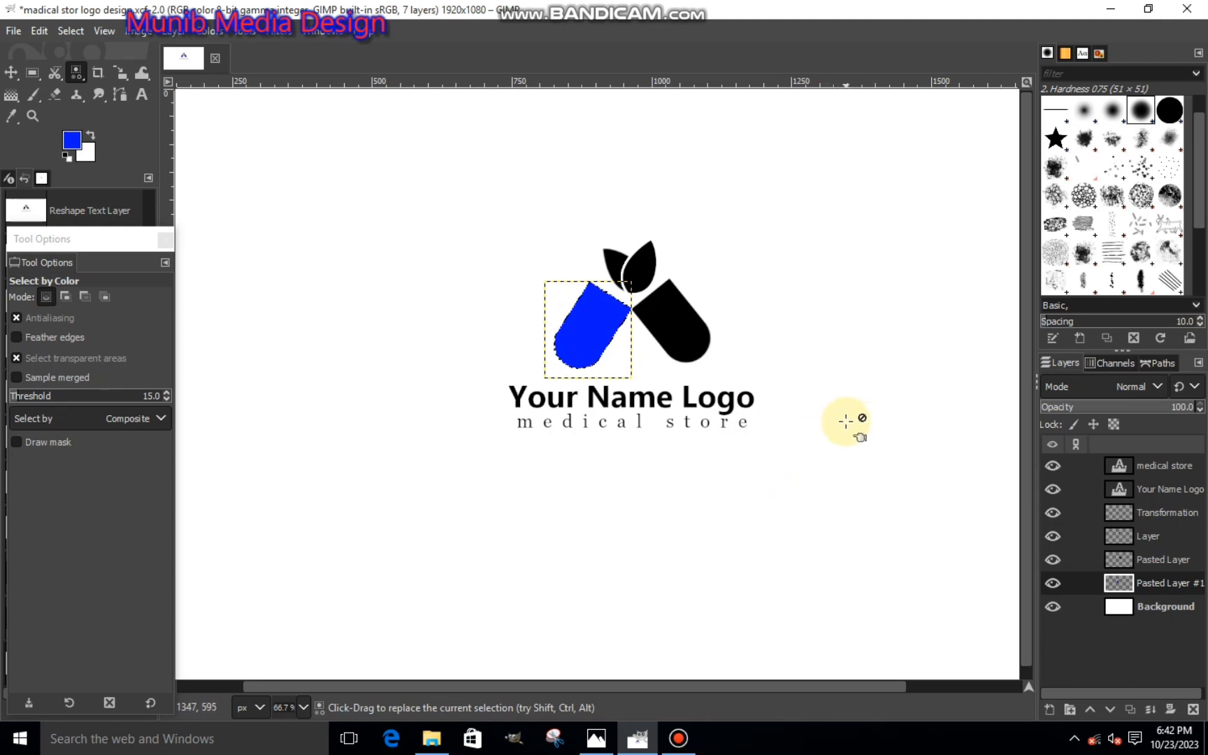
- Select the right rounded half by color on Pasted Layer and fill it with a bright green foreground color
{"action": "left_click", "coordinate": [1135, 560]}
{"action": "left_click", "coordinate": [689, 318]}
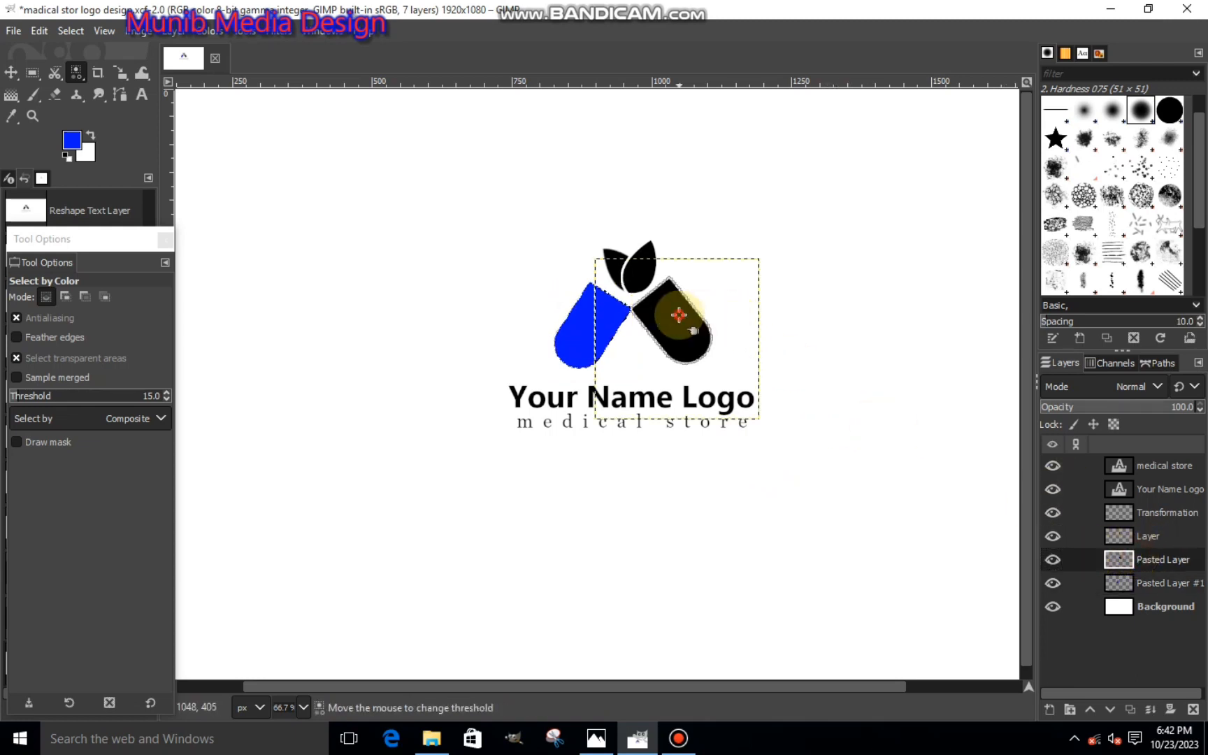
{"action": "left_click", "coordinate": [72, 142]}
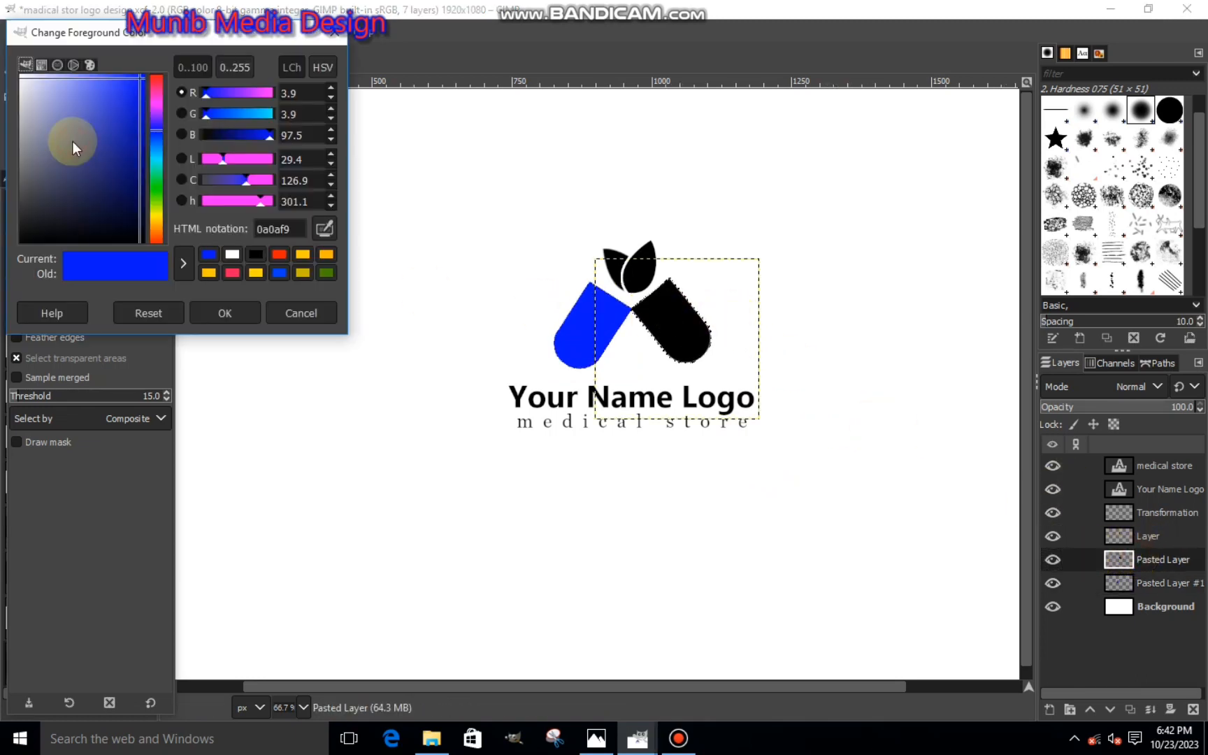
{"action": "left_click", "coordinate": [159, 191]}
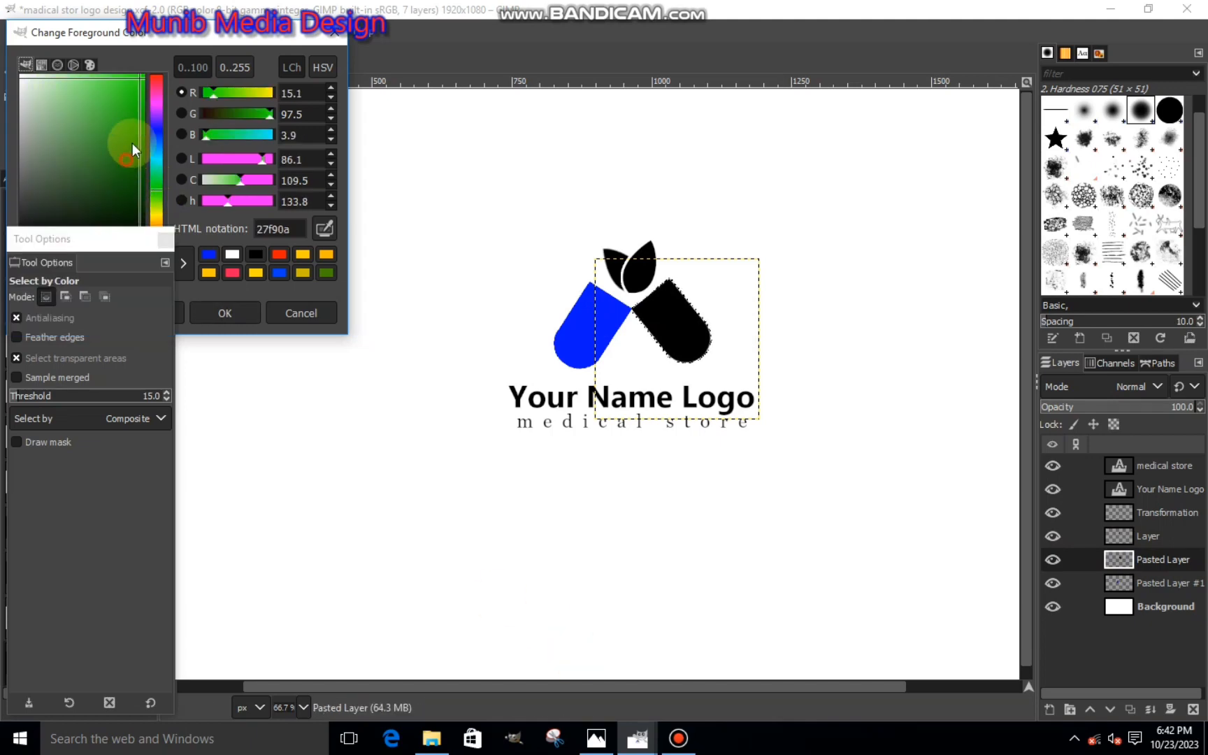
{"action": "left_click_drag", "start_coordinate": [132, 142], "coordinate": [185, 72]}
{"action": "left_click", "coordinate": [231, 301]}
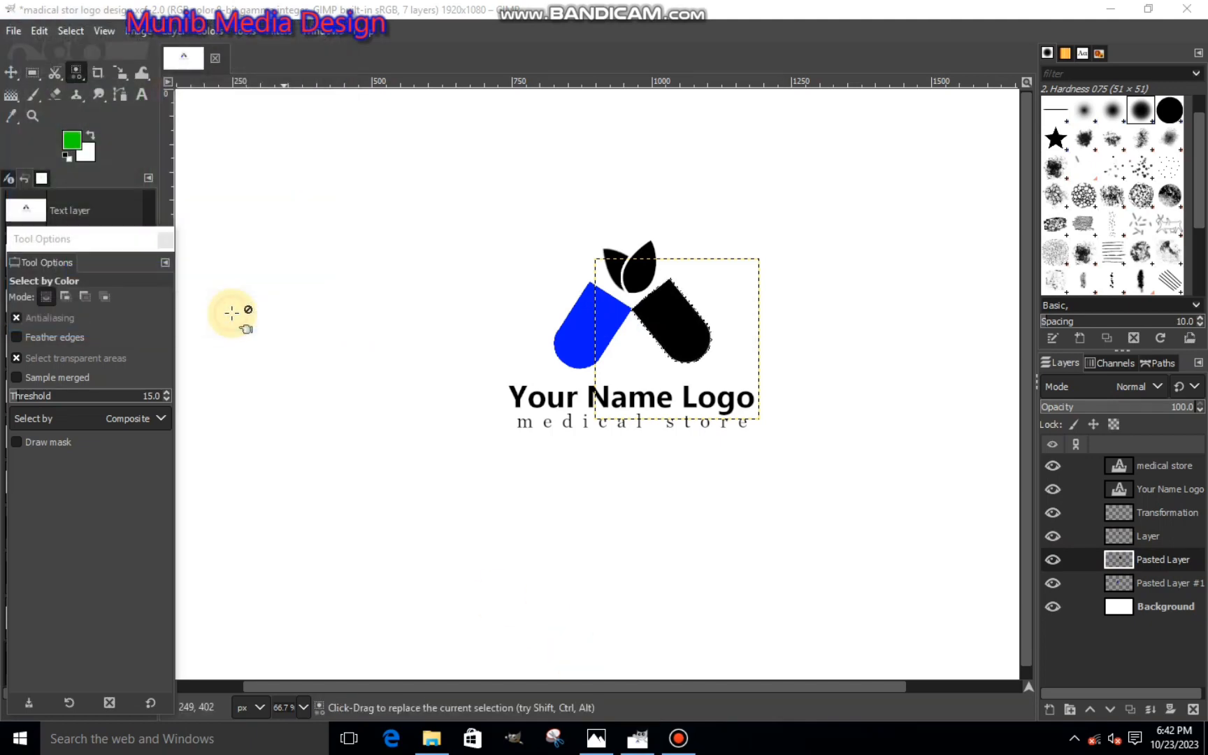
{"action": "right_click", "coordinate": [672, 367]}
{"action": "mouse_move", "coordinate": [703, 414]}
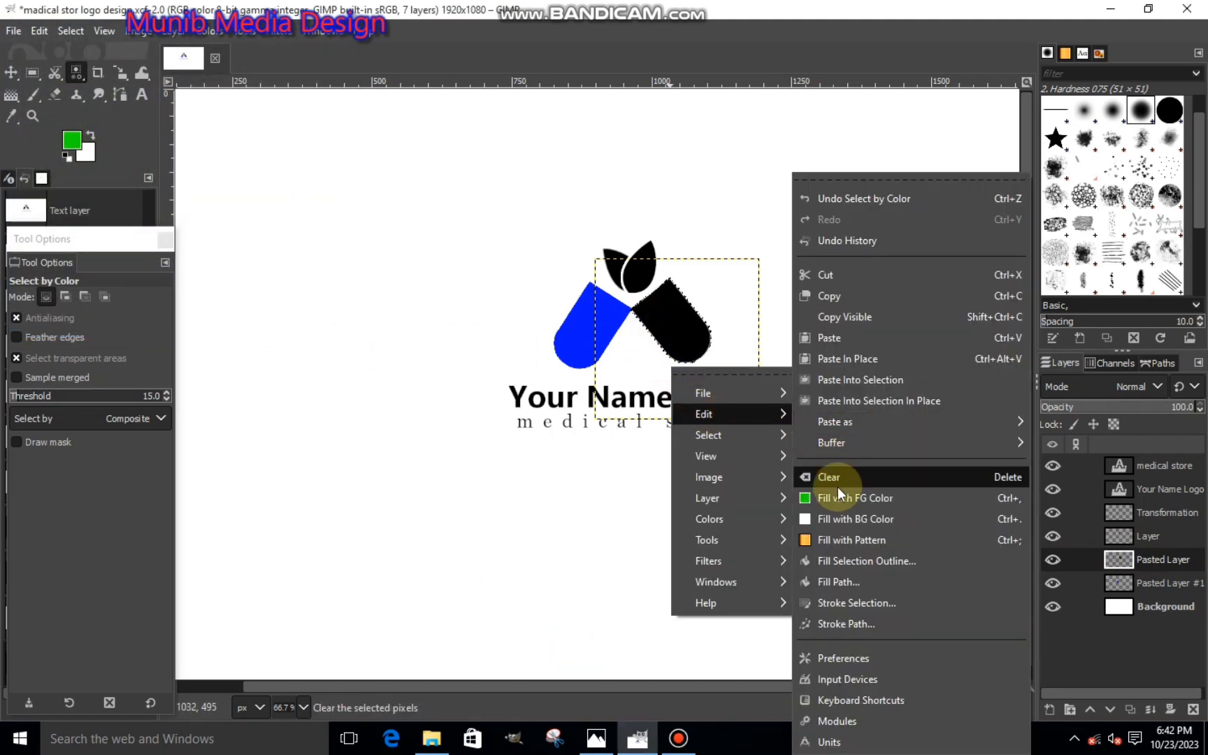
{"action": "left_click", "coordinate": [839, 496]}
- Select the larger right leaf by color on the layer named Layer and fill it with dark green 108500
{"action": "left_click", "coordinate": [1128, 533]}
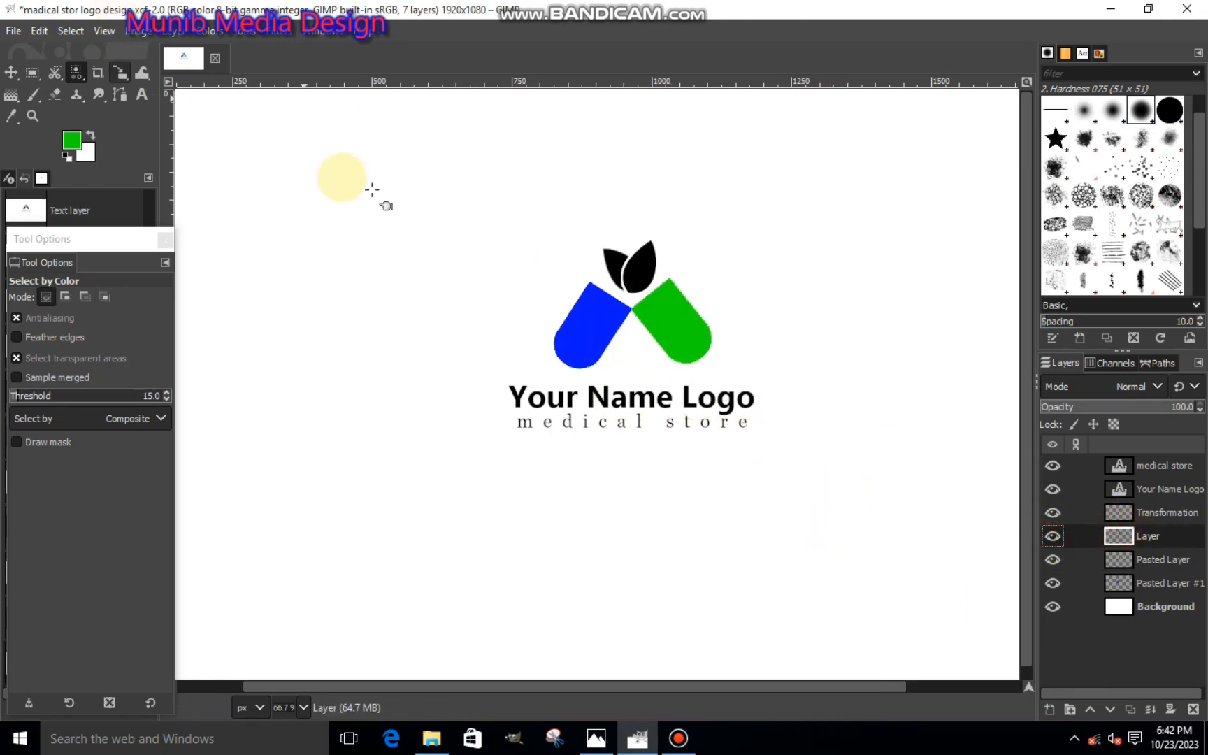
{"action": "left_click", "coordinate": [638, 247]}
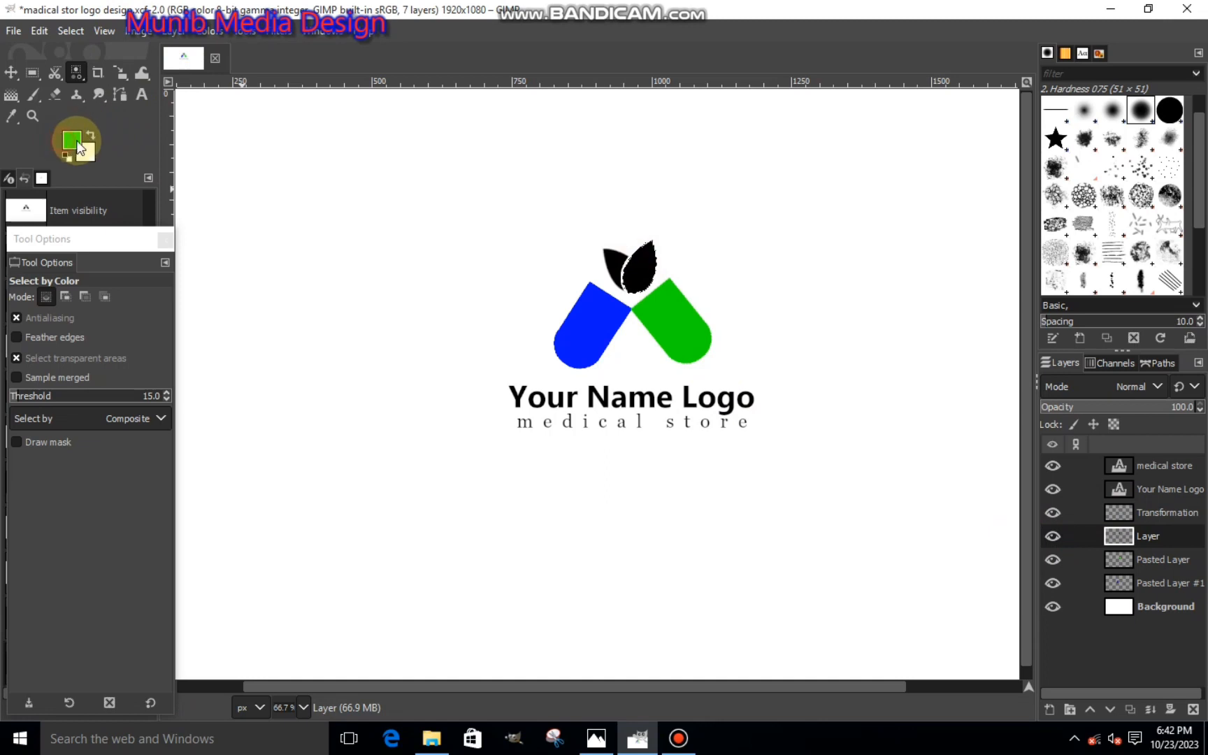
{"action": "left_click", "coordinate": [79, 147]}
{"action": "left_click", "coordinate": [142, 154]}
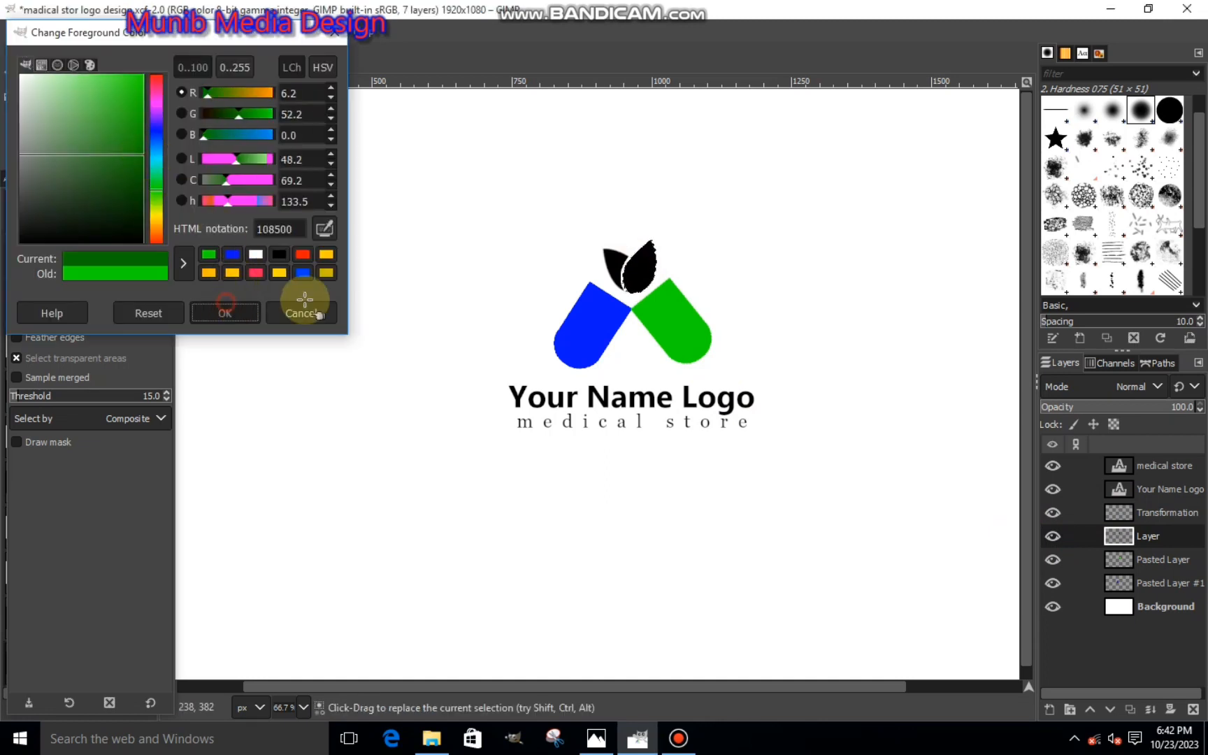
{"action": "right_click", "coordinate": [482, 314]}
{"action": "mouse_move", "coordinate": [551, 340]}
{"action": "left_click", "coordinate": [640, 495]}
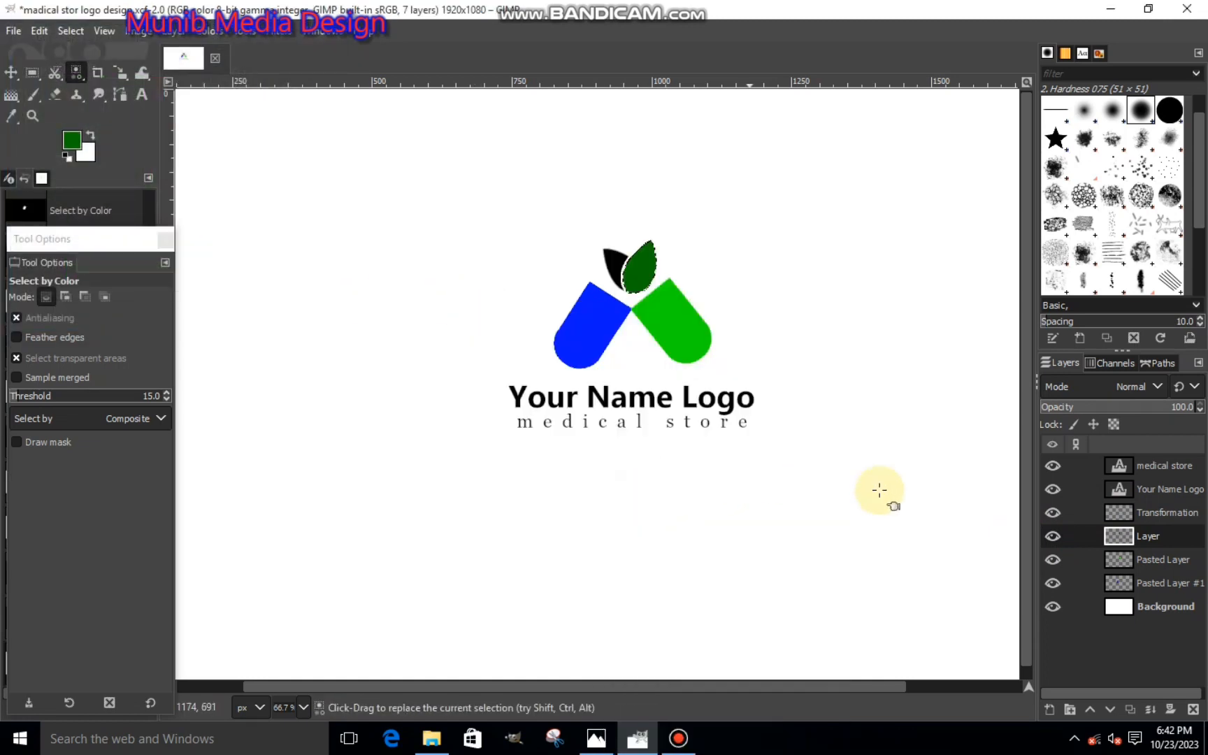
- Select the left leaf by color on the Transformation layer and fill it with muted green 52914a
{"action": "left_click", "coordinate": [1112, 517]}
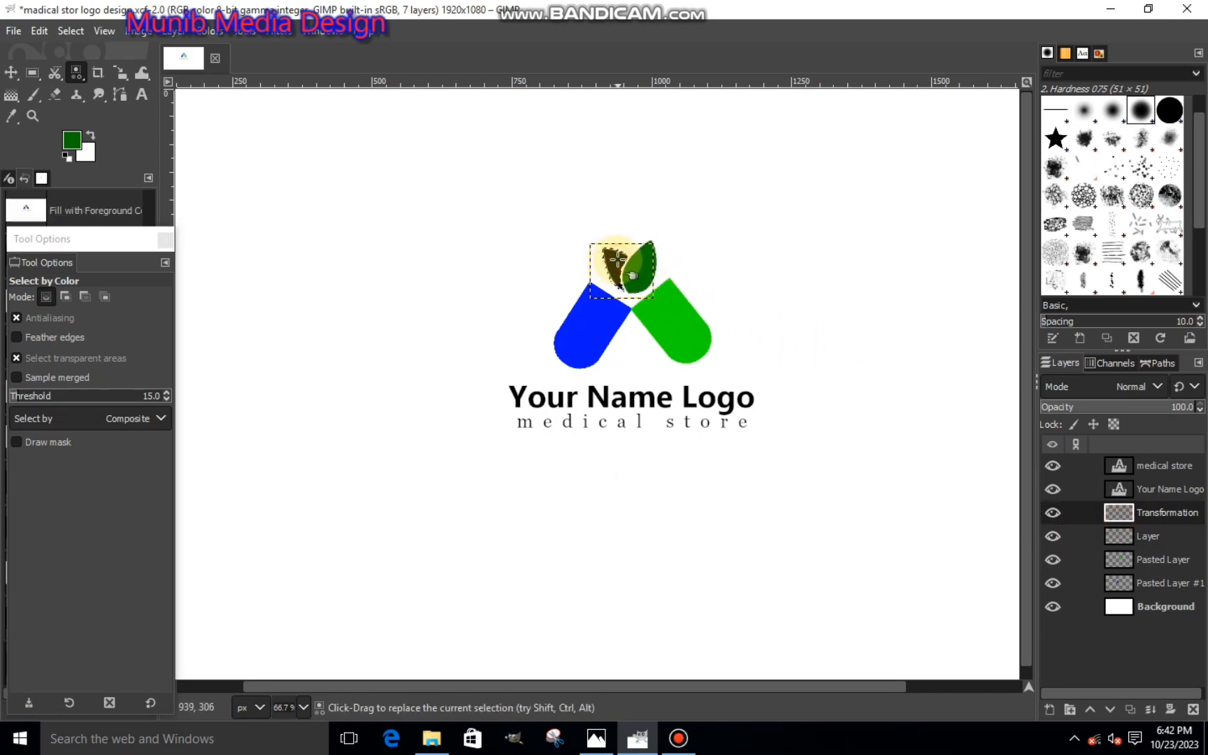
{"action": "left_click", "coordinate": [71, 140]}
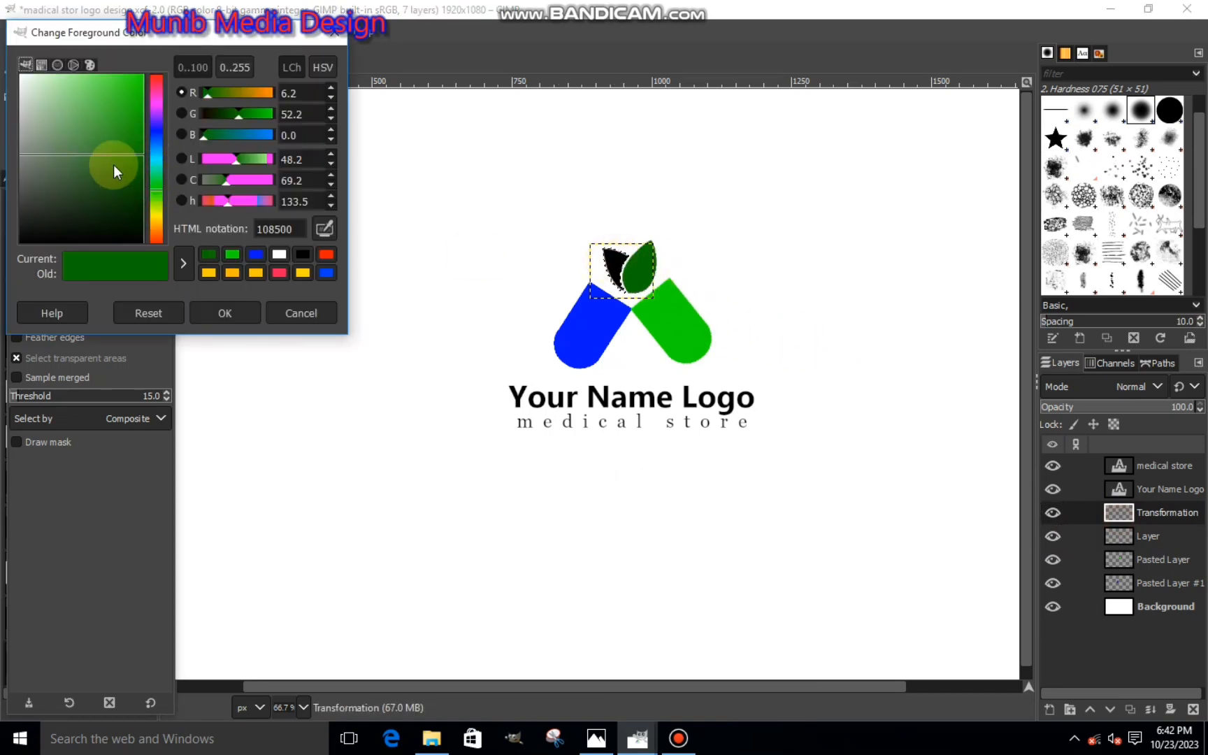
{"action": "left_click_drag", "start_coordinate": [113, 164], "coordinate": [80, 148]}
{"action": "left_click", "coordinate": [225, 313]}
{"action": "right_click", "coordinate": [488, 258]}
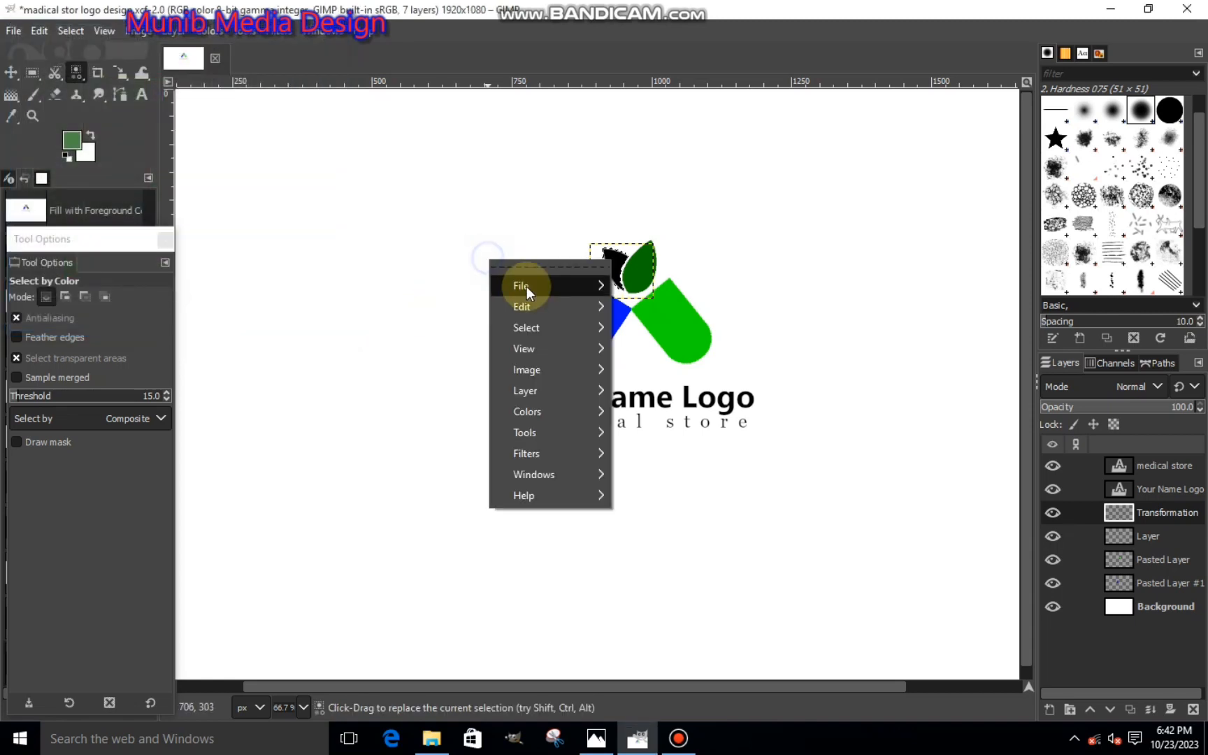
{"action": "mouse_move", "coordinate": [528, 304]}
{"action": "left_click", "coordinate": [650, 495]}
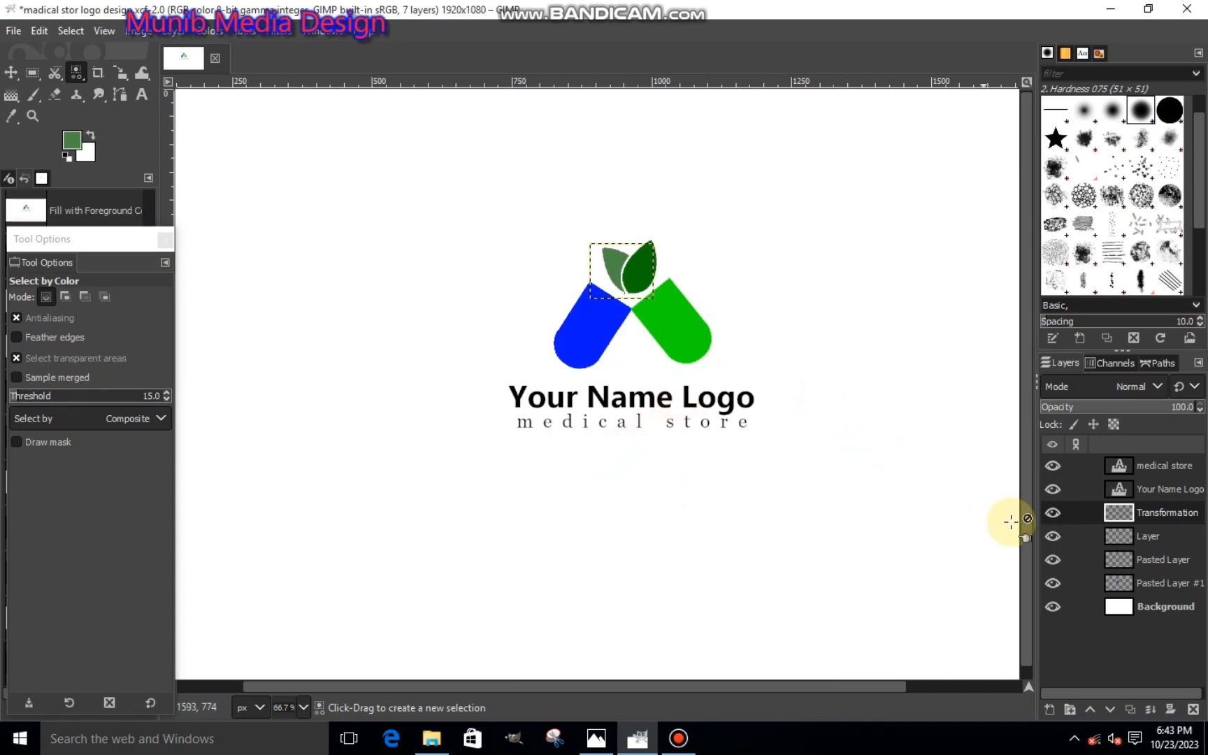
- On Pasted Layer #1, outline a narrow slanted strip inside the blue half with Free Select, parallel to its outer long edge
{"action": "left_click", "coordinate": [1139, 579]}
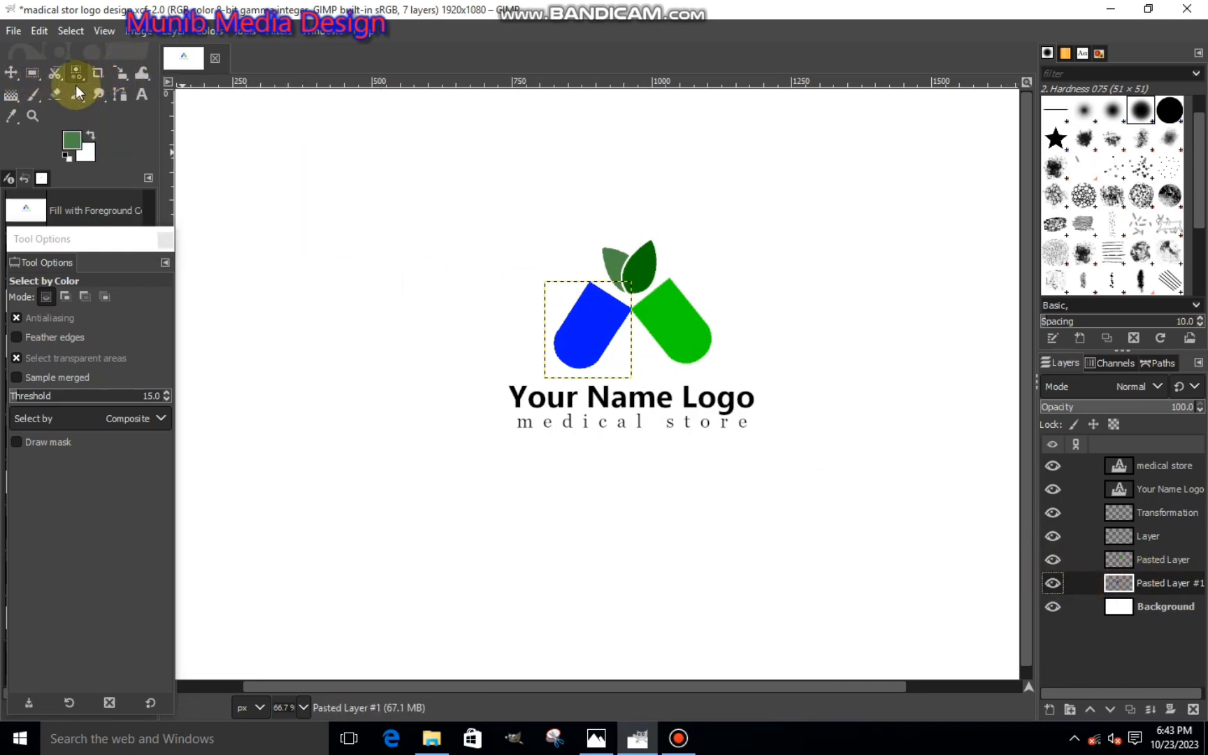
{"action": "left_click_drag", "start_coordinate": [54, 72], "coordinate": [93, 75]}
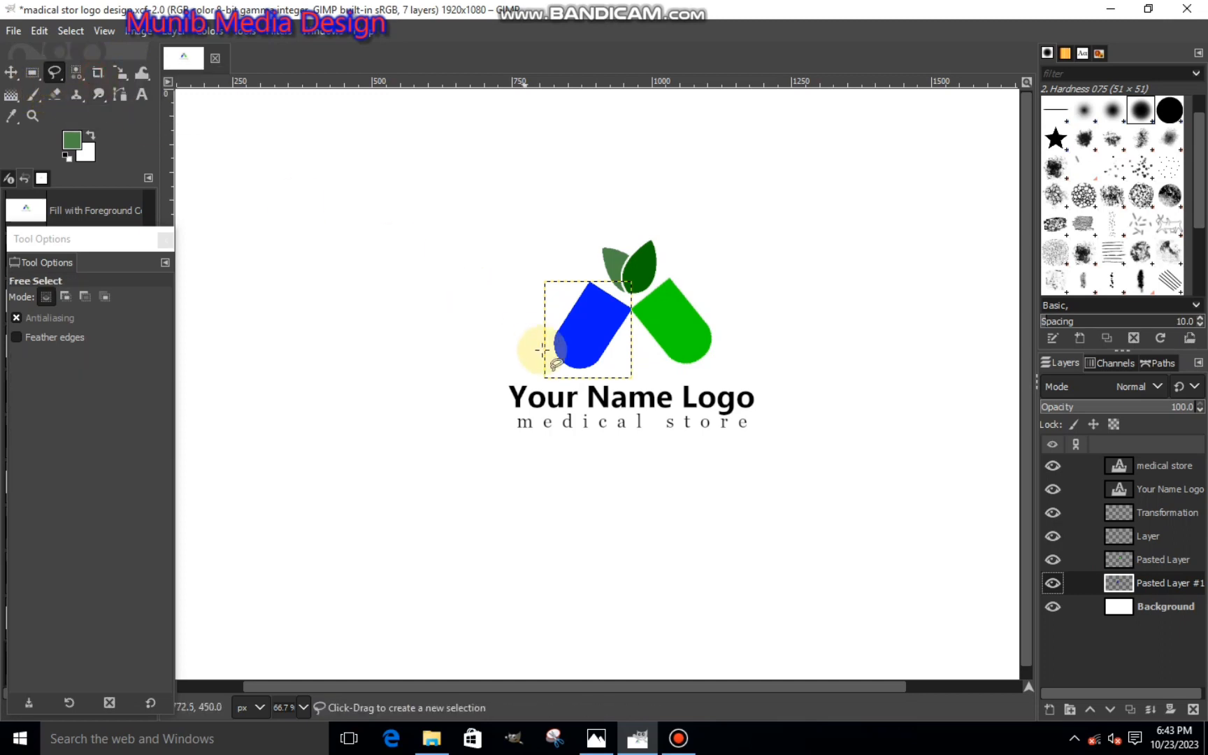
{"action": "key", "text": "1"}
{"action": "scroll", "coordinate": [611, 297], "scroll_direction": "up", "scroll_amount": 1, "text": "ctrl"}
{"action": "left_click", "coordinate": [585, 230]}
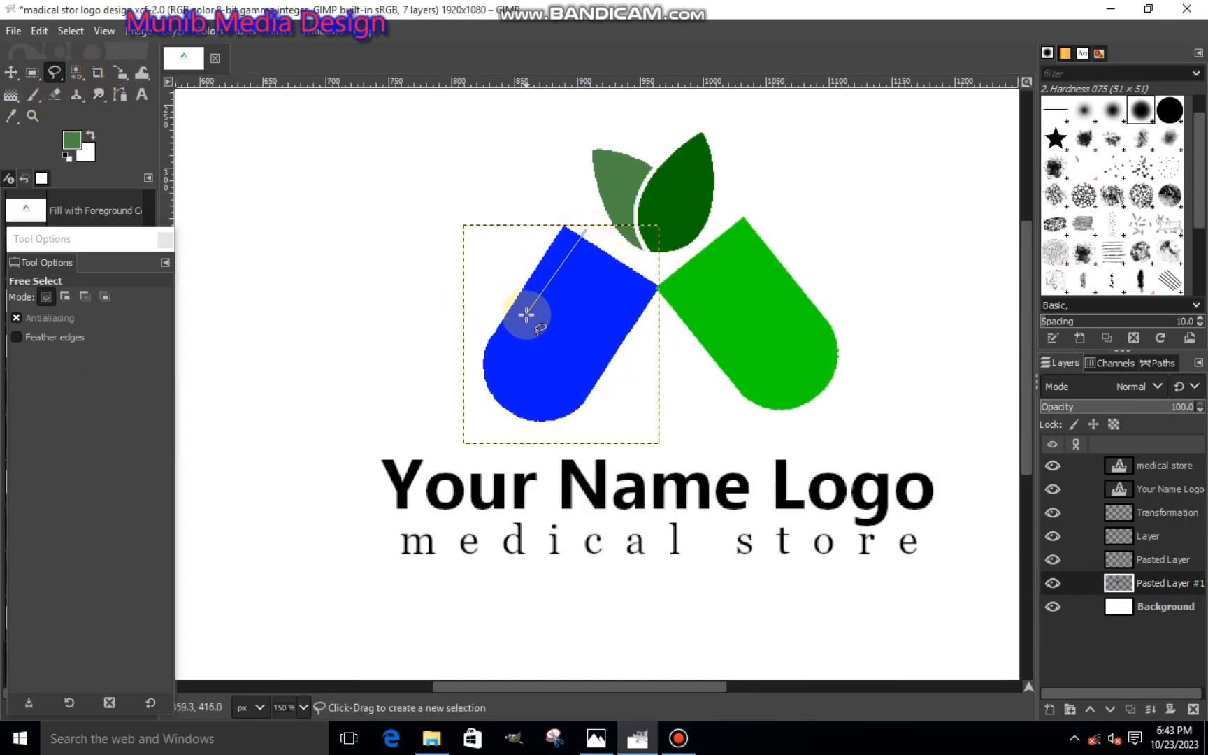
{"action": "left_click", "coordinate": [521, 328]}
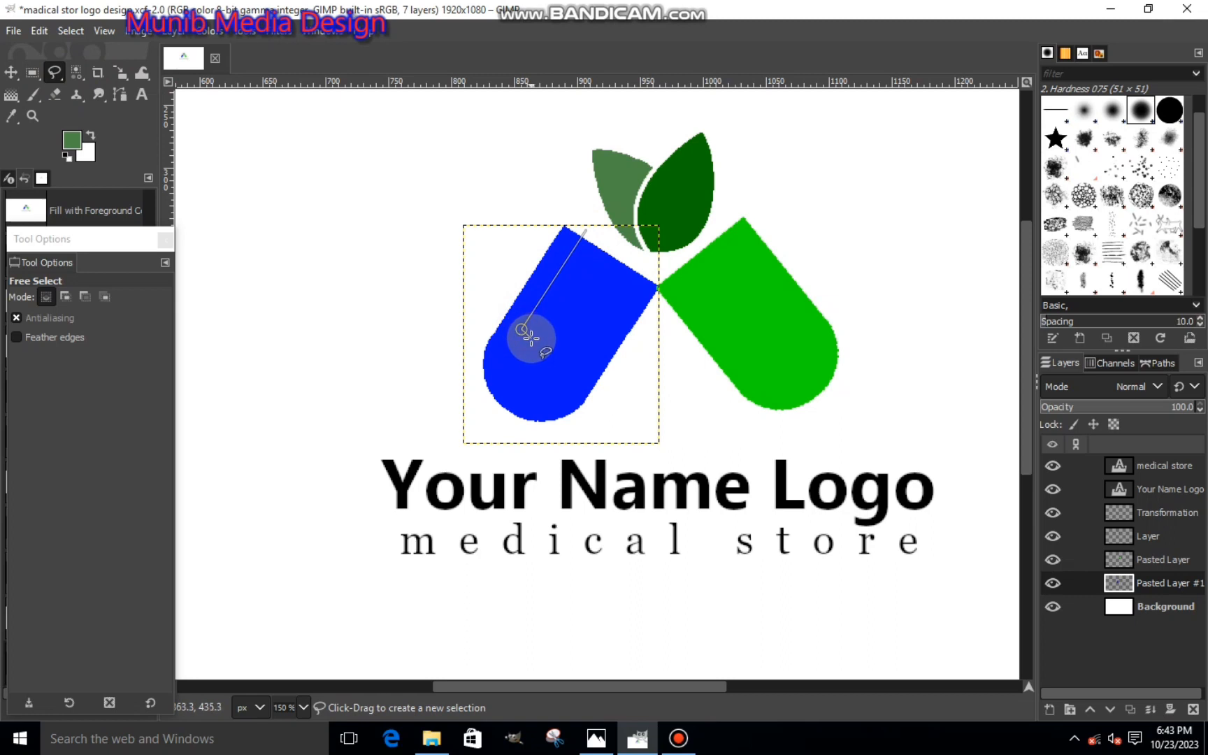
{"action": "left_click", "coordinate": [531, 338]}
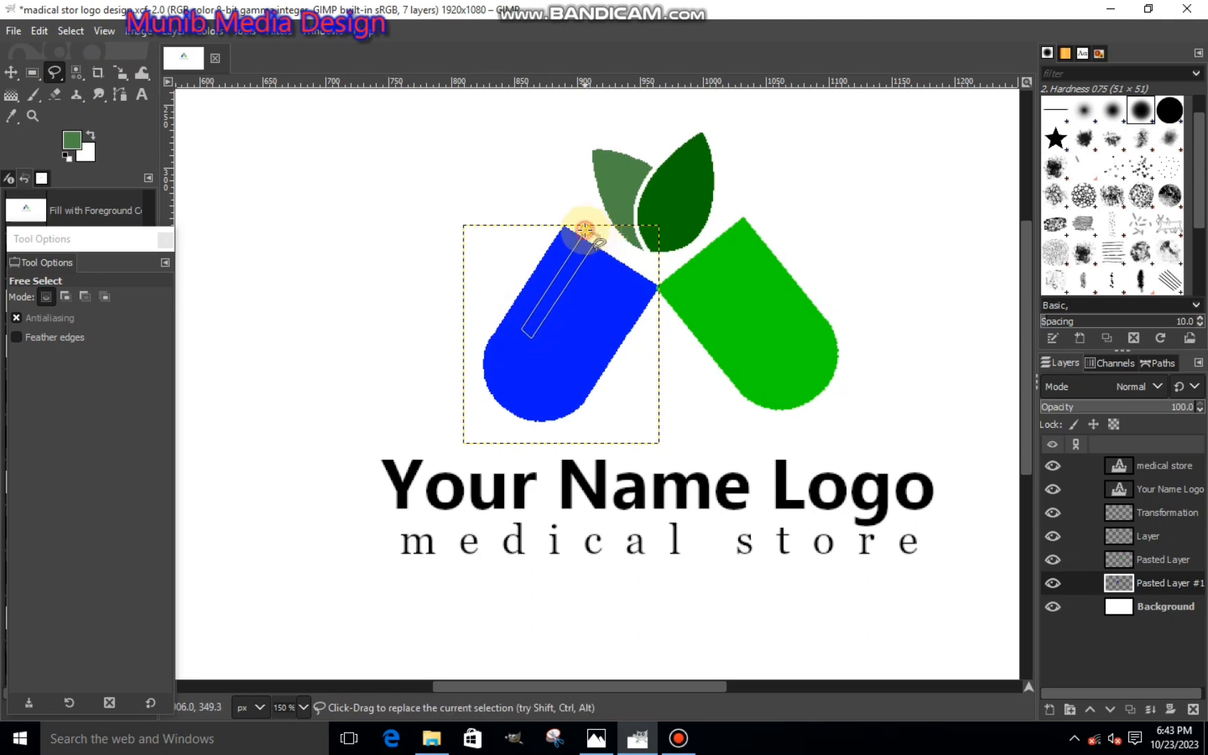
{"action": "left_click", "coordinate": [584, 229]}
{"action": "left_click", "coordinate": [1053, 583]}
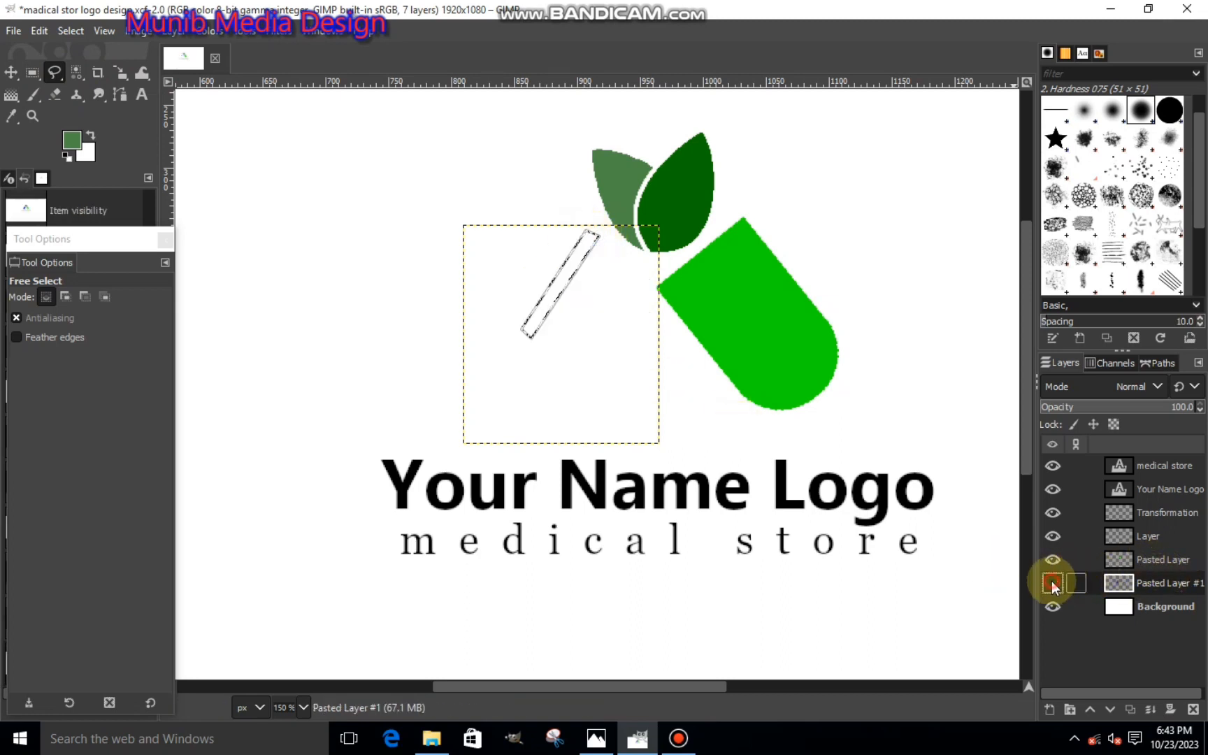
{"action": "left_click", "coordinate": [1053, 582]}
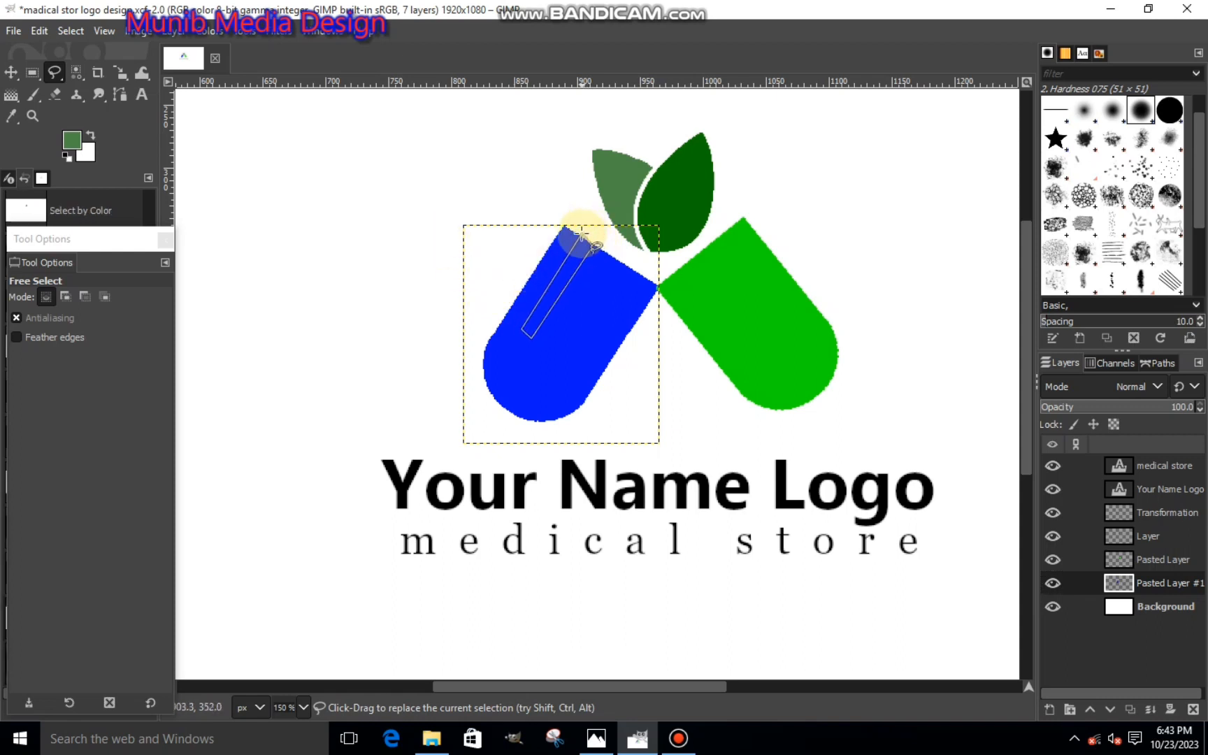
{"action": "left_click", "coordinate": [580, 234]}
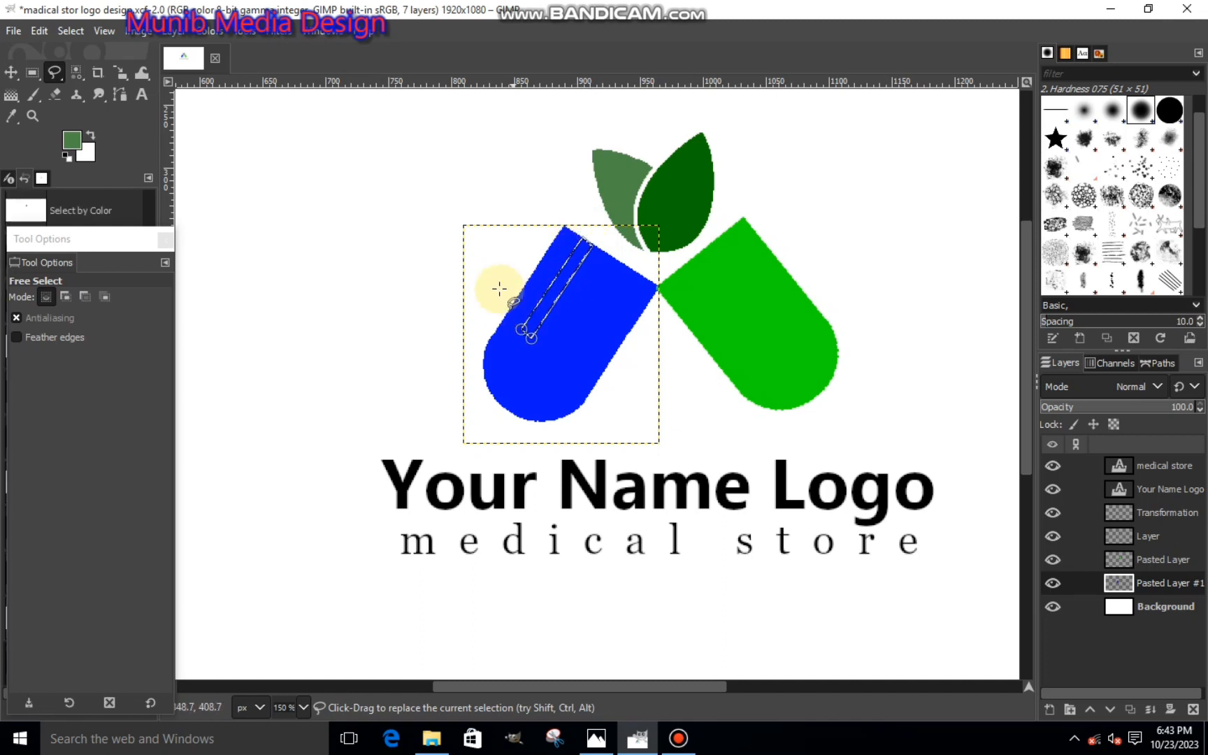
- Set the foreground color to light blue 0098ff and fill the selected strip on the blue half with it
{"action": "left_click", "coordinate": [75, 144]}
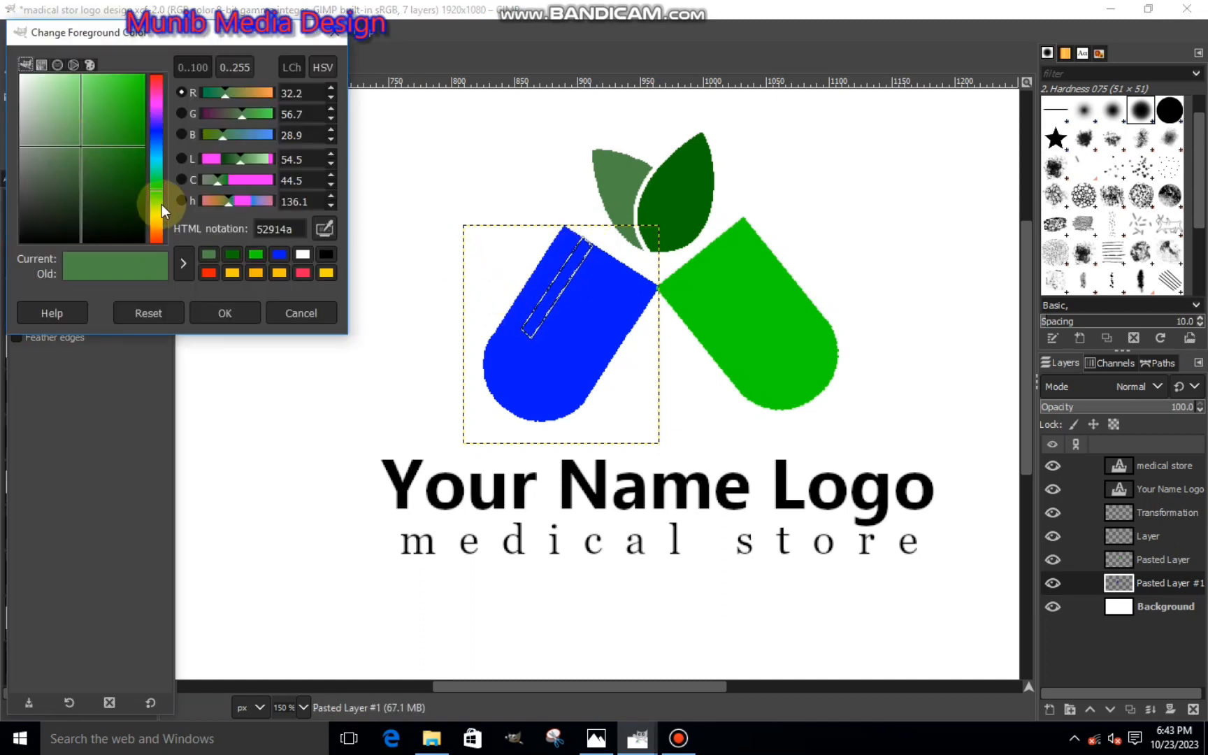
{"action": "left_click", "coordinate": [159, 148]}
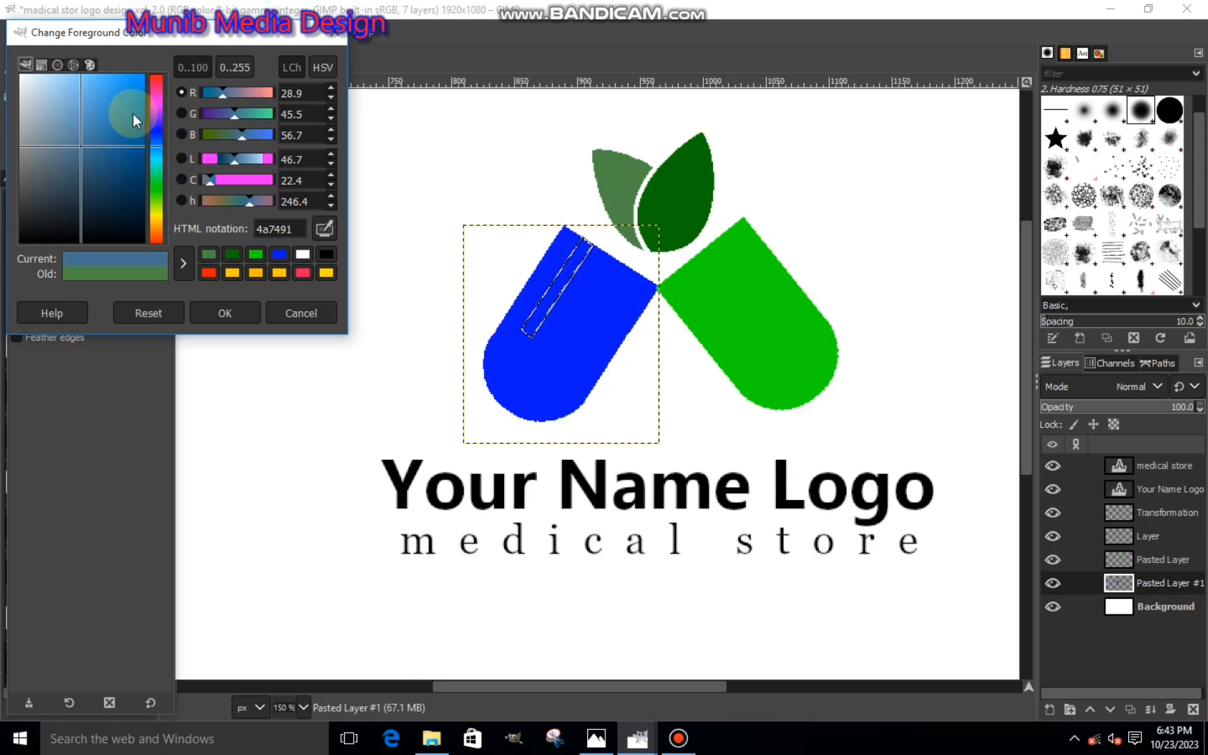
{"action": "left_click_drag", "start_coordinate": [117, 127], "coordinate": [173, 54]}
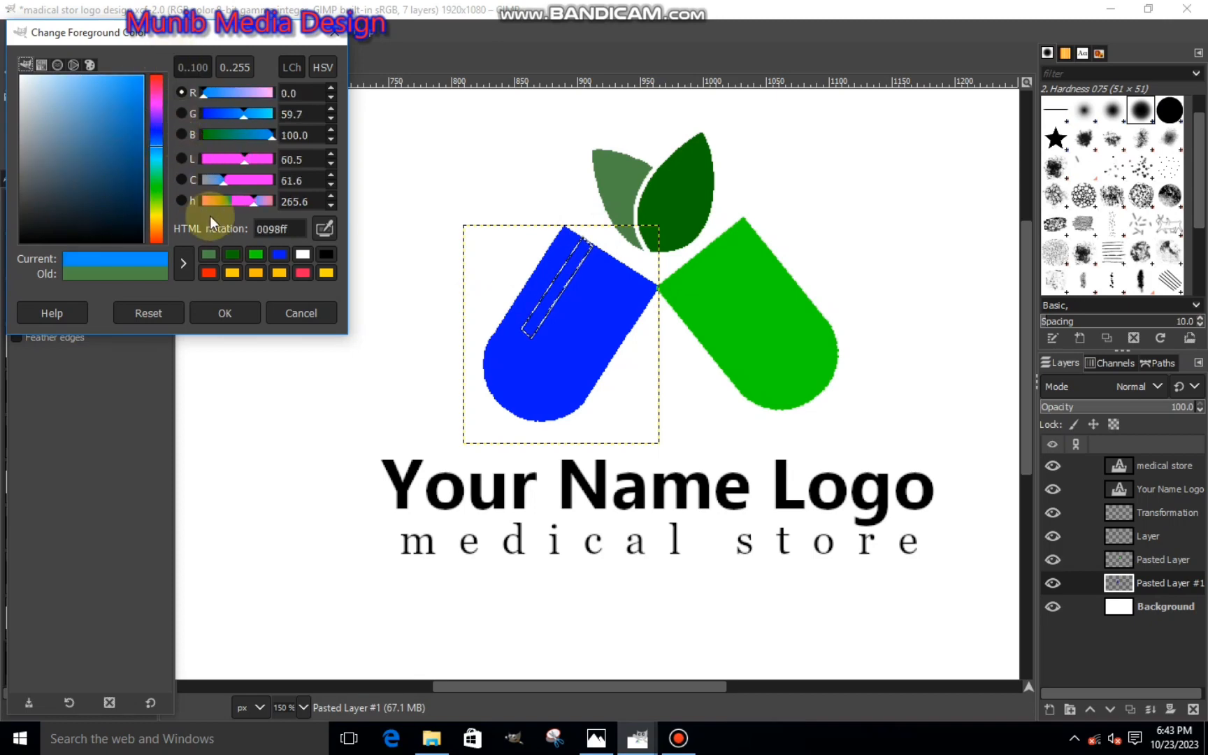
{"action": "left_click", "coordinate": [224, 313]}
{"action": "right_click", "coordinate": [463, 311]}
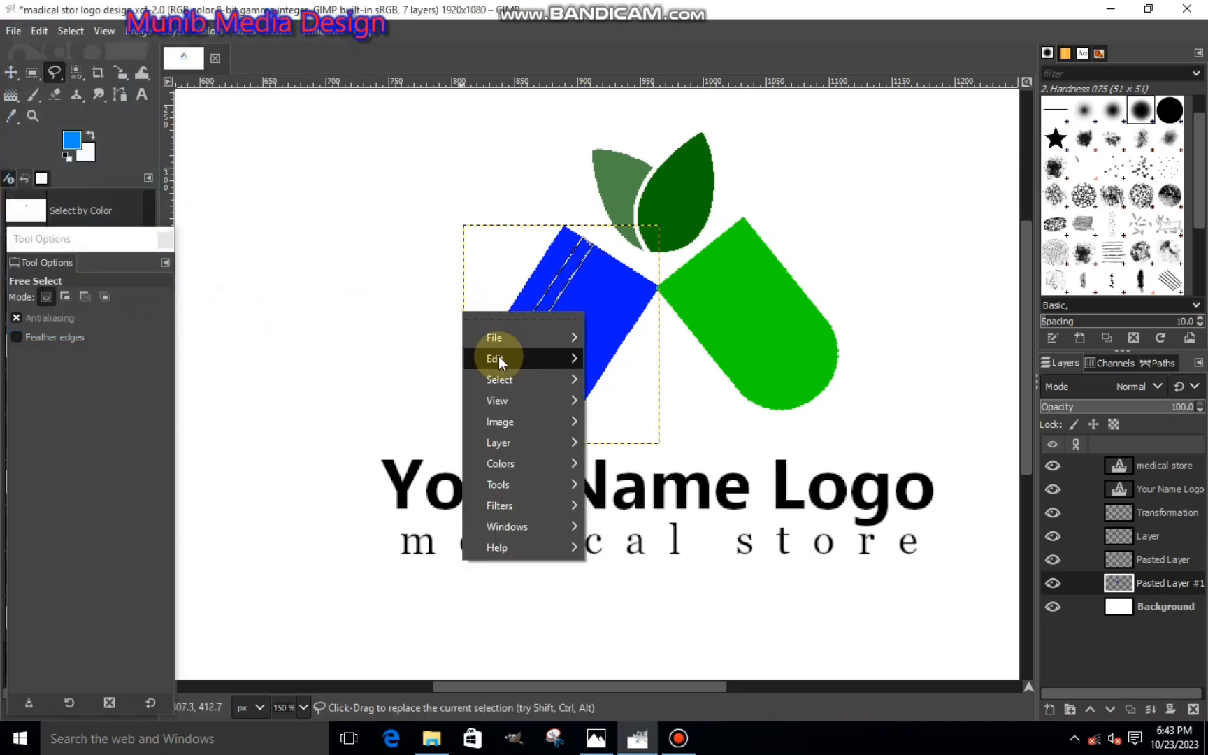
{"action": "mouse_move", "coordinate": [496, 359]}
{"action": "left_click", "coordinate": [628, 497]}
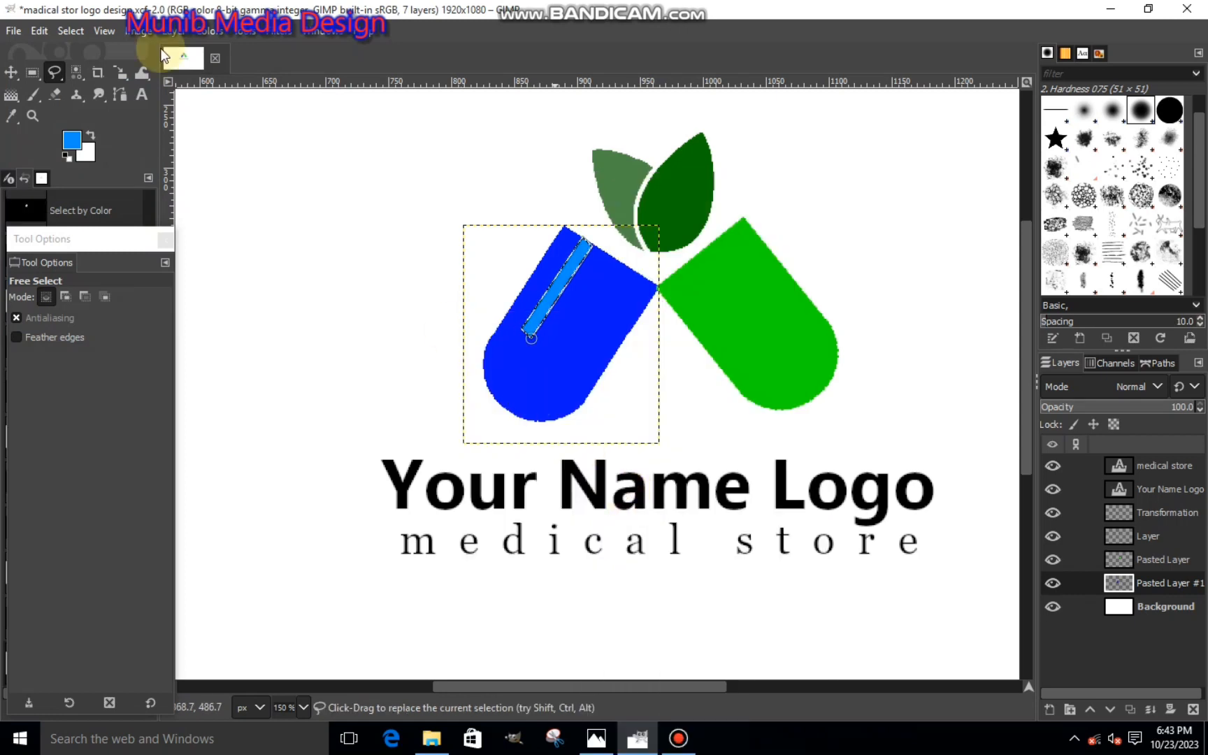
- Change the foreground color to violet-blue 4848ff and refill the selected strip on the blue half
{"action": "left_click", "coordinate": [77, 140]}
{"action": "left_click", "coordinate": [161, 138]}
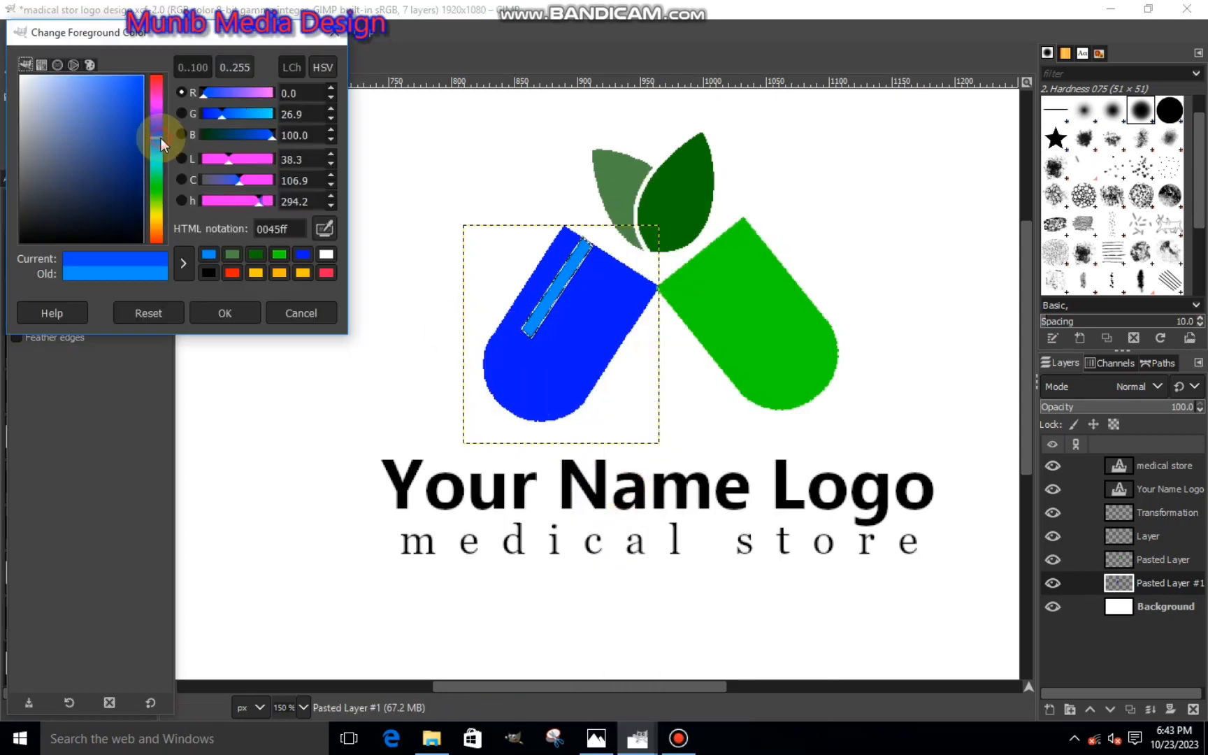
{"action": "left_click_drag", "start_coordinate": [124, 107], "coordinate": [110, 56]}
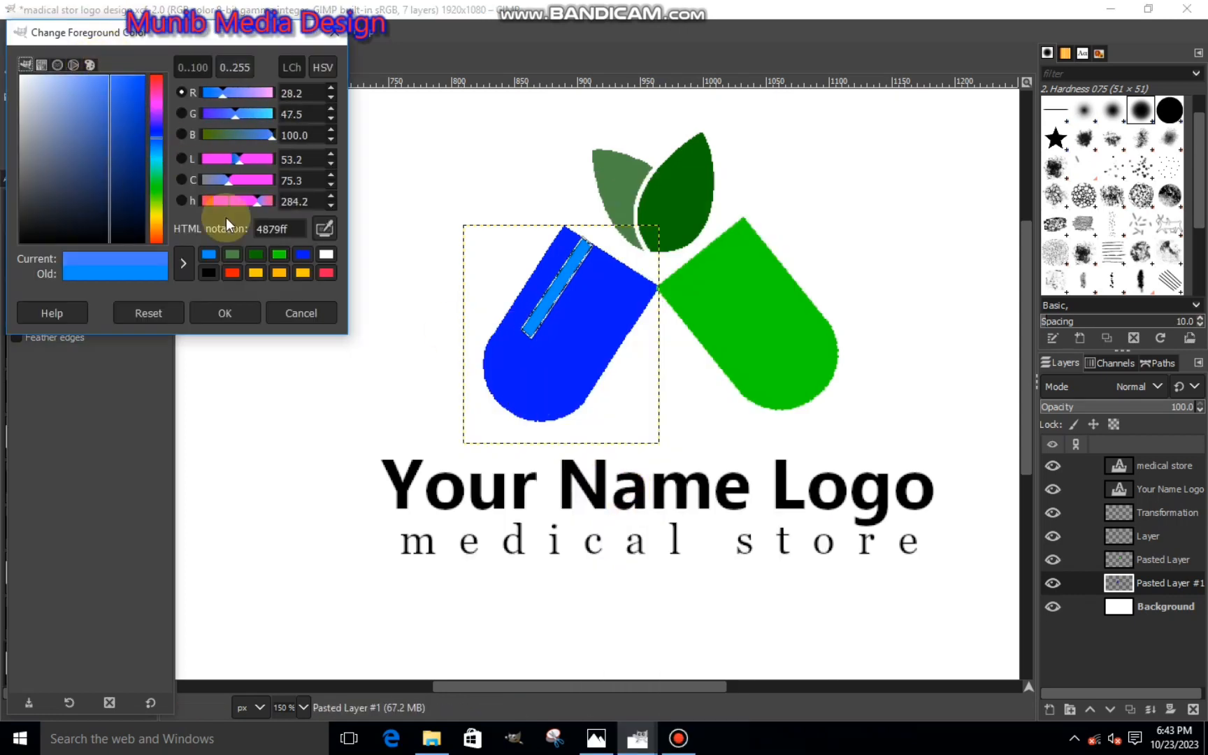
{"action": "left_click_drag", "start_coordinate": [157, 125], "coordinate": [157, 130]}
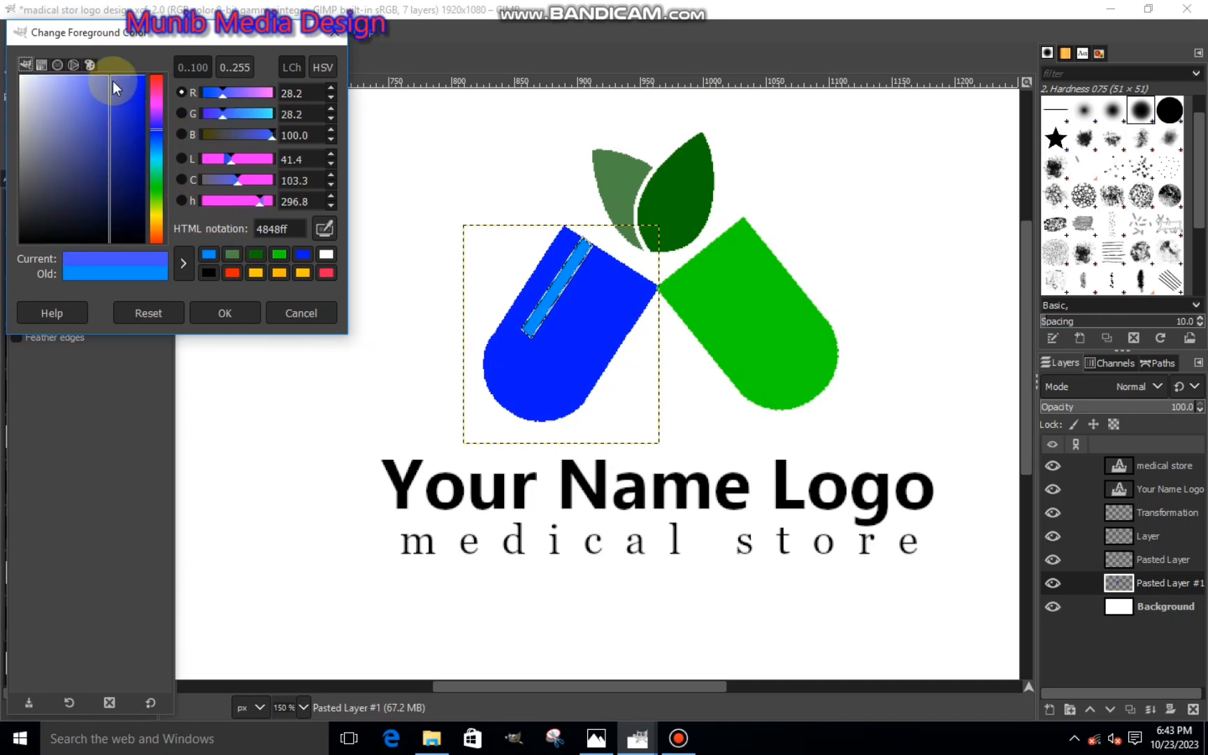
{"action": "left_click", "coordinate": [223, 311]}
{"action": "right_click", "coordinate": [456, 344]}
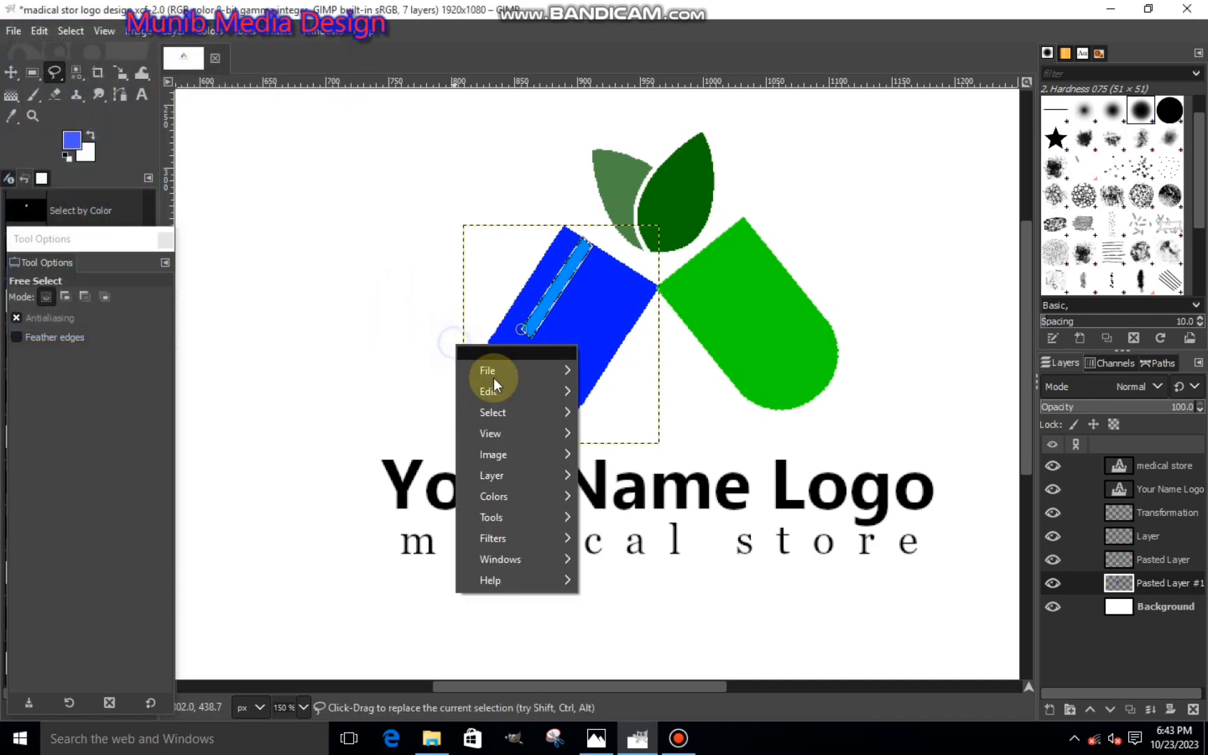
{"action": "mouse_move", "coordinate": [566, 392]}
{"action": "left_click", "coordinate": [607, 497]}
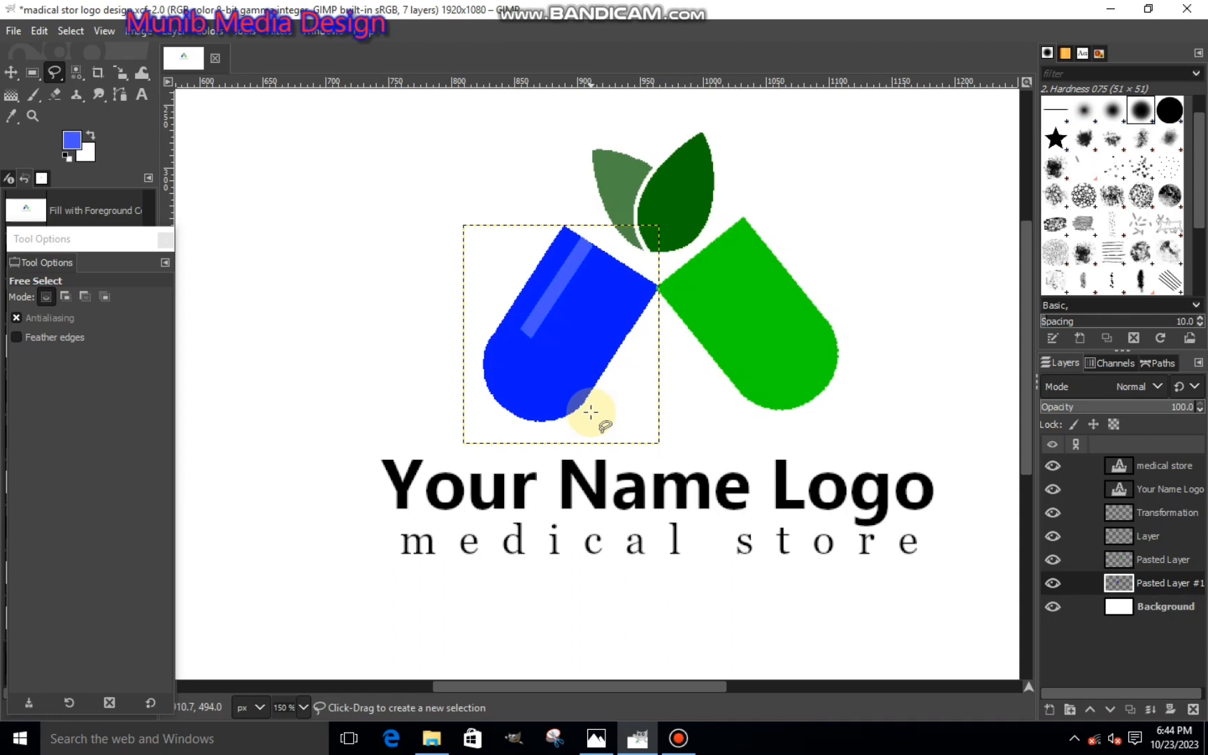
- Set the foreground color to 2626ff, fill the strip on the blue half with it, and clear the selection
{"action": "scroll", "coordinate": [591, 412], "scroll_direction": "down", "scroll_amount": 3}
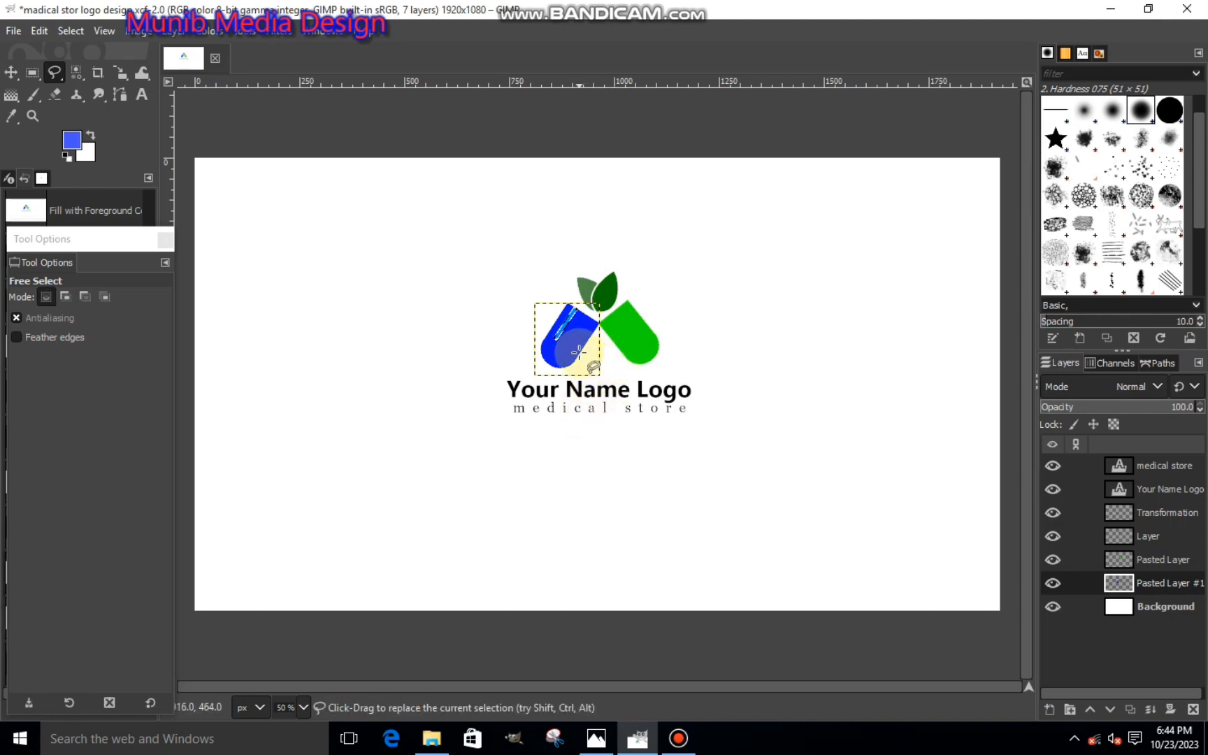
{"action": "scroll", "coordinate": [570, 335], "scroll_direction": "up", "scroll_amount": 3}
{"action": "scroll", "coordinate": [494, 308], "scroll_direction": "up", "scroll_amount": 1}
{"action": "left_click", "coordinate": [72, 140]}
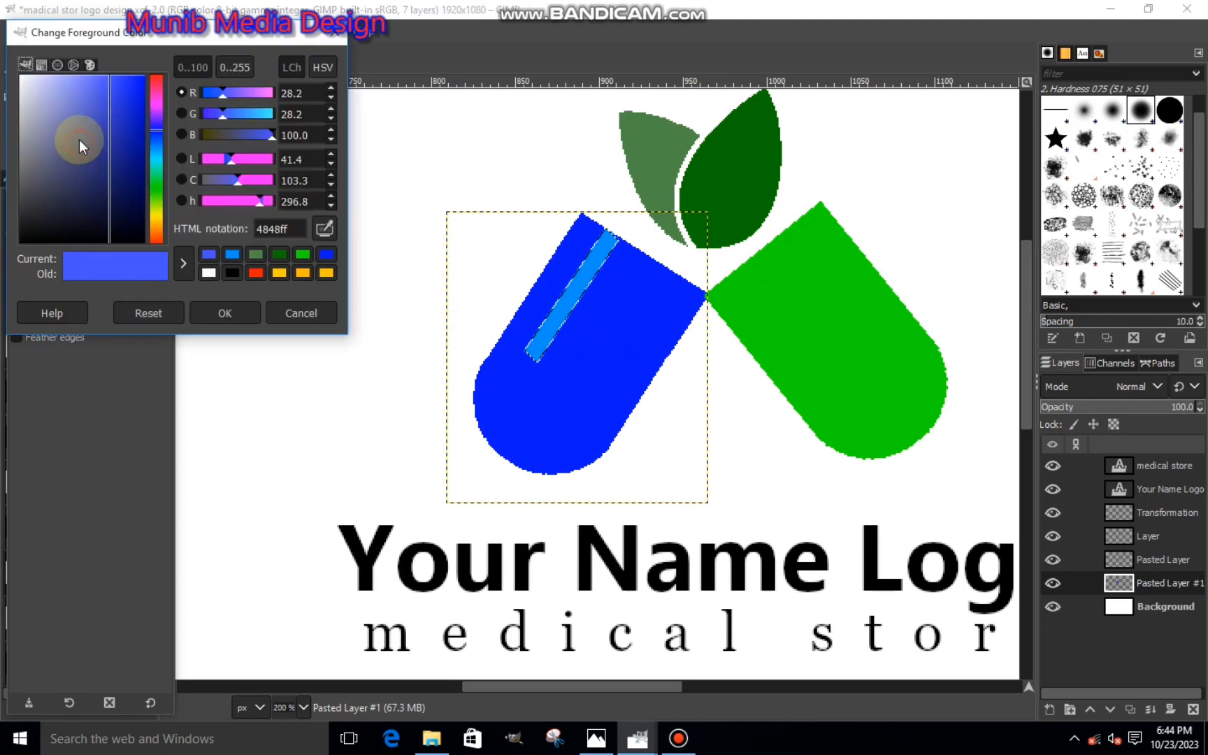
{"action": "mouse_move", "coordinate": [138, 97]}
{"action": "left_mouse_down"}
{"action": "mouse_move", "coordinate": [116, 82]}
{"action": "mouse_move", "coordinate": [126, 68]}
{"action": "left_mouse_up"}
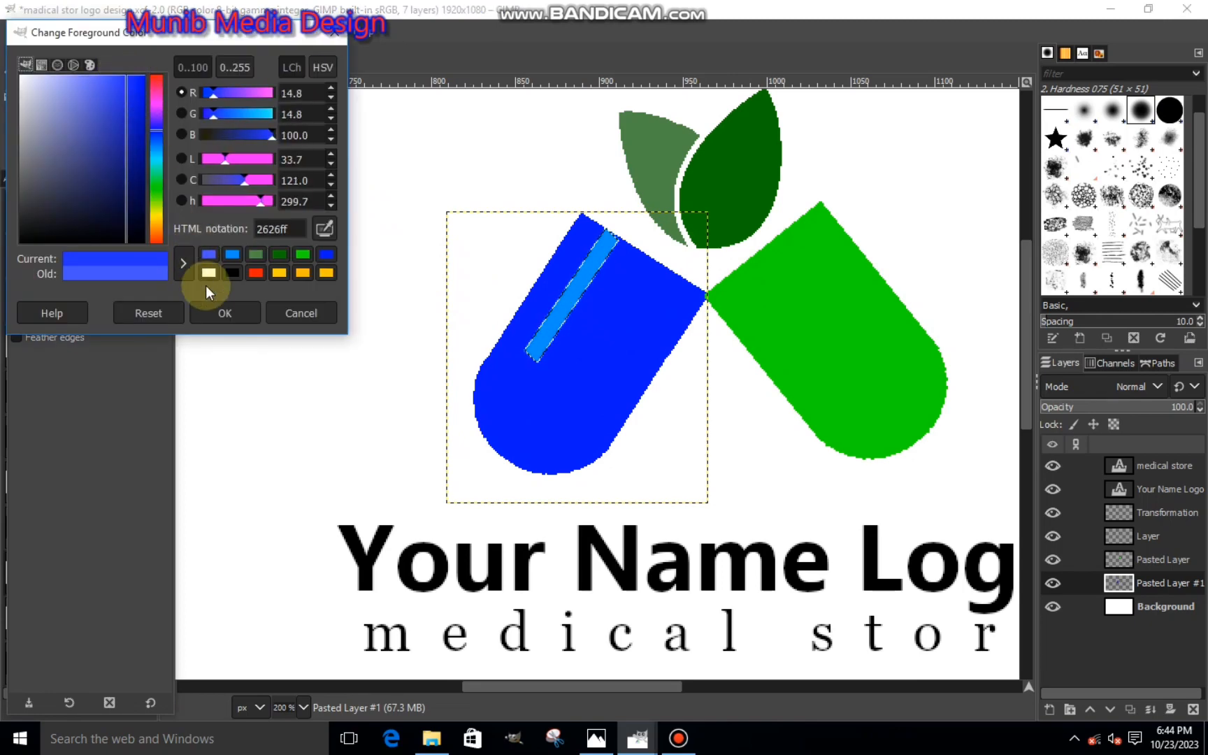
{"action": "left_click", "coordinate": [234, 313]}
{"action": "right_click", "coordinate": [499, 306]}
{"action": "mouse_move", "coordinate": [547, 353]}
{"action": "left_click", "coordinate": [688, 493]}
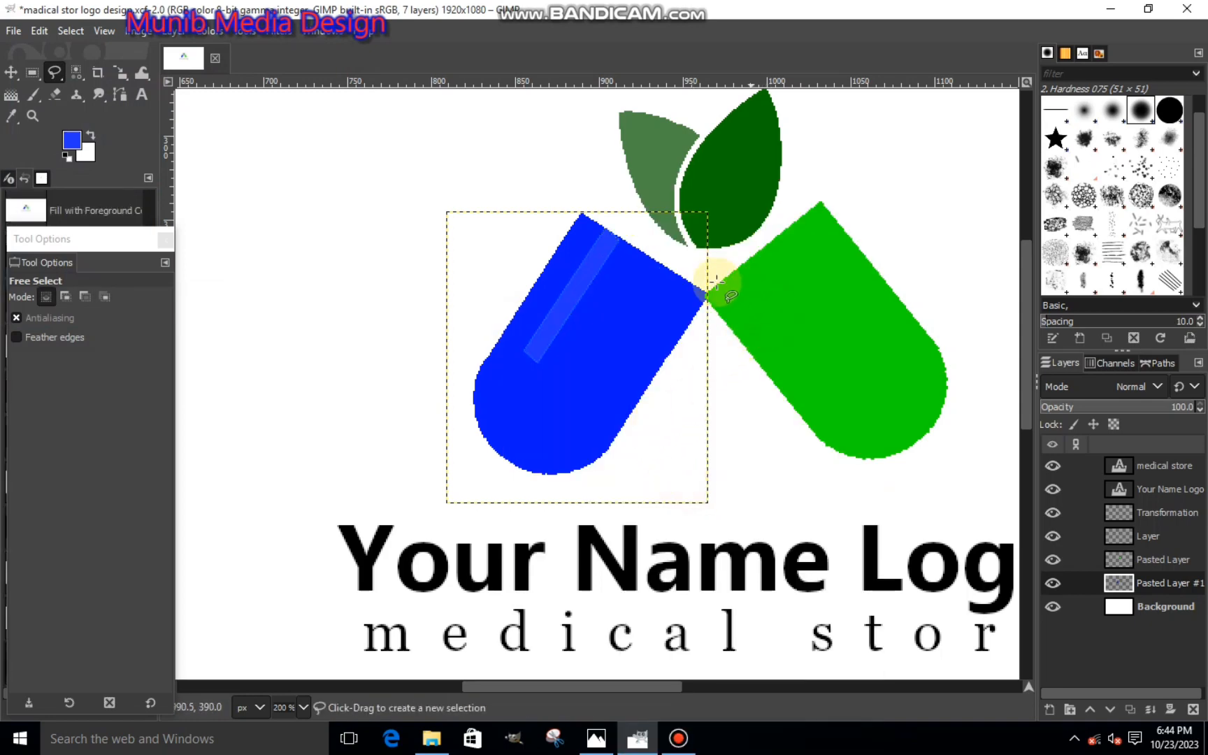
- On Pasted Layer, outline a narrow slanted strip inside the green half with Free Select, parallel to its outer long edge
{"action": "left_click", "coordinate": [1163, 563]}
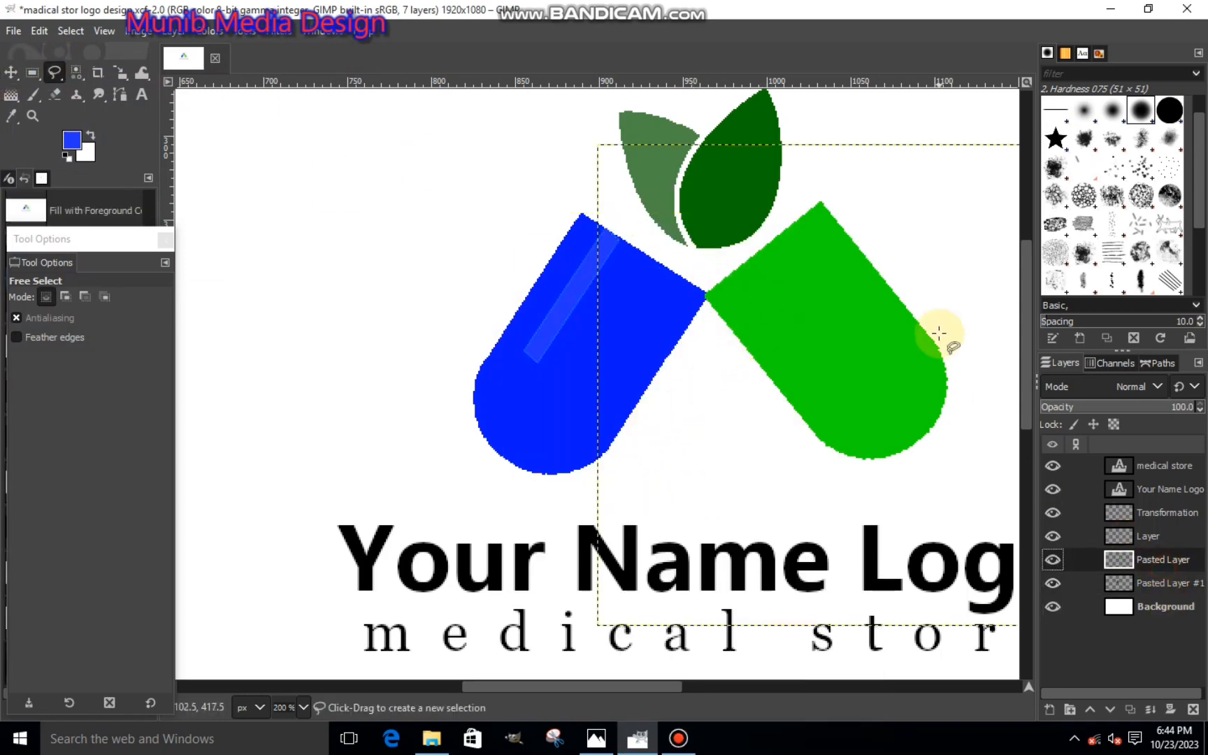
{"action": "left_click", "coordinate": [793, 207]}
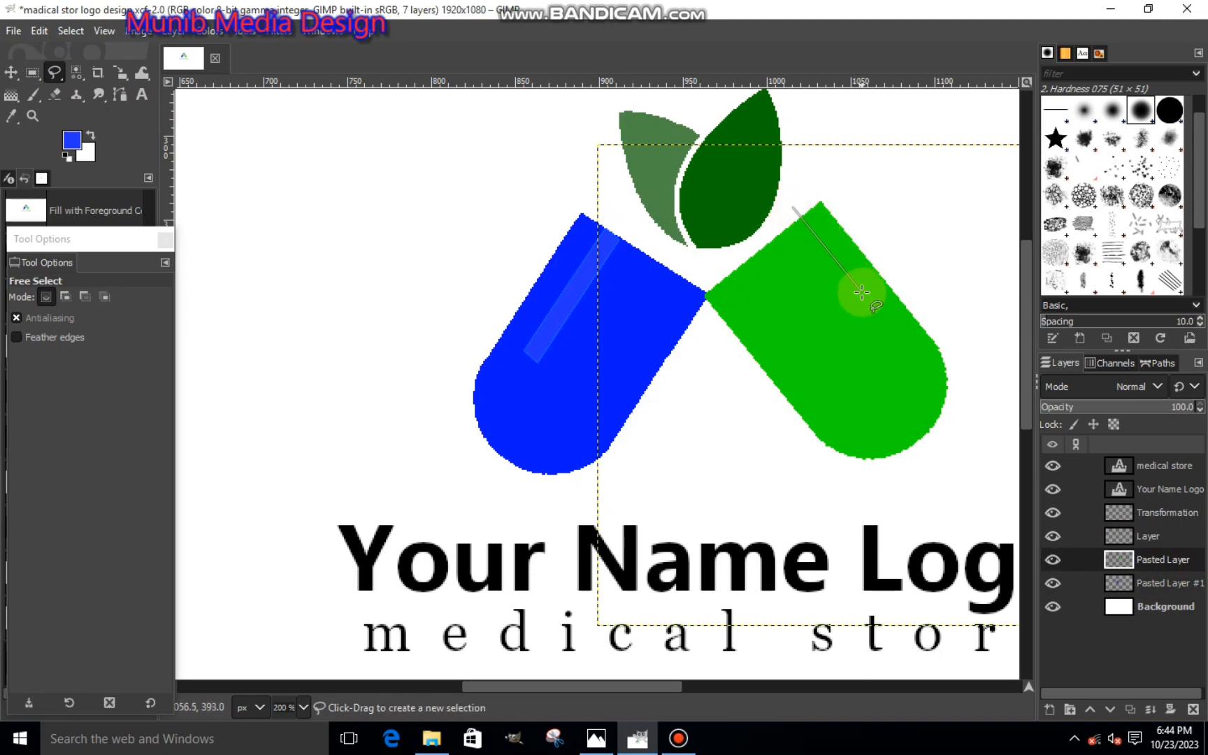
{"action": "left_click", "coordinate": [884, 322]}
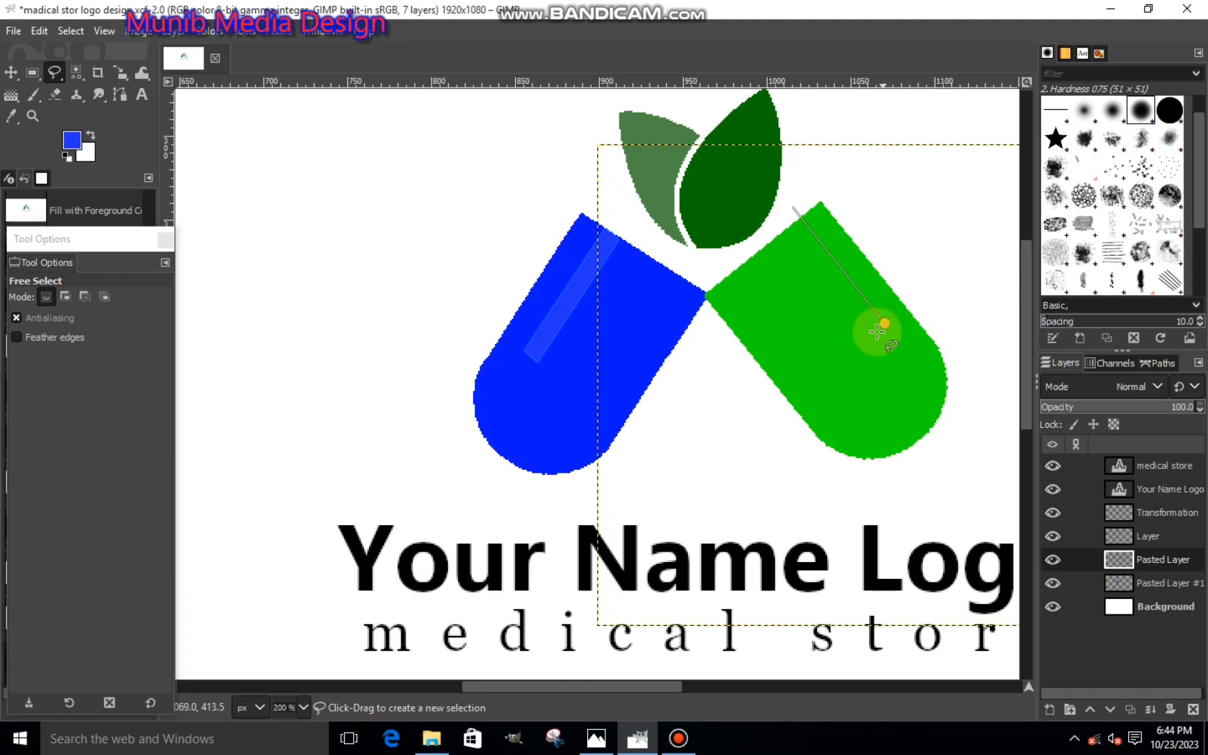
{"action": "left_click", "coordinate": [875, 334]}
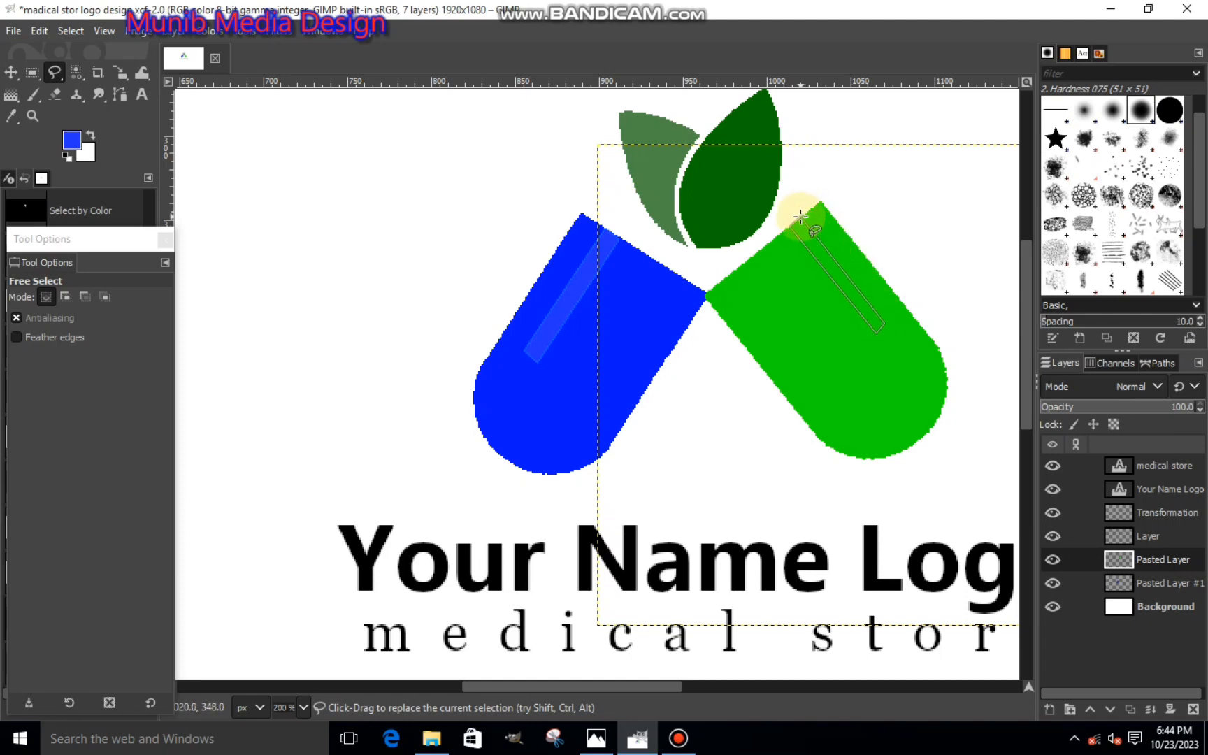
{"action": "left_click_drag", "start_coordinate": [800, 216], "coordinate": [801, 217]}
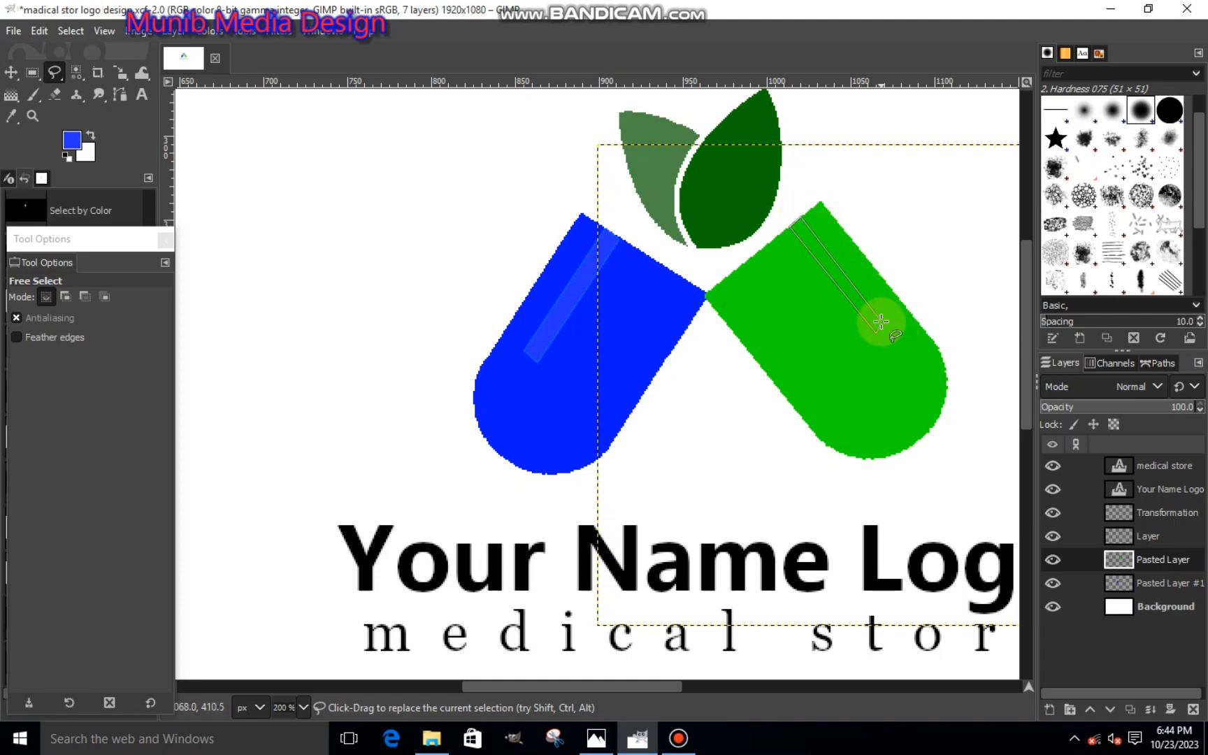
{"action": "key", "text": "Return"}
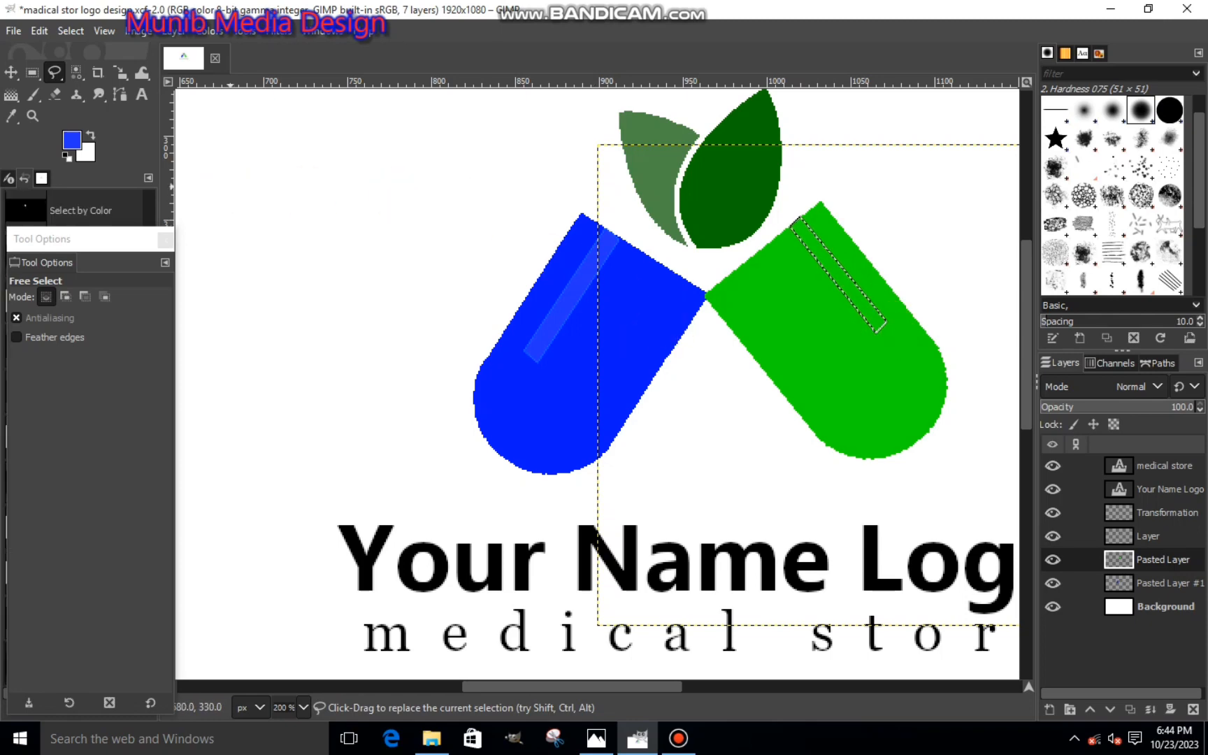
- Set the foreground color to a lighter green, fill the selected strip on the green half, and clear the selection
{"action": "left_click", "coordinate": [71, 140]}
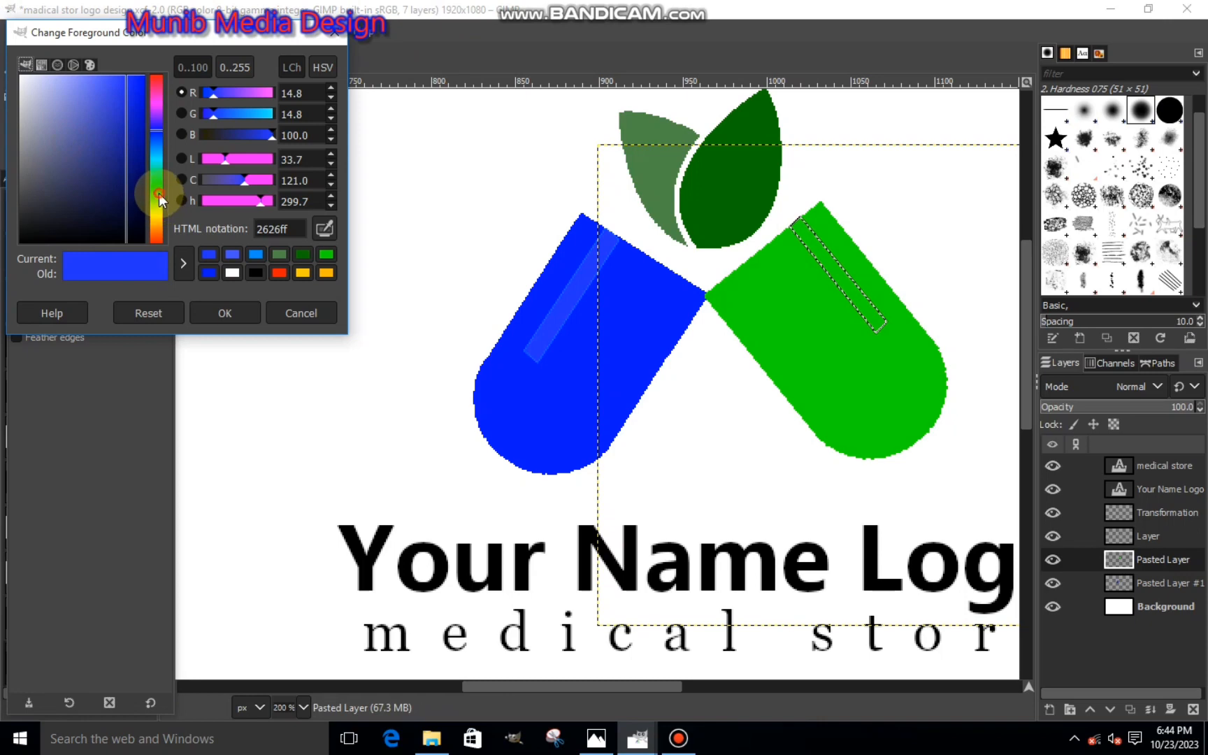
{"action": "left_click", "coordinate": [159, 193]}
{"action": "mouse_move", "coordinate": [113, 77]}
{"action": "left_mouse_down"}
{"action": "mouse_move", "coordinate": [130, 60]}
{"action": "mouse_move", "coordinate": [119, 53]}
{"action": "left_mouse_up"}
{"action": "left_click", "coordinate": [228, 312]}
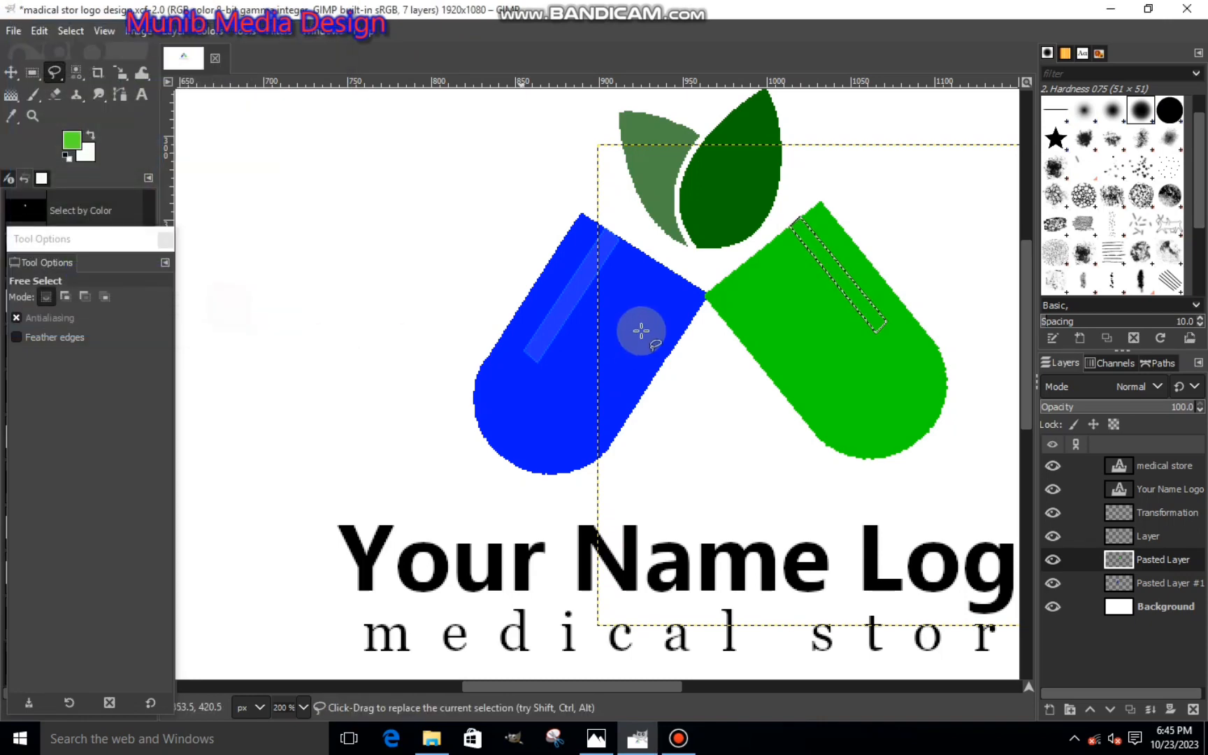
{"action": "right_click", "coordinate": [752, 288]}
{"action": "mouse_move", "coordinate": [800, 333]}
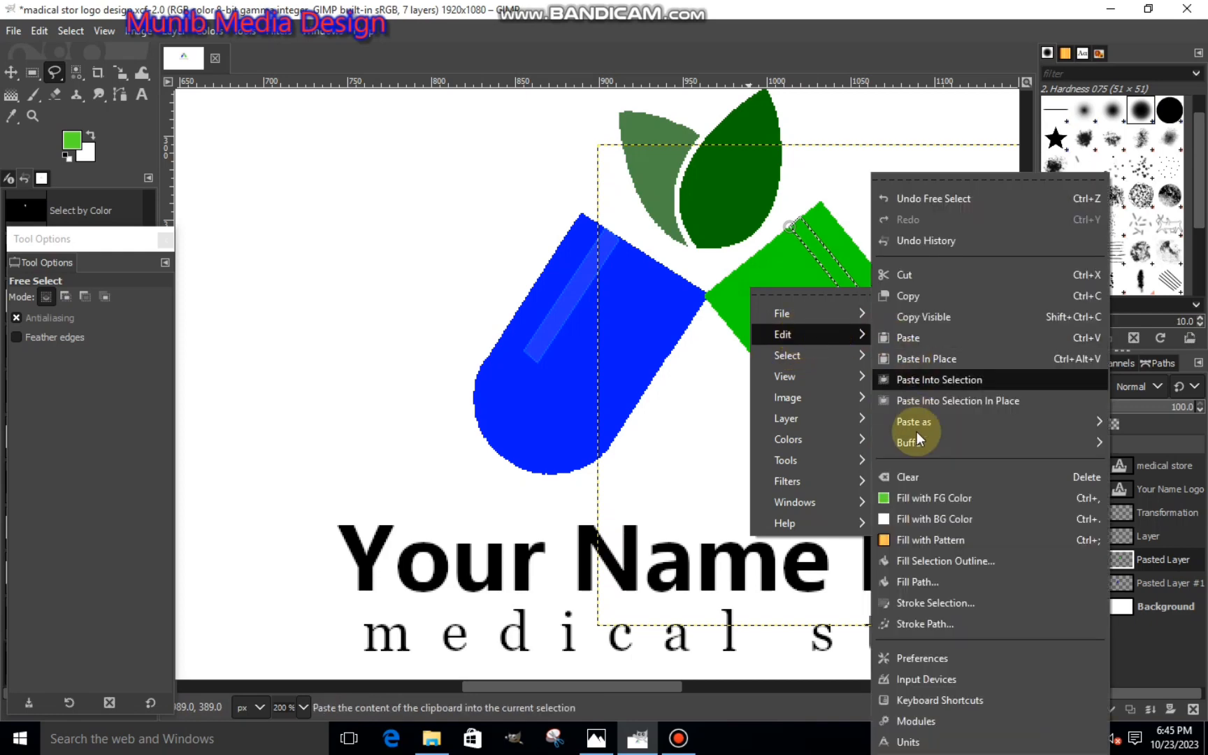
{"action": "left_click", "coordinate": [898, 497]}
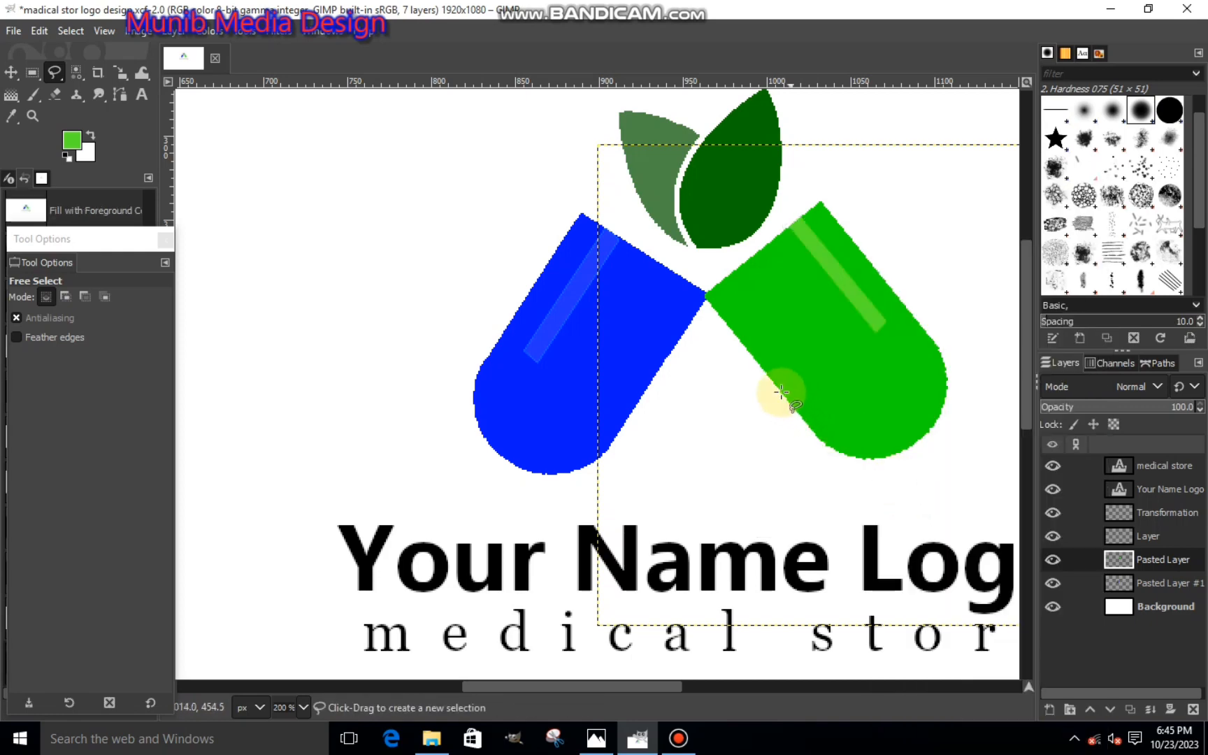
- On the Your Name Logo text layer, select the words "Your Name" with the Text tool and color them bright green
{"action": "scroll", "coordinate": [781, 391], "scroll_direction": "down", "scroll_amount": 4}
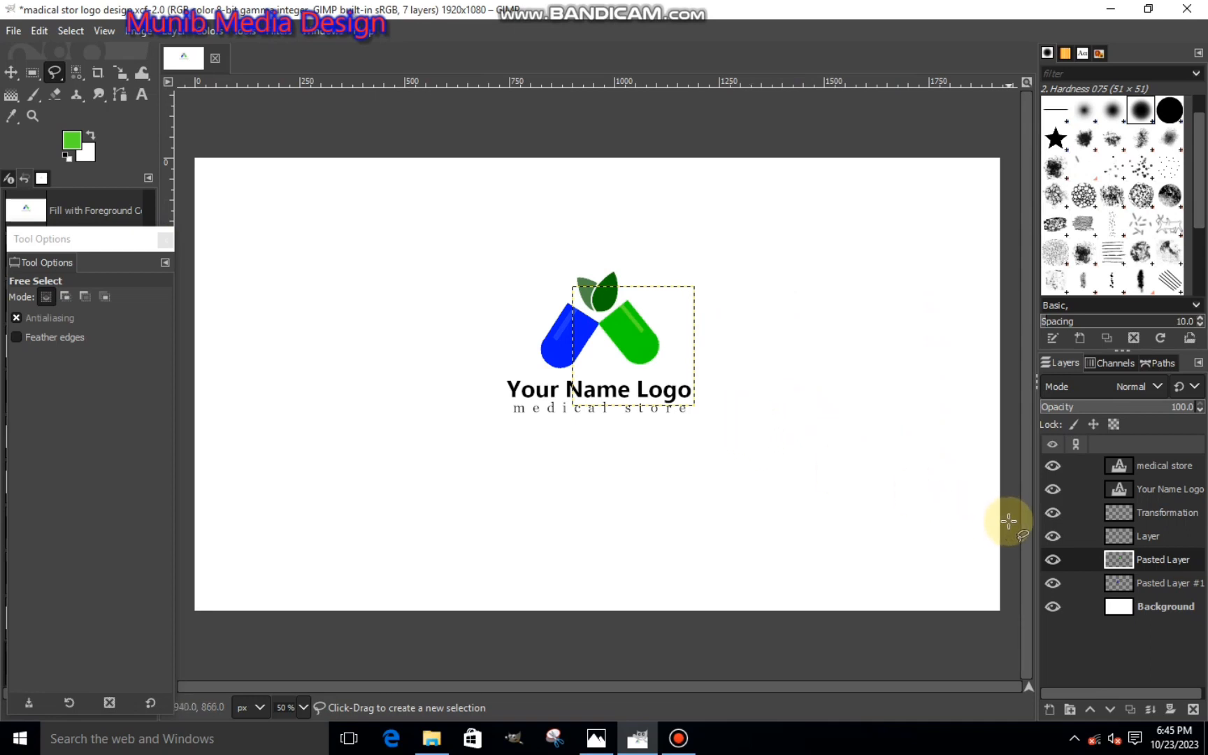
{"action": "left_click", "coordinate": [1132, 489]}
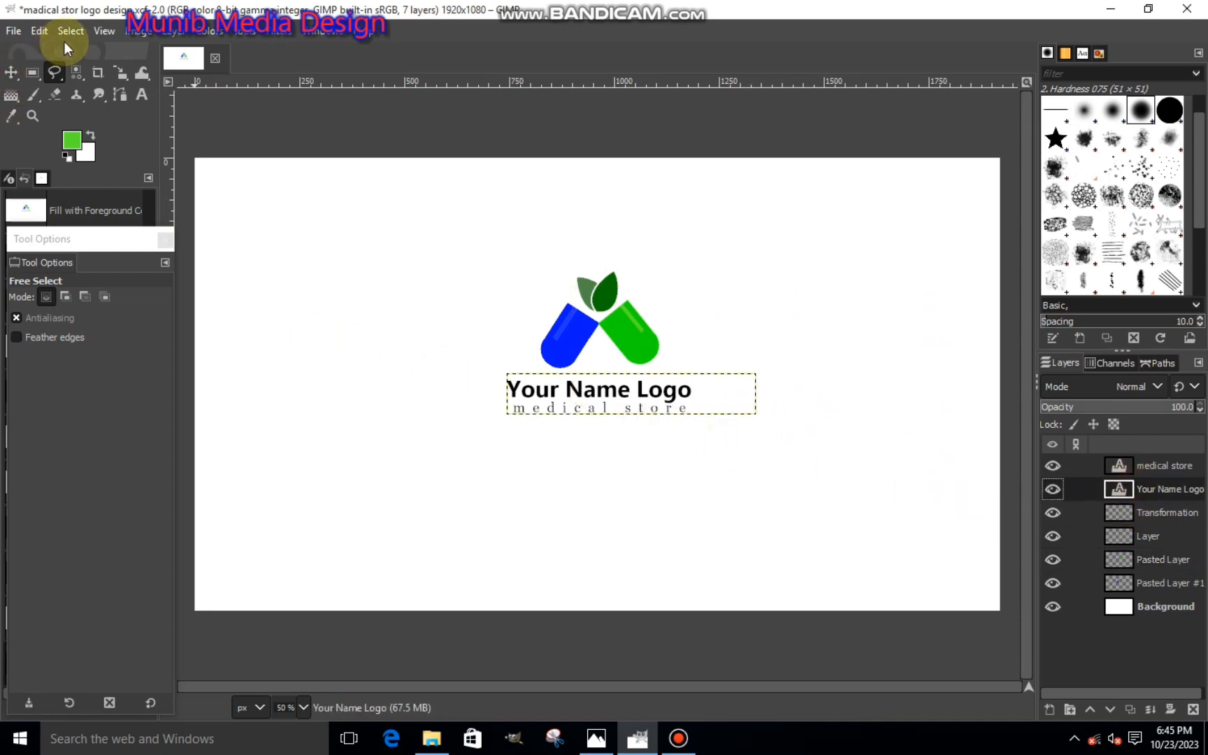
{"action": "left_click", "coordinate": [141, 94]}
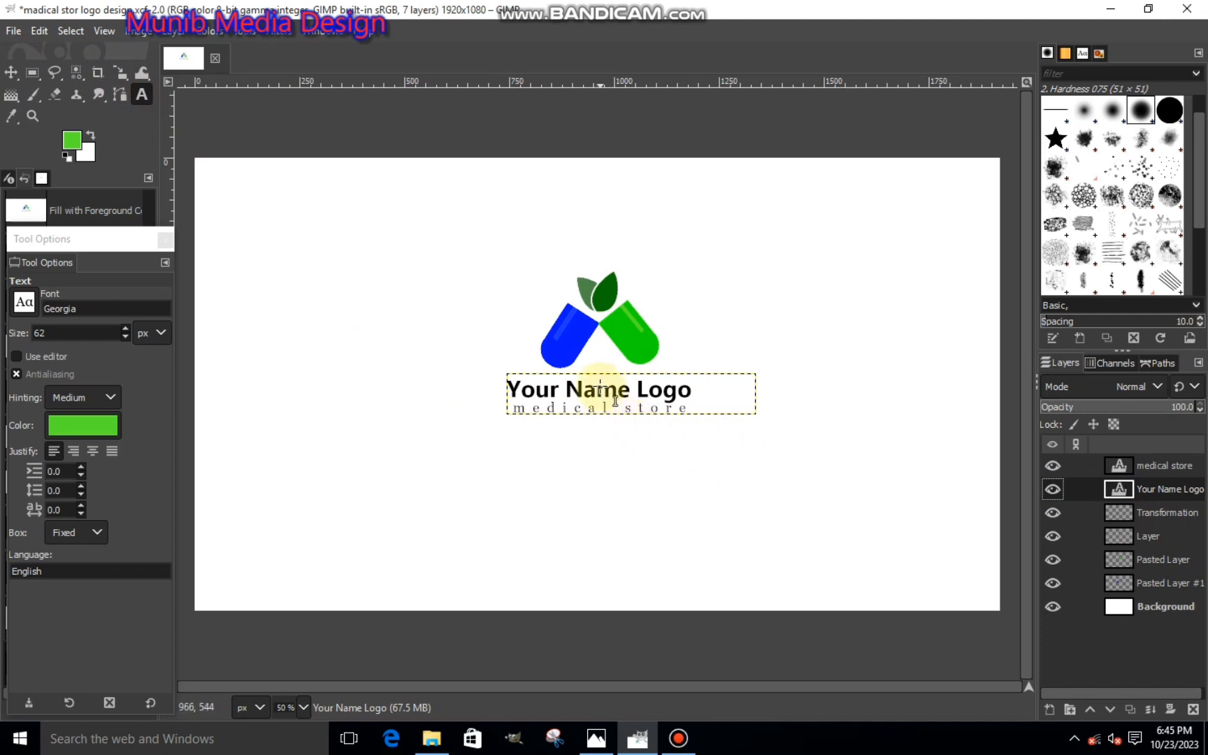
{"action": "scroll", "coordinate": [619, 396], "scroll_direction": "up", "scroll_amount": 3}
{"action": "left_click_drag", "start_coordinate": [643, 390], "coordinate": [477, 385]}
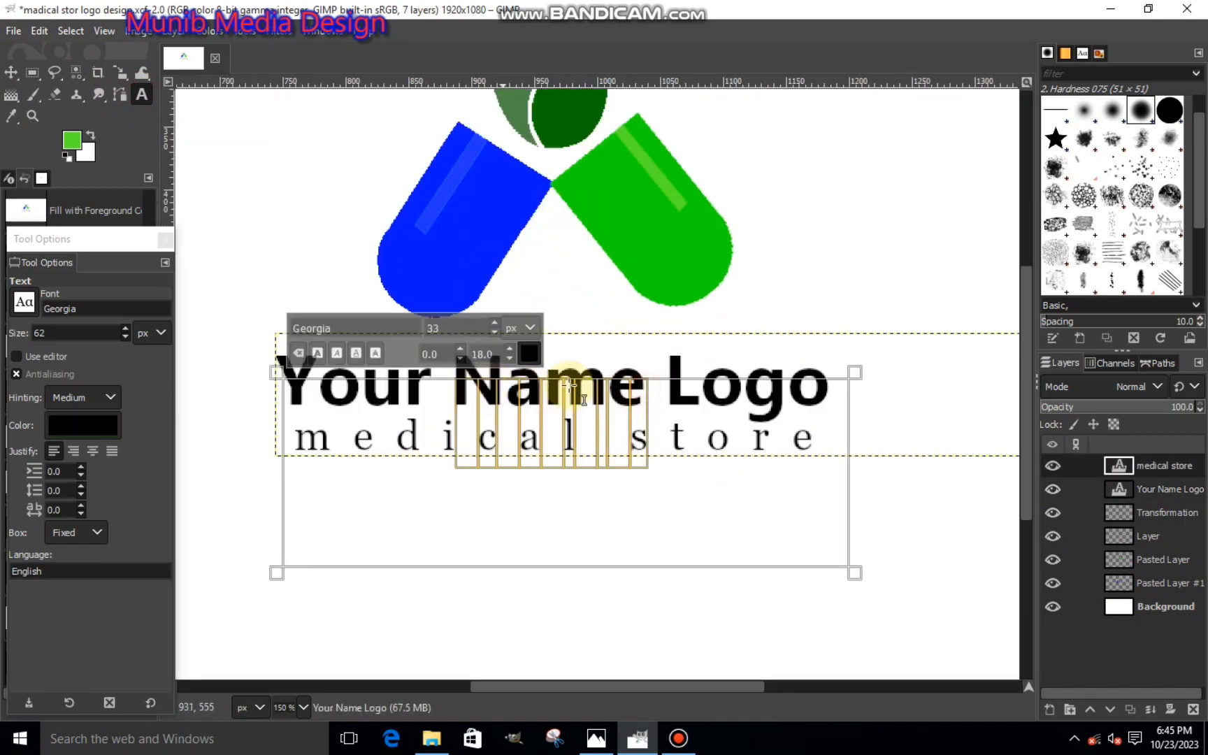
{"action": "left_click", "coordinate": [1133, 489]}
{"action": "left_click", "coordinate": [687, 418]}
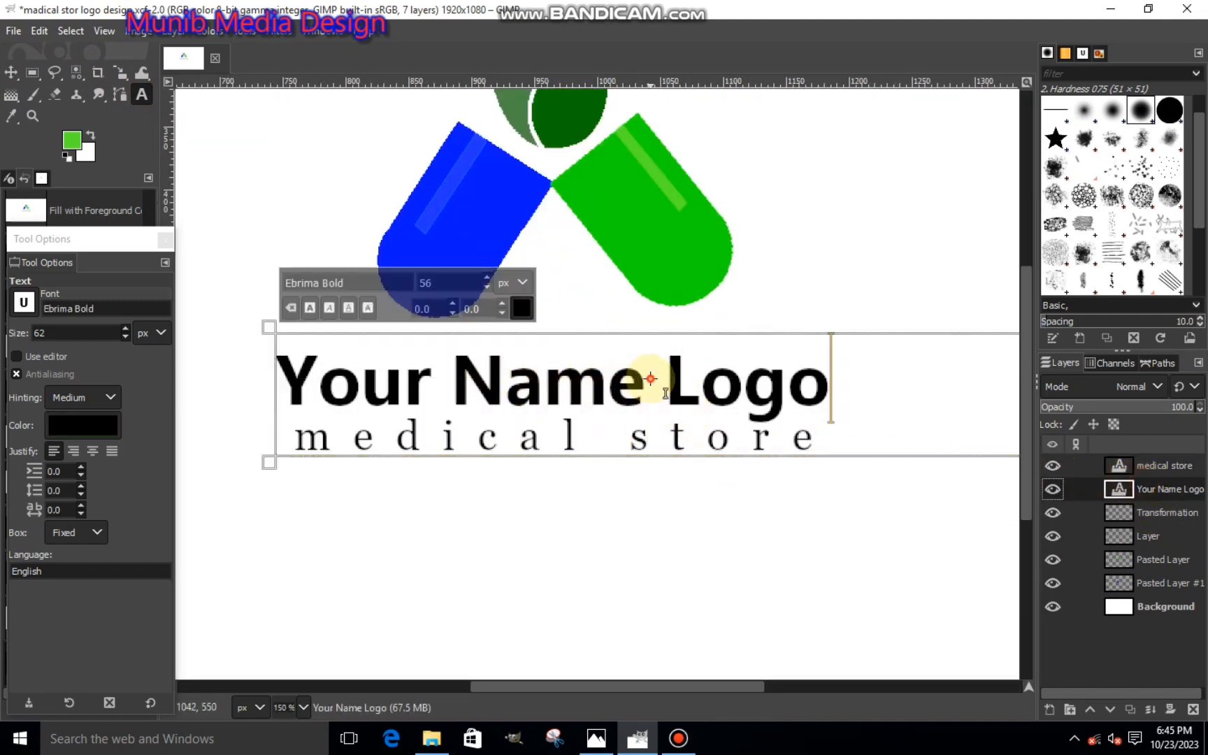
{"action": "left_click_drag", "start_coordinate": [646, 381], "coordinate": [346, 372]}
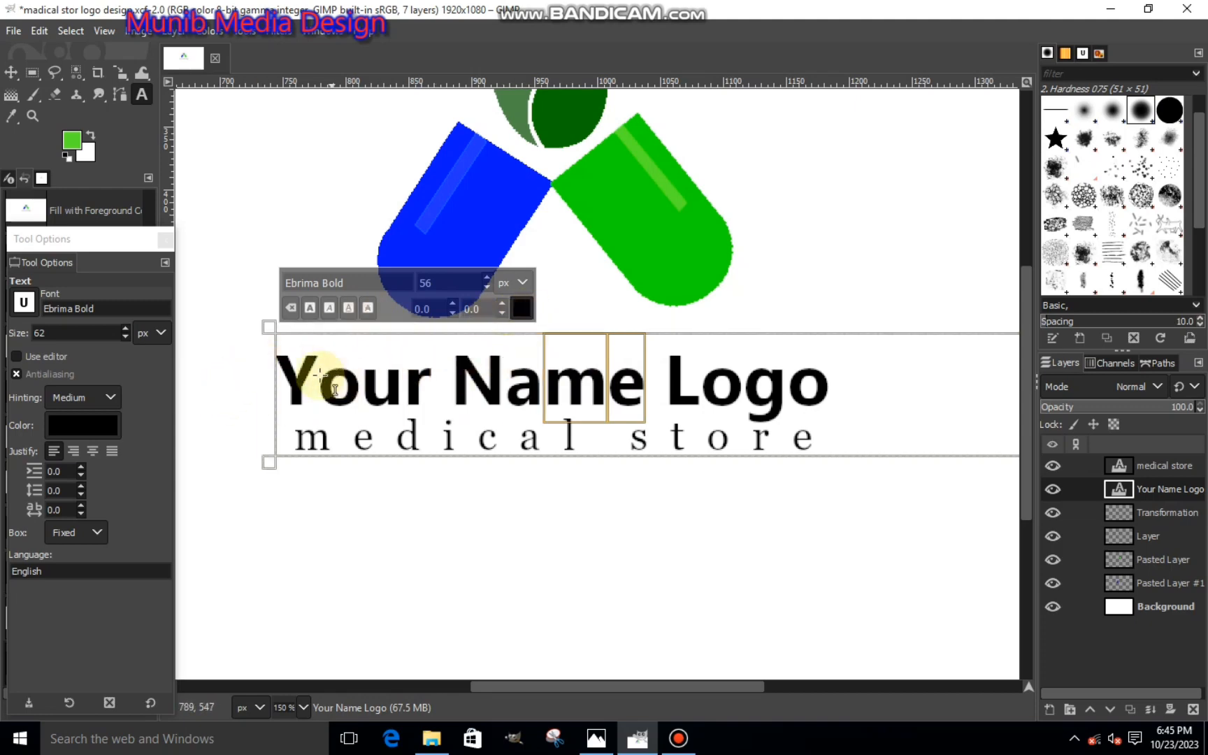
{"action": "left_click", "coordinate": [283, 377]}
{"action": "left_click_drag", "start_coordinate": [283, 378], "coordinate": [630, 383]}
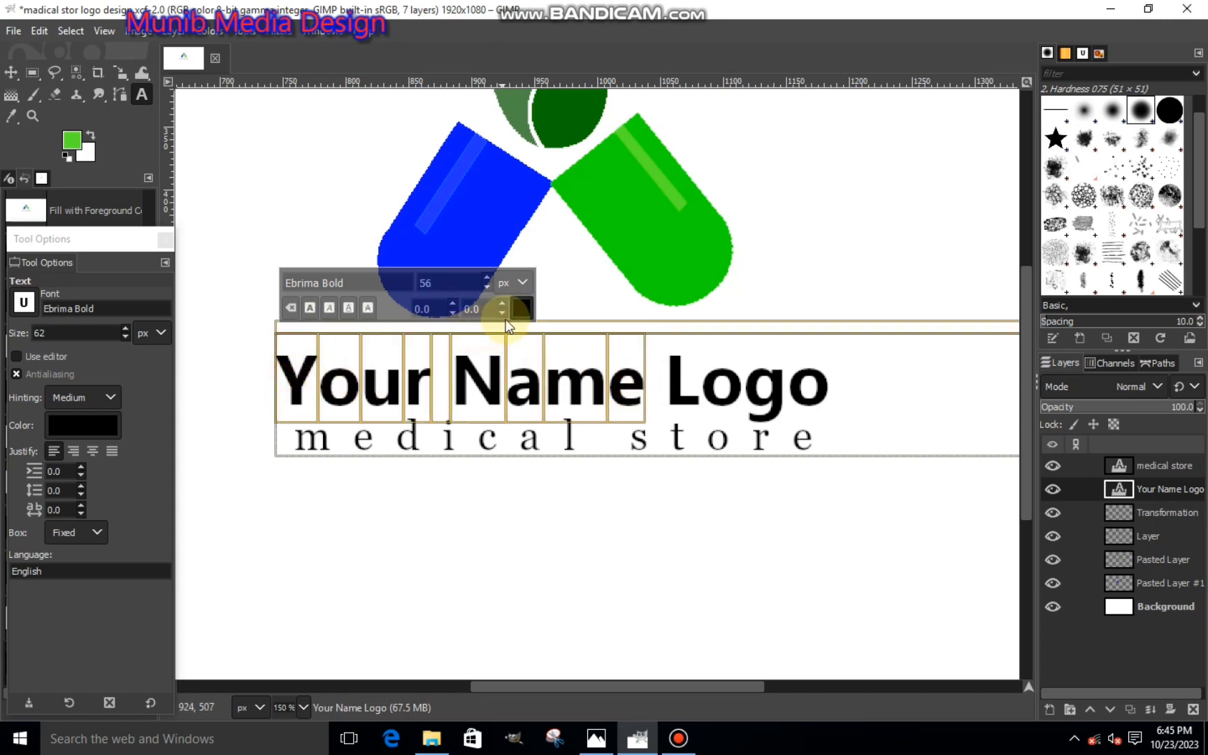
{"action": "left_click", "coordinate": [521, 308]}
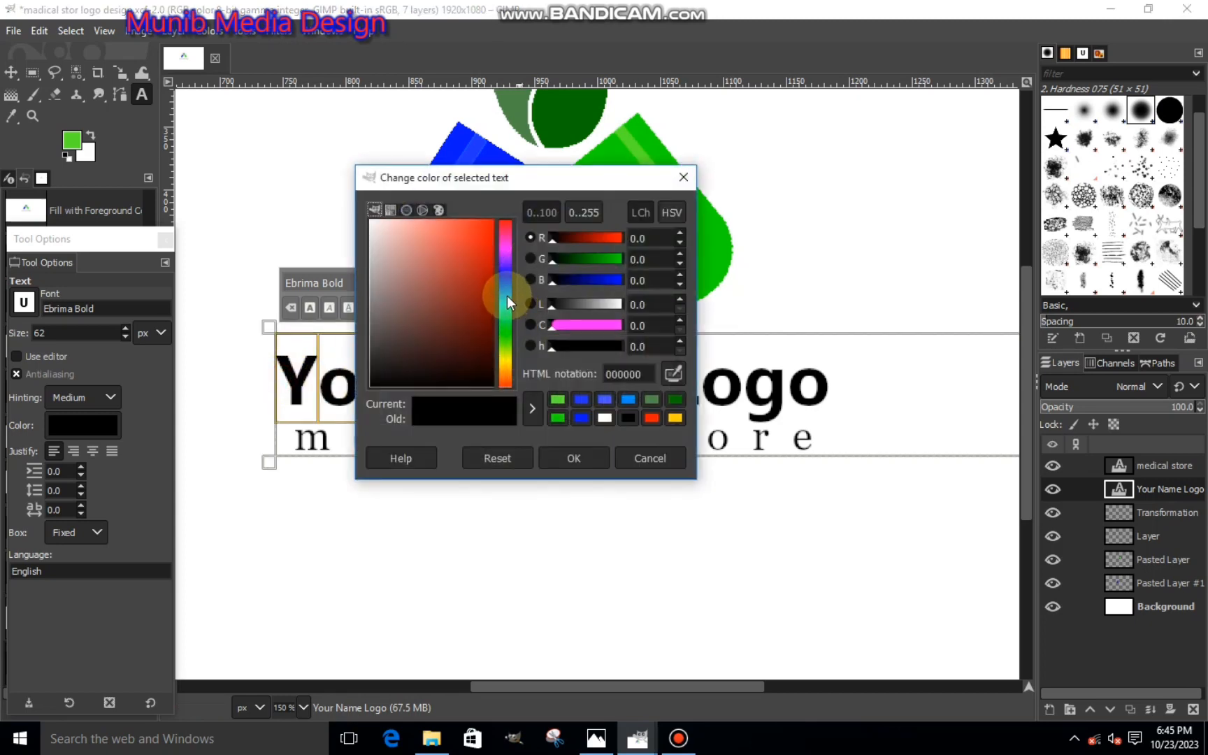
{"action": "left_click", "coordinate": [506, 320]}
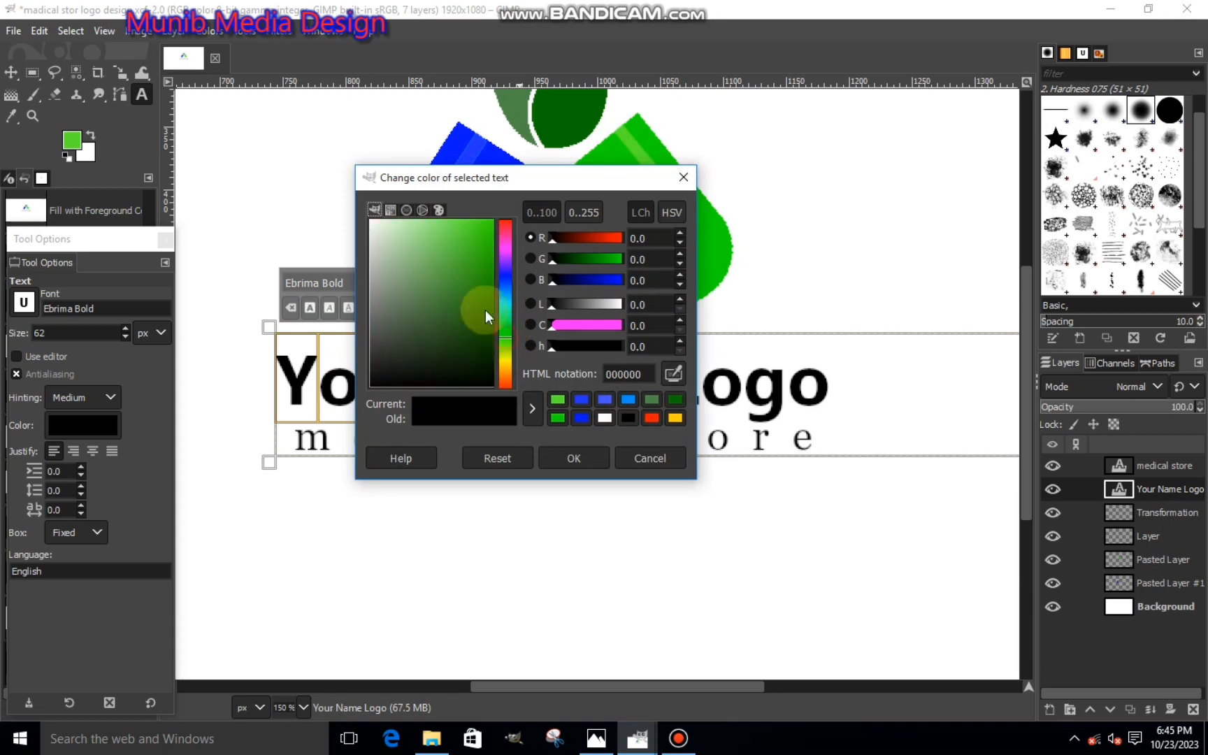
{"action": "left_click", "coordinate": [485, 309]}
{"action": "left_click", "coordinate": [559, 458]}
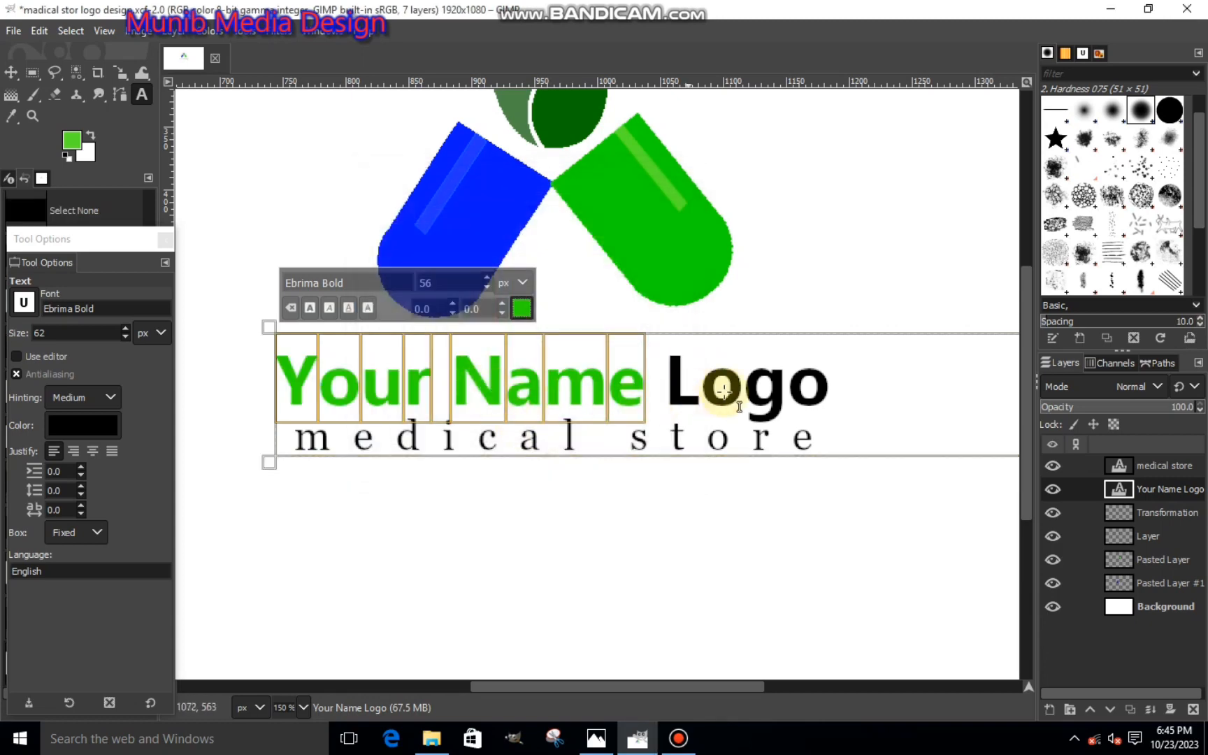
- On the Your Name Logo text layer, select the word "Logo" and color it bright blue
{"action": "left_click_drag", "start_coordinate": [871, 388], "coordinate": [668, 383]}
{"action": "left_click", "coordinate": [517, 314]}
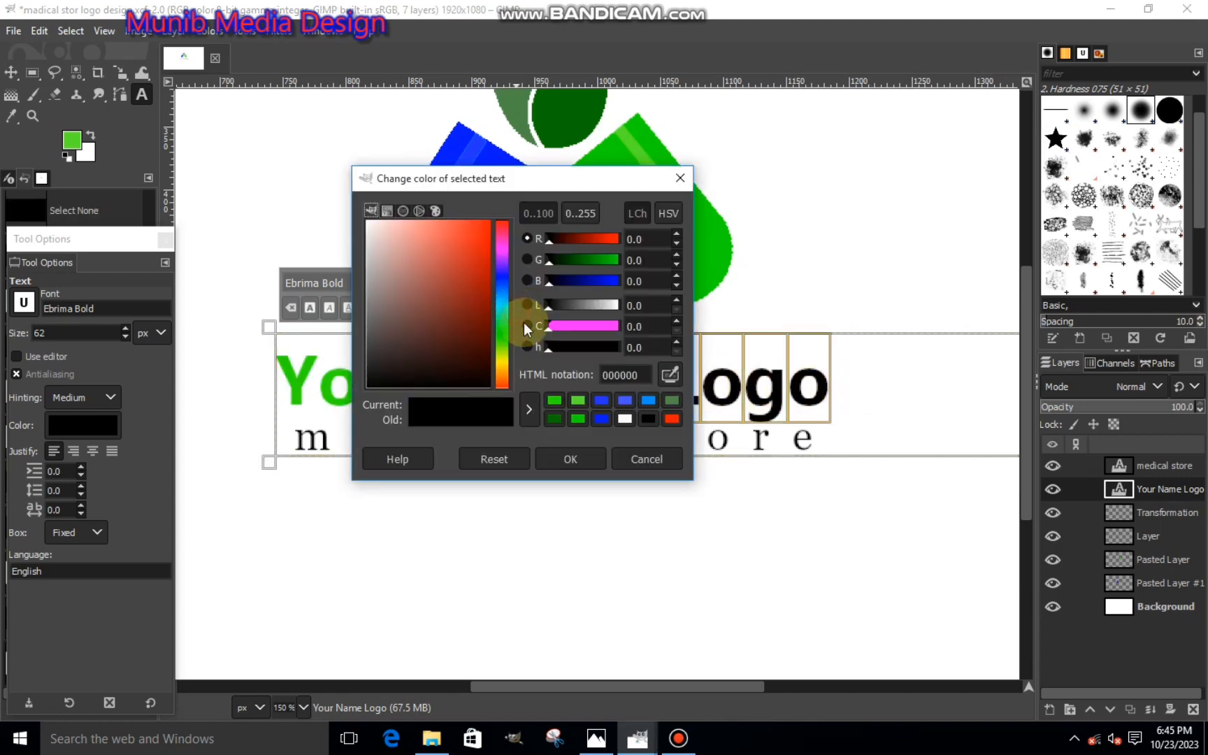
{"action": "left_click", "coordinate": [599, 418]}
{"action": "left_click", "coordinate": [562, 463]}
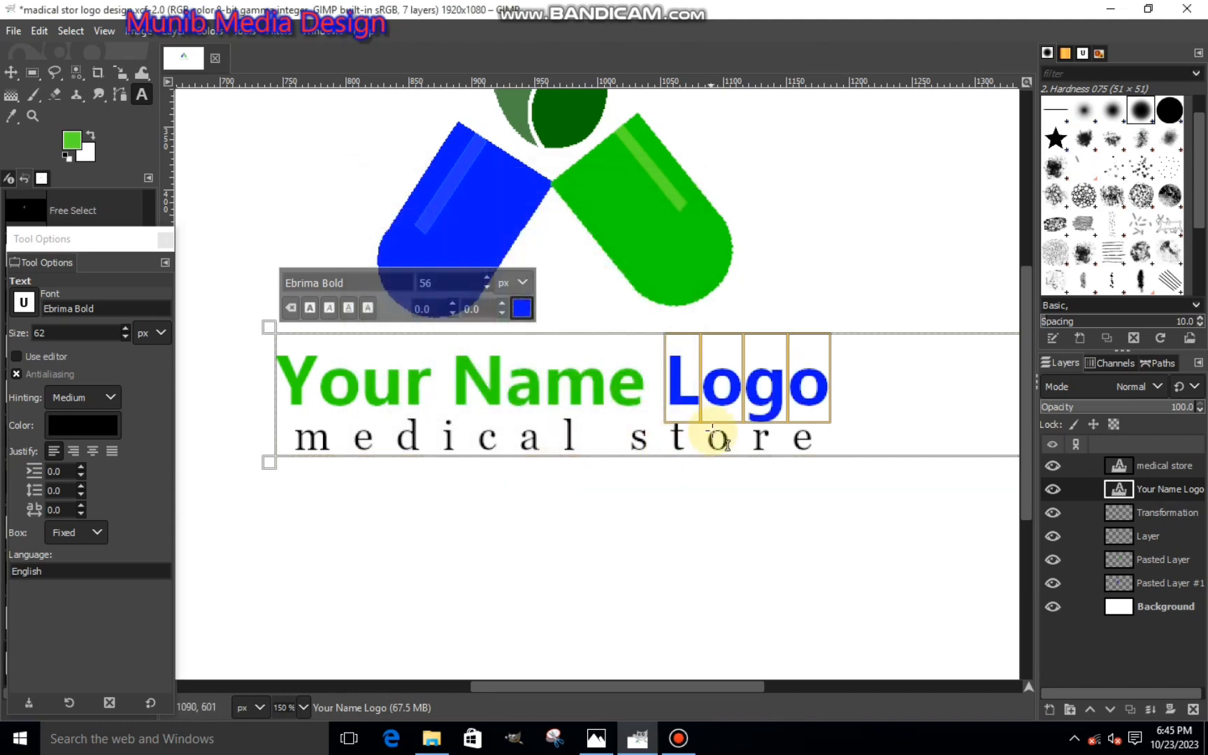
{"action": "key", "text": "Escape"}
{"action": "key", "text": "m"}
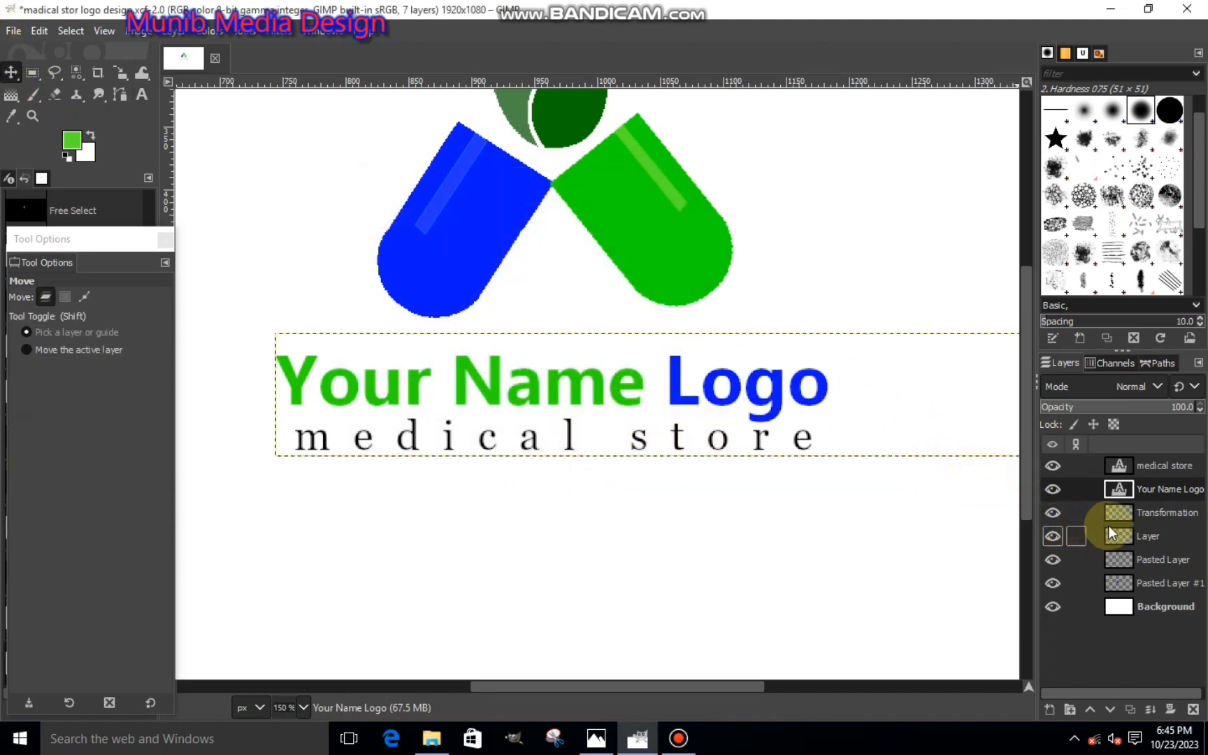
- Change the color of the "medical store" text to white (ffffff) on its text layer
{"action": "left_click", "coordinate": [1118, 465]}
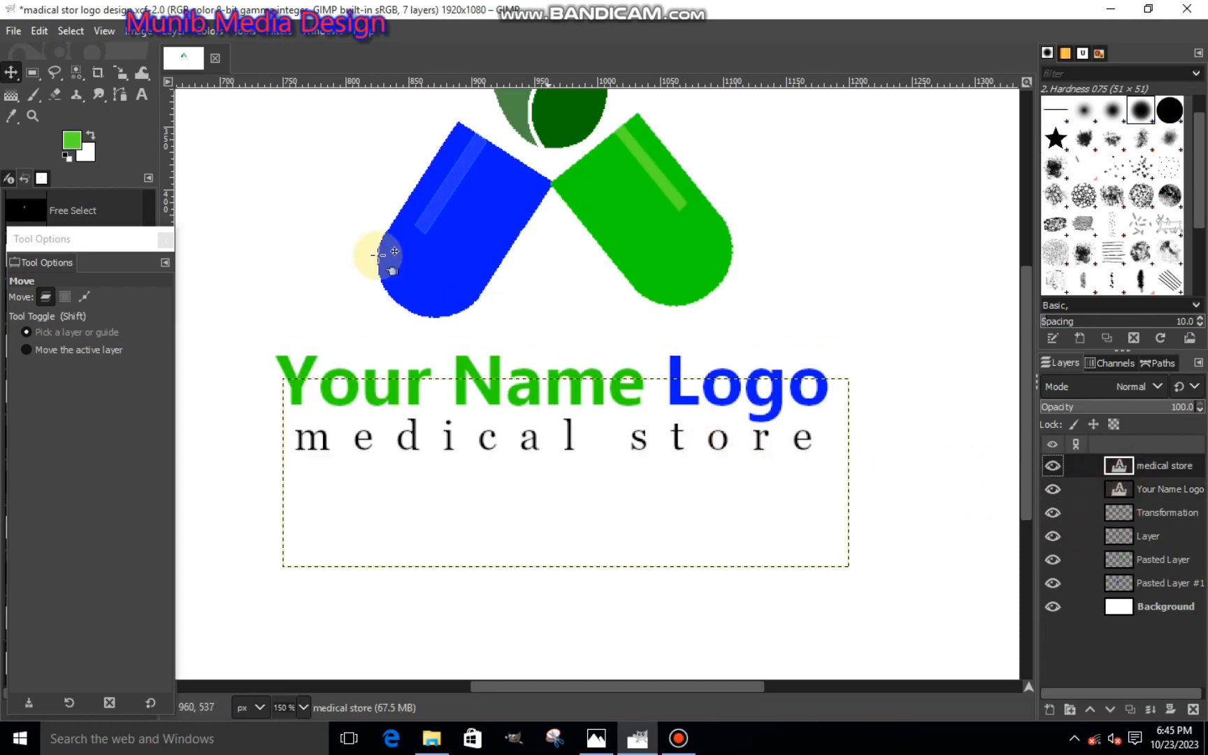
{"action": "left_click", "coordinate": [142, 95]}
{"action": "left_click", "coordinate": [782, 445]}
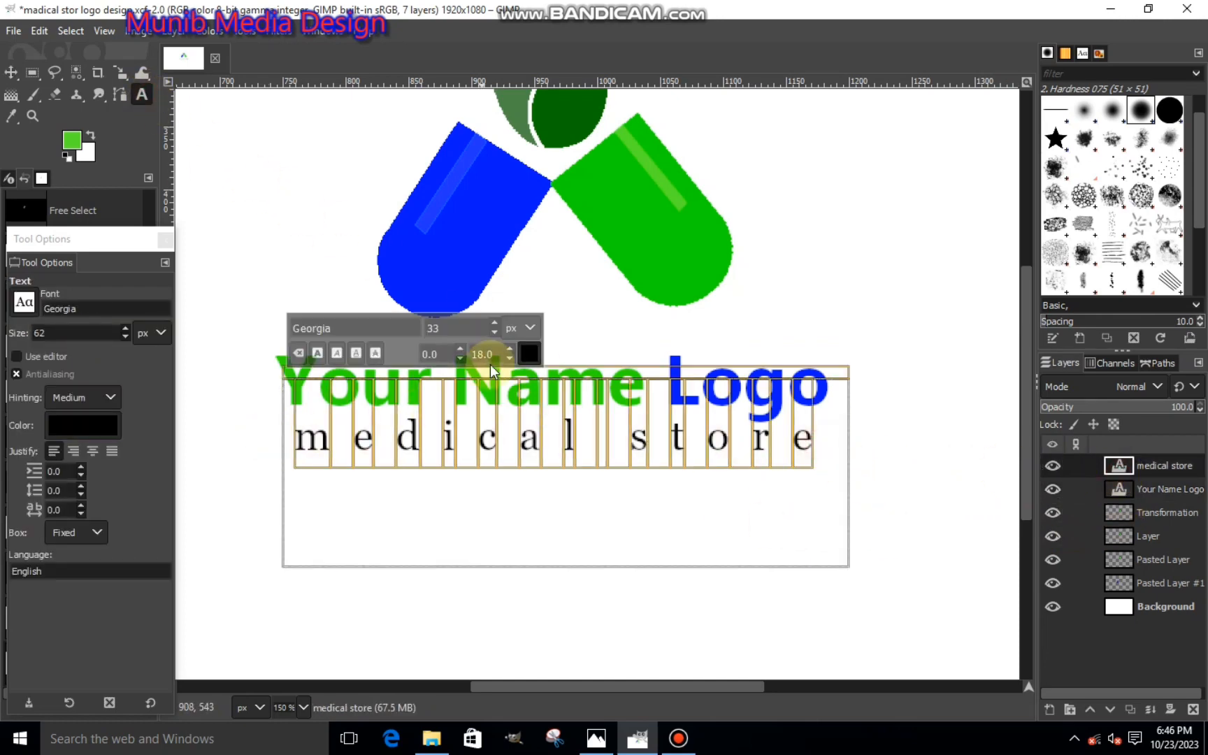
{"action": "left_click", "coordinate": [530, 353]}
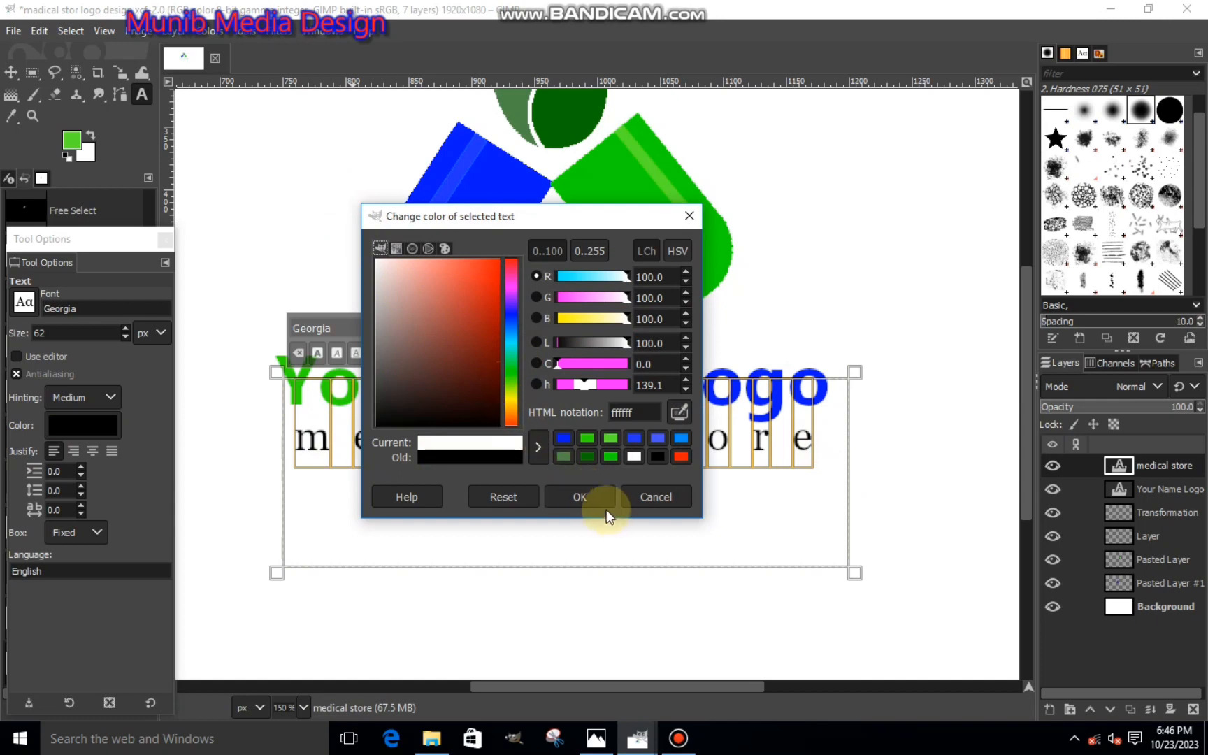
{"action": "left_click", "coordinate": [606, 509]}
{"action": "left_click", "coordinate": [11, 72]}
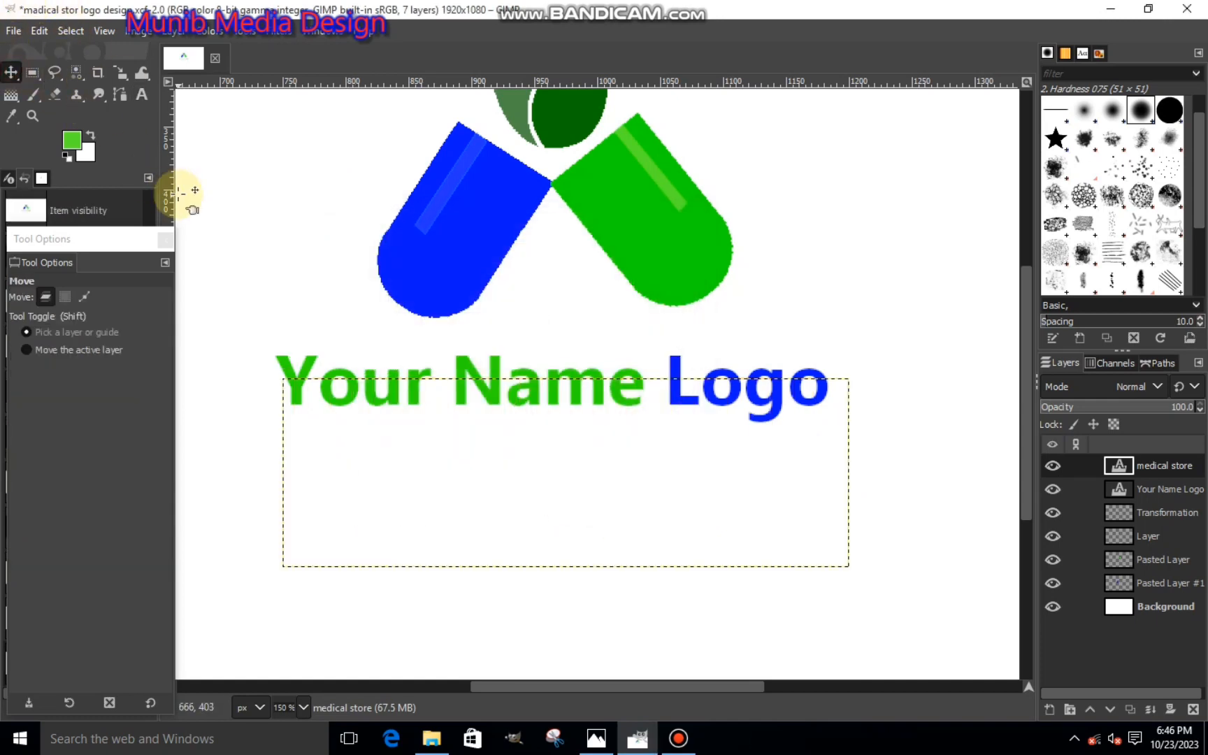
- Bring fon-tekstura-tkan-dzhins into the logo image as a new layer from File Explorer, folder E:\d drive ata\LOGO BACKGROUND
{"action": "key", "text": "minus"}
{"action": "key", "text": "minus"}
{"action": "key", "text": "minus"}
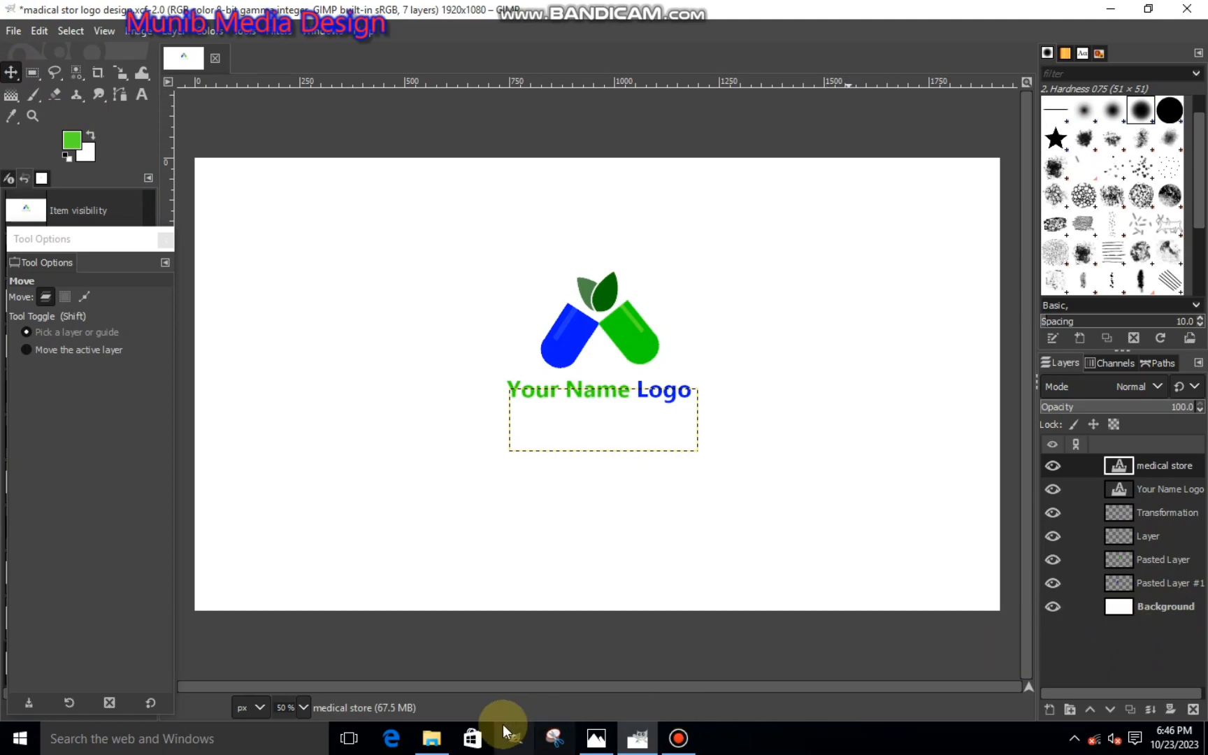
{"action": "left_click", "coordinate": [432, 738]}
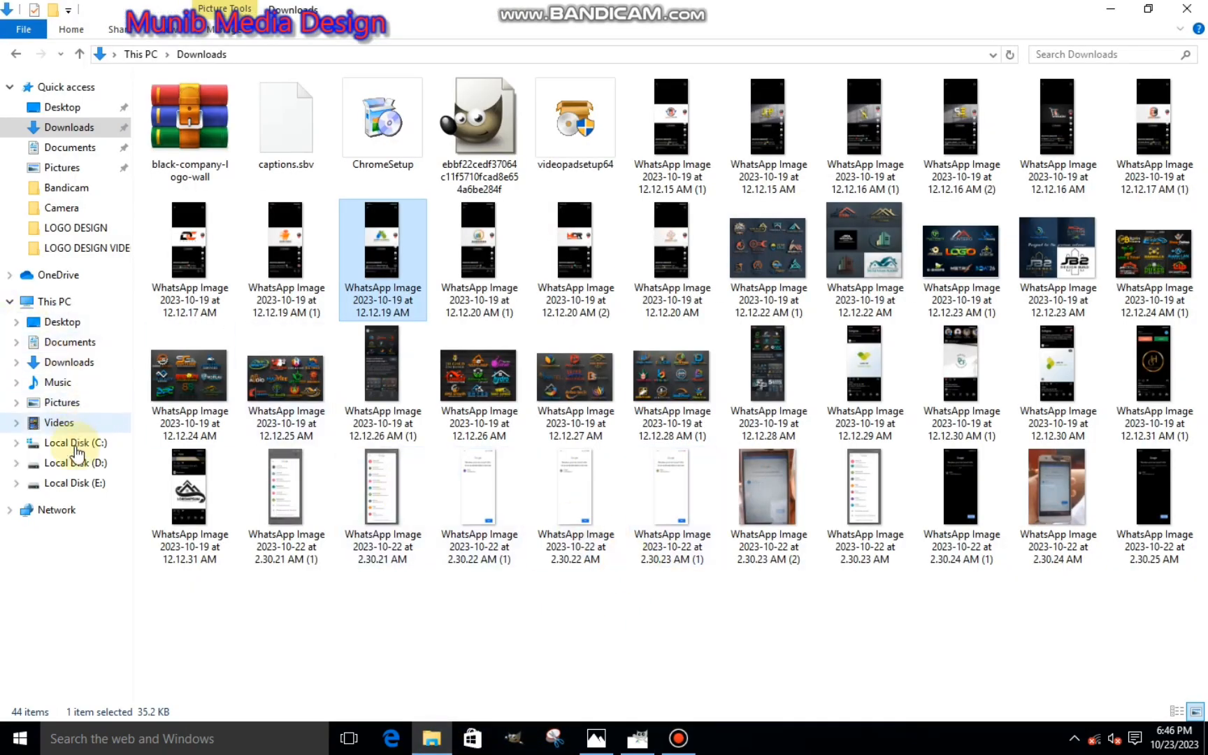
{"action": "left_click", "coordinate": [82, 483]}
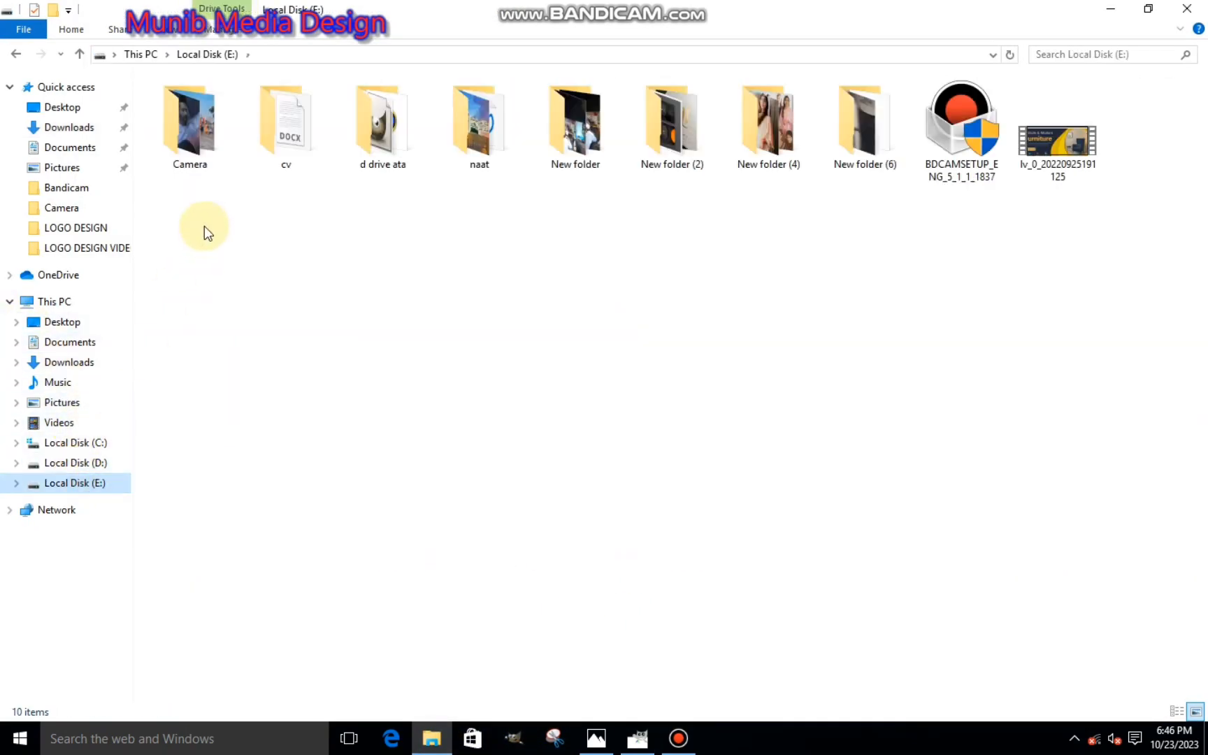
{"action": "double_click", "coordinate": [393, 137]}
{"action": "double_click", "coordinate": [305, 176]}
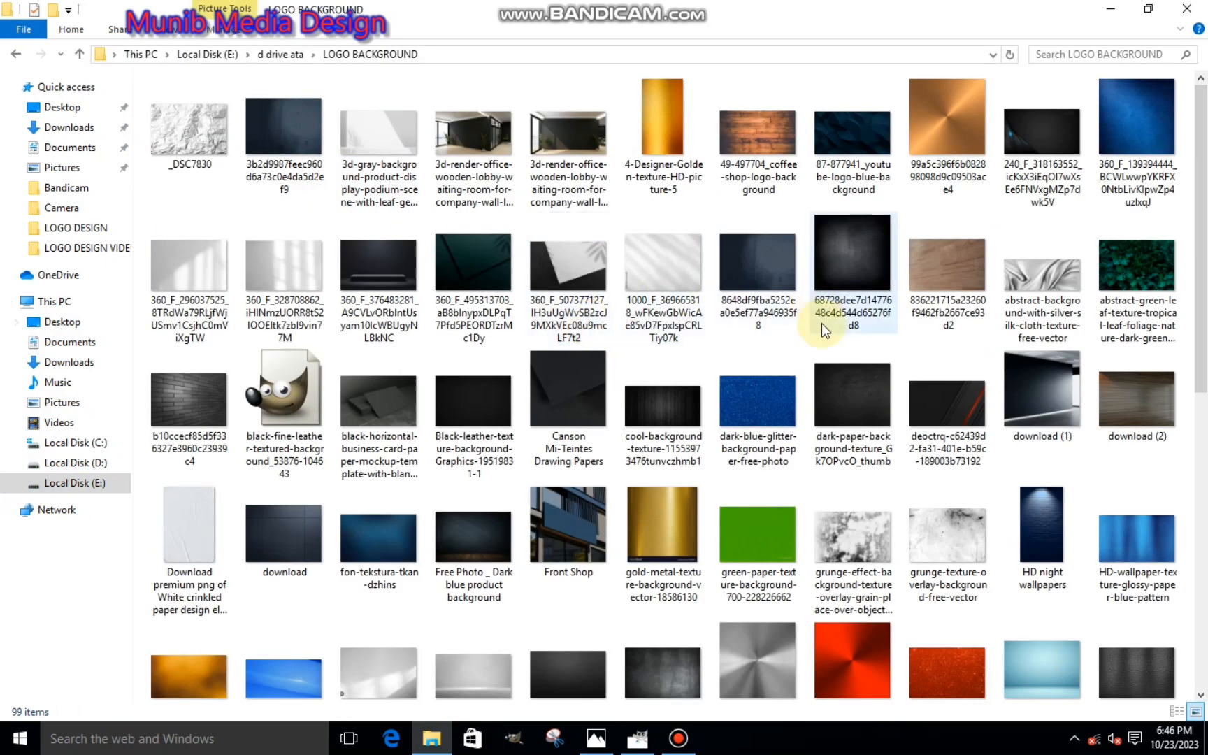
{"action": "scroll", "coordinate": [826, 409], "scroll_direction": "down", "scroll_amount": 3}
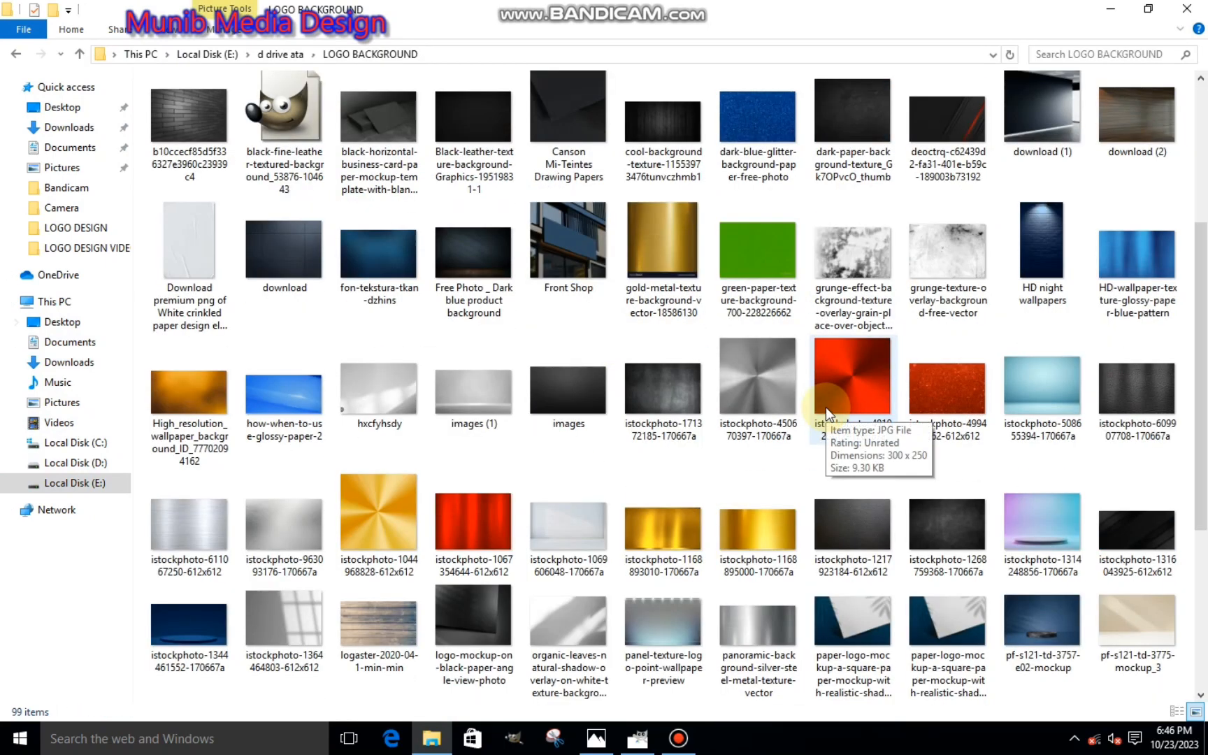
{"action": "scroll", "coordinate": [825, 407], "scroll_direction": "down", "scroll_amount": 3}
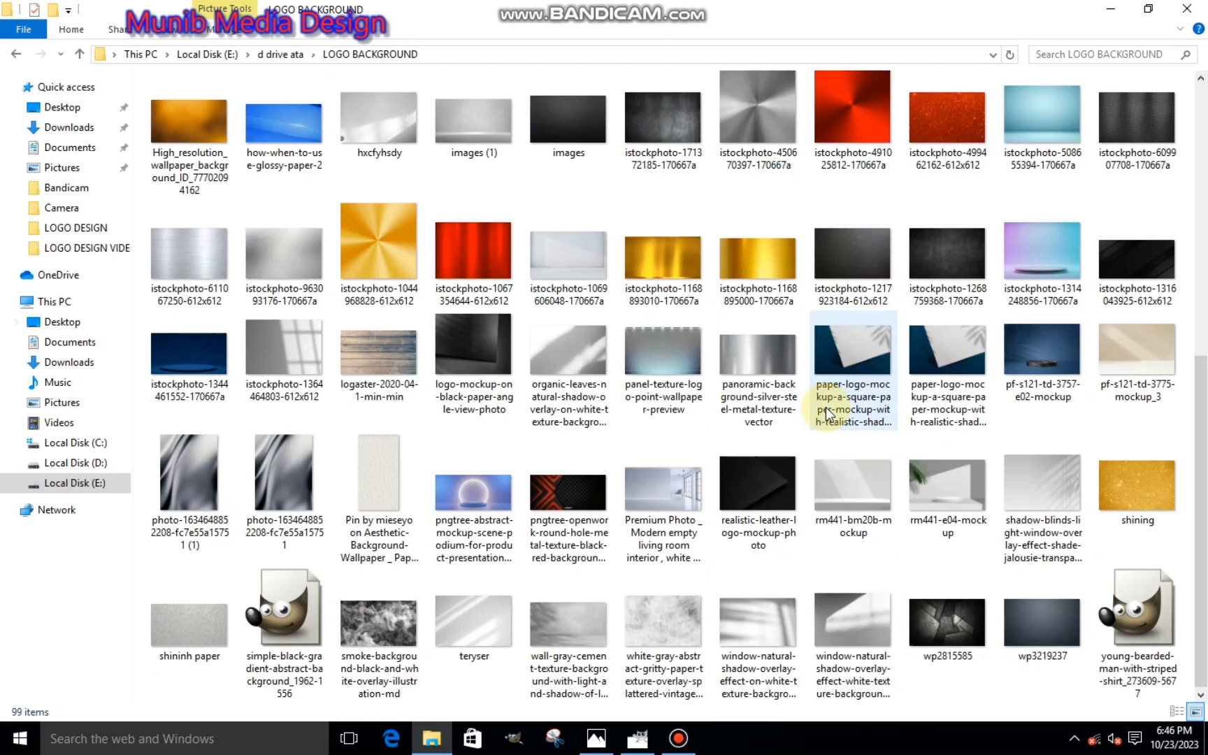
{"action": "scroll", "coordinate": [695, 498], "scroll_direction": "up", "scroll_amount": 3}
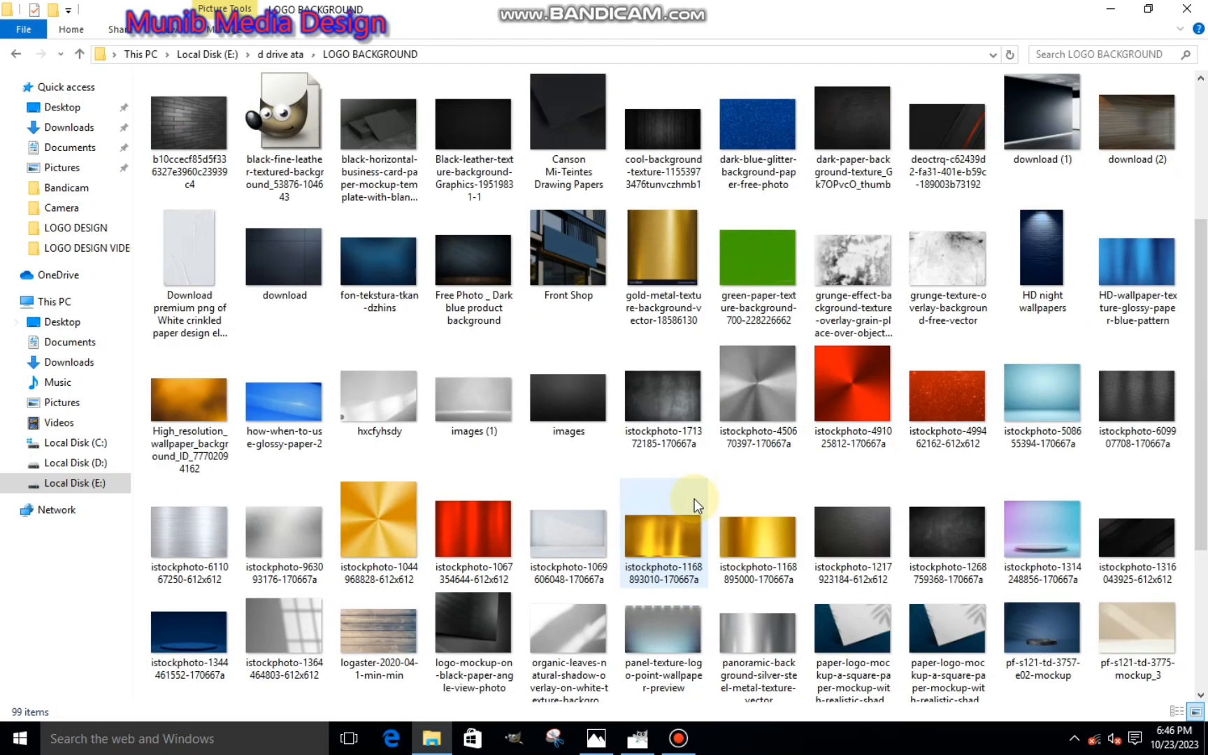
{"action": "scroll", "coordinate": [721, 411], "scroll_direction": "up", "scroll_amount": 3}
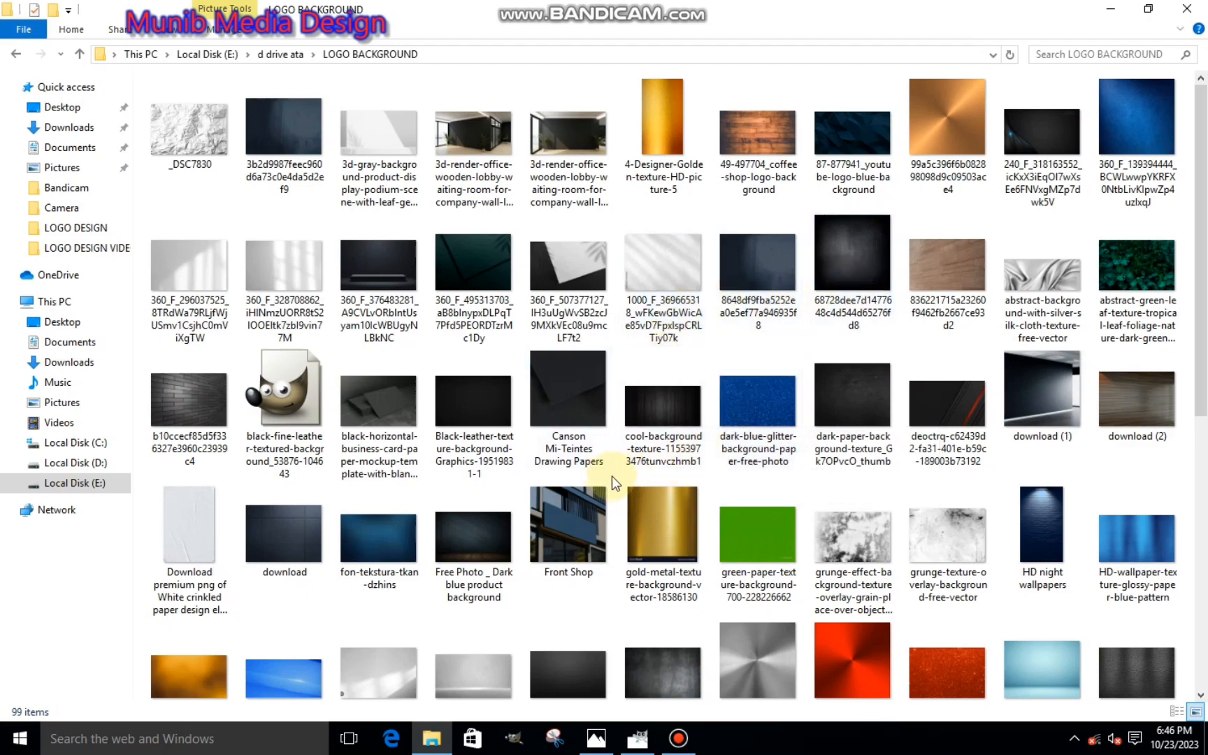
{"action": "scroll", "coordinate": [652, 486], "scroll_direction": "down", "scroll_amount": 3}
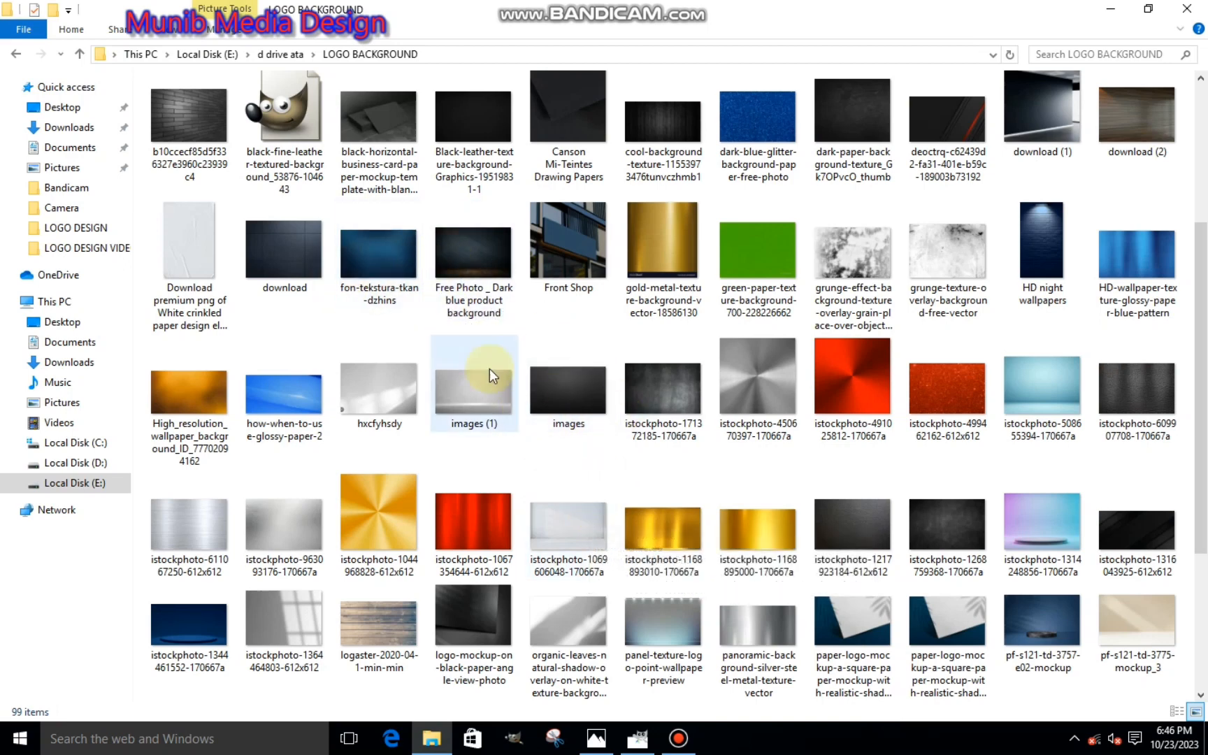
{"action": "left_click_drag", "start_coordinate": [378, 253], "coordinate": [471, 358]}
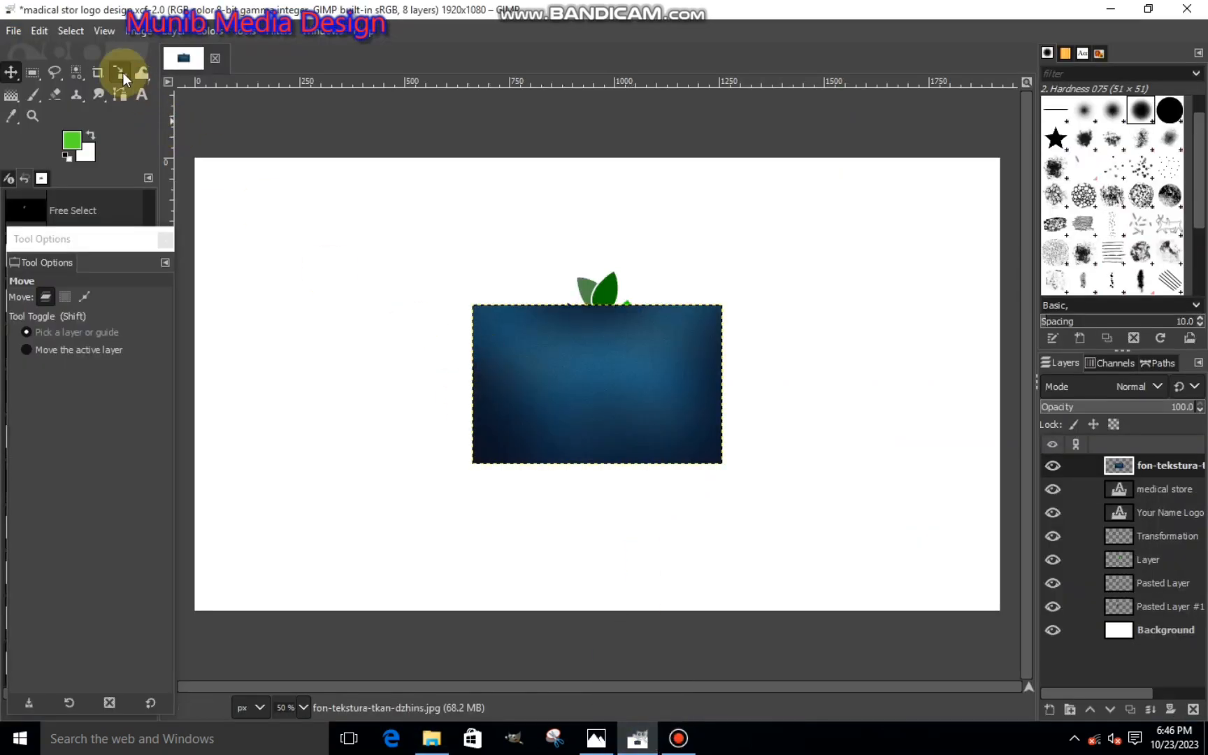
- Scale the fon-tekstura layer to about 2020 × 1288 px so it covers the canvas, and move it directly above the Background layer
{"action": "left_click", "coordinate": [123, 72]}
{"action": "left_click", "coordinate": [370, 204]}
{"action": "left_click_drag", "start_coordinate": [418, 285], "coordinate": [103, 193]}
{"action": "left_click_drag", "start_coordinate": [648, 421], "coordinate": [940, 556]}
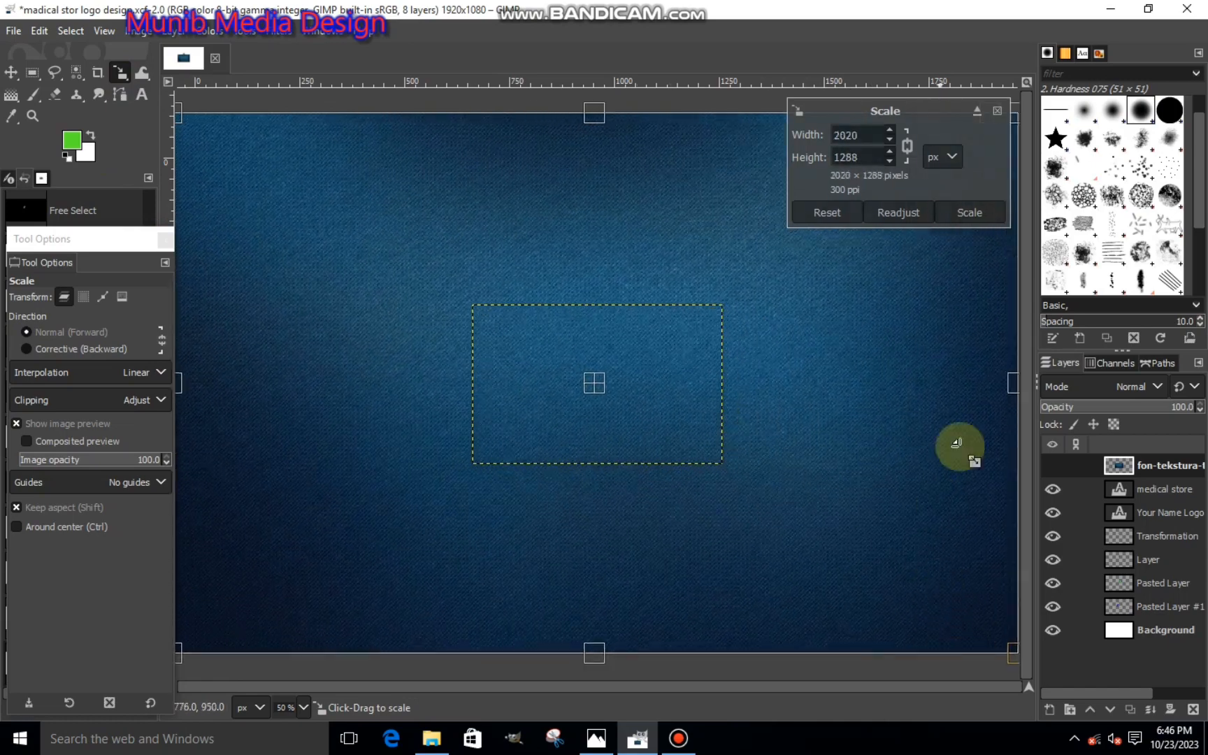
{"action": "left_click", "coordinate": [969, 212]}
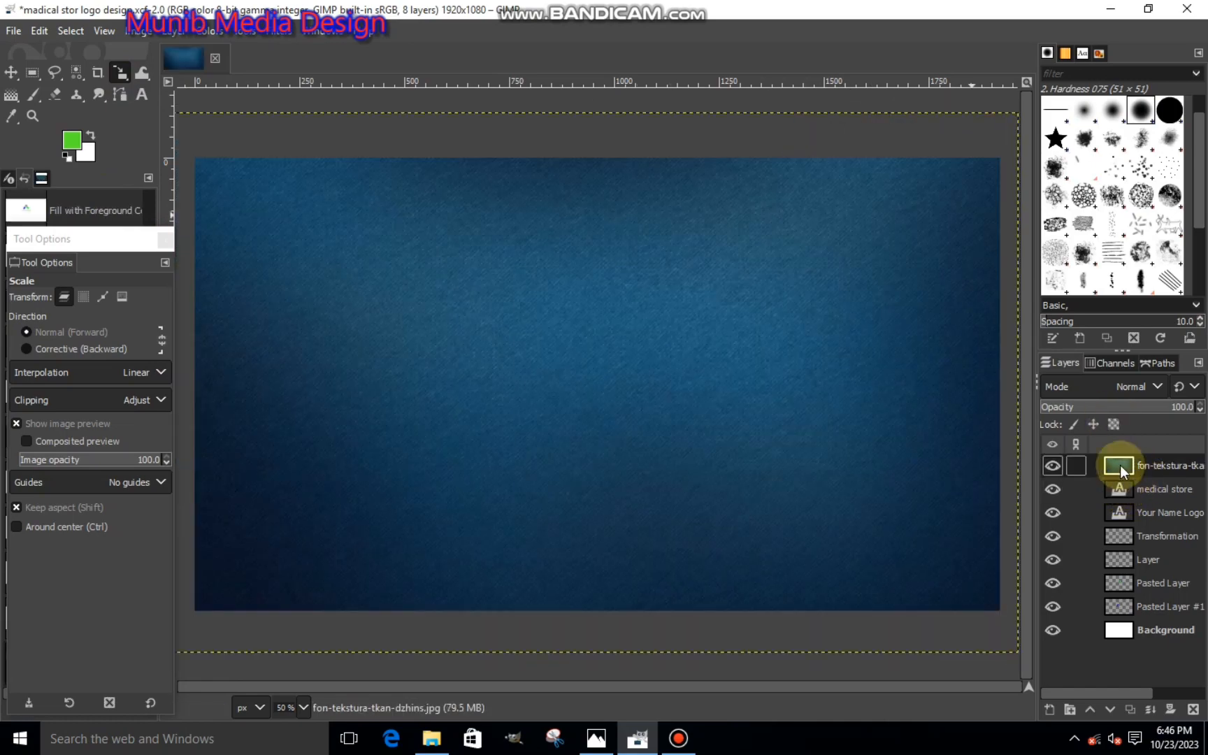
{"action": "left_click_drag", "start_coordinate": [1120, 466], "coordinate": [1120, 609]}
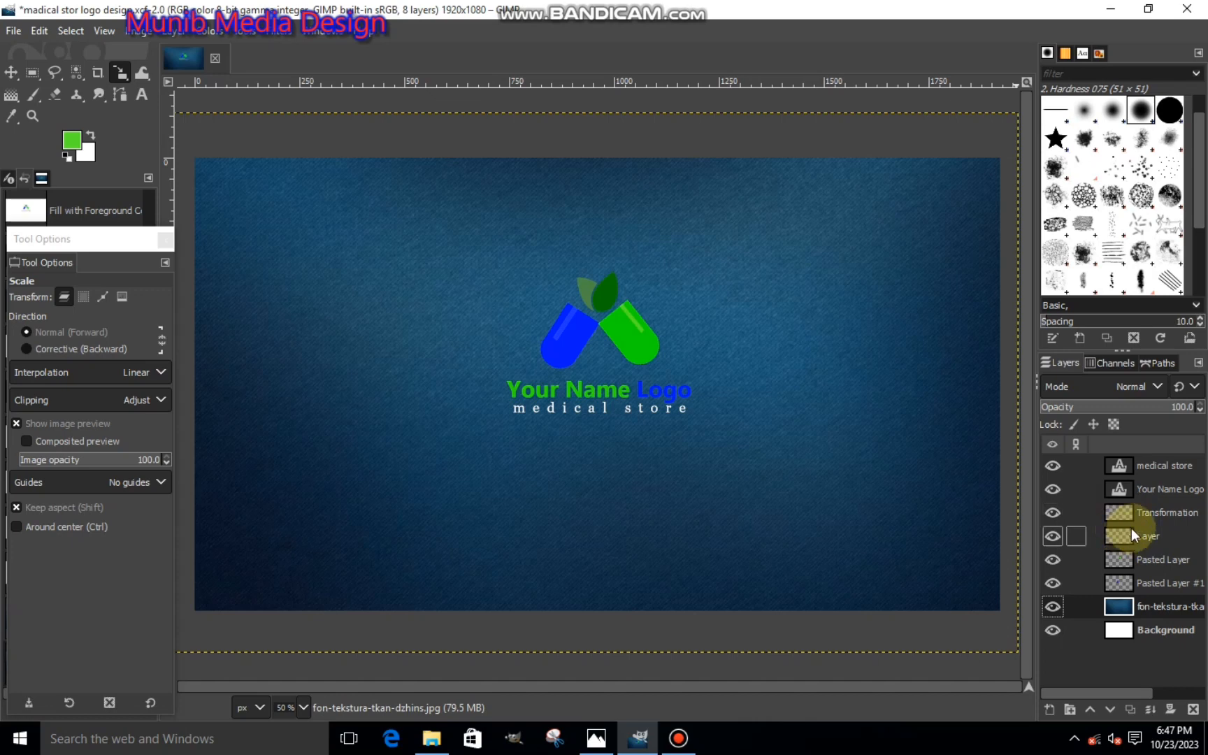
- Merge the logo layers down one by one, from medical store through Pasted Layer #1, into a single layer above the blue texture
{"action": "left_click", "coordinate": [1139, 470]}
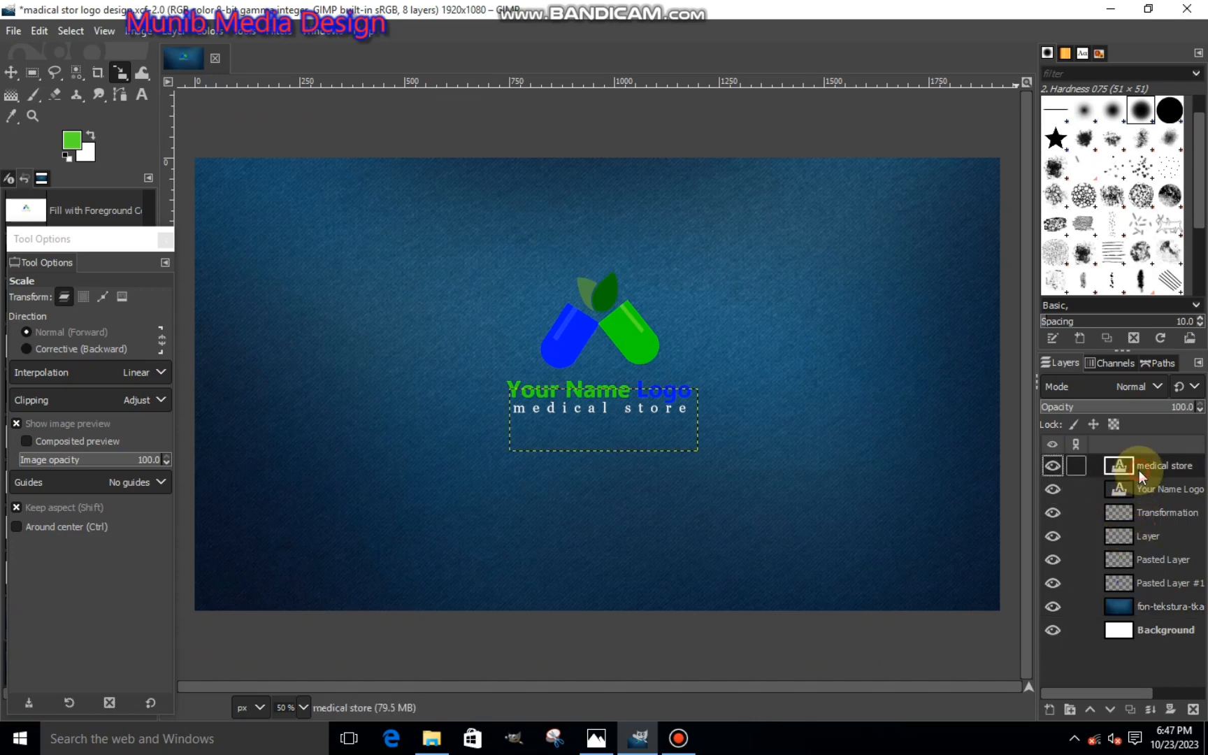
{"action": "left_click", "coordinate": [1150, 708]}
{"action": "left_click", "coordinate": [1150, 708]}
{"action": "left_click", "coordinate": [1150, 708]}
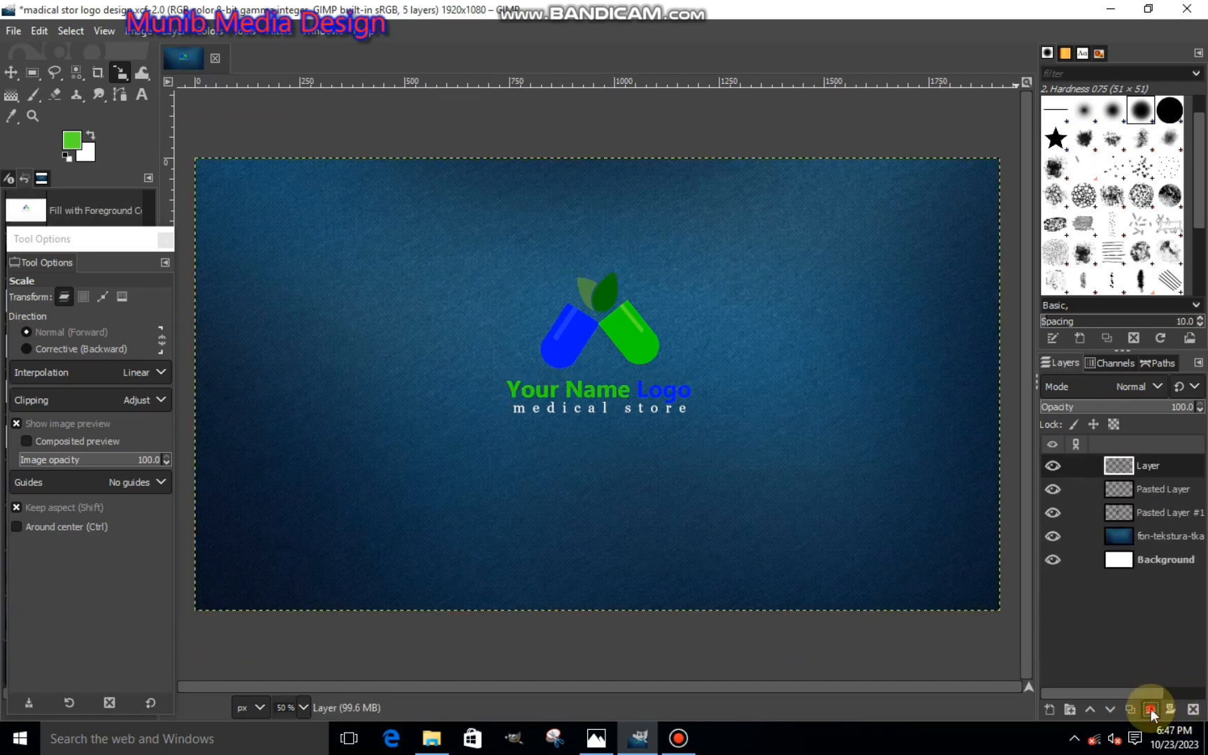
{"action": "left_click", "coordinate": [1150, 708]}
{"action": "left_click", "coordinate": [1151, 708]}
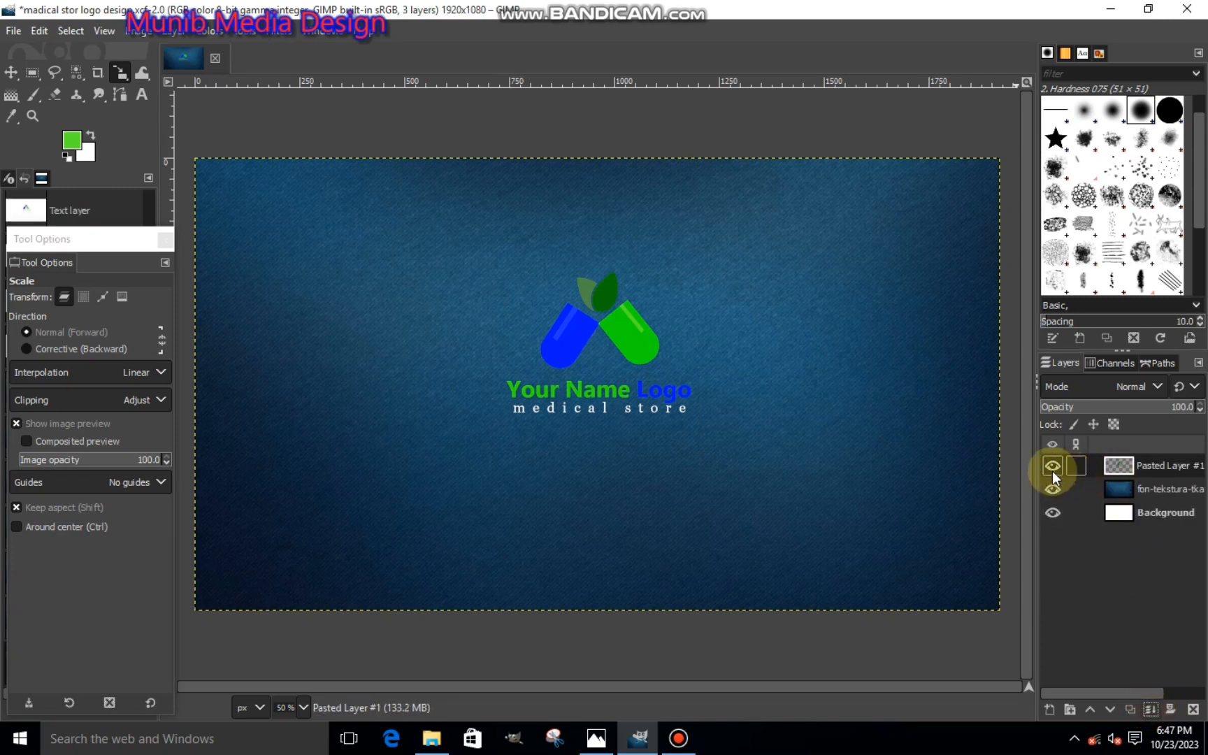
- Scale the merged logo layer up to about 2805 × 1578 px and shift it slightly down to center the logo on the canvas
{"action": "left_click_drag", "start_coordinate": [411, 312], "coordinate": [182, 351]}
{"action": "left_click_drag", "start_coordinate": [751, 563], "coordinate": [939, 645]}
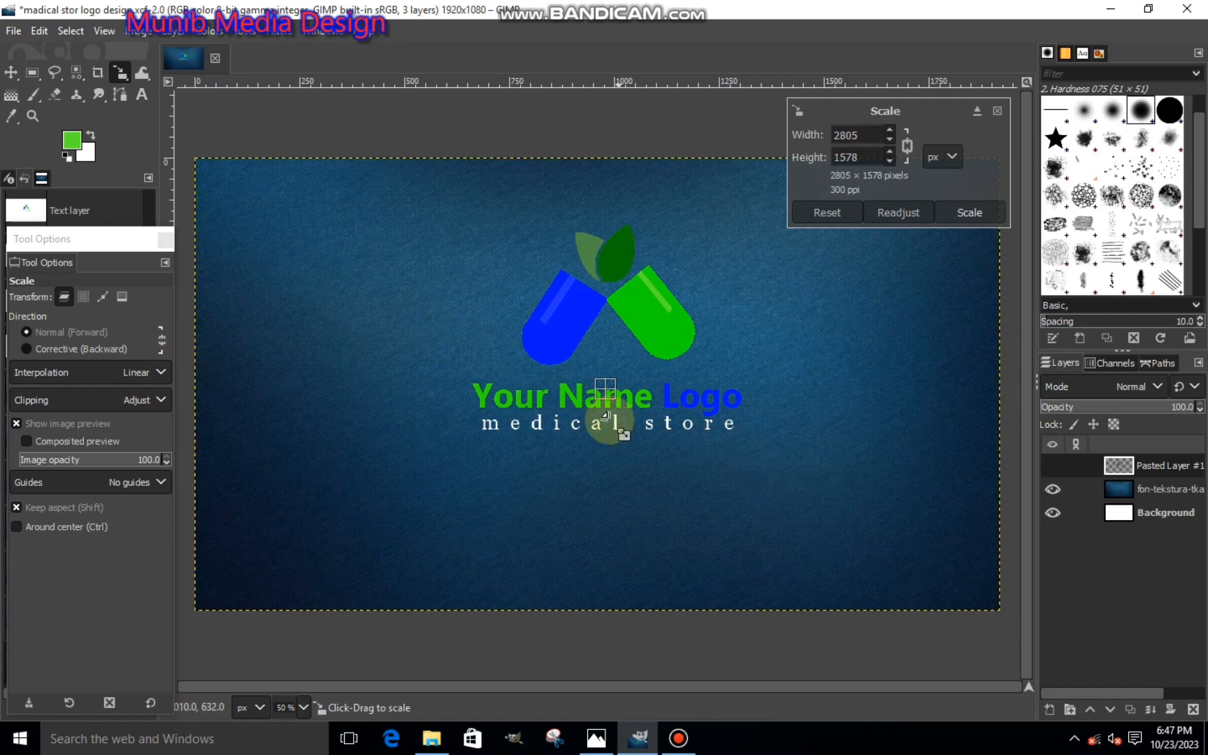
{"action": "left_click_drag", "start_coordinate": [605, 386], "coordinate": [610, 409]}
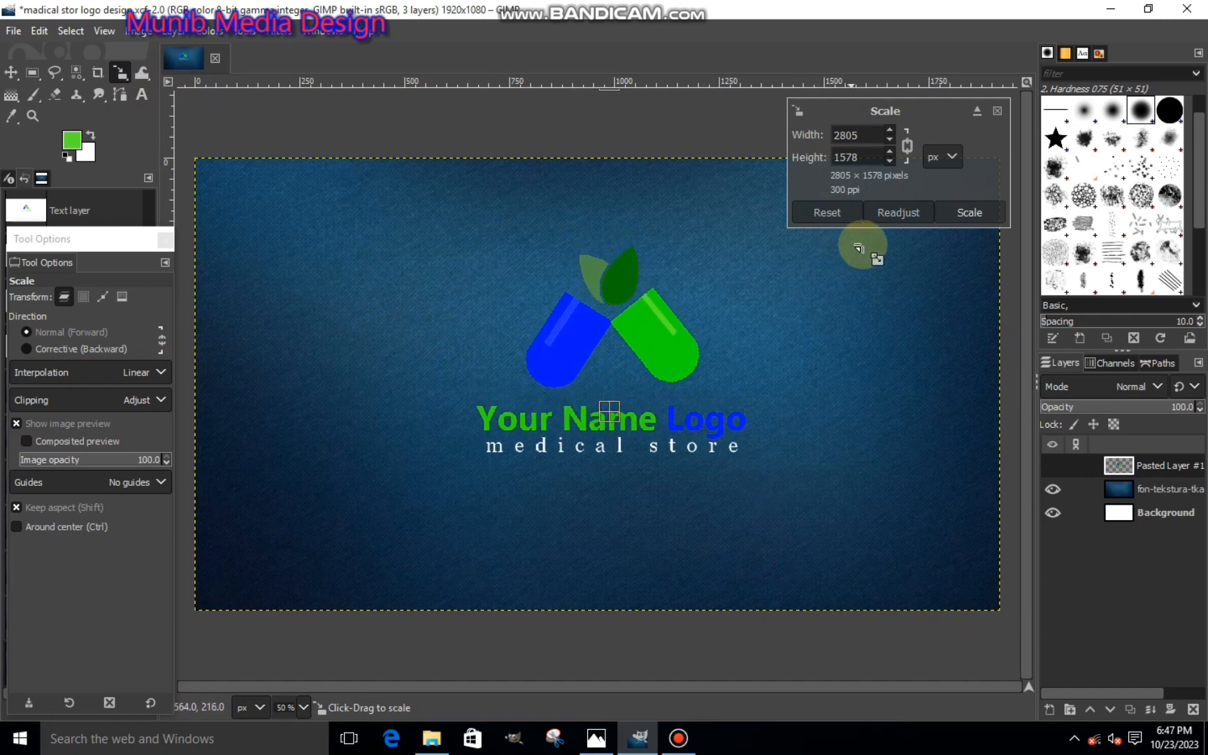
{"action": "left_click", "coordinate": [969, 212]}
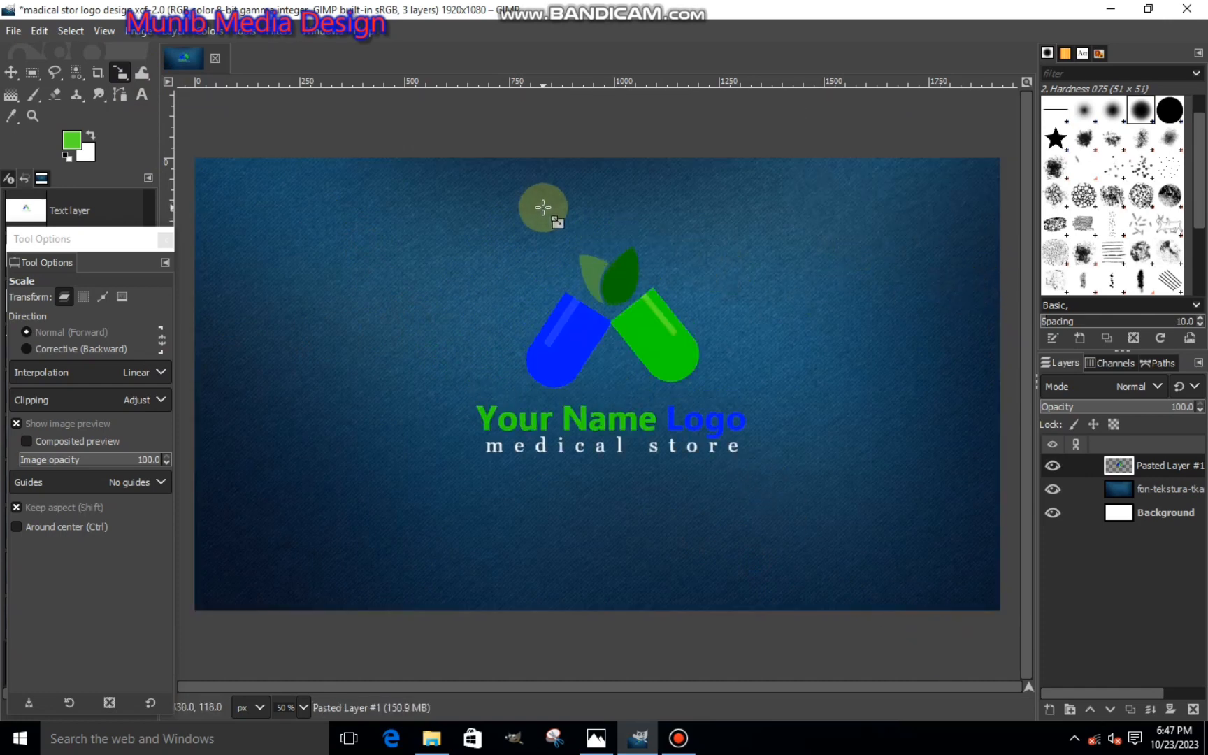
- Apply a Drop Shadow to the merged logo layer with X and Y offsets of 13.677 and an opacity of 0.773
{"action": "left_click", "coordinate": [278, 31]}
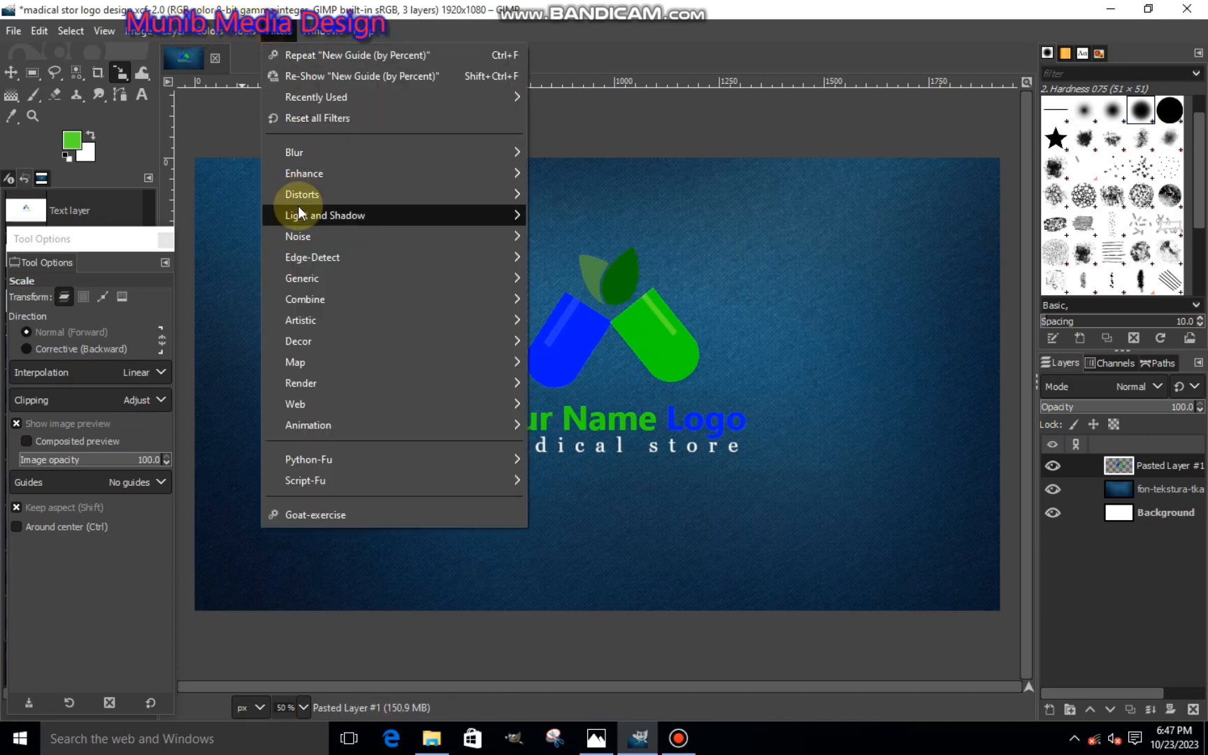
{"action": "mouse_move", "coordinate": [380, 213]}
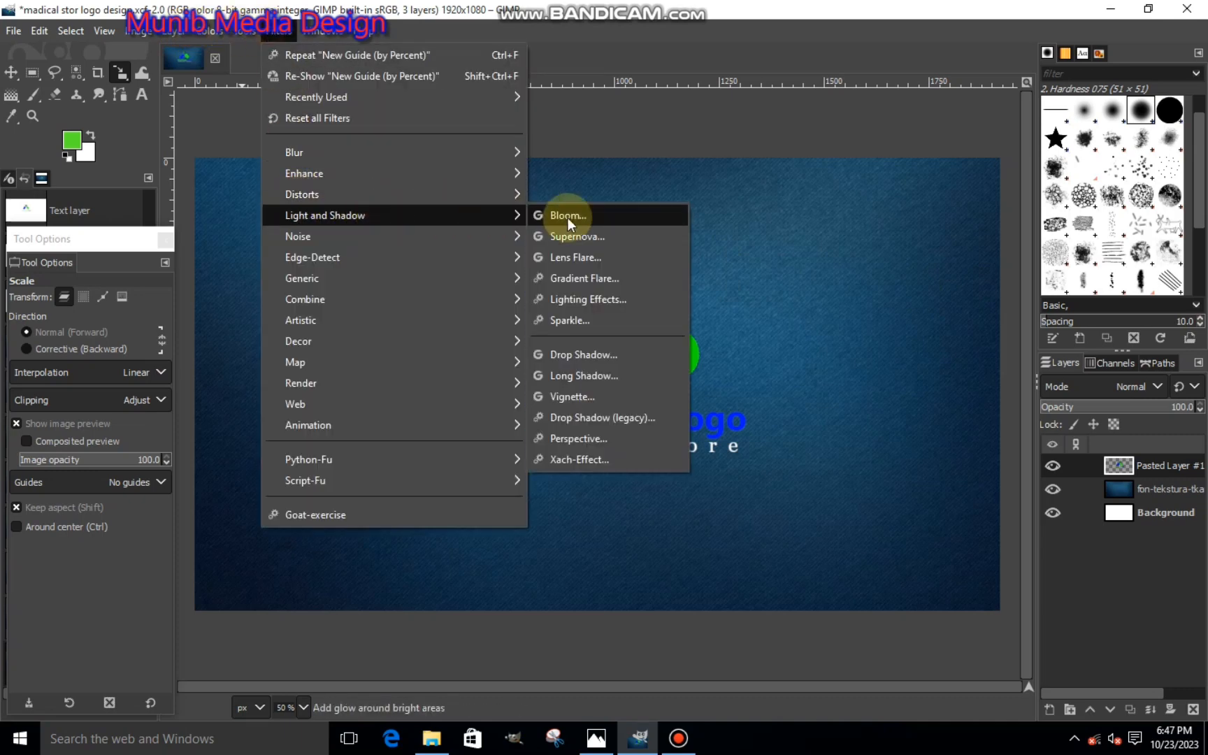
{"action": "left_click", "coordinate": [573, 349]}
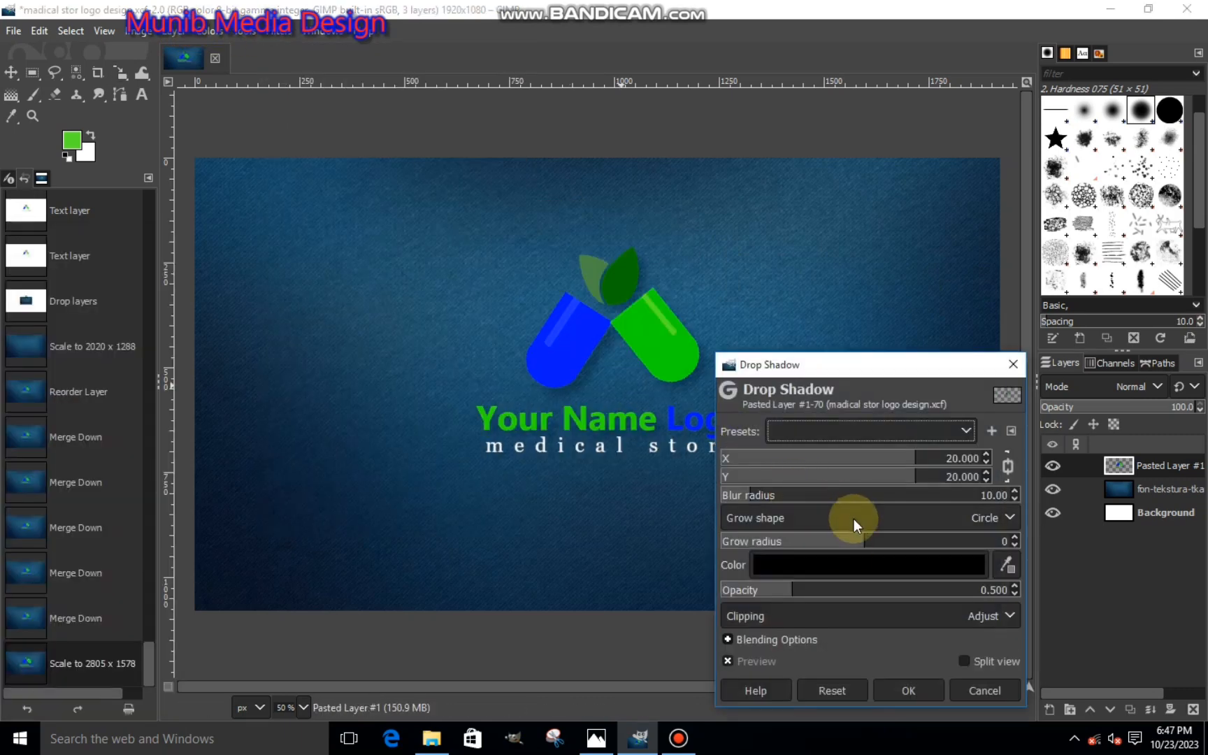
{"action": "mouse_move", "coordinate": [838, 589]}
{"action": "left_mouse_down"}
{"action": "mouse_move", "coordinate": [853, 595]}
{"action": "mouse_move", "coordinate": [824, 588]}
{"action": "left_mouse_up"}
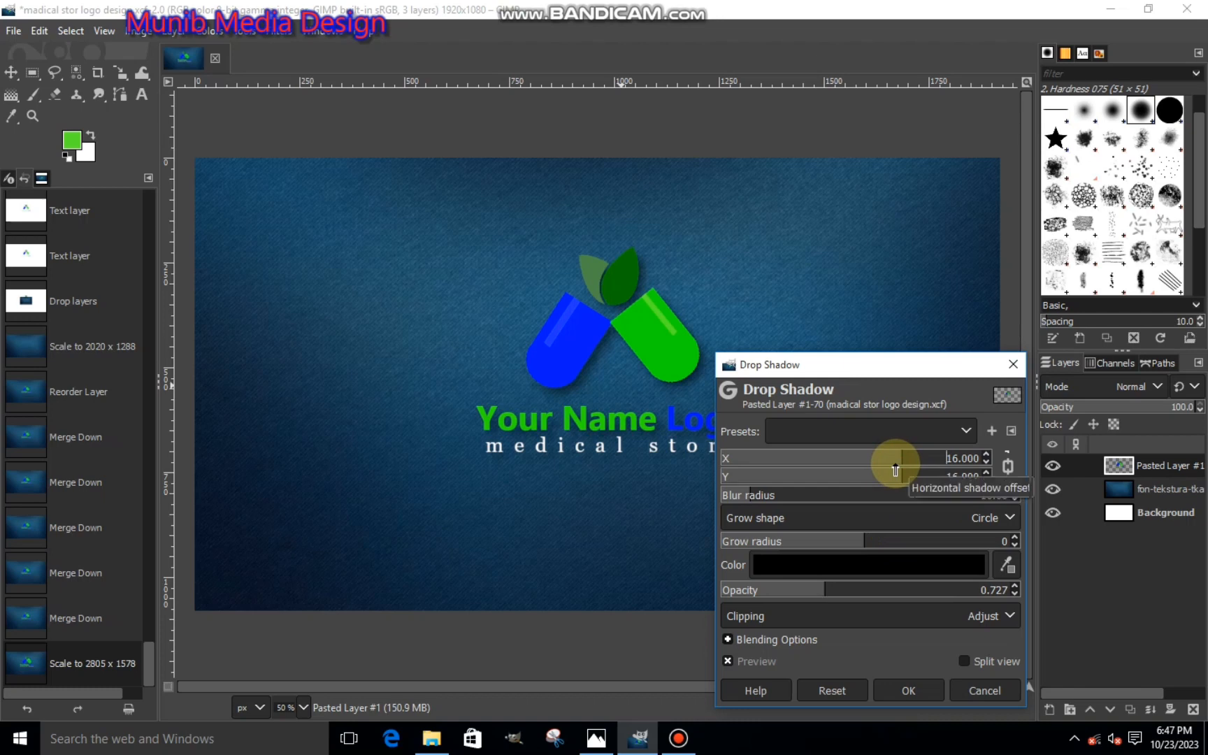
{"action": "left_click", "coordinate": [896, 466]}
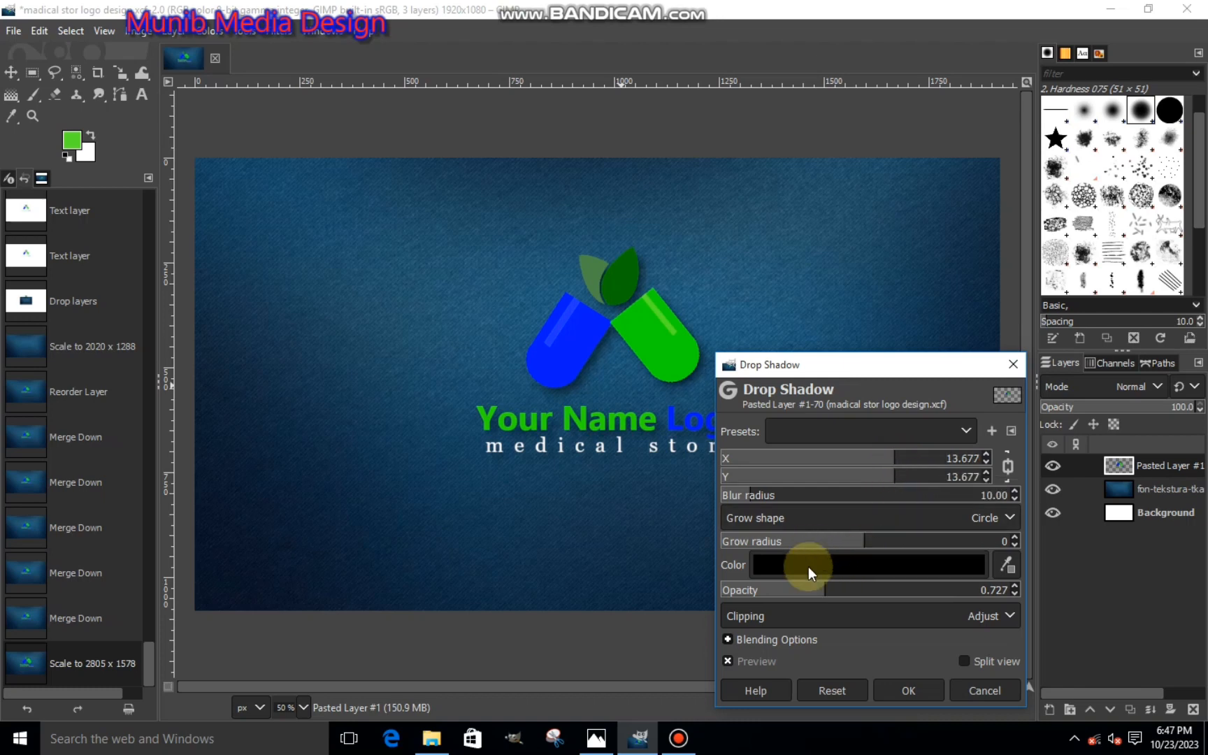
{"action": "left_click", "coordinate": [831, 589]}
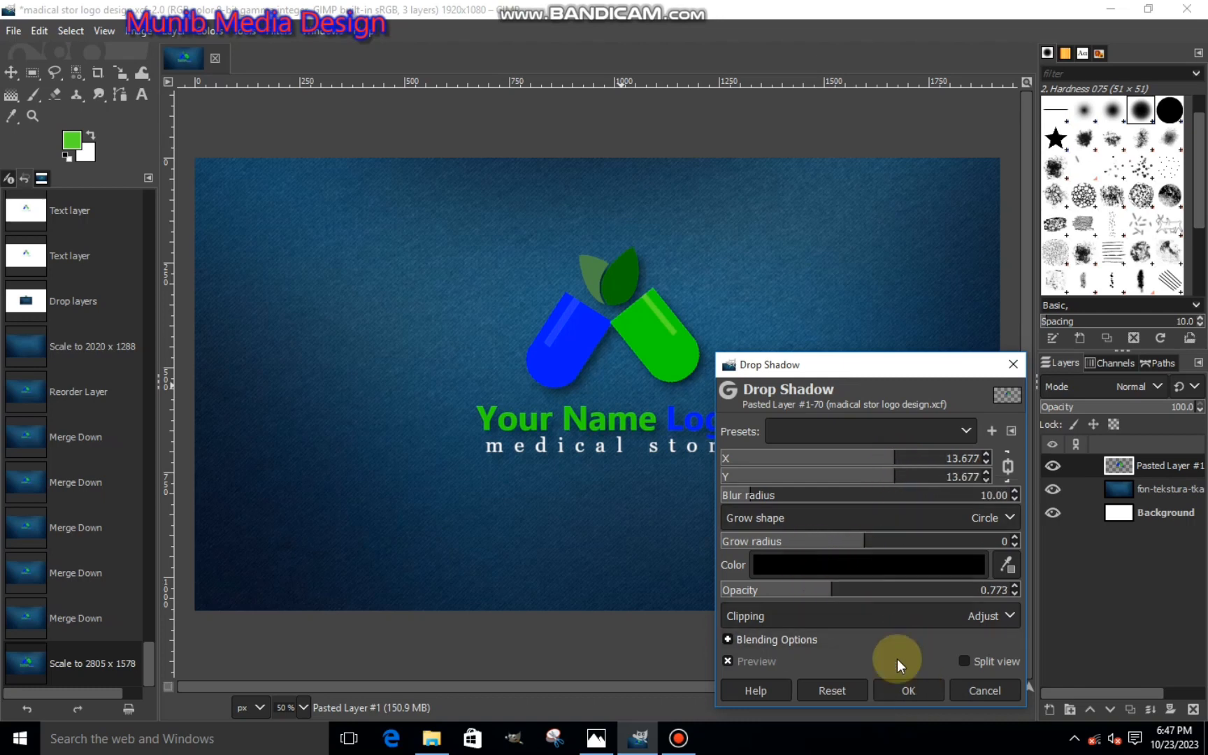
{"action": "left_click", "coordinate": [916, 689]}
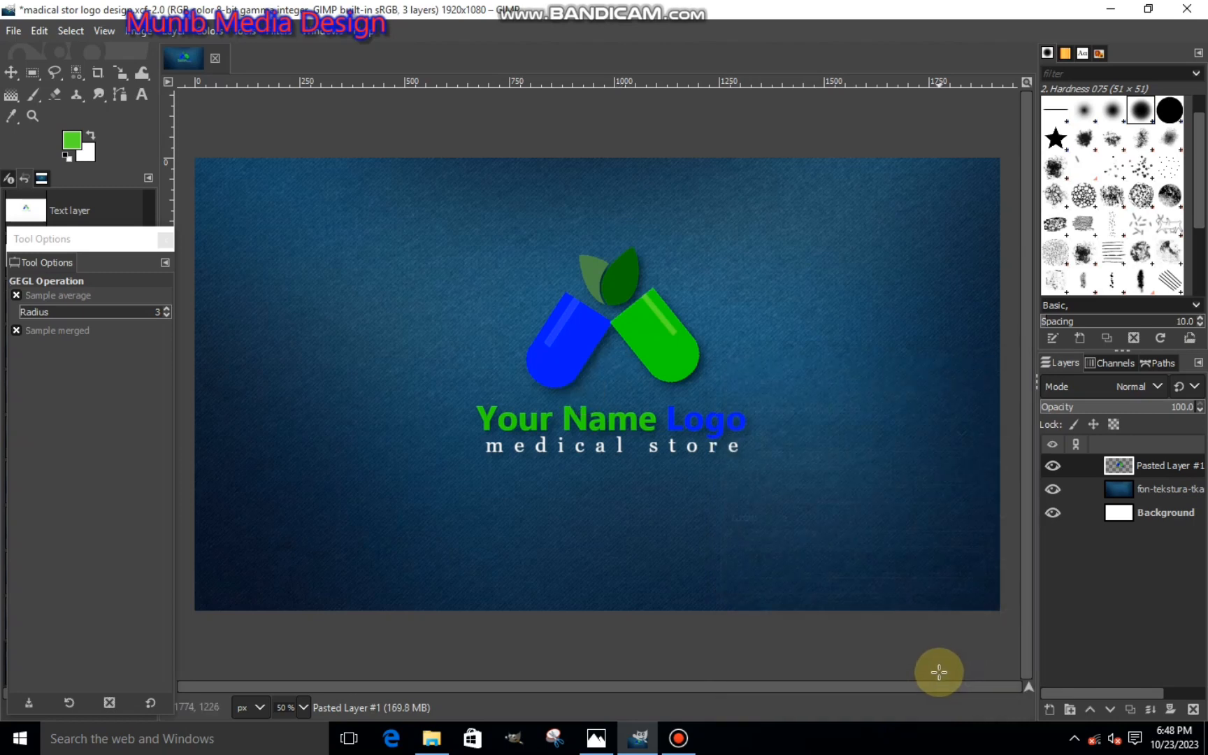